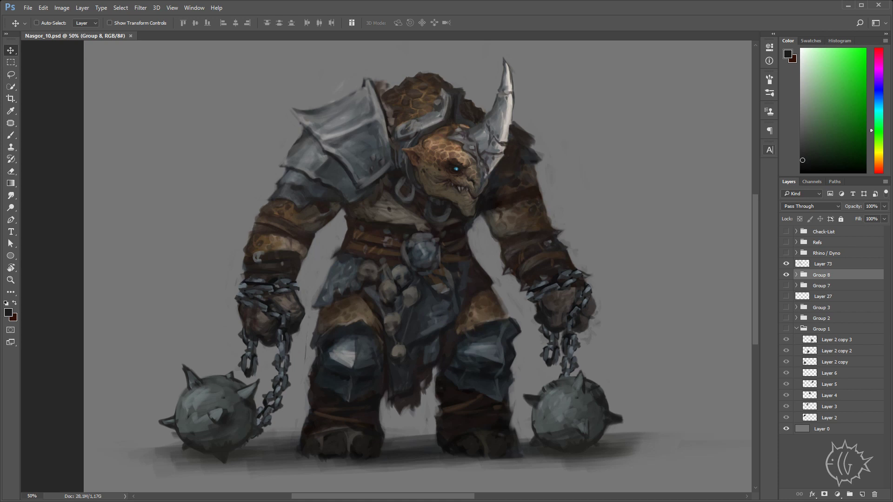
# - Group Layer 73 with Group 8, then place a duplicate warrior to the right of the original
pyautogui.keyDown('shift'); pyautogui.click(822, 263); pyautogui.keyUp('shift')
pyautogui.hotkey('ctrl', 'g')
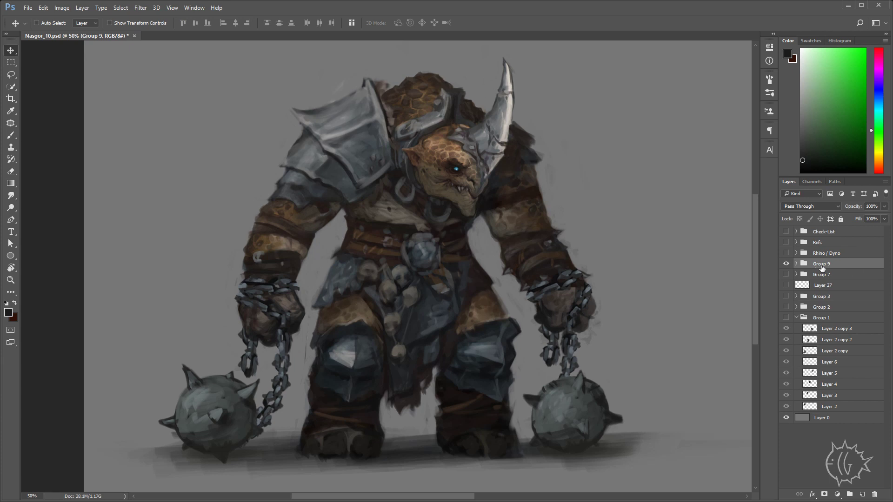
pyautogui.moveTo(605, 251); pyautogui.dragTo(426, 235)
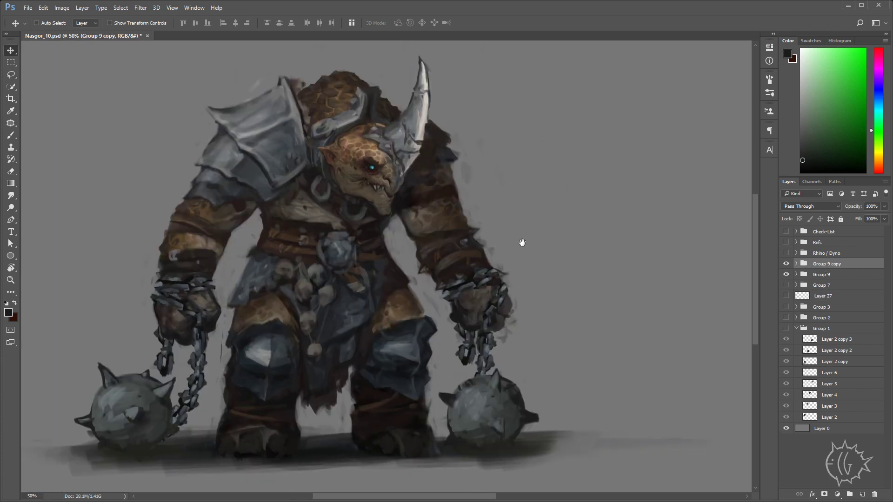
pyautogui.moveTo(287, 207)
pyautogui.mouseDown()
pyautogui.moveTo(534, 244)
pyautogui.moveTo(536, 235)
pyautogui.mouseUp()
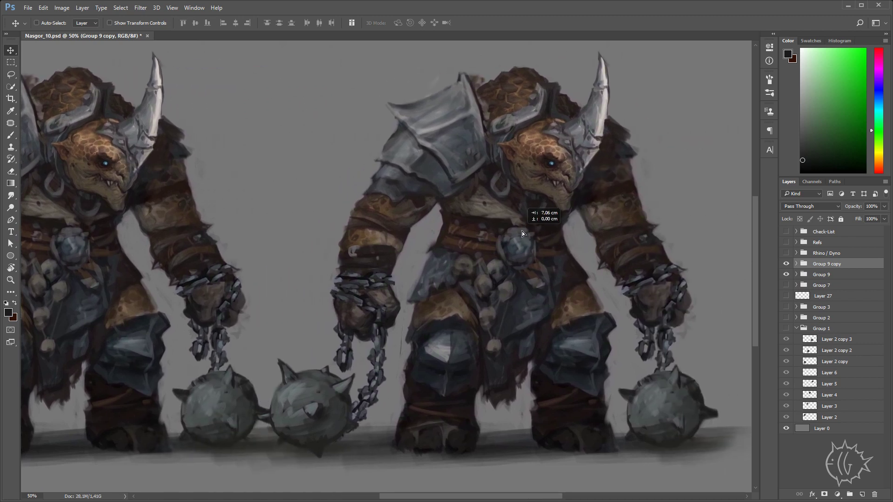
pyautogui.hotkey('ctrl', '-')
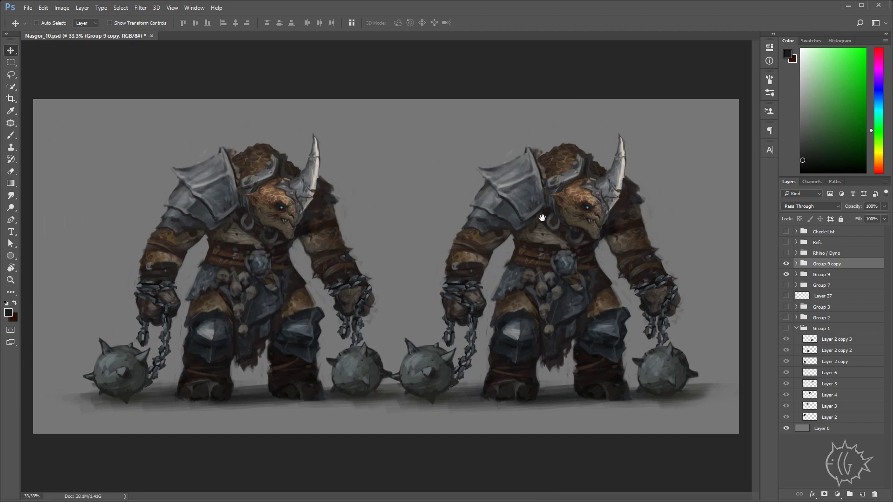
pyautogui.hotkey('ctrl', '+')
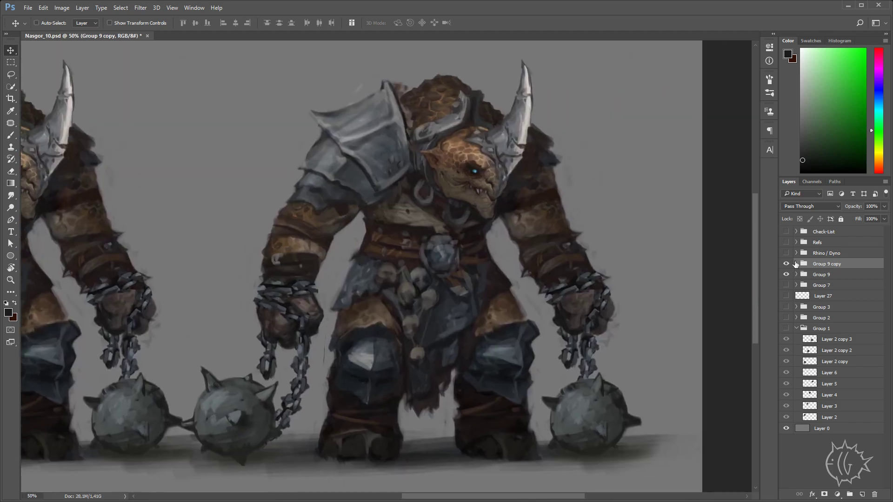
# - Expand Group 9 copy and merge Layer 44 with the layer beneath it
pyautogui.click(796, 264)
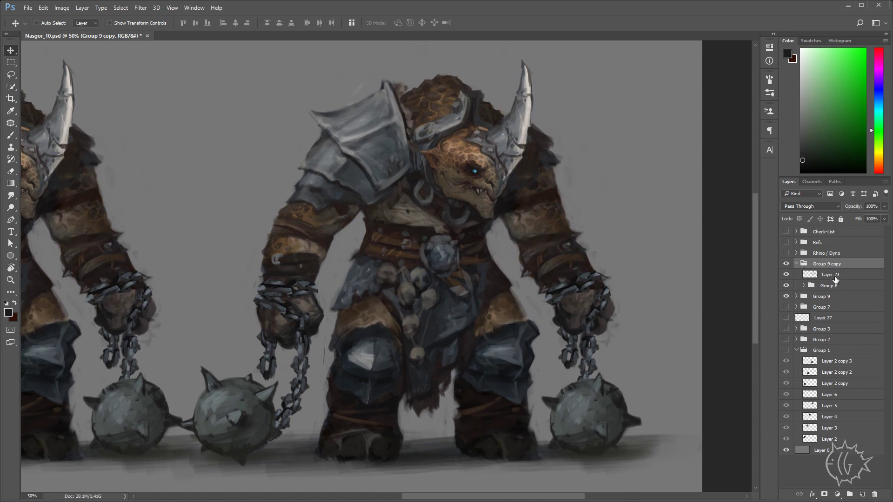
pyautogui.click(830, 274)
pyautogui.click(803, 286)
pyautogui.click(811, 308)
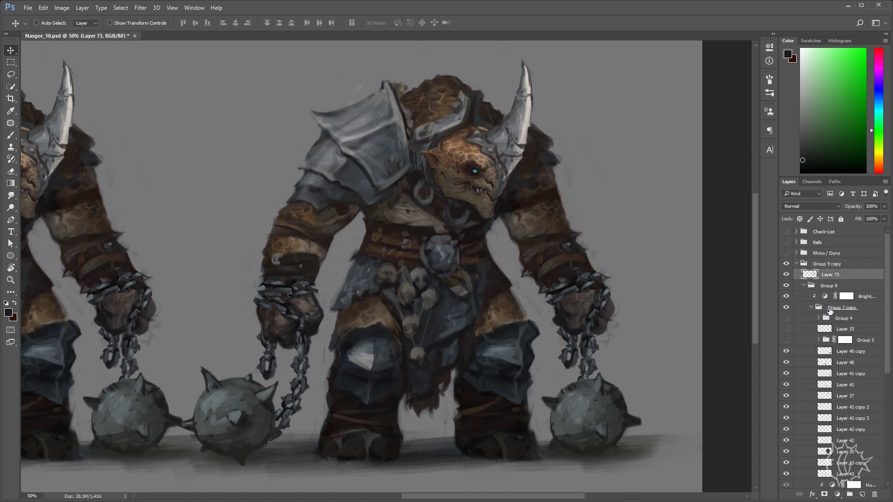
pyautogui.scroll(-5, 853, 403)
pyautogui.click(853, 401)
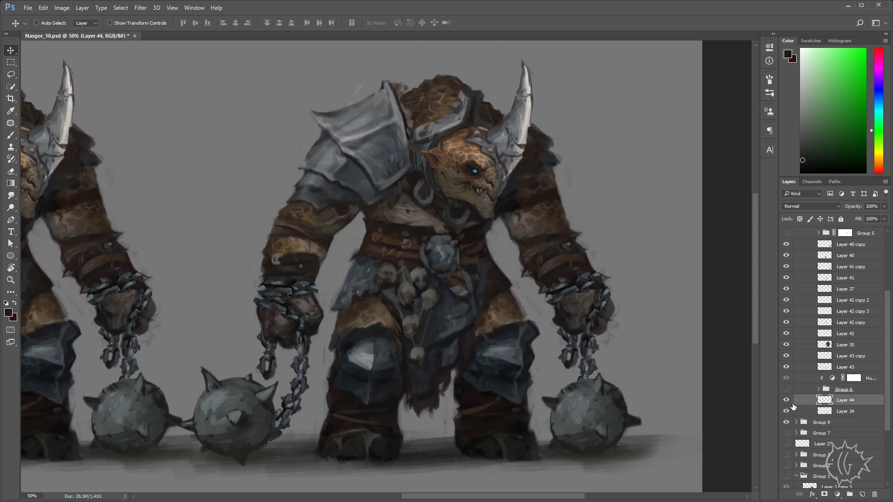
pyautogui.keyDown('shift'); pyautogui.click(853, 411); pyautogui.keyUp('shift')
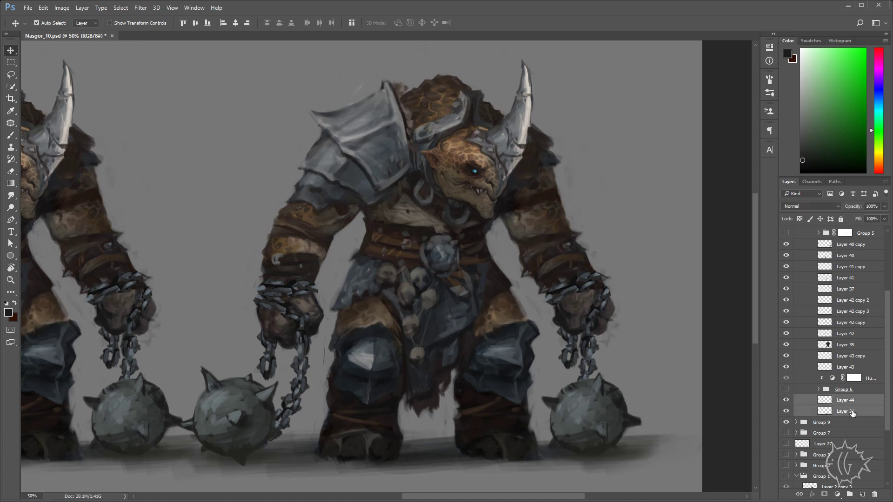
pyautogui.hotkey('ctrl', 'e')
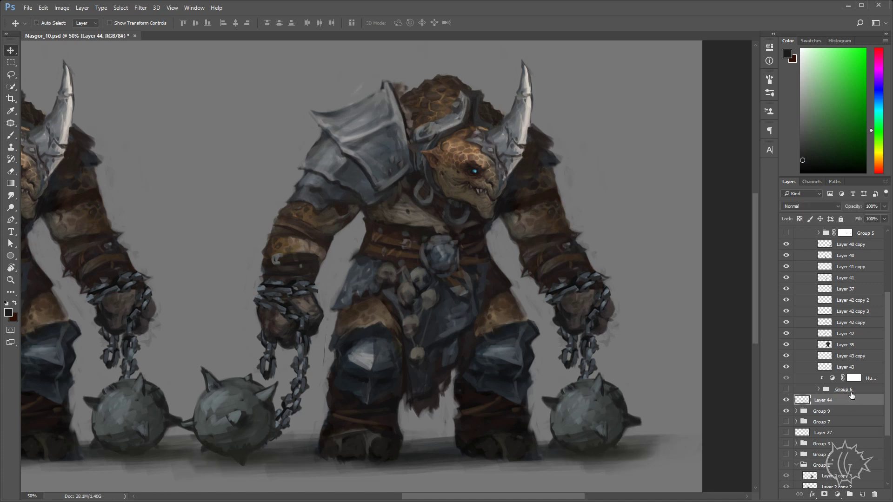
# - Move Layer 44 up within Group 9 copy and merge Group 8 into Layer 73
pyautogui.scroll(3, 846, 395)
pyautogui.scroll(2, 842, 368)
pyautogui.click(810, 286)
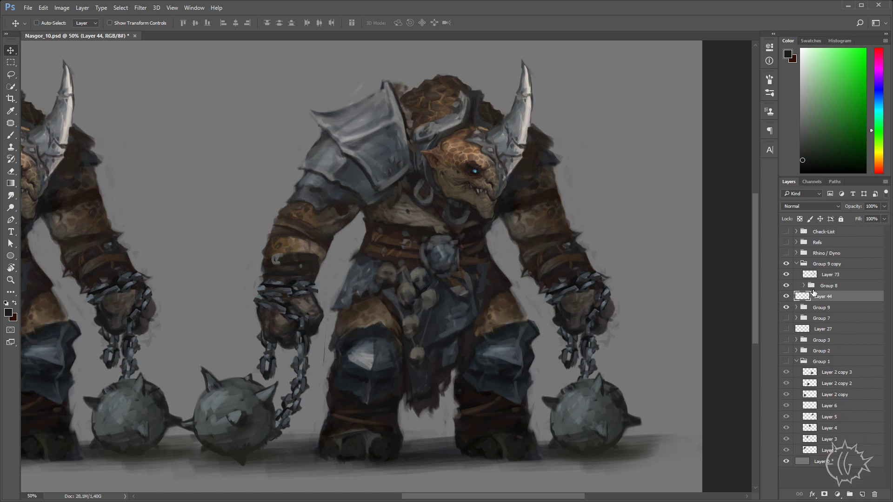
pyautogui.click(786, 274)
pyautogui.moveTo(824, 297); pyautogui.dragTo(829, 292)
pyautogui.click(826, 285)
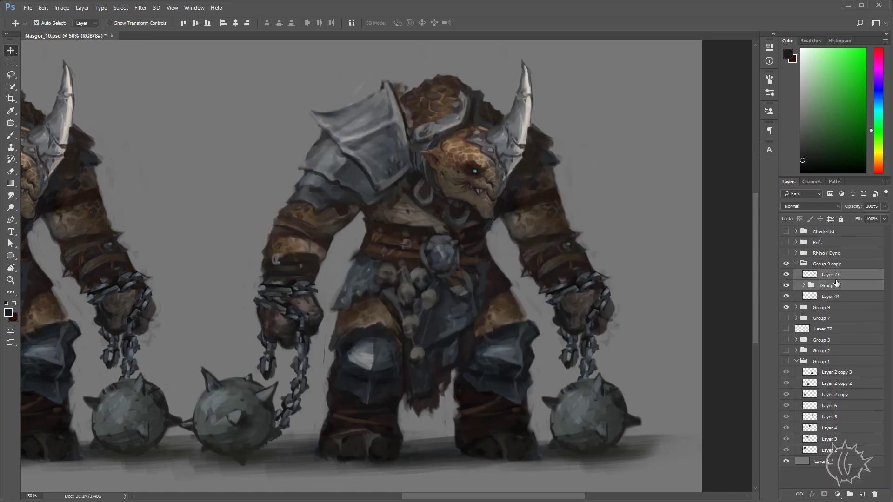
pyautogui.hotkey('ctrl', 'e')
pyautogui.click(790, 275)
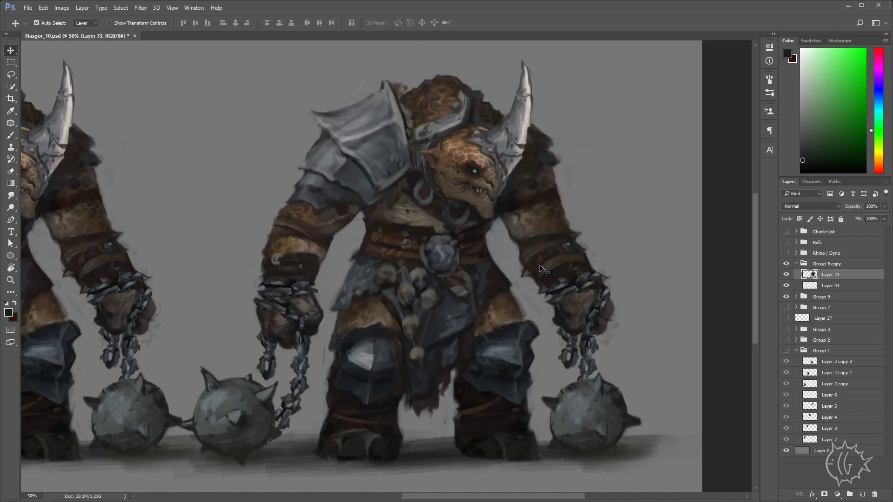
pyautogui.hotkey('ctrl', '-')
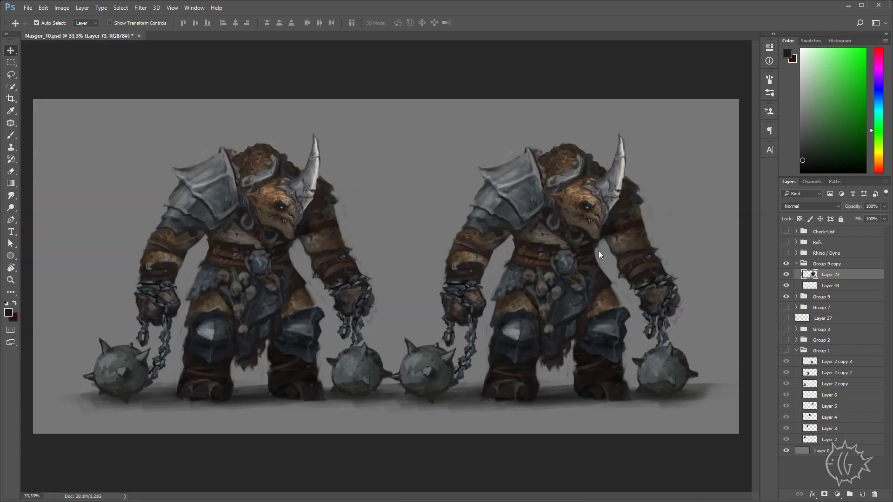
# - In Liquify with a 250 warp brush, nudge the left arm and push the chained fist up-right
pyautogui.hotkey('ctrl', 'shift', 'x')
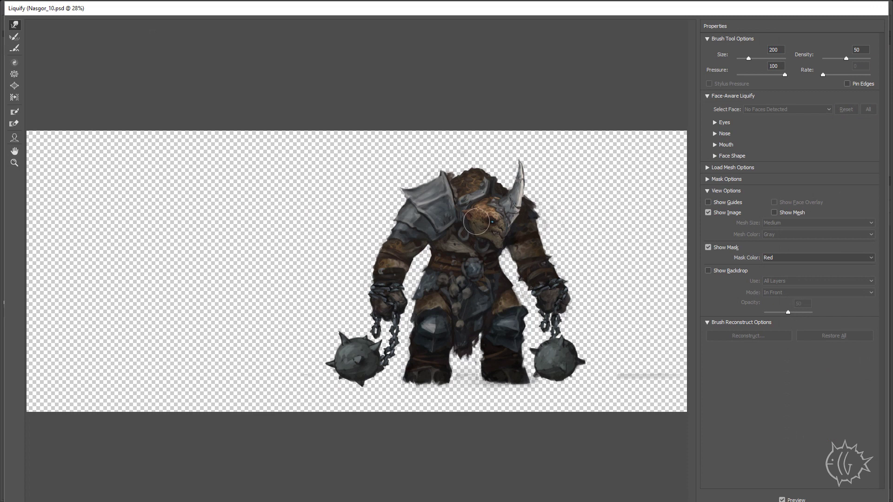
pyautogui.hotkey('ctrl', '+')
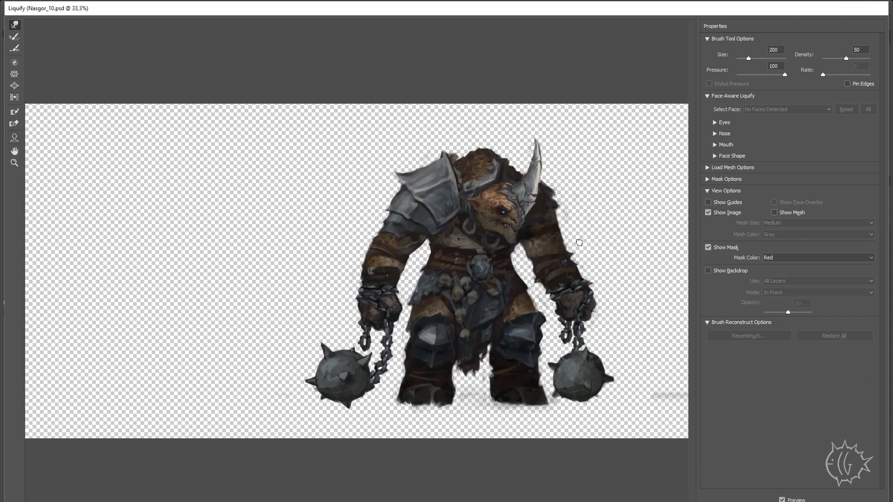
pyautogui.moveTo(545, 228); pyautogui.dragTo(504, 225)
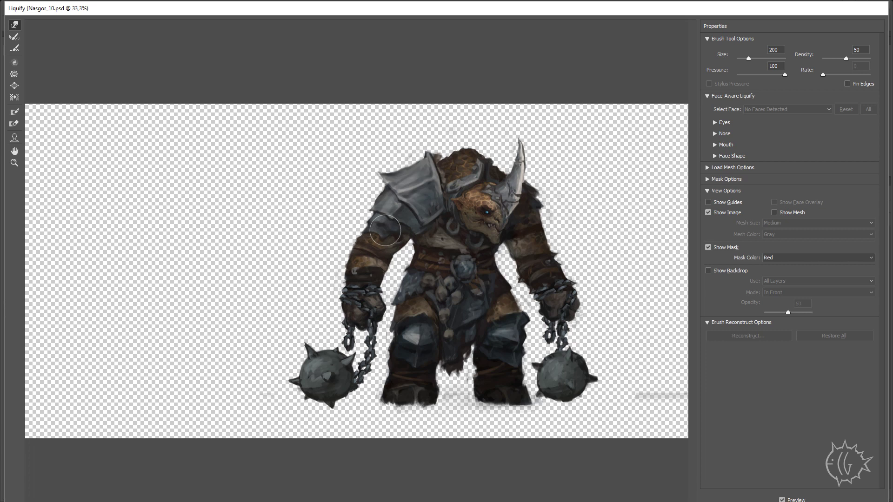
pyautogui.press(']')
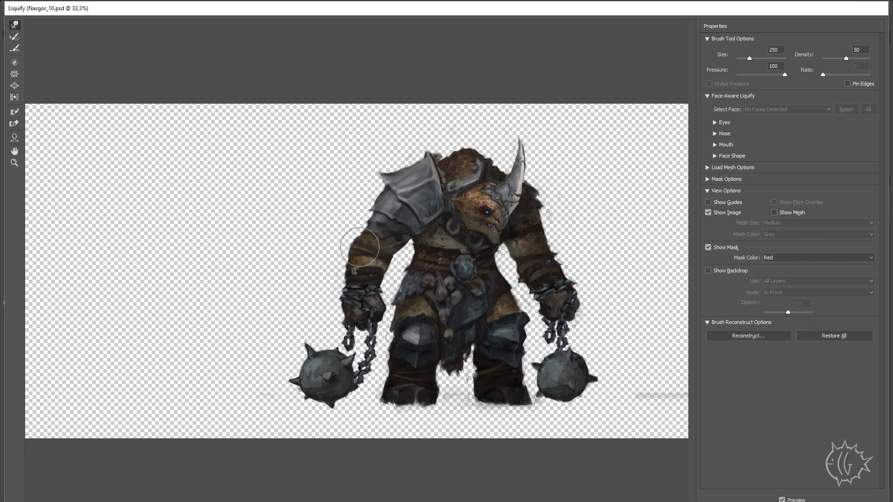
pyautogui.moveTo(357, 249); pyautogui.dragTo(357, 247)
pyautogui.moveTo(366, 322); pyautogui.dragTo(382, 309)
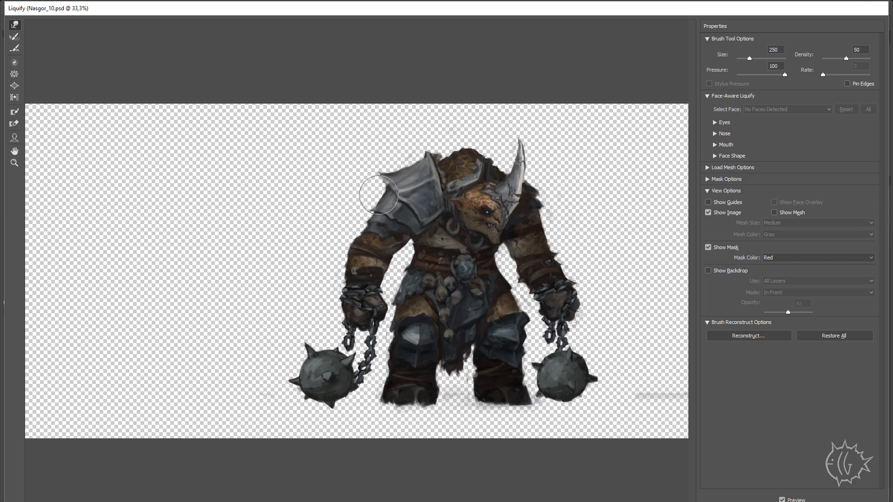
# - Lift the left shoulder pad's tip, fill the head notch, raise forearm straps and round the fist
pyautogui.moveTo(378, 194)
pyautogui.mouseDown()
pyautogui.moveTo(382, 171)
pyautogui.moveTo(394, 167)
pyautogui.moveTo(379, 171)
pyautogui.moveTo(369, 155)
pyautogui.mouseUp()
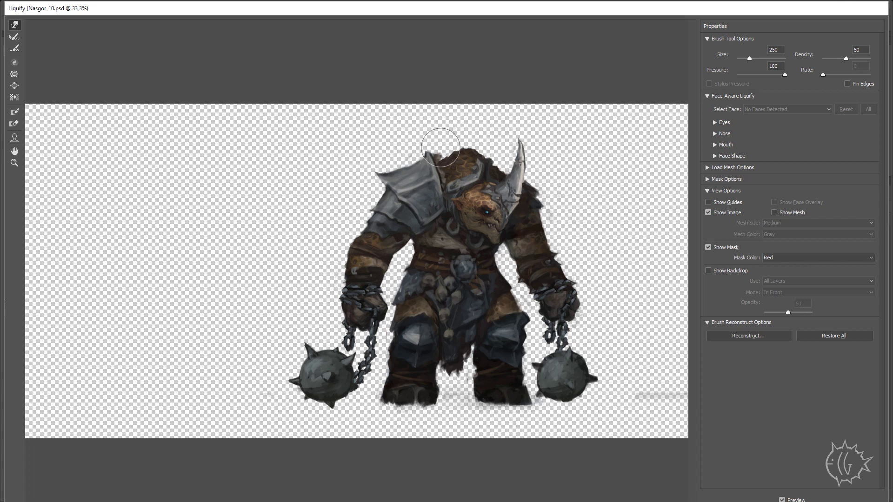
pyautogui.moveTo(441, 148); pyautogui.dragTo(400, 164)
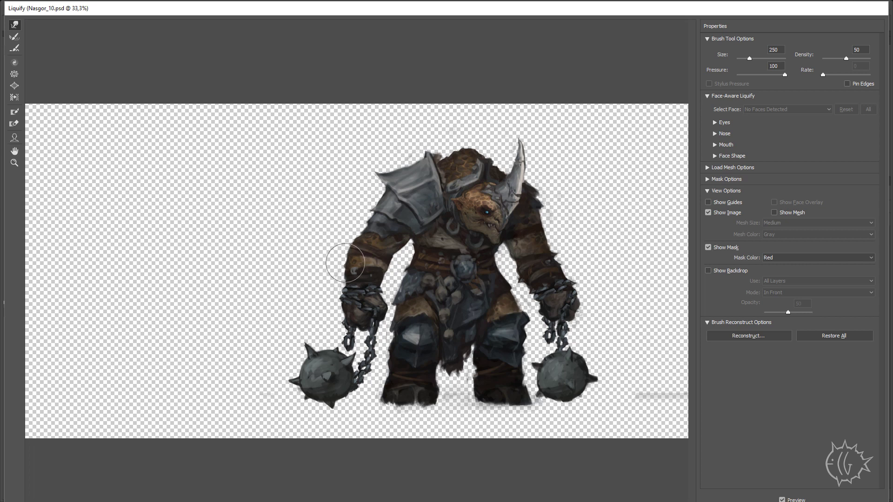
pyautogui.moveTo(346, 263); pyautogui.dragTo(362, 238)
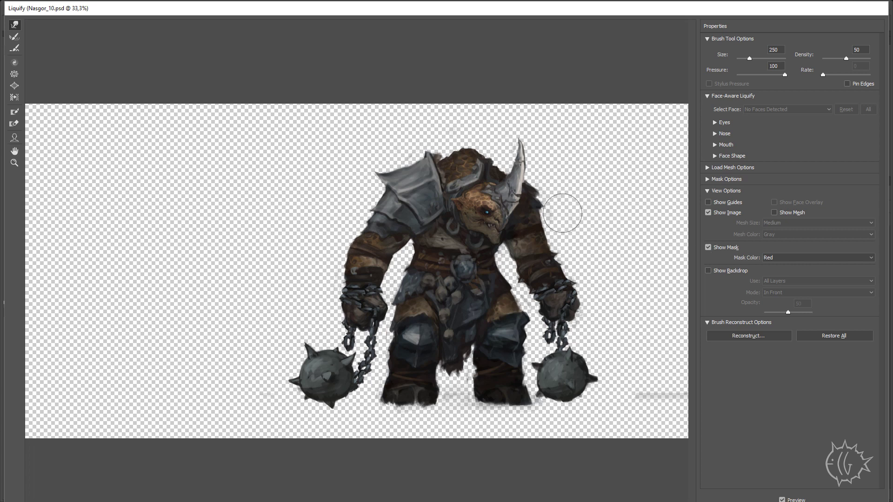
pyautogui.press('[')
pyautogui.press('[')
pyautogui.press('[')
pyautogui.moveTo(381, 298); pyautogui.dragTo(384, 301)
pyautogui.press(']')
pyautogui.press(']')
pyautogui.press(']')
pyautogui.press(']')
pyautogui.press(']')
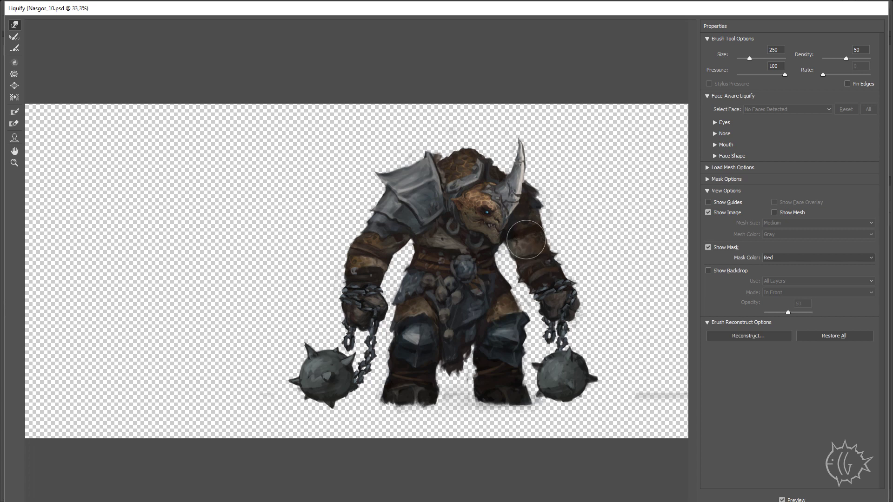
# - Warp the right arm: upper-arm edge, wrist chain, fur contour and forearm edge
pyautogui.moveTo(522, 247)
pyautogui.mouseDown()
pyautogui.moveTo(546, 238)
pyautogui.moveTo(519, 260)
pyautogui.moveTo(552, 313)
pyautogui.mouseUp()
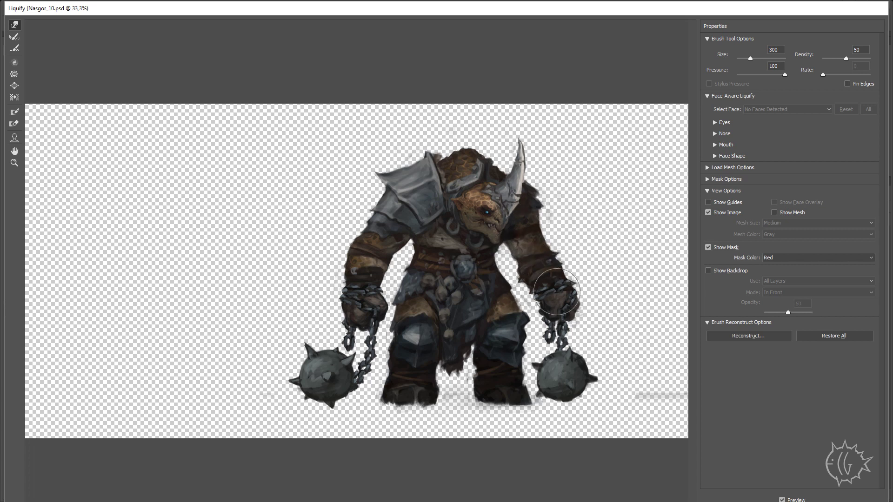
pyautogui.press('[')
pyautogui.press('[')
pyautogui.press('[')
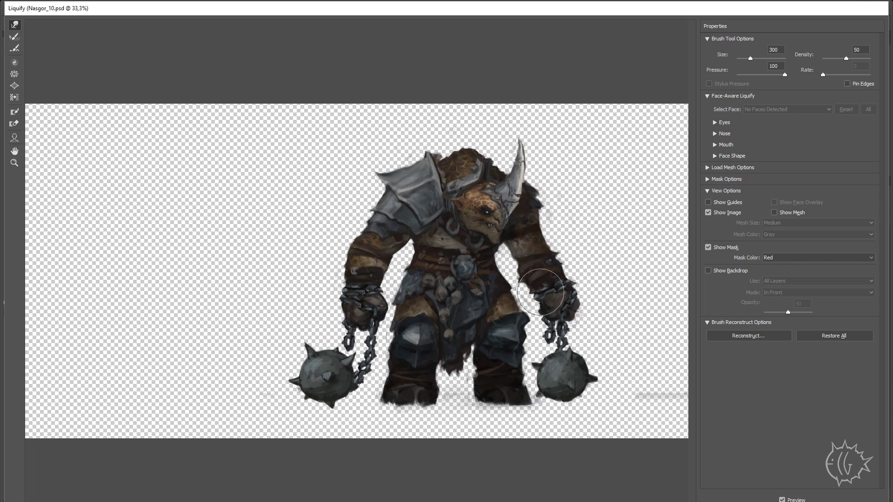
pyautogui.moveTo(558, 293)
pyautogui.mouseDown()
pyautogui.moveTo(537, 293)
pyautogui.moveTo(517, 274)
pyautogui.mouseUp()
pyautogui.press(']')
pyautogui.press(']')
pyautogui.press(']')
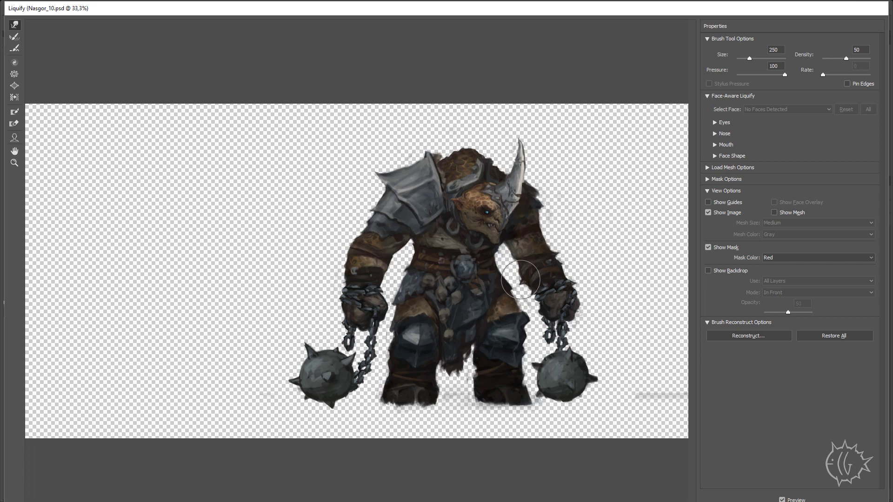
pyautogui.moveTo(537, 242); pyautogui.dragTo(534, 228)
pyautogui.press(']')
pyautogui.press(']')
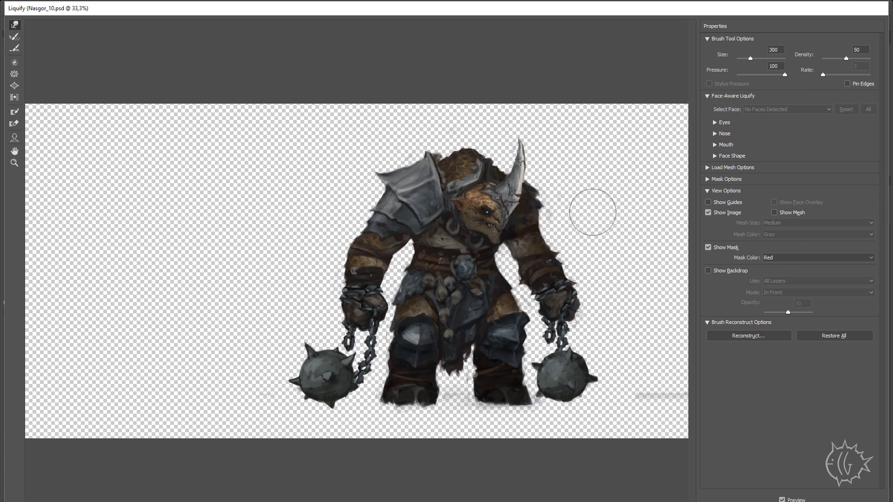
pyautogui.moveTo(574, 257); pyautogui.dragTo(556, 256)
pyautogui.press('[')
pyautogui.press('[')
pyautogui.press('[')
pyautogui.press(']')
pyautogui.press(']')
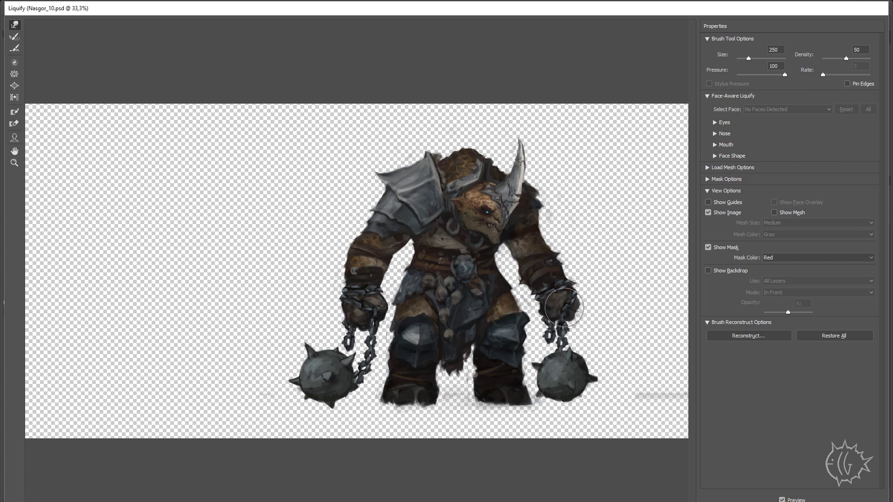
pyautogui.press(']')
pyautogui.press(']')
pyautogui.press(']')
pyautogui.press(']')
pyautogui.press(']')
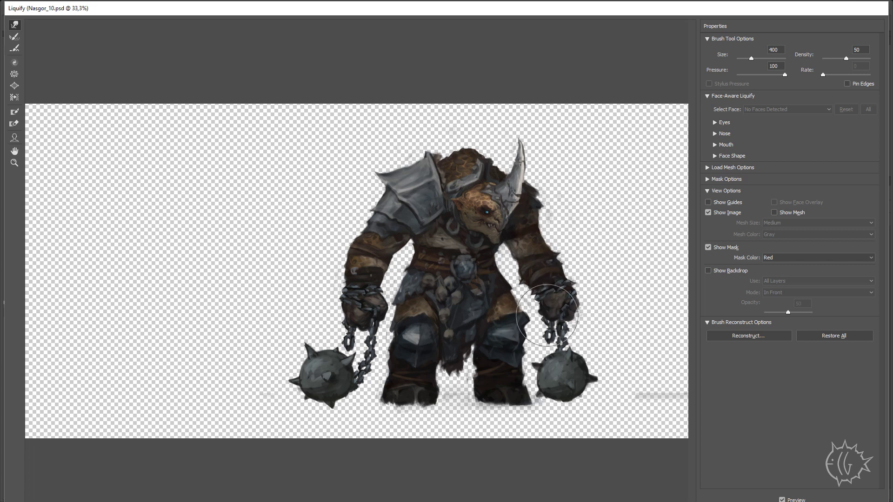
pyautogui.press('[')
pyautogui.press('[')
pyautogui.press('[')
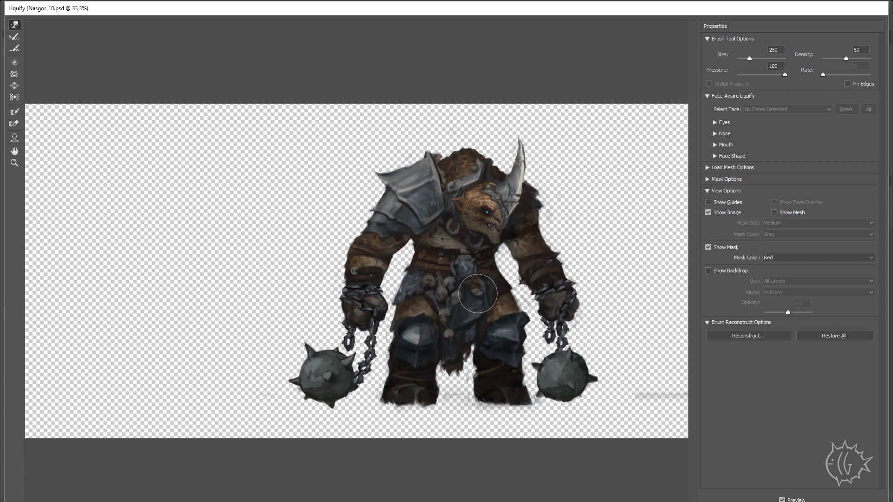
# - Push the cloth between the legs, smooth the torn cloth, reshape the left knee, warp the belt skulls
pyautogui.moveTo(476, 388)
pyautogui.mouseDown()
pyautogui.moveTo(474, 370)
pyautogui.moveTo(516, 374)
pyautogui.moveTo(501, 361)
pyautogui.moveTo(411, 408)
pyautogui.moveTo(509, 389)
pyautogui.moveTo(479, 406)
pyautogui.mouseUp()
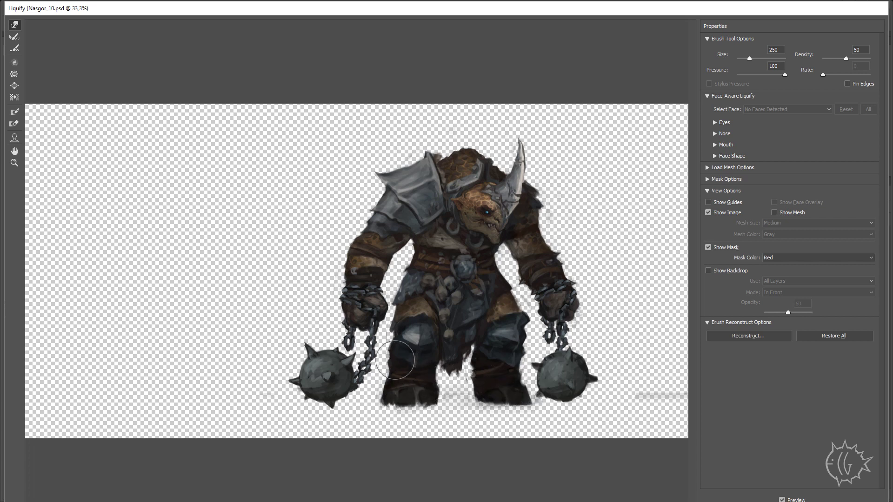
pyautogui.moveTo(395, 360); pyautogui.dragTo(435, 370)
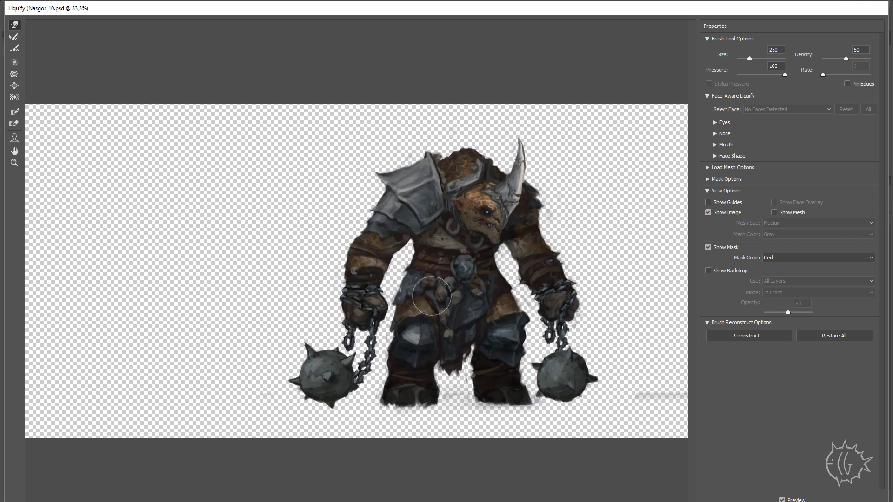
pyautogui.moveTo(396, 393); pyautogui.dragTo(406, 361)
pyautogui.press(']')
pyautogui.press(']')
pyautogui.moveTo(415, 241); pyautogui.dragTo(442, 282)
pyautogui.hotkey('ctrl', '+')
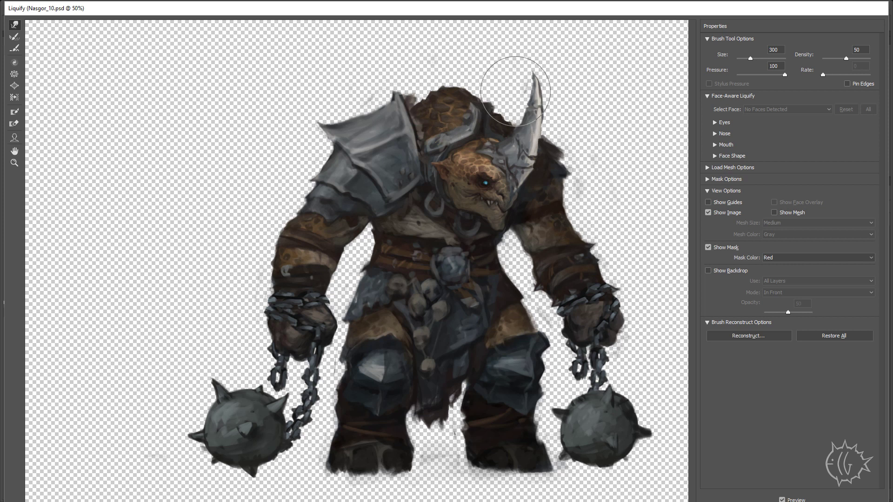
# - Push the arm's inner contour outward with a smaller warp brush
pyautogui.press('[')
pyautogui.press('[')
pyautogui.press('[')
pyautogui.press('[')
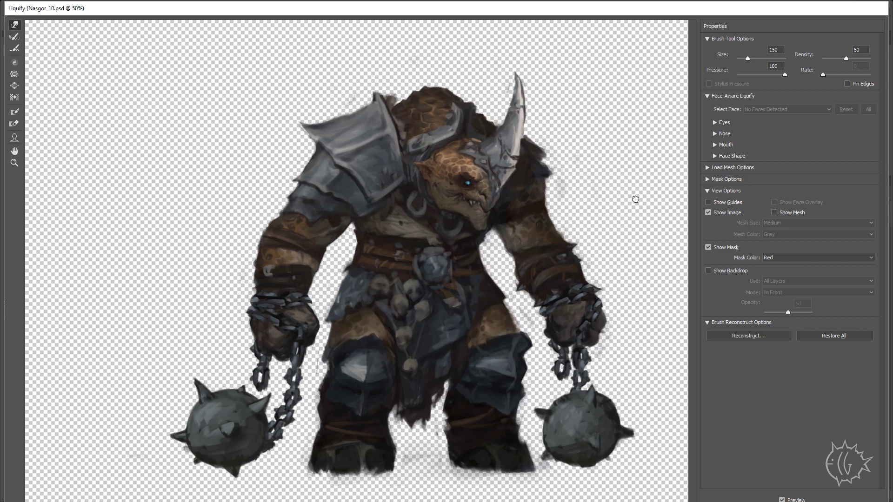
pyautogui.moveTo(634, 199); pyautogui.dragTo(584, 201)
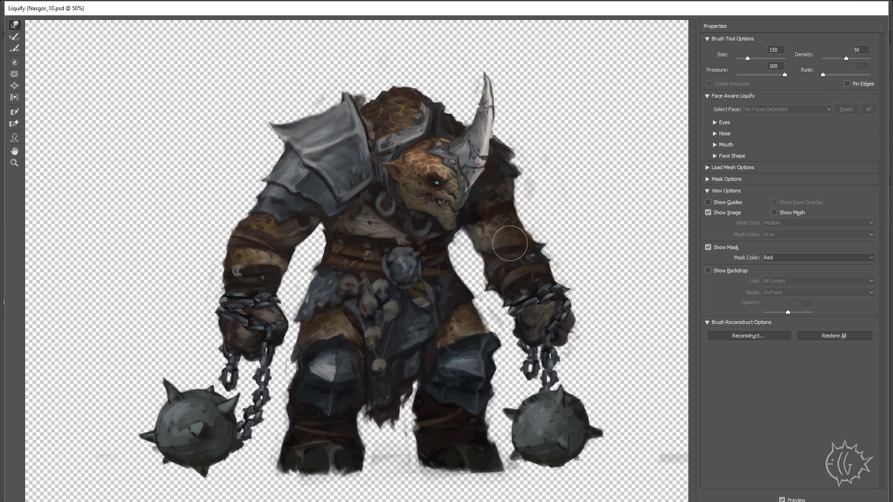
pyautogui.press(']')
pyautogui.press(']')
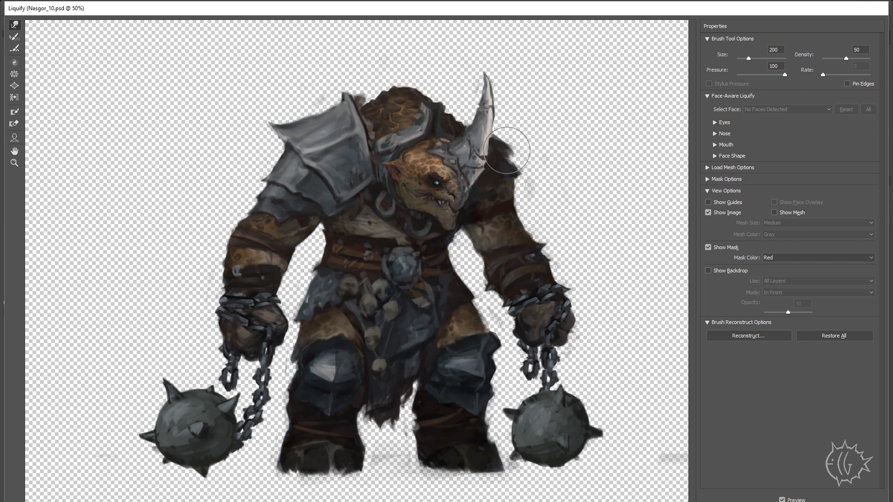
pyautogui.moveTo(354, 241); pyautogui.dragTo(378, 242)
pyautogui.press('[')
pyautogui.press('[')
pyautogui.press('[')
pyautogui.press('[')
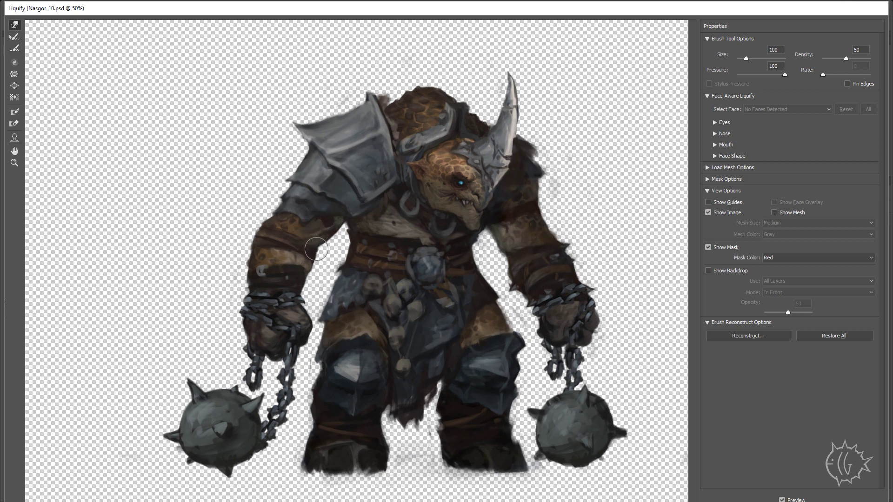
pyautogui.moveTo(315, 249); pyautogui.dragTo(328, 247)
# - Shift the jaw and neck left, then lift the chin and neck upward
pyautogui.moveTo(501, 282); pyautogui.dragTo(496, 280)
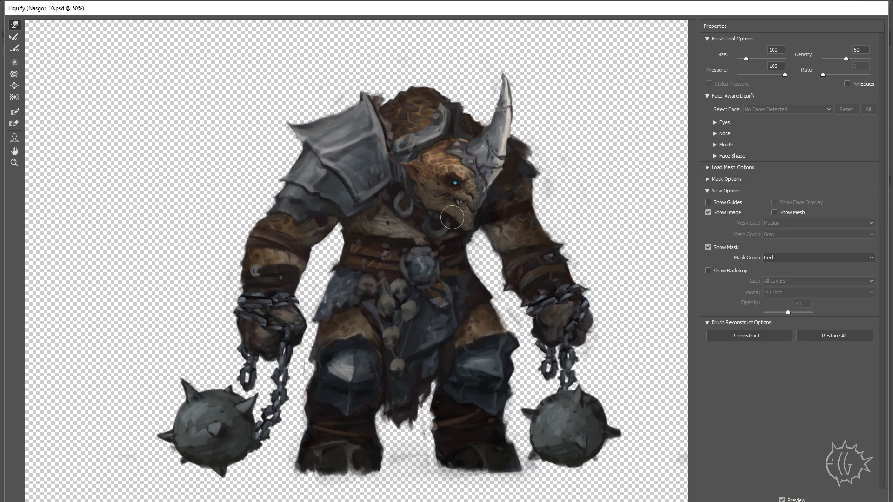
pyautogui.press(']')
pyautogui.press(']')
pyautogui.moveTo(435, 188)
pyautogui.mouseDown()
pyautogui.moveTo(424, 206)
pyautogui.moveTo(470, 230)
pyautogui.mouseUp()
pyautogui.moveTo(470, 229)
pyautogui.mouseDown()
pyautogui.moveTo(489, 186)
pyautogui.moveTo(496, 192)
pyautogui.mouseUp()
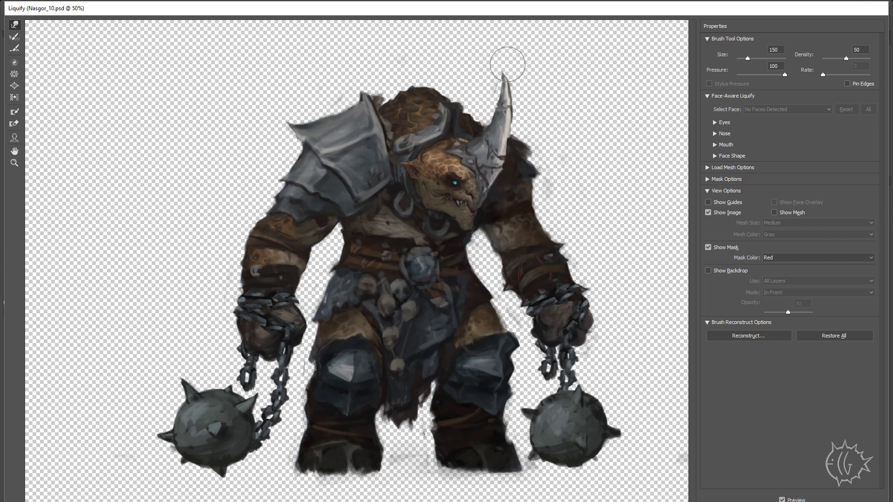
pyautogui.press(']')
pyautogui.press(']')
pyautogui.press(']')
pyautogui.press(']')
pyautogui.press(']')
pyautogui.press(']')
pyautogui.press(']')
pyautogui.press(']')
pyautogui.press(']')
pyautogui.press('[')
pyautogui.press('[')
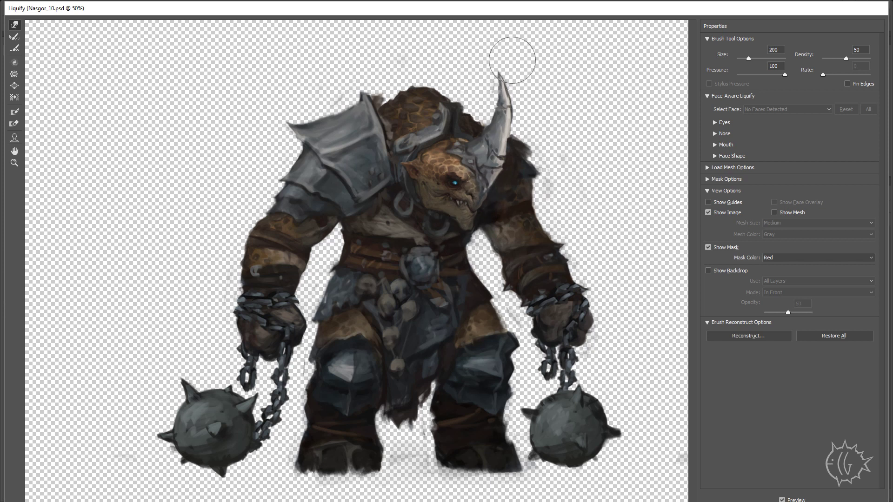
pyautogui.press('[')
pyautogui.press('[')
pyautogui.press('[')
pyautogui.press('[')
pyautogui.press('[')
pyautogui.press('[')
pyautogui.press('[')
pyautogui.press('[')
# - Push the right knee armour downward and apply the Liquify changes
pyautogui.hscroll(2, 526, 214)
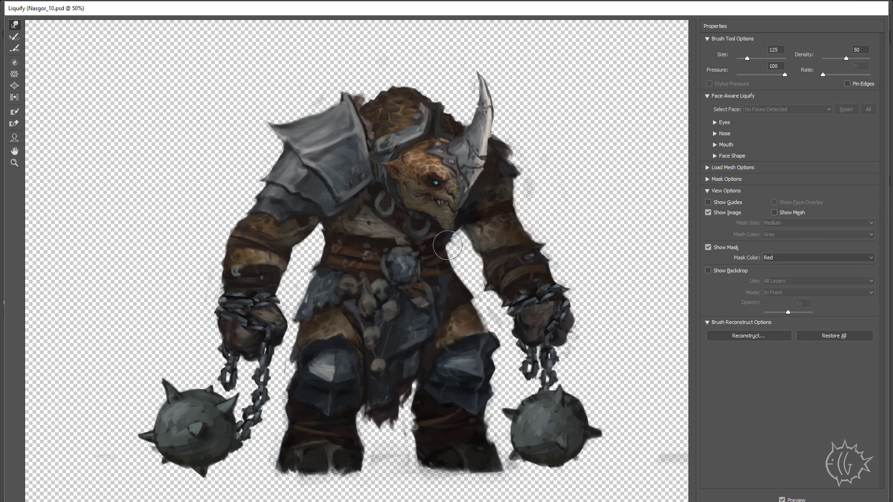
pyautogui.press(']')
pyautogui.press(']')
pyautogui.press(']')
pyautogui.moveTo(474, 395); pyautogui.dragTo(468, 406)
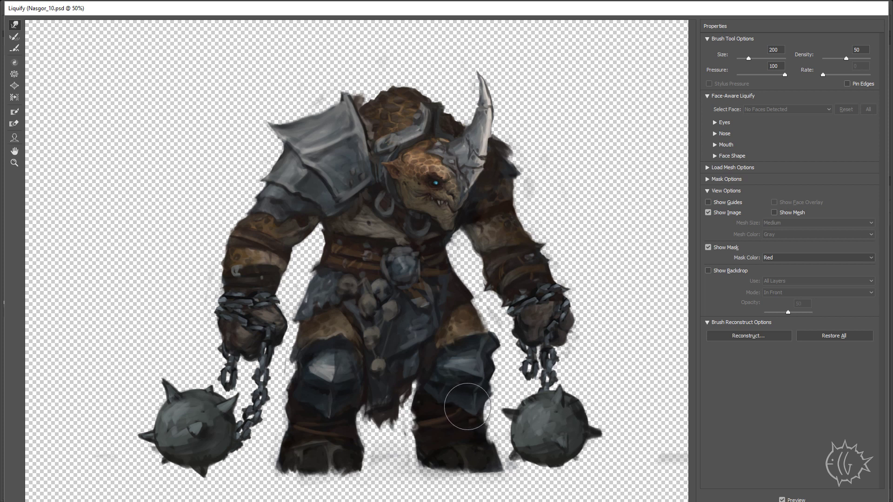
pyautogui.press('Return')
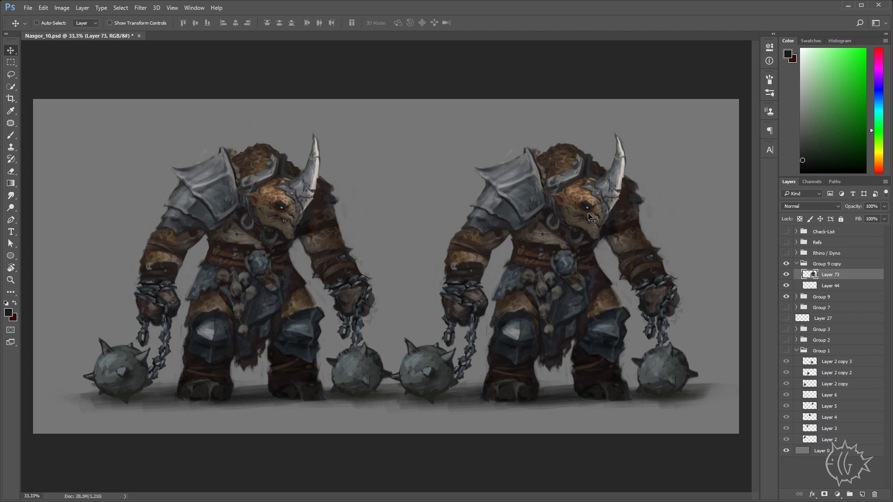
# - Hide Group 9, move Group 9 copy to the canvas's left side, and zoom to 50%
pyautogui.click(786, 297)
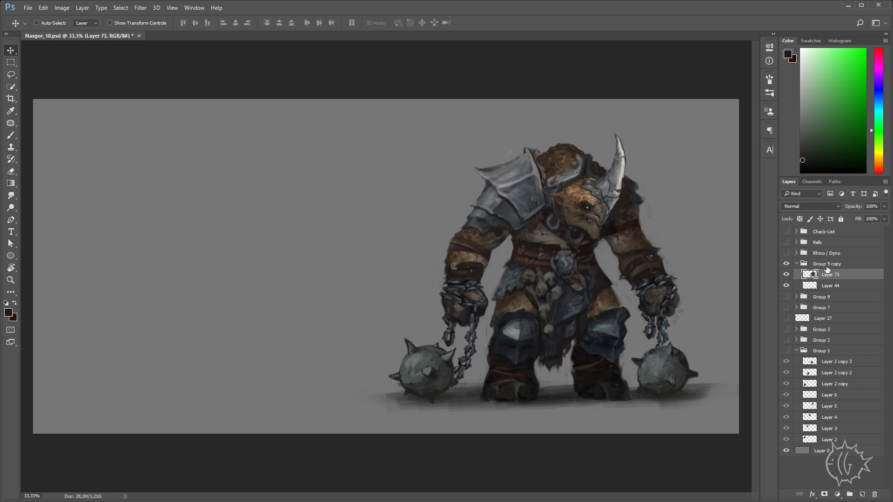
pyautogui.click(827, 263)
pyautogui.click(787, 264)
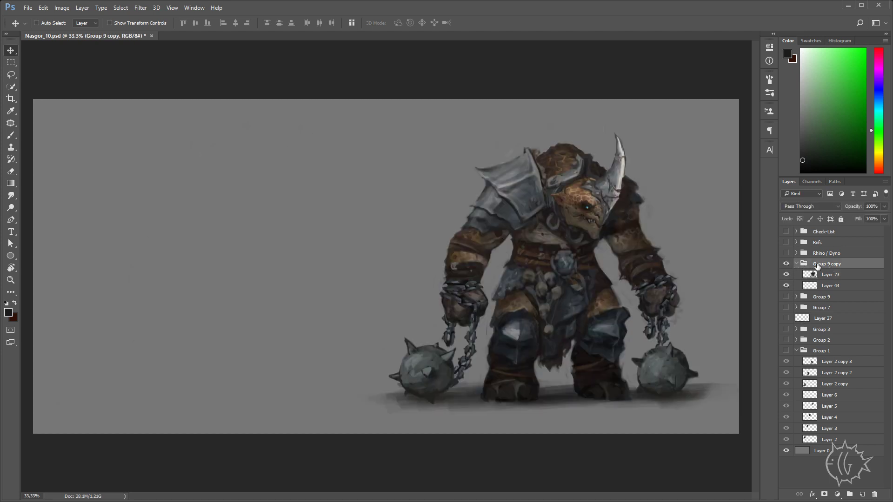
pyautogui.moveTo(598, 249); pyautogui.dragTo(280, 253)
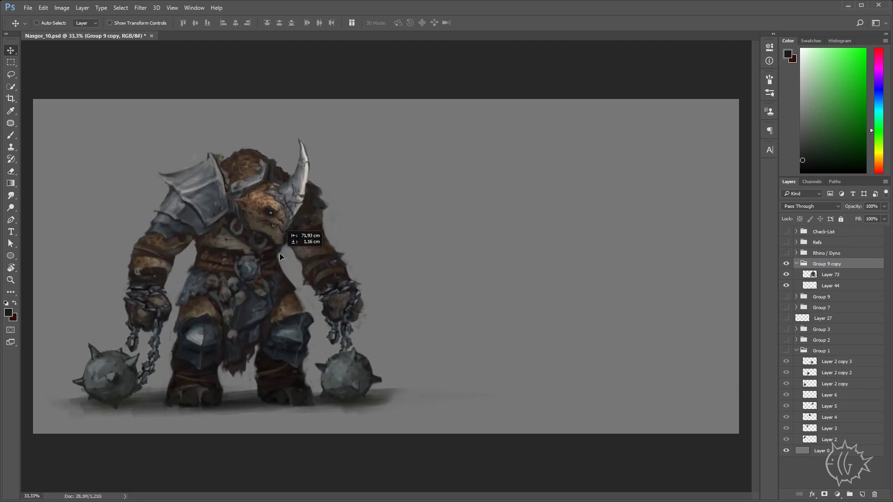
pyautogui.hotkey('ctrl', '+')
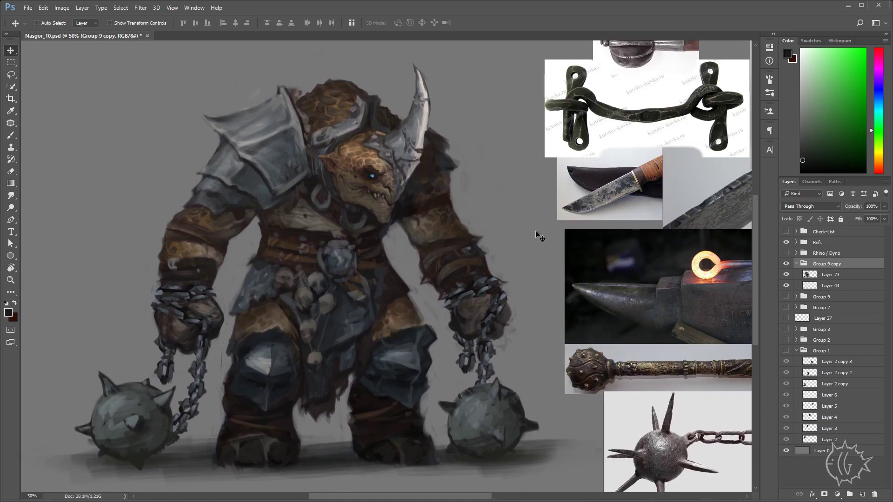
# - Pan across the forged-metal reference photos, then back to the warrior
pyautogui.moveTo(494, 237); pyautogui.dragTo(360, 224)
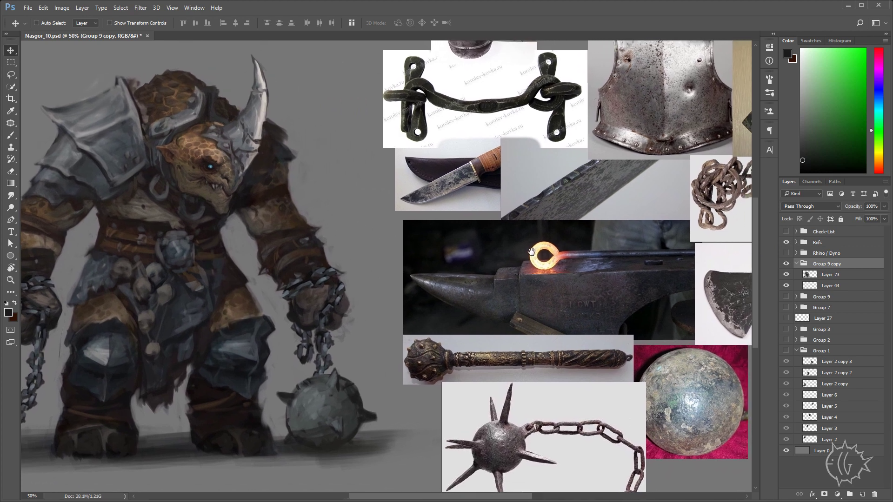
pyautogui.moveTo(542, 247); pyautogui.dragTo(513, 266)
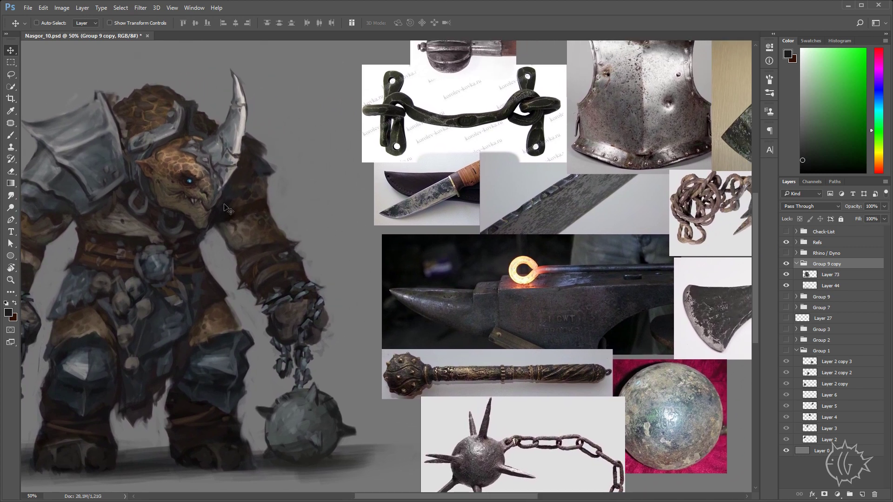
pyautogui.moveTo(401, 202)
pyautogui.mouseDown()
pyautogui.moveTo(306, 242)
pyautogui.moveTo(302, 234)
pyautogui.mouseUp()
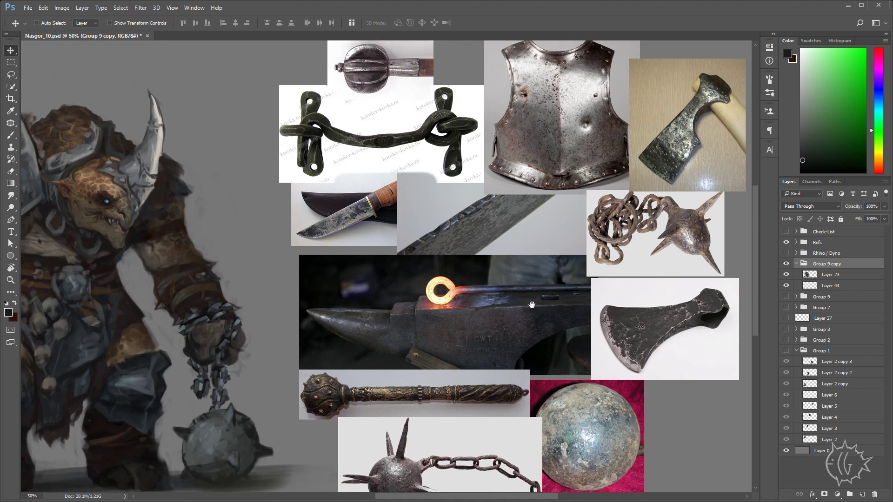
pyautogui.moveTo(528, 317); pyautogui.dragTo(534, 263)
pyautogui.moveTo(465, 219)
pyautogui.mouseDown()
pyautogui.moveTo(481, 227)
pyautogui.moveTo(464, 270)
pyautogui.moveTo(490, 258)
pyautogui.mouseUp()
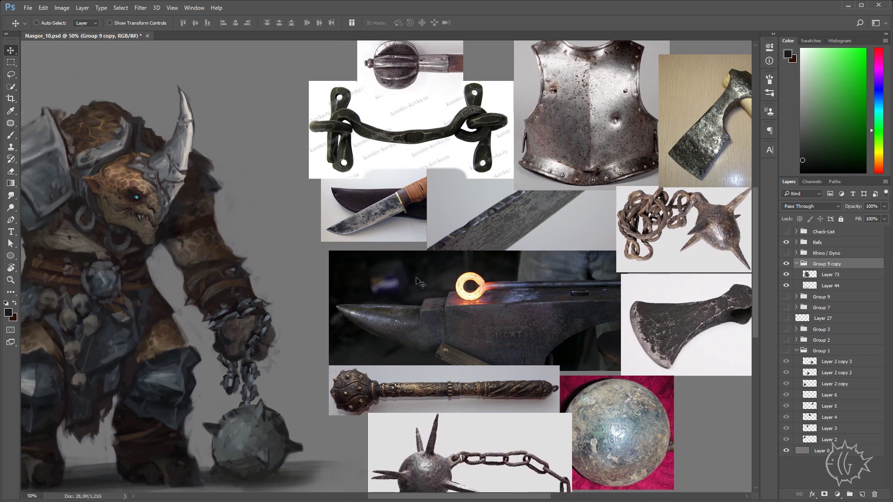
pyautogui.moveTo(420, 283); pyautogui.dragTo(635, 262)
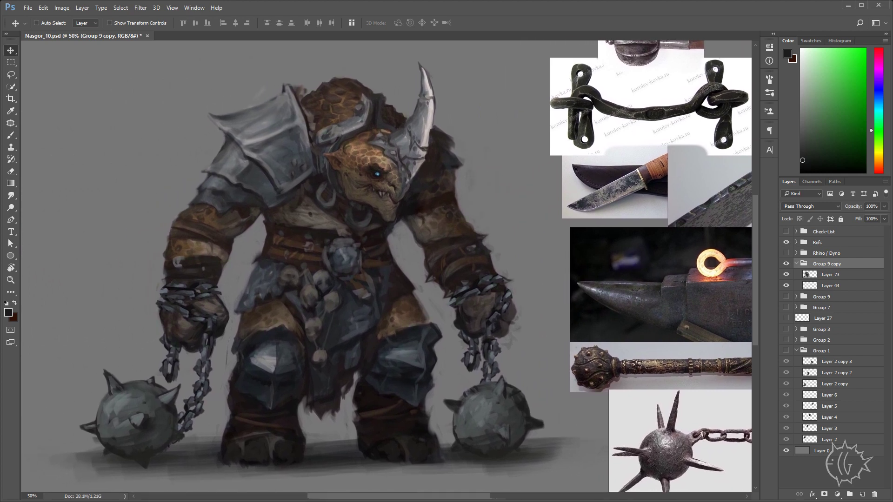
pyautogui.hotkey('alt', '[')
# - Add a new Layer 86 above the figure's paint layer for brush work
pyautogui.press('b')
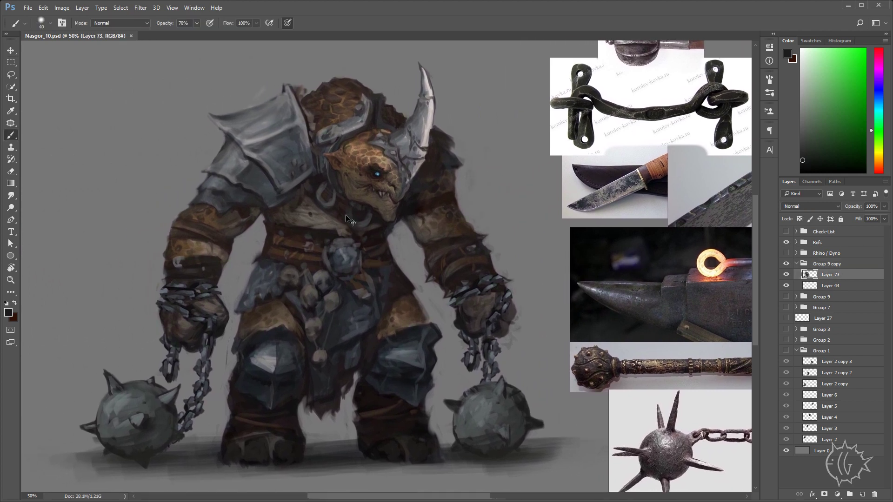
pyautogui.hotkey('ctrl', 'shift', 'n')
pyautogui.press('Return')
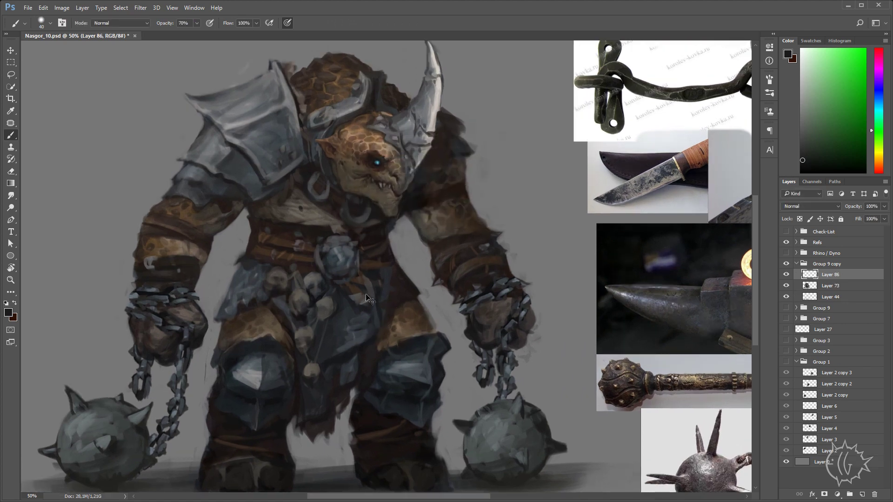
pyautogui.hotkey('ctrl', '+')
pyautogui.scroll(3, 353, 293)
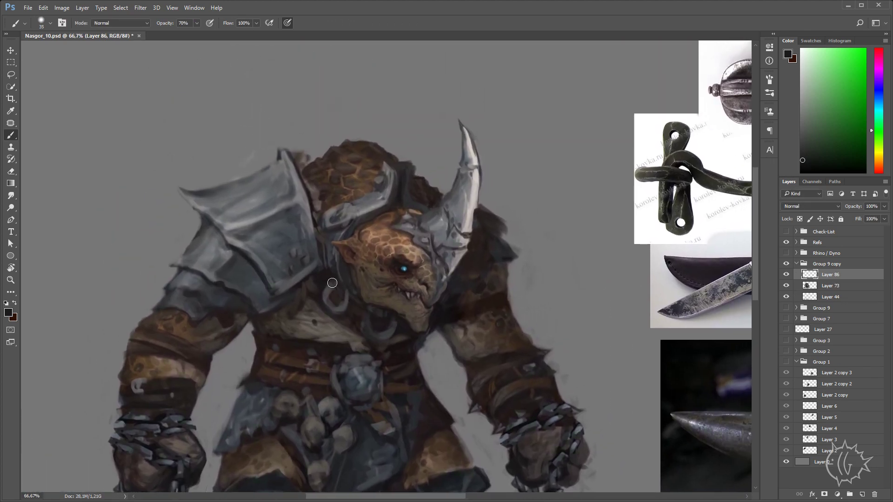
# - Zoom in on the head and shoulder armour, sampling its bluish-grey and reddish-brown colours
pyautogui.keyDown('alt'); pyautogui.click(294, 291); pyautogui.keyUp('alt')
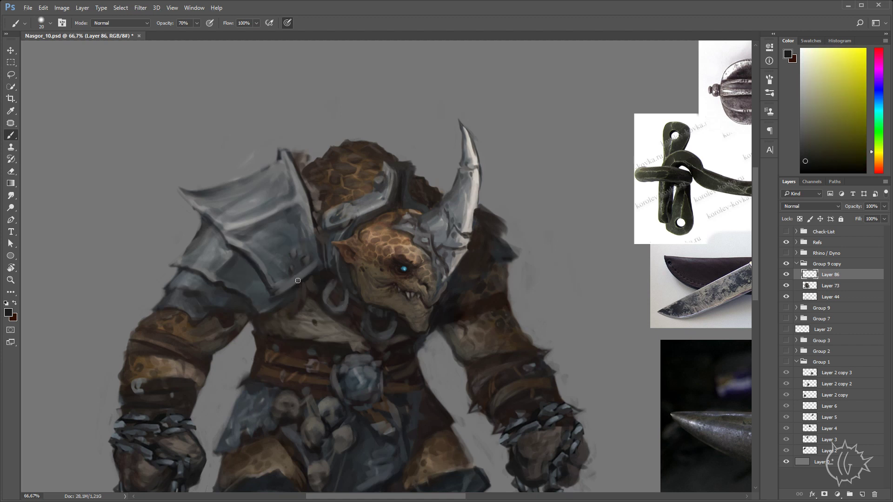
pyautogui.hotkey('ctrl', '+')
pyautogui.moveTo(328, 276); pyautogui.dragTo(378, 292)
pyautogui.press('[')
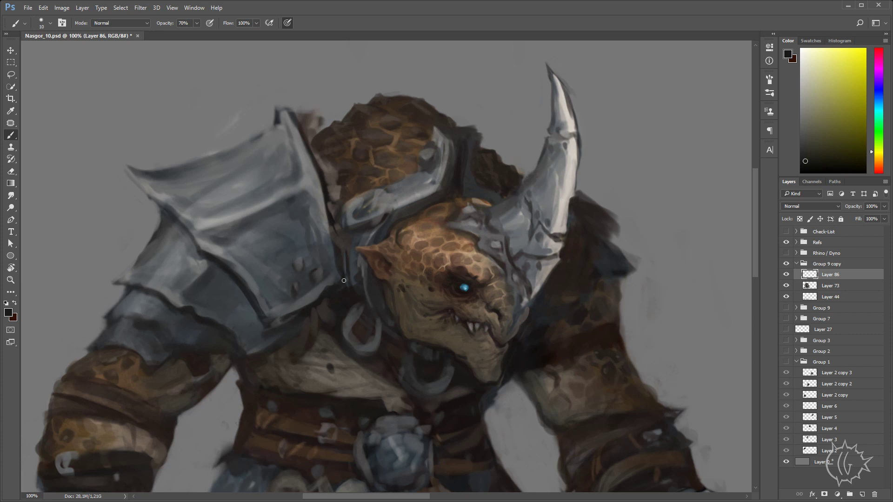
pyautogui.moveTo(344, 280); pyautogui.dragTo(366, 289)
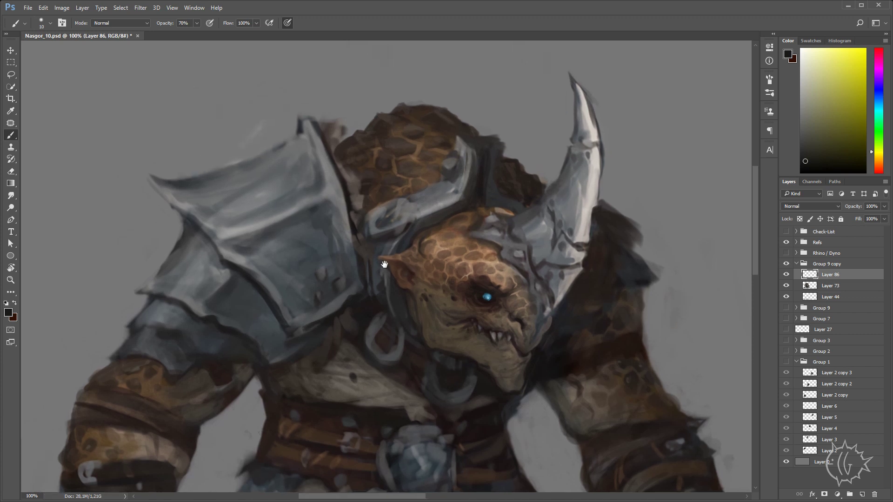
pyautogui.keyDown('alt'); pyautogui.click(315, 331); pyautogui.keyUp('alt')
pyautogui.keyDown('alt'); pyautogui.click(348, 321); pyautogui.keyUp('alt')
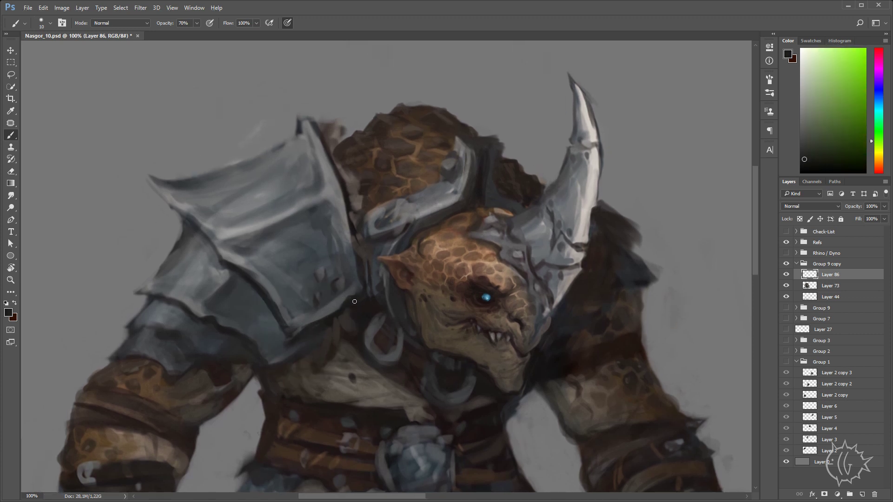
pyautogui.keyDown('alt'); pyautogui.click(350, 266); pyautogui.keyUp('alt')
pyautogui.keyDown('alt'); pyautogui.click(366, 271); pyautogui.keyUp('alt')
pyautogui.moveTo(369, 295); pyautogui.dragTo(328, 311)
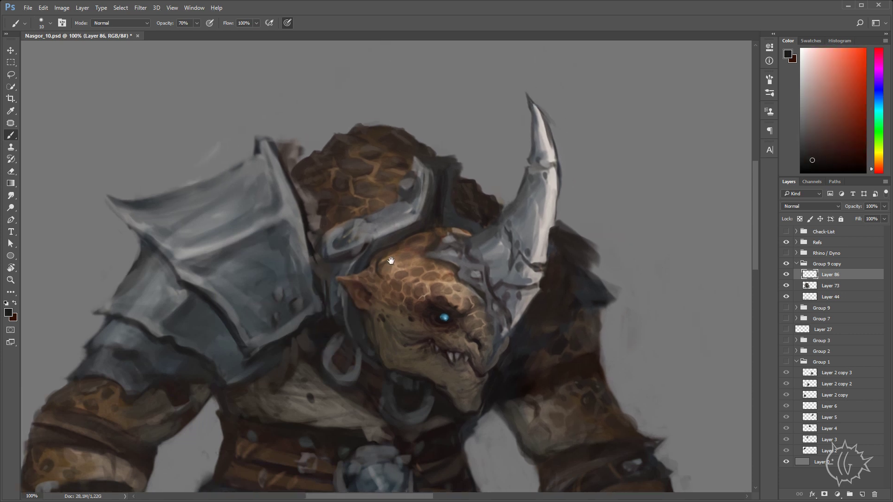
# - Paint dark strokes along the shoulder pauldron's armour edges
pyautogui.keyDown('alt'); pyautogui.click(310, 226); pyautogui.keyUp('alt')
pyautogui.moveTo(306, 229); pyautogui.dragTo(311, 245)
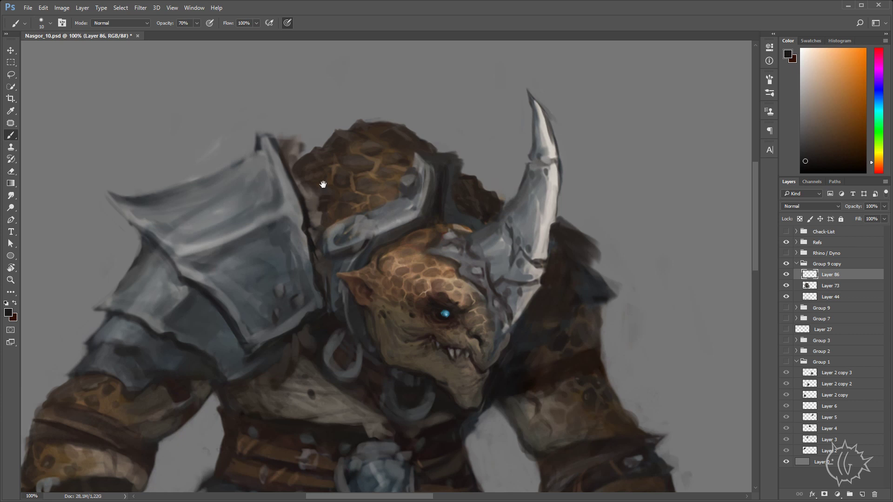
pyautogui.moveTo(323, 184); pyautogui.dragTo(331, 210)
pyautogui.keyDown('alt'); pyautogui.click(283, 186); pyautogui.keyUp('alt')
pyautogui.moveTo(288, 182); pyautogui.dragTo(312, 249)
pyautogui.moveTo(323, 305)
pyautogui.mouseDown()
pyautogui.moveTo(316, 185)
pyautogui.moveTo(284, 200)
pyautogui.moveTo(277, 193)
pyautogui.mouseUp()
# - Enlarge the brush to 25 and paint sampled blue-grey strokes across the shoulder armour
pyautogui.keyDown('alt'); pyautogui.click(272, 205); pyautogui.keyUp('alt')
pyautogui.press(']')
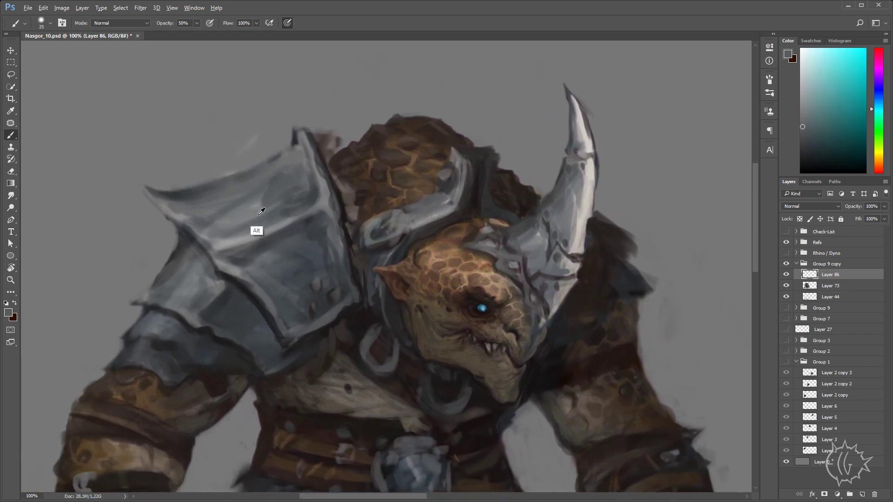
pyautogui.keyDown('alt'); pyautogui.click(257, 231); pyautogui.keyUp('alt')
pyautogui.keyDown('alt'); pyautogui.click(294, 221); pyautogui.keyUp('alt')
pyautogui.moveTo(242, 200)
pyautogui.mouseDown()
pyautogui.moveTo(232, 228)
pyautogui.moveTo(276, 214)
pyautogui.moveTo(273, 184)
pyautogui.mouseUp()
# - Lighten the pauldron's upper-left edge, add dark teal marks, then cover them with lighter strokes
pyautogui.keyDown('alt'); pyautogui.click(275, 214); pyautogui.keyUp('alt')
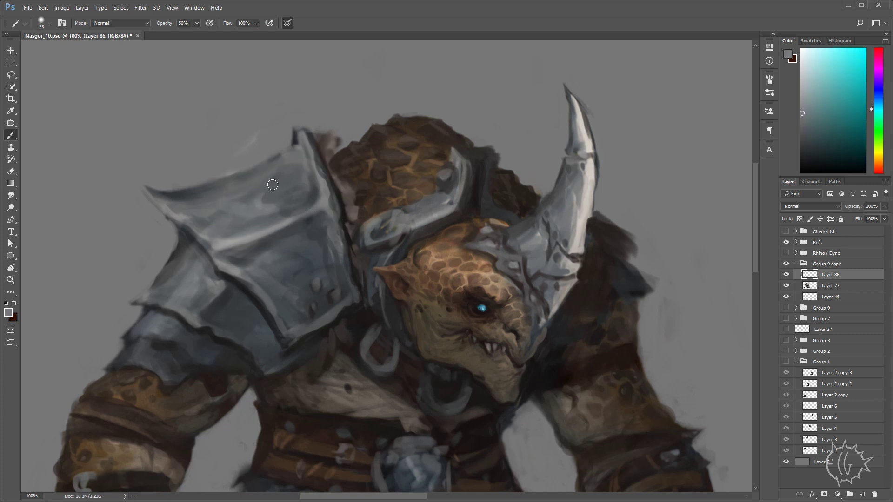
pyautogui.moveTo(211, 205); pyautogui.dragTo(195, 195)
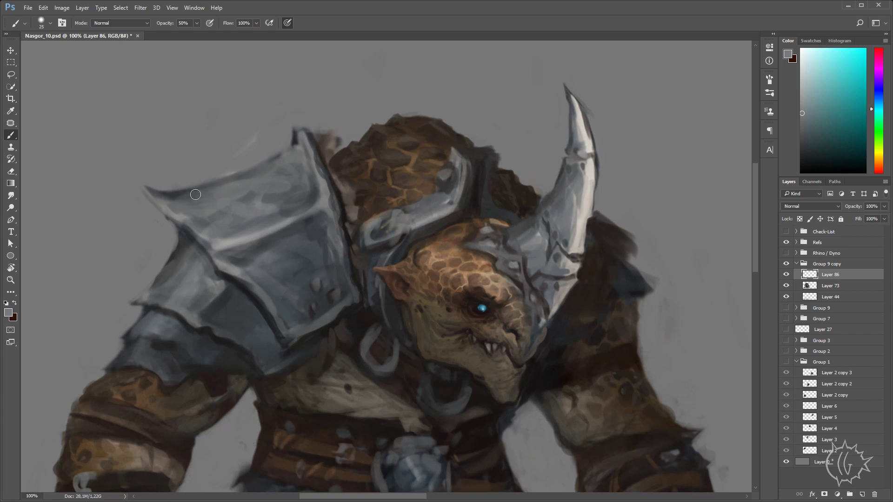
pyautogui.keyDown('alt'); pyautogui.click(314, 248); pyautogui.keyUp('alt')
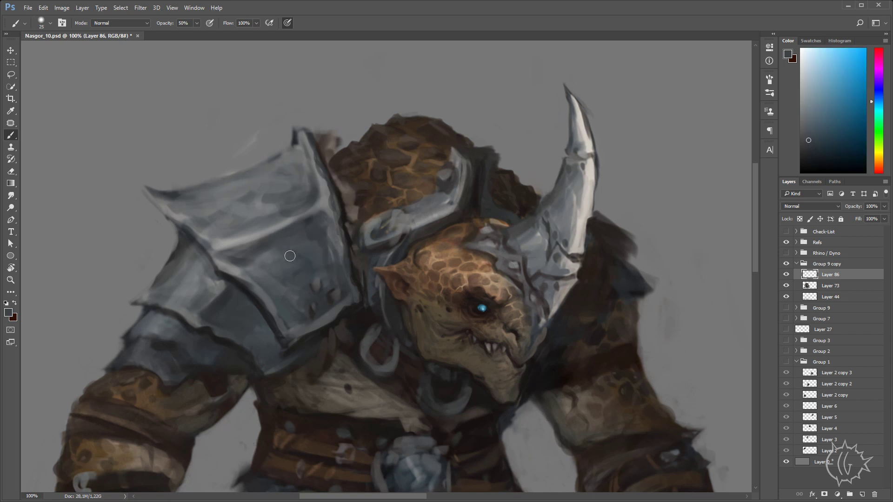
pyautogui.keyDown('alt'); pyautogui.click(351, 318); pyautogui.keyUp('alt')
pyautogui.moveTo(260, 267)
pyautogui.mouseDown()
pyautogui.moveTo(233, 254)
pyautogui.moveTo(263, 254)
pyautogui.moveTo(284, 240)
pyautogui.moveTo(253, 259)
pyautogui.mouseUp()
pyautogui.keyDown('alt'); pyautogui.click(263, 247); pyautogui.keyUp('alt')
pyautogui.moveTo(251, 253); pyautogui.dragTo(330, 228)
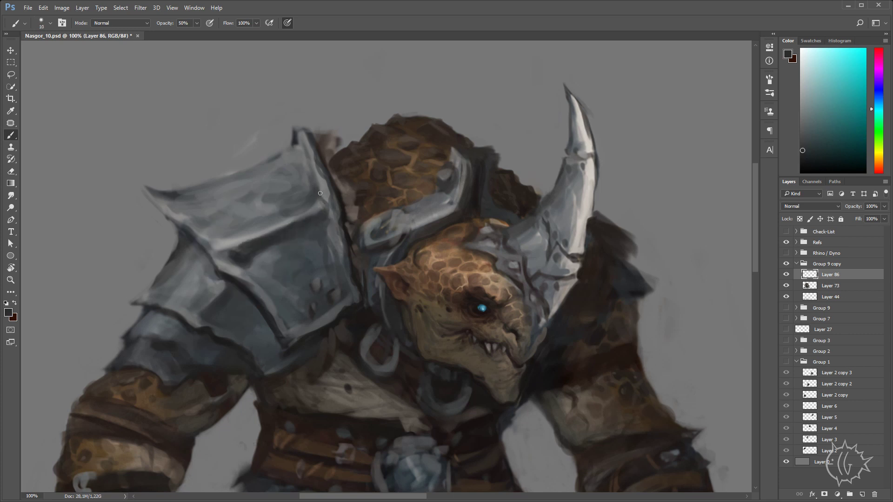
# - Sample a warm grey from the horn and alternating armour greys while repositioning the view
pyautogui.keyDown('alt'); pyautogui.click(322, 208); pyautogui.keyUp('alt')
pyautogui.moveTo(321, 207); pyautogui.dragTo(281, 210)
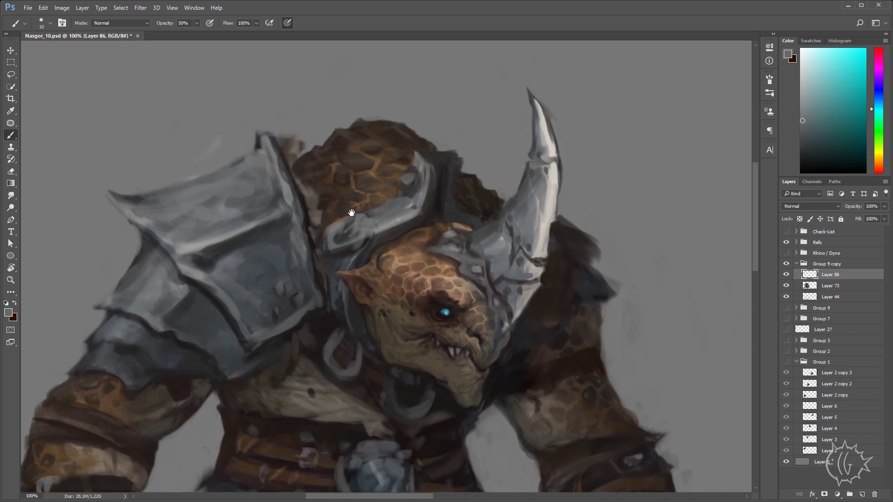
pyautogui.keyDown('alt'); pyautogui.click(544, 217); pyautogui.keyUp('alt')
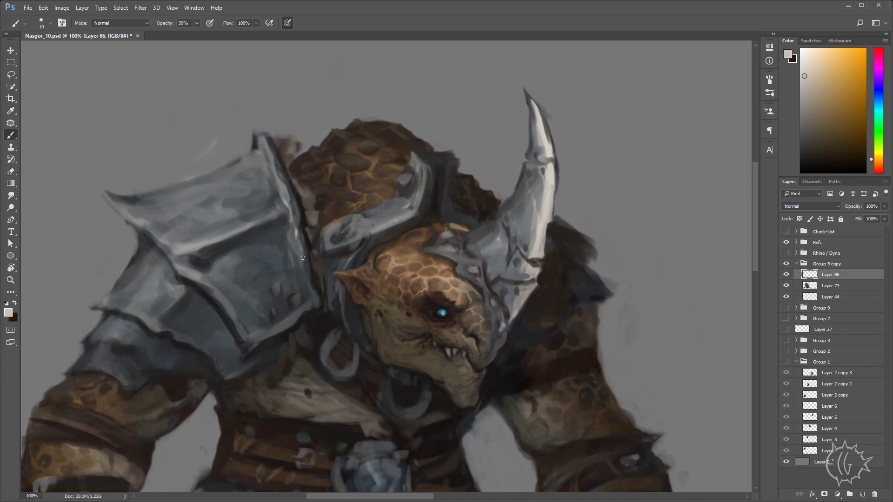
pyautogui.moveTo(345, 192); pyautogui.dragTo(327, 175)
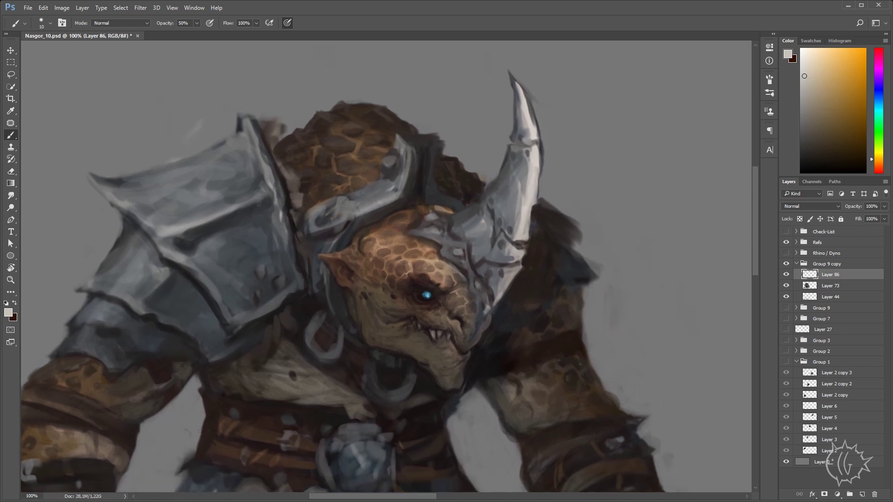
pyautogui.moveTo(259, 203); pyautogui.dragTo(321, 199)
pyautogui.keyDown('alt'); pyautogui.click(249, 241); pyautogui.keyUp('alt')
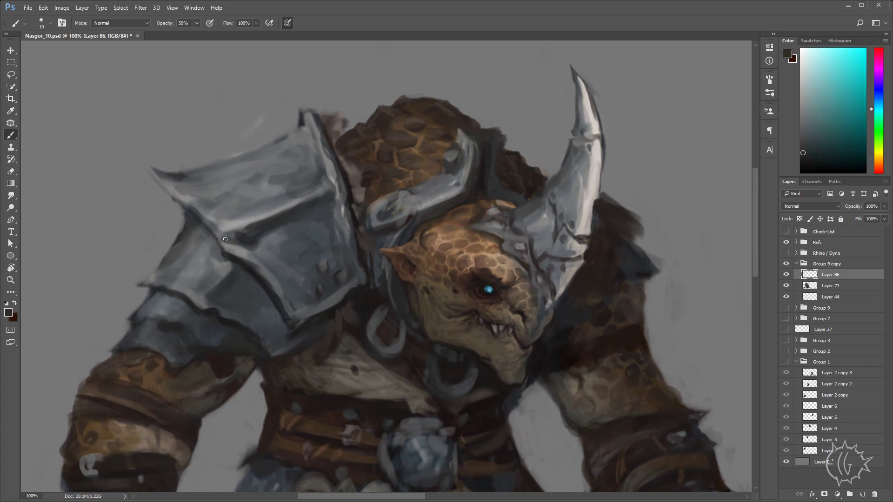
pyautogui.keyDown('alt'); pyautogui.click(231, 233); pyautogui.keyUp('alt')
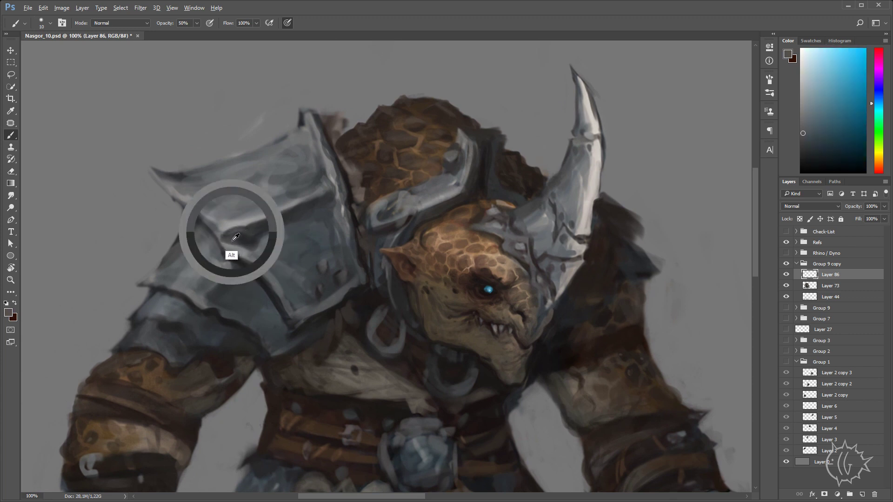
pyautogui.keyDown('alt'); pyautogui.click(251, 229); pyautogui.keyUp('alt')
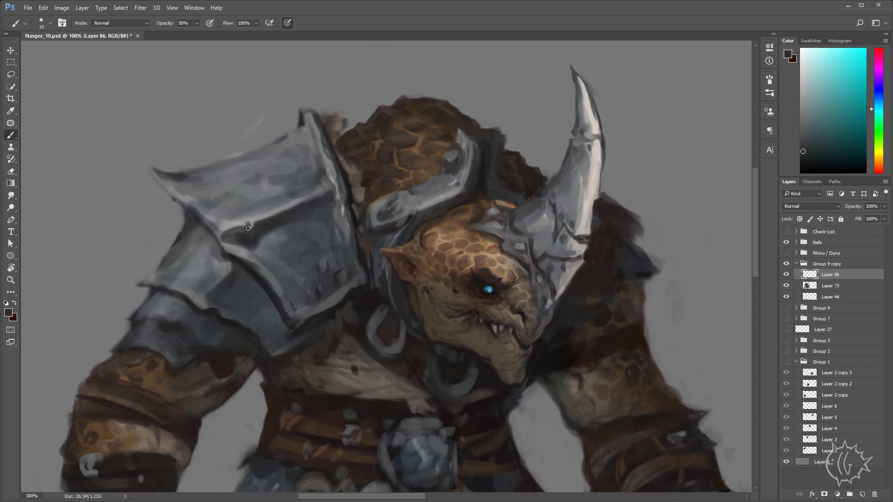
# - Set the brush to 20 and sample lighter and darker blue-grey armour tones
pyautogui.keyDown('alt'); pyautogui.click(247, 227); pyautogui.keyUp('alt')
pyautogui.keyDown('alt'); pyautogui.click(293, 215); pyautogui.keyUp('alt')
pyautogui.moveTo(353, 189); pyautogui.dragTo(320, 173)
pyautogui.keyDown('alt'); pyautogui.click(239, 232); pyautogui.keyUp('alt')
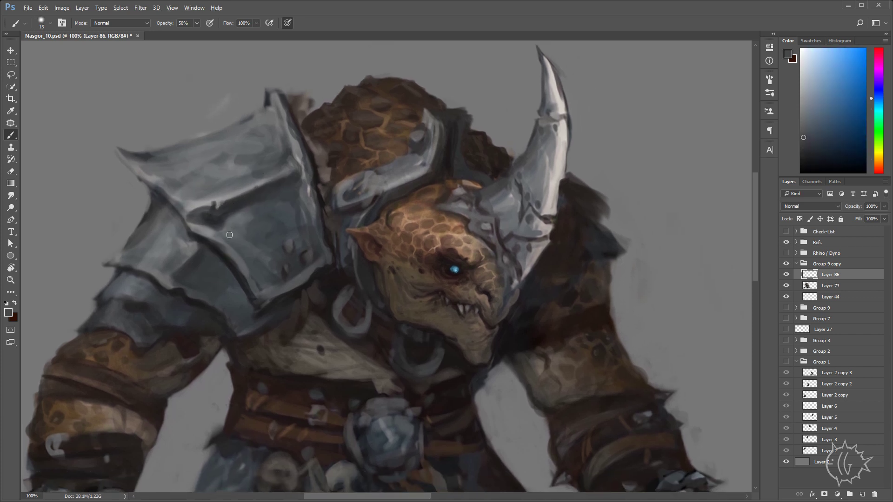
pyautogui.press(']')
pyautogui.keyDown('alt'); pyautogui.click(230, 231); pyautogui.keyUp('alt')
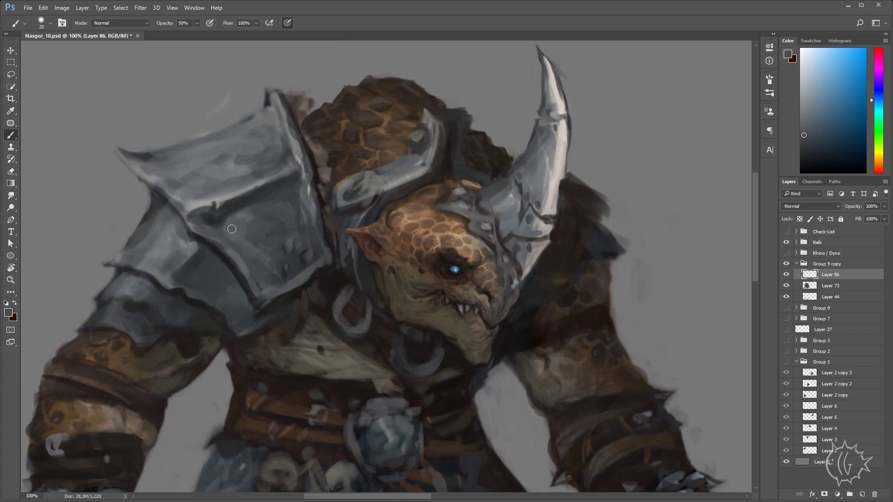
pyautogui.keyDown('alt'); pyautogui.click(217, 250); pyautogui.keyUp('alt')
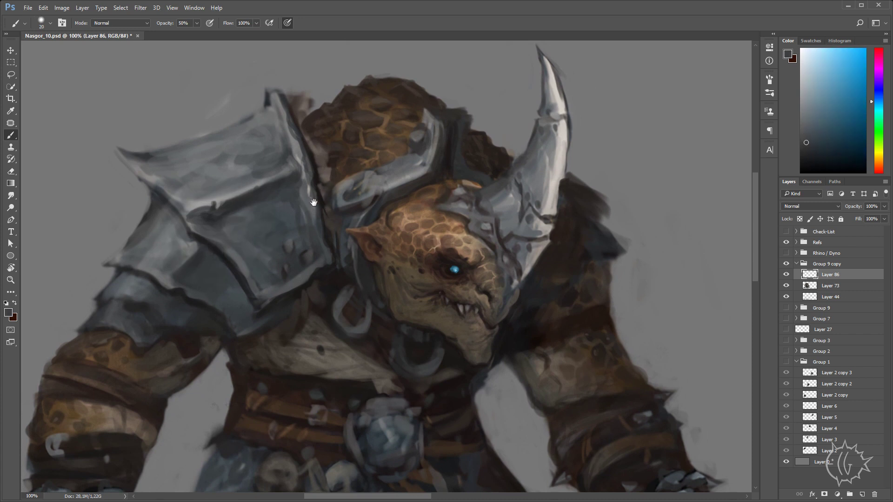
pyautogui.moveTo(314, 202)
pyautogui.mouseDown()
pyautogui.moveTo(294, 191)
pyautogui.moveTo(272, 238)
pyautogui.mouseUp()
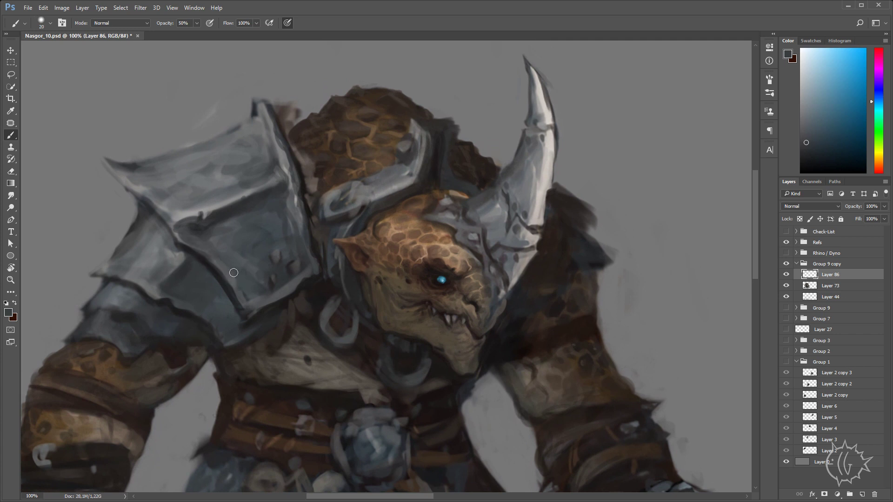
# - Highlight the lower pauldron edge with light grey, then darken its rim with blue-grey and dark brown
pyautogui.keyDown('alt'); pyautogui.click(295, 200); pyautogui.keyUp('alt')
pyautogui.moveTo(249, 311)
pyautogui.mouseDown()
pyautogui.moveTo(245, 294)
pyautogui.moveTo(266, 305)
pyautogui.moveTo(239, 290)
pyautogui.moveTo(273, 303)
pyautogui.mouseUp()
pyautogui.keyDown('alt'); pyautogui.click(261, 310); pyautogui.keyUp('alt')
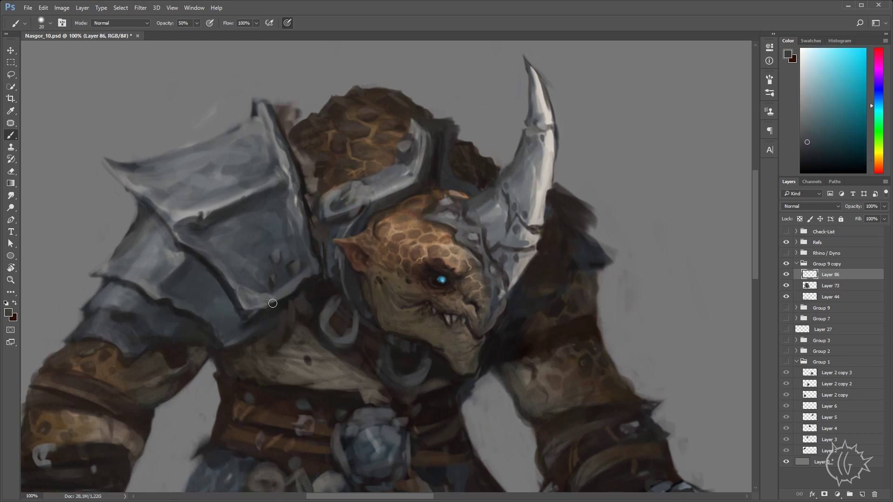
pyautogui.moveTo(313, 249); pyautogui.dragTo(302, 260)
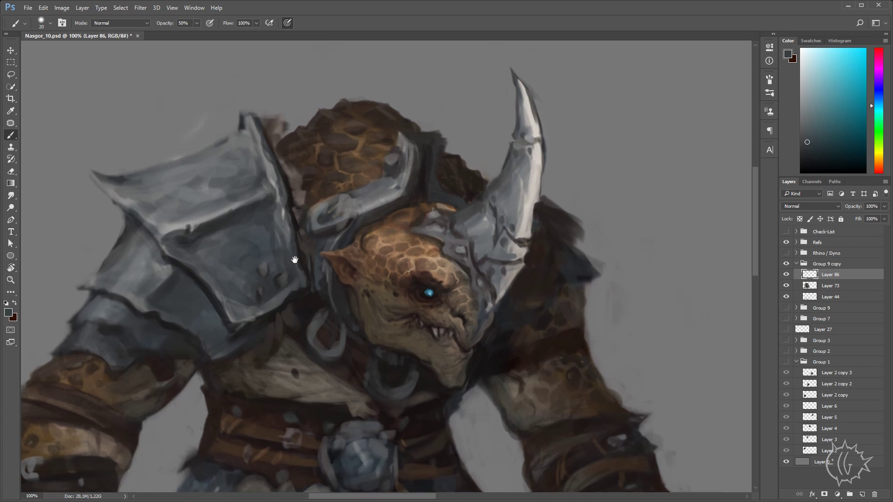
pyautogui.keyDown('alt'); pyautogui.click(272, 320); pyautogui.keyUp('alt')
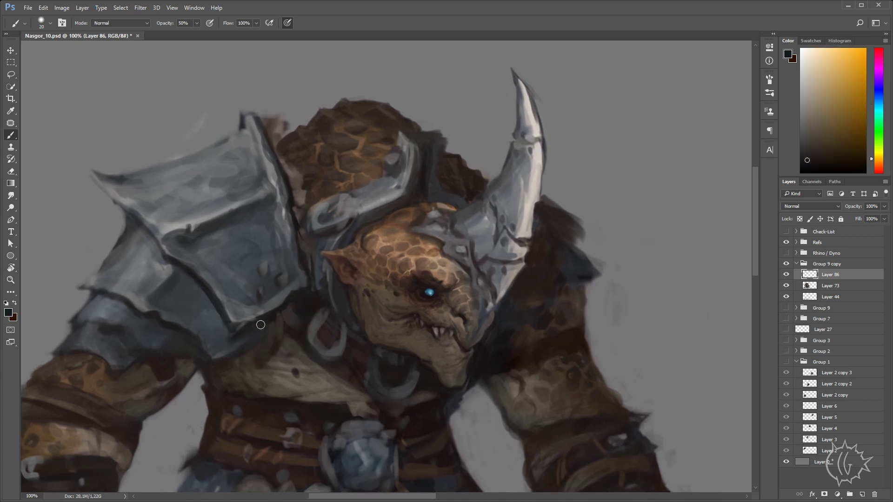
pyautogui.moveTo(235, 327); pyautogui.dragTo(245, 323)
pyautogui.moveTo(256, 327); pyautogui.dragTo(269, 314)
# - Sample dark cyan, light grey and dark grey-blue tones from the armour
pyautogui.keyDown('alt'); pyautogui.click(273, 293); pyautogui.keyUp('alt')
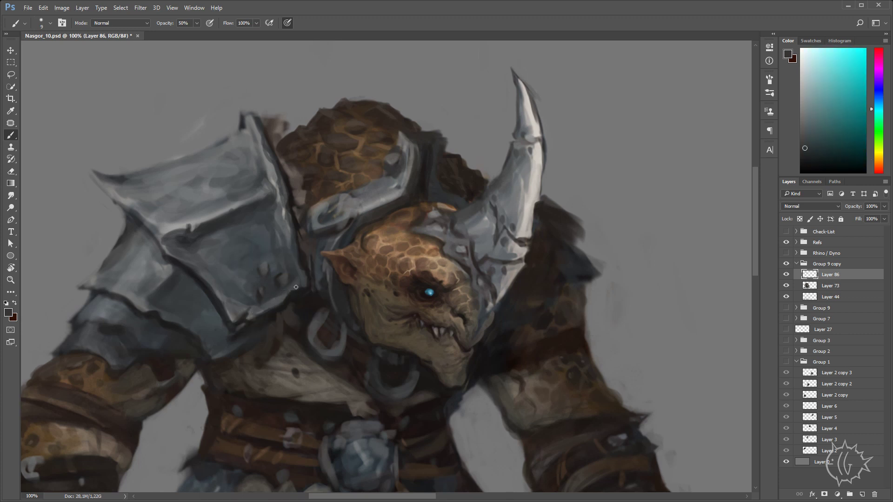
pyautogui.keyDown('alt'); pyautogui.click(282, 233); pyautogui.keyUp('alt')
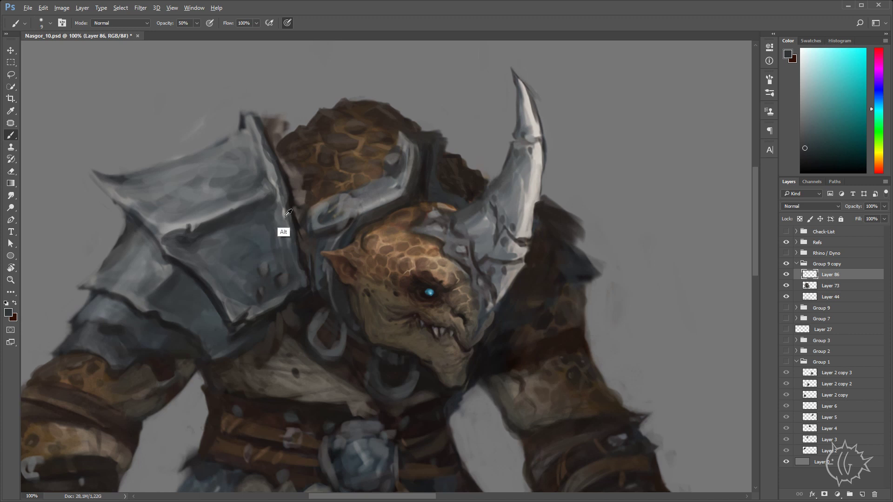
pyautogui.keyDown('alt'); pyautogui.click(238, 301); pyautogui.keyUp('alt')
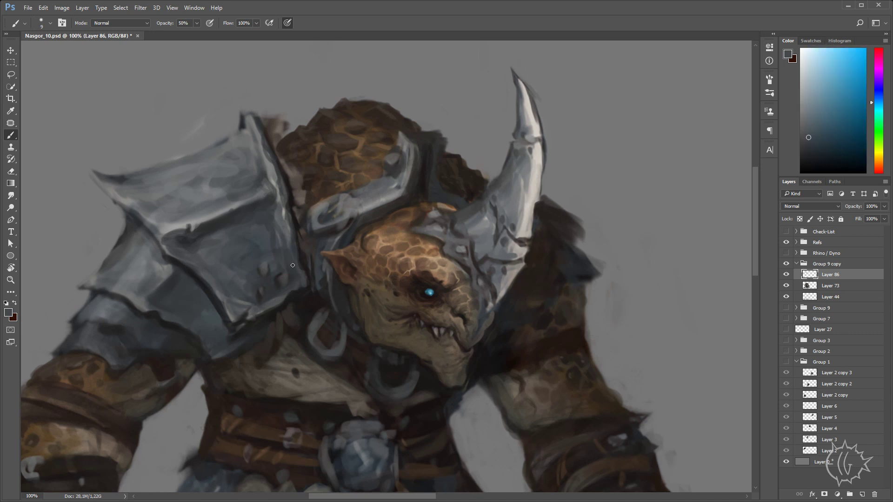
pyautogui.scroll(-5, 293, 266)
pyautogui.scroll(5, 328, 285)
# - Dab near-black and grey-blue rivet dots on the lower pauldron using armour-sampled tones
pyautogui.keyDown('alt'); pyautogui.click(328, 285); pyautogui.keyUp('alt')
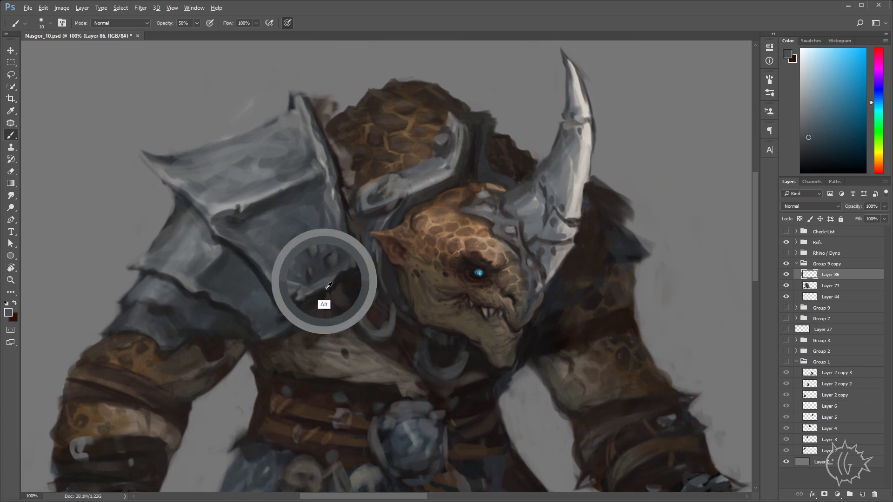
pyautogui.keyDown('alt'); pyautogui.click(347, 273); pyautogui.keyUp('alt')
pyautogui.moveTo(389, 243); pyautogui.dragTo(363, 239)
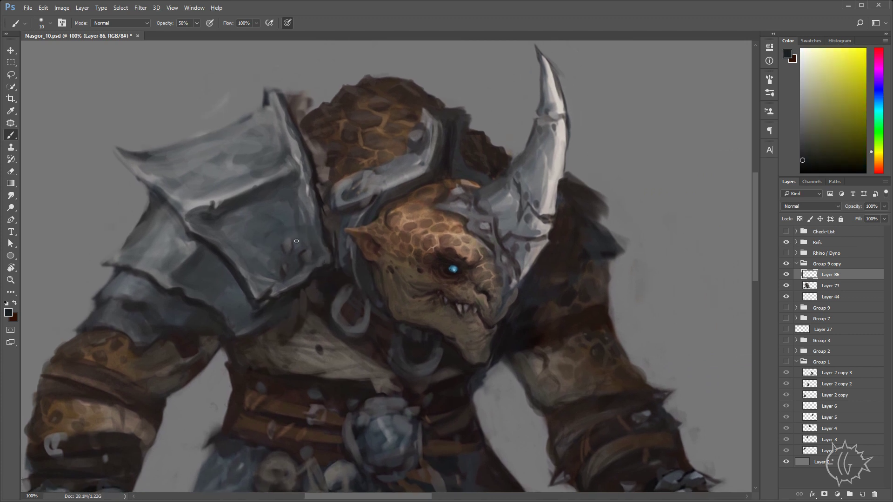
pyautogui.keyDown('alt'); pyautogui.click(286, 249); pyautogui.keyUp('alt')
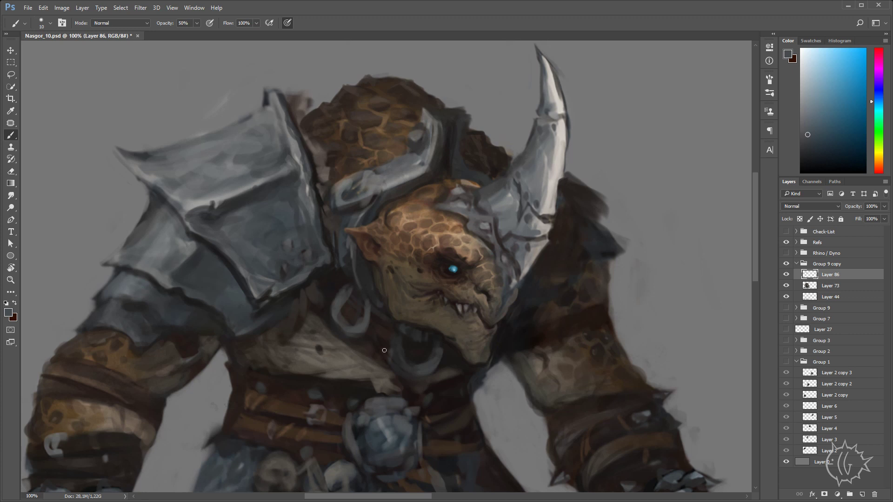
pyautogui.keyDown('alt'); pyautogui.click(327, 286); pyautogui.keyUp('alt')
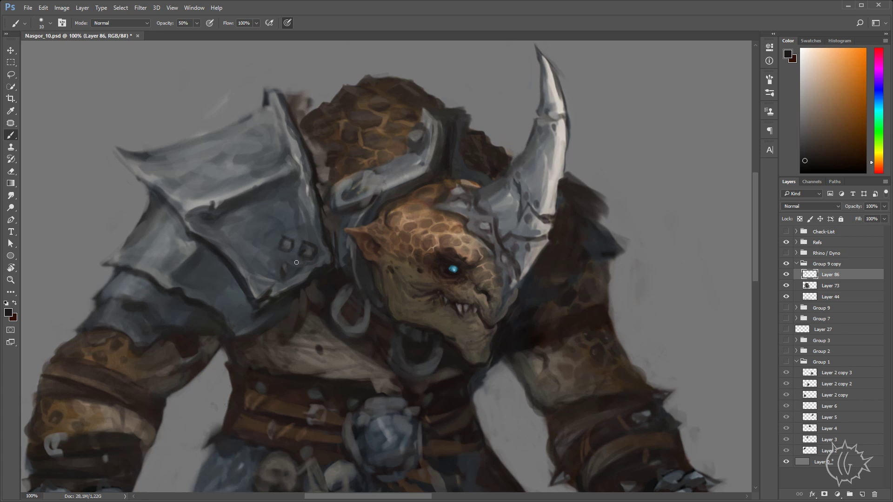
pyautogui.keyDown('alt'); pyautogui.click(290, 249); pyautogui.keyUp('alt')
pyautogui.keyDown('alt'); pyautogui.click(293, 247); pyautogui.keyUp('alt')
# - Add more rivets, alternating light and dark blue-grey tones sampled from the armour
pyautogui.keyDown('alt'); pyautogui.click(303, 253); pyautogui.keyUp('alt')
pyautogui.keyDown('alt'); pyautogui.click(319, 255); pyautogui.keyUp('alt')
pyautogui.keyDown('alt'); pyautogui.click(293, 262); pyautogui.keyUp('alt')
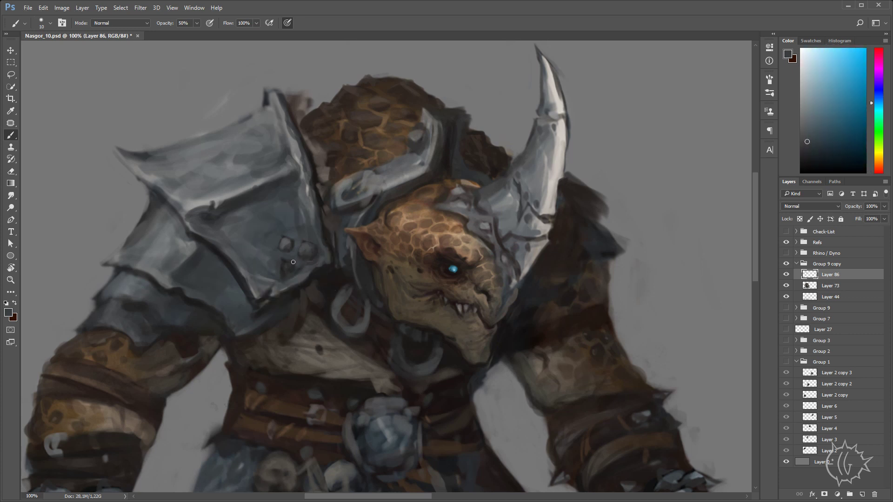
pyautogui.keyDown('alt'); pyautogui.click(297, 244); pyautogui.keyUp('alt')
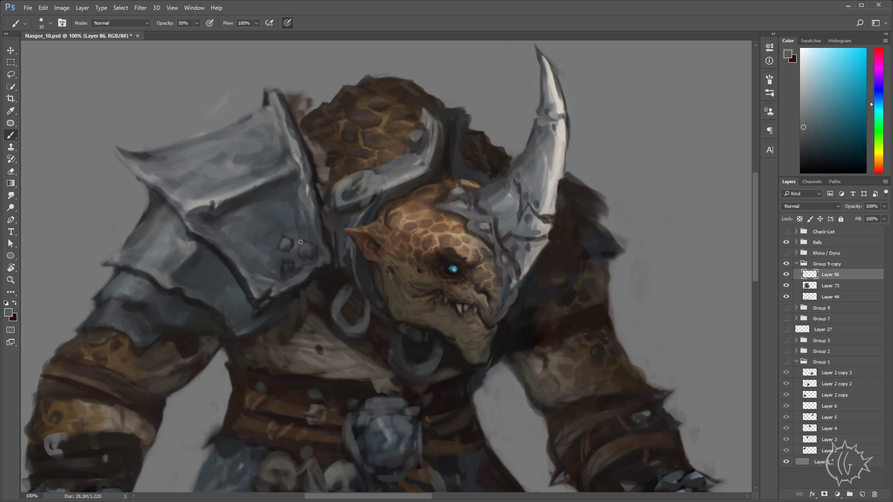
pyautogui.keyDown('alt'); pyautogui.click(288, 275); pyautogui.keyUp('alt')
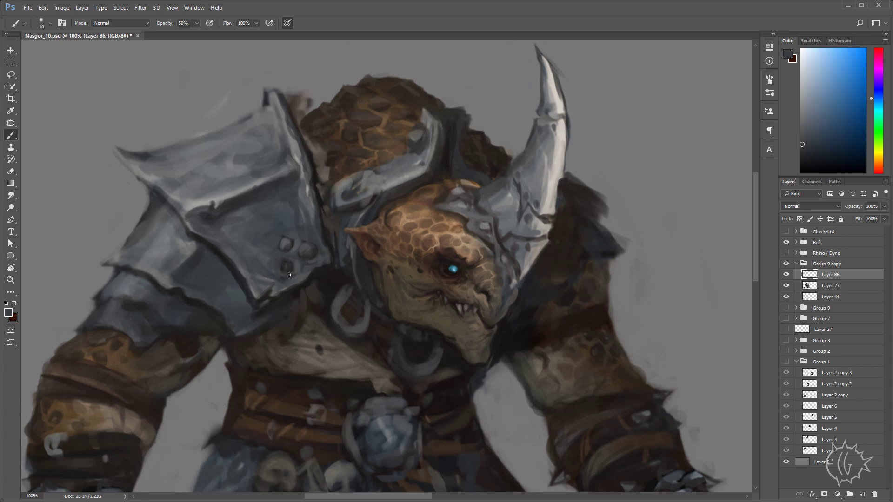
pyautogui.keyDown('alt'); pyautogui.click(287, 268); pyautogui.keyUp('alt')
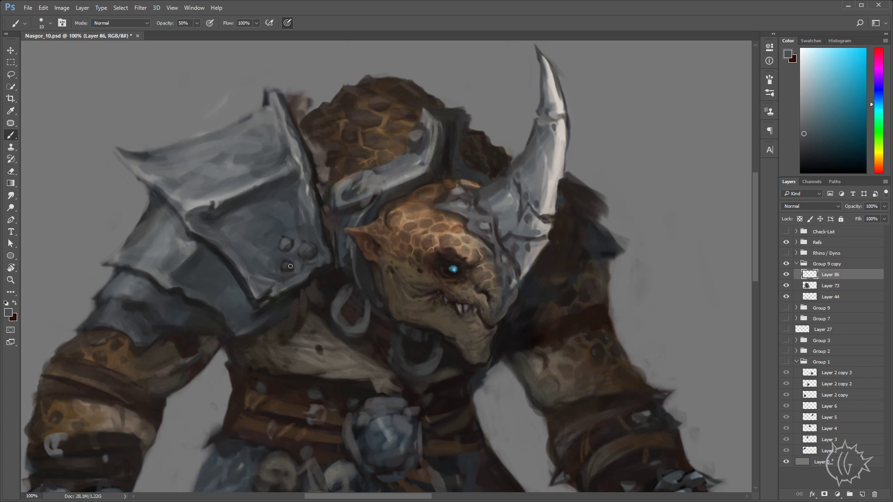
pyautogui.moveTo(353, 222); pyautogui.dragTo(336, 235)
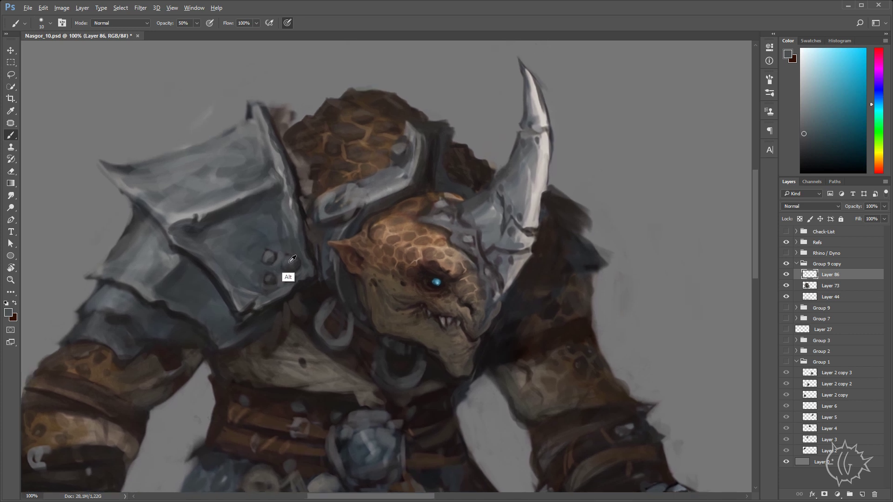
# - Sample darker, cyan and greenish greys while recentring the pauldron in view
pyautogui.keyDown('alt'); pyautogui.click(275, 282); pyautogui.keyUp('alt')
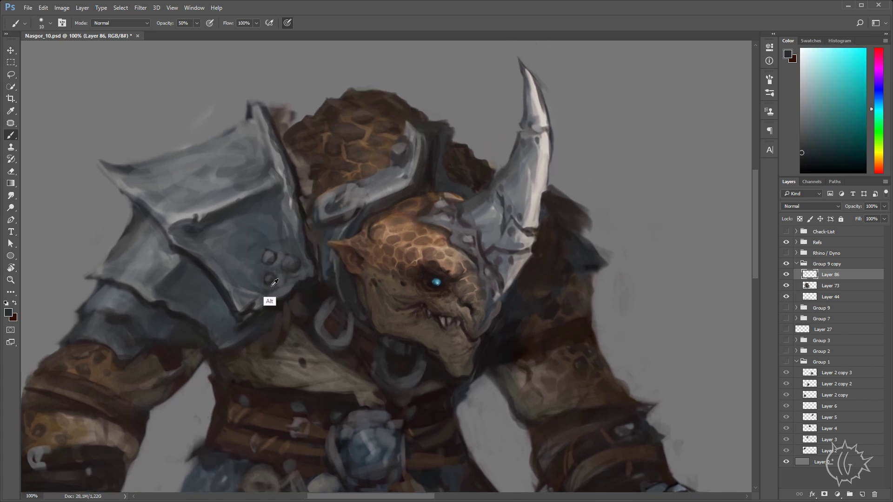
pyautogui.keyDown('alt'); pyautogui.click(289, 257); pyautogui.keyUp('alt')
pyautogui.keyDown('alt'); pyautogui.click(289, 269); pyautogui.keyUp('alt')
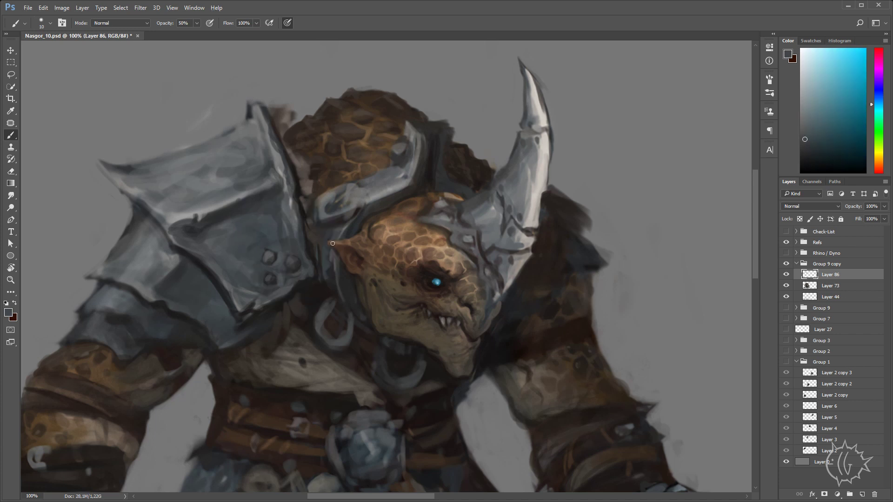
pyautogui.moveTo(295, 203); pyautogui.dragTo(316, 234)
pyautogui.keyDown('alt'); pyautogui.click(302, 247); pyautogui.keyUp('alt')
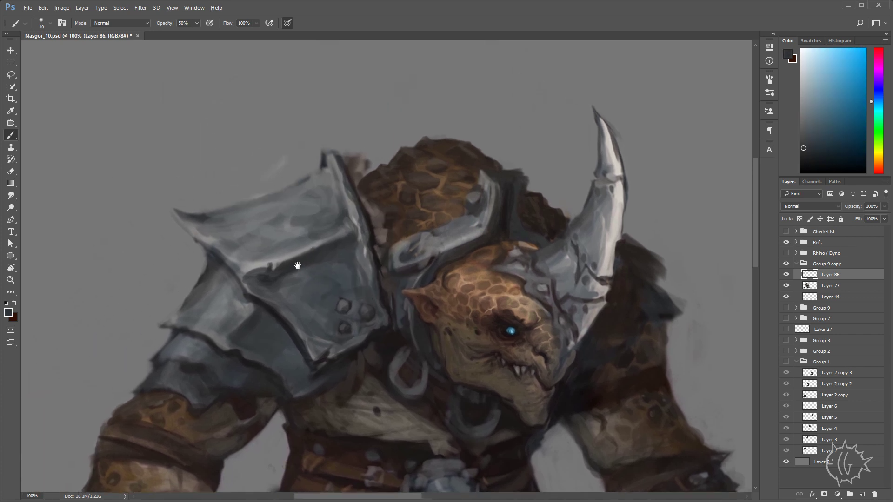
pyautogui.moveTo(247, 239)
pyautogui.mouseDown()
pyautogui.moveTo(300, 260)
pyautogui.moveTo(346, 229)
pyautogui.mouseUp()
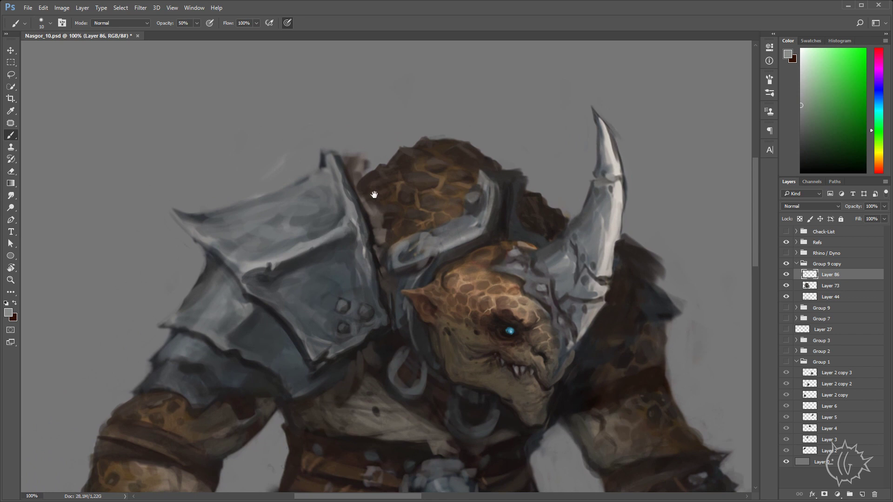
pyautogui.moveTo(364, 260); pyautogui.dragTo(358, 256)
# - Paint a darker blue-grey stroke below the shoulder peak using sampled teal and cyan greys
pyautogui.keyDown('alt'); pyautogui.click(347, 244); pyautogui.keyUp('alt')
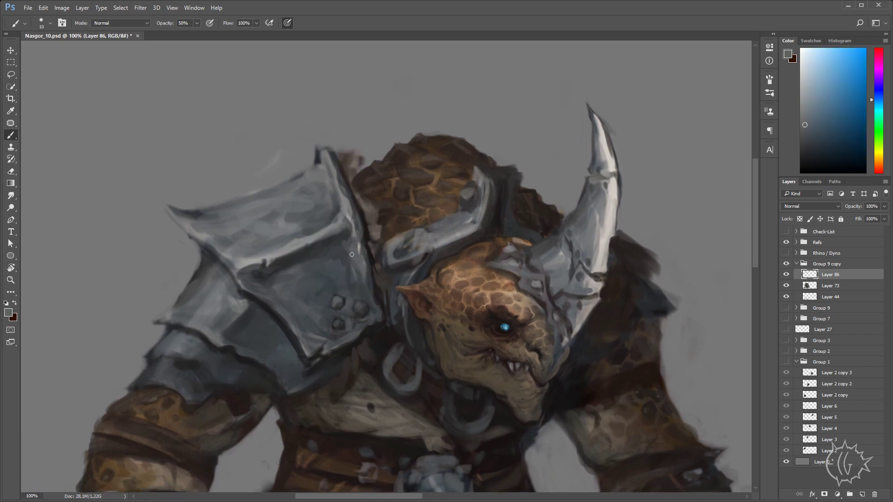
pyautogui.keyDown('alt'); pyautogui.click(332, 221); pyautogui.keyUp('alt')
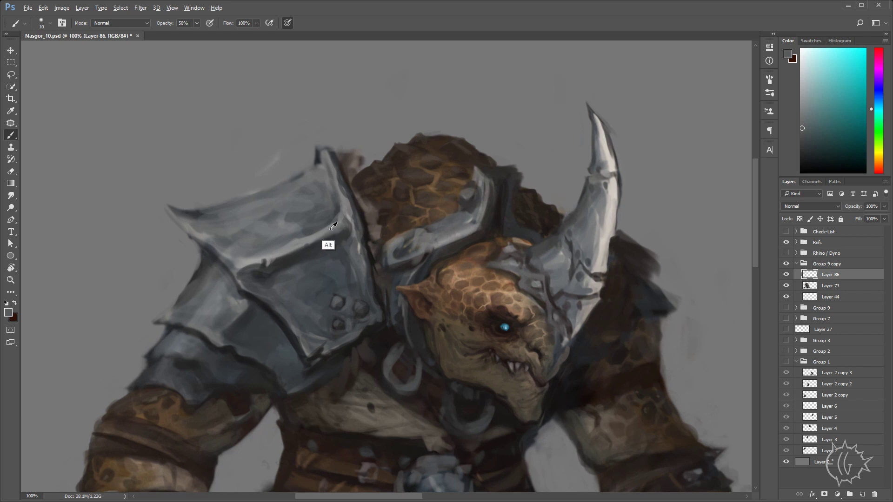
pyautogui.keyDown('alt'); pyautogui.click(339, 206); pyautogui.keyUp('alt')
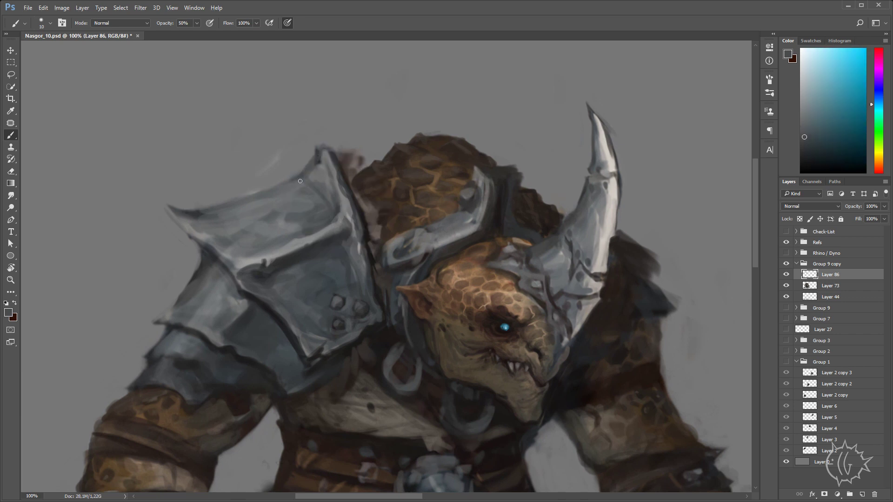
pyautogui.keyDown('alt'); pyautogui.click(321, 159); pyautogui.keyUp('alt')
pyautogui.moveTo(325, 164); pyautogui.dragTo(327, 191)
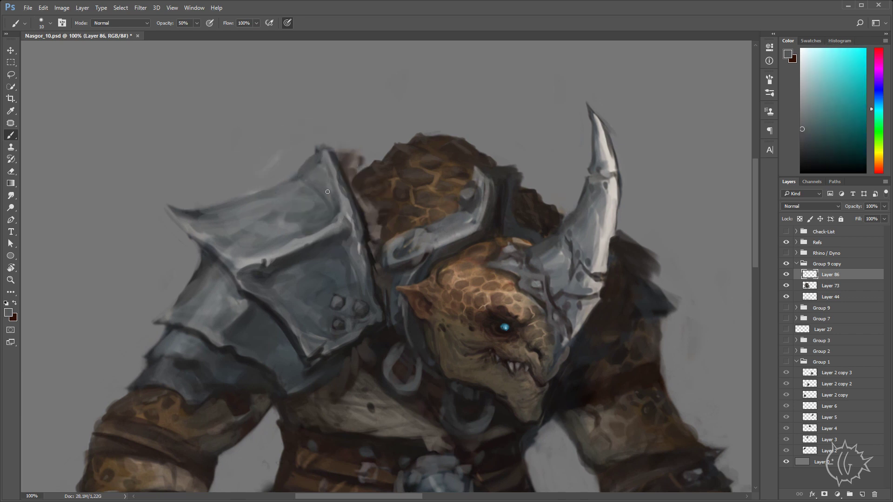
pyautogui.keyDown('alt'); pyautogui.click(325, 183); pyautogui.keyUp('alt')
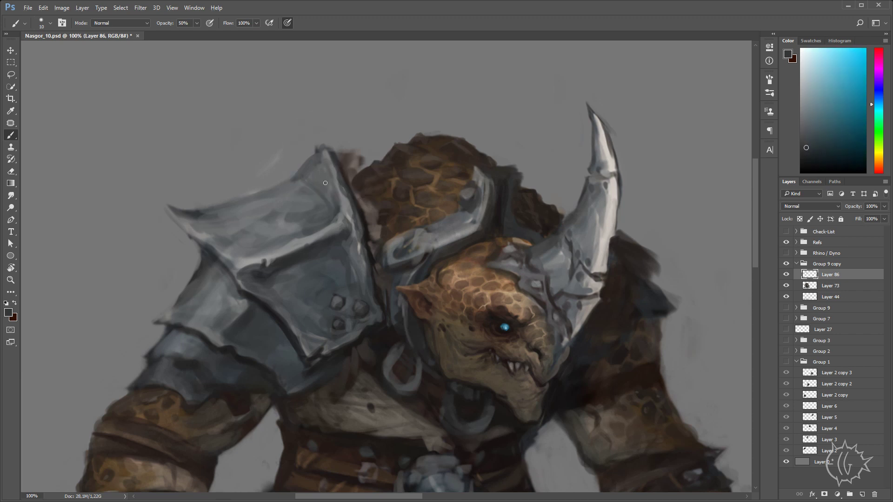
# - Dab and brush lighter green-grey and blue-grey across the pauldron to smooth its shading
pyautogui.keyDown('alt'); pyautogui.click(333, 160); pyautogui.keyUp('alt')
pyautogui.keyDown('alt'); pyautogui.click(316, 175); pyautogui.keyUp('alt')
pyautogui.keyDown('alt'); pyautogui.click(329, 210); pyautogui.keyUp('alt')
pyautogui.keyDown('alt'); pyautogui.click(345, 222); pyautogui.keyUp('alt')
pyautogui.moveTo(301, 178)
pyautogui.mouseDown()
pyautogui.moveTo(321, 198)
pyautogui.moveTo(323, 171)
pyautogui.mouseUp()
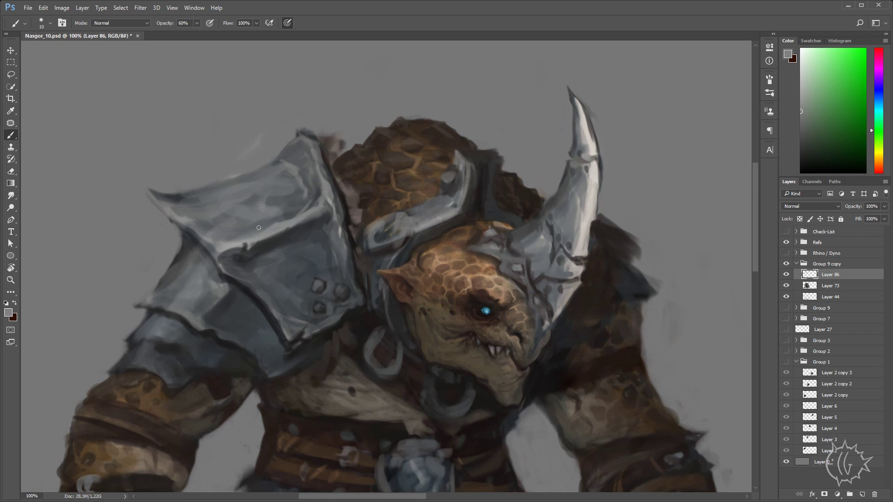
# - Paint cyan-grey strokes on the pauldron's upper plate using greys sampled from it
pyautogui.keyDown('alt'); pyautogui.click(311, 195); pyautogui.keyUp('alt')
pyautogui.keyDown('alt'); pyautogui.click(300, 183); pyautogui.keyUp('alt')
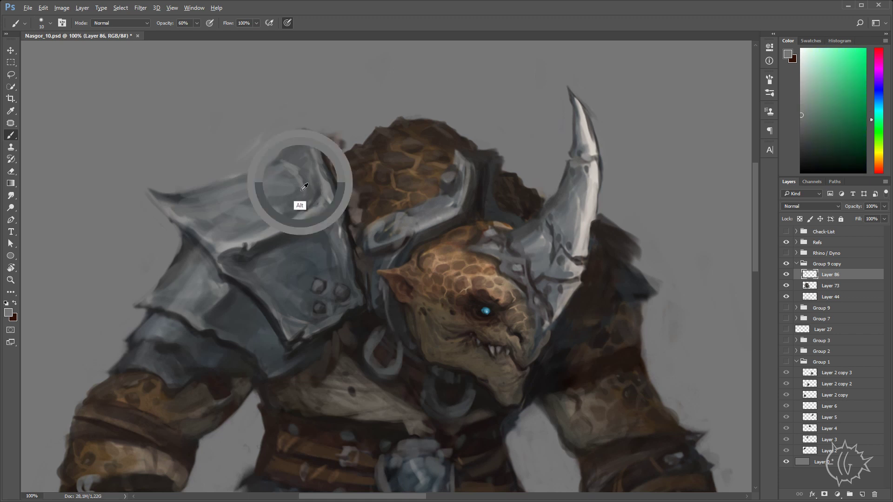
pyautogui.keyDown('alt'); pyautogui.click(309, 195); pyautogui.keyUp('alt')
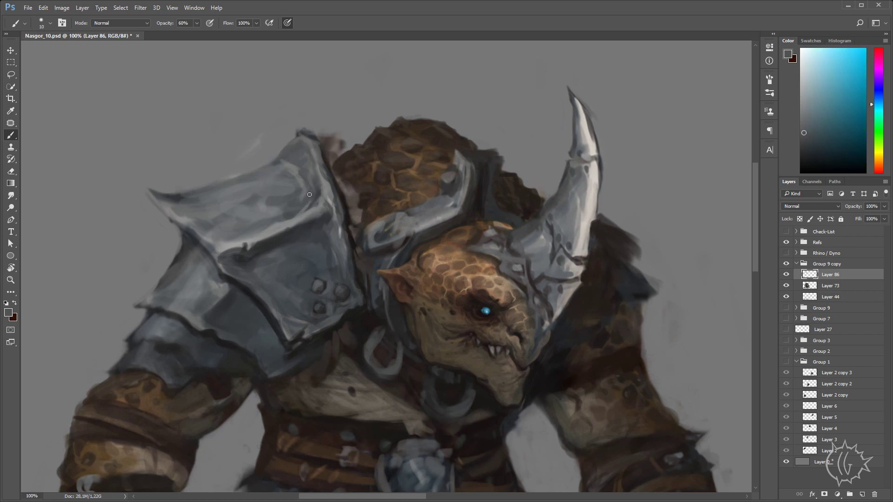
pyautogui.keyDown('alt'); pyautogui.click(309, 193); pyautogui.keyUp('alt')
pyautogui.moveTo(344, 165); pyautogui.dragTo(405, 159)
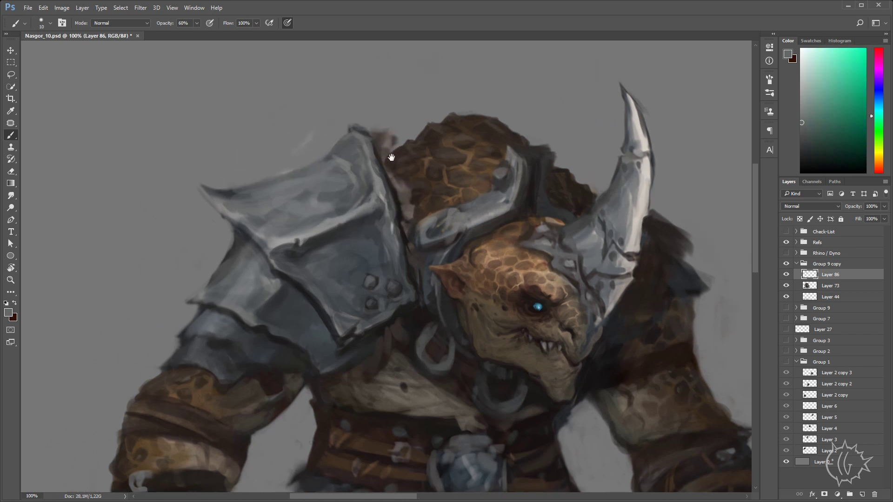
pyautogui.keyDown('alt'); pyautogui.click(352, 177); pyautogui.keyUp('alt')
pyautogui.moveTo(347, 189); pyautogui.dragTo(303, 214)
# - Enlarge the brush from 10 to 20 and darken the pauldron's light upper edge
pyautogui.keyDown('alt'); pyautogui.click(331, 206); pyautogui.keyUp('alt')
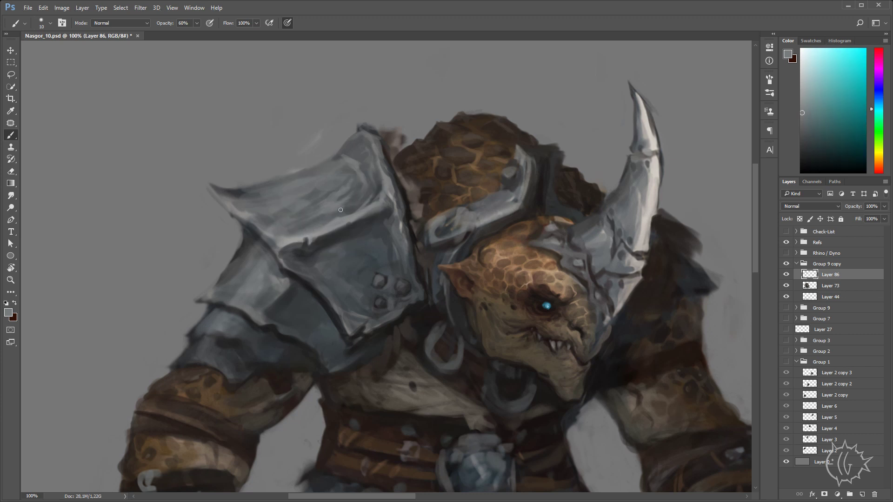
pyautogui.keyDown('alt'); pyautogui.click(318, 203); pyautogui.keyUp('alt')
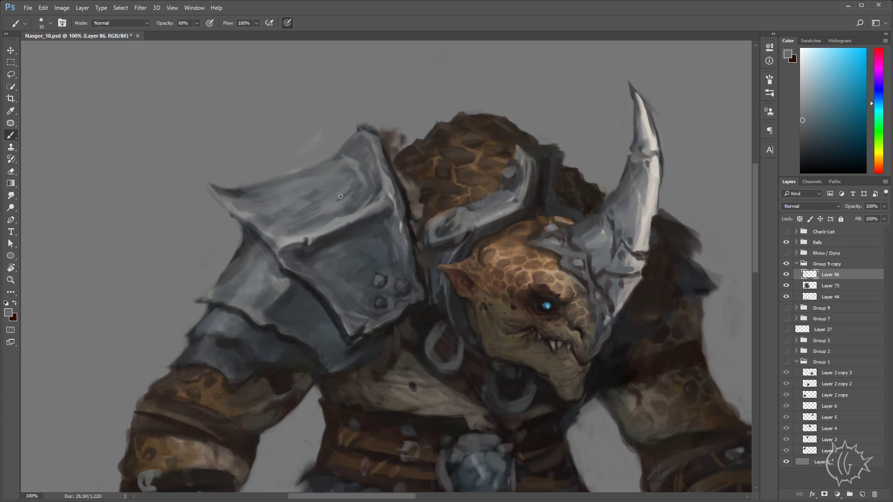
pyautogui.press(']')
pyautogui.keyDown('alt'); pyautogui.click(313, 200); pyautogui.keyUp('alt')
pyautogui.keyDown('alt'); pyautogui.click(246, 200); pyautogui.keyUp('alt')
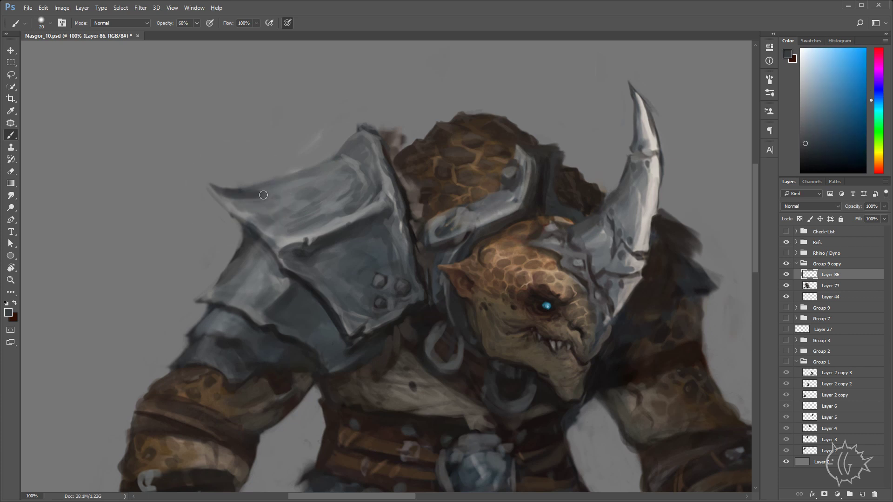
pyautogui.moveTo(237, 206)
pyautogui.mouseDown()
pyautogui.moveTo(284, 239)
pyautogui.moveTo(254, 205)
pyautogui.moveTo(268, 196)
pyautogui.mouseUp()
pyautogui.keyDown('alt'); pyautogui.click(256, 206); pyautogui.keyUp('alt')
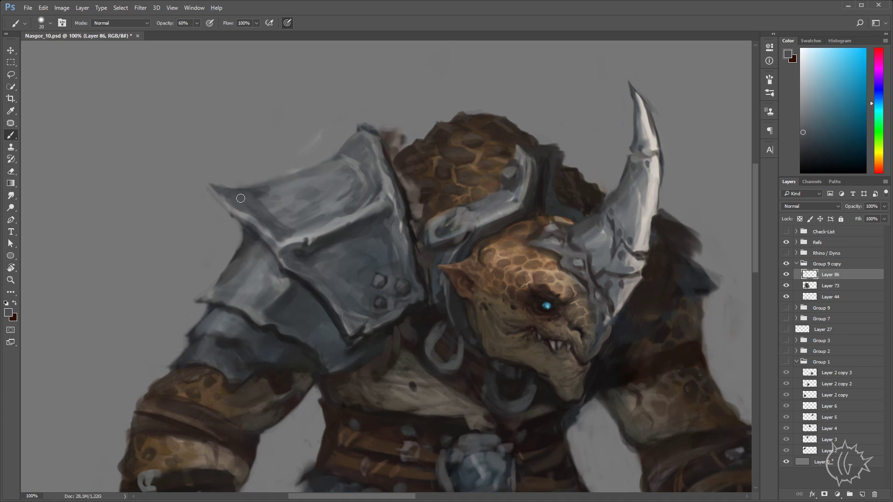
# - Brush soft lighter grey across the upper pauldron toward its top edge
pyautogui.keyDown('alt'); pyautogui.click(275, 207); pyautogui.keyUp('alt')
pyautogui.keyDown('alt'); pyautogui.click(325, 226); pyautogui.keyUp('alt')
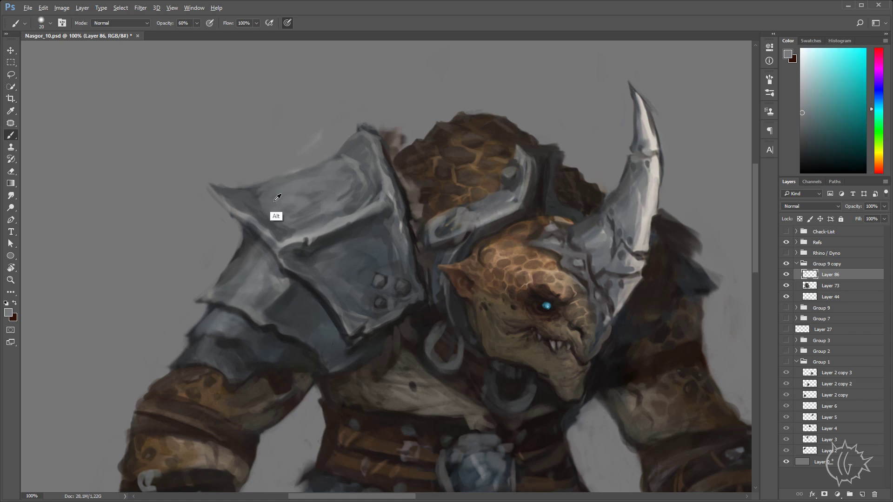
pyautogui.keyDown('alt'); pyautogui.click(249, 224); pyautogui.keyUp('alt')
pyautogui.keyDown('alt'); pyautogui.click(277, 208); pyautogui.keyUp('alt')
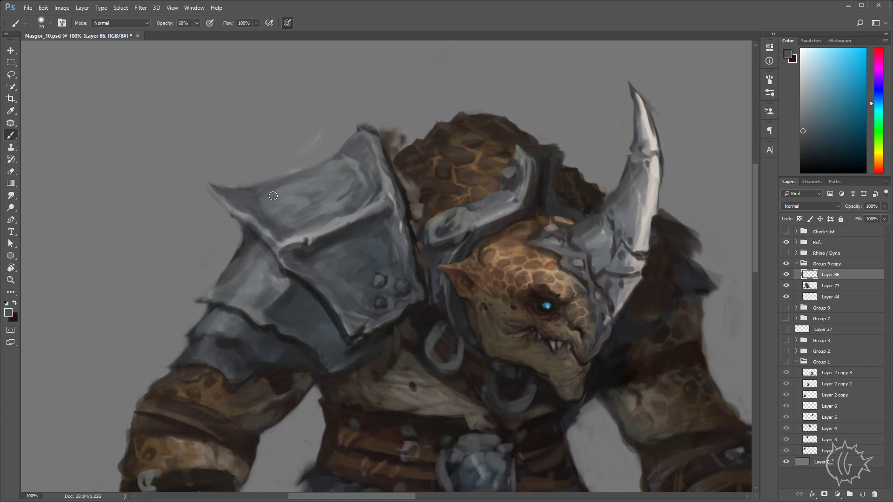
pyautogui.moveTo(275, 193); pyautogui.dragTo(351, 159)
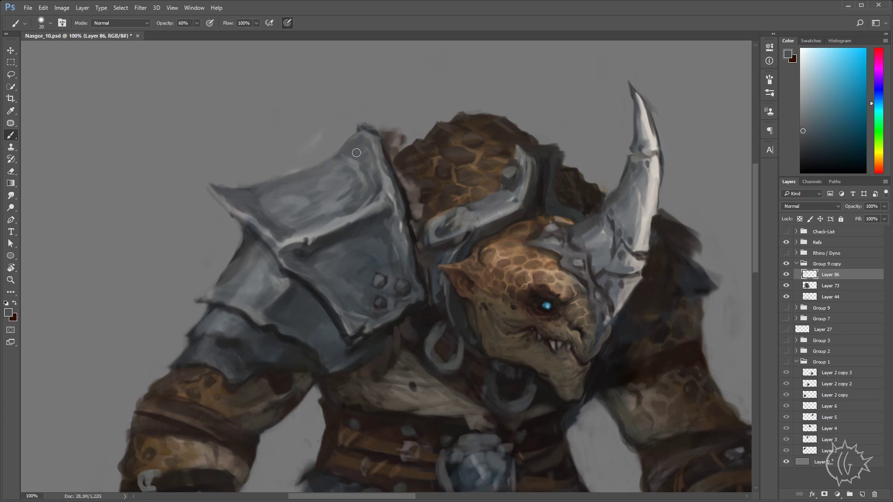
# - Sample cyan, blue and darker blue-grey tones from the armour while repositioning the view
pyautogui.moveTo(409, 143); pyautogui.dragTo(399, 111)
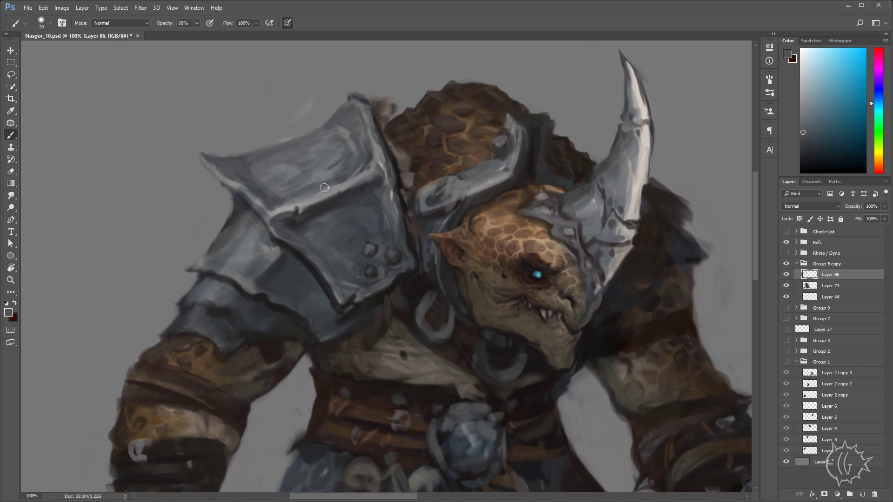
pyautogui.keyDown('alt'); pyautogui.click(321, 232); pyautogui.keyUp('alt')
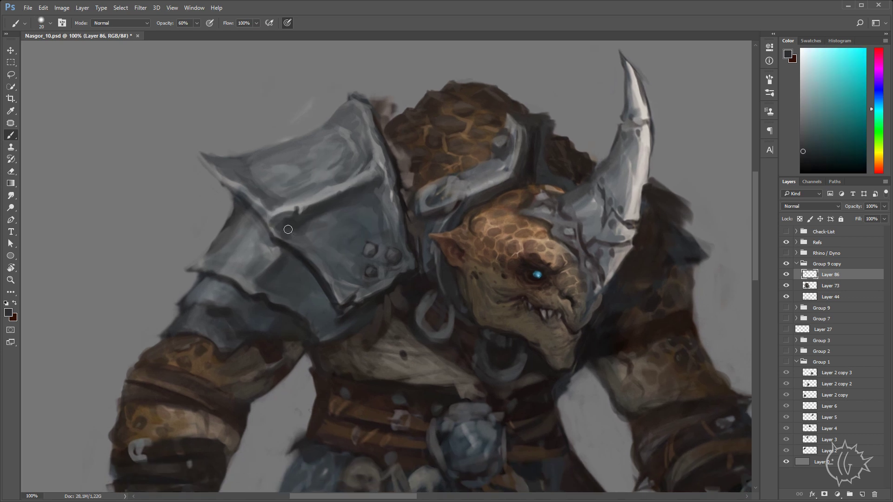
pyautogui.keyDown('alt'); pyautogui.click(300, 258); pyautogui.keyUp('alt')
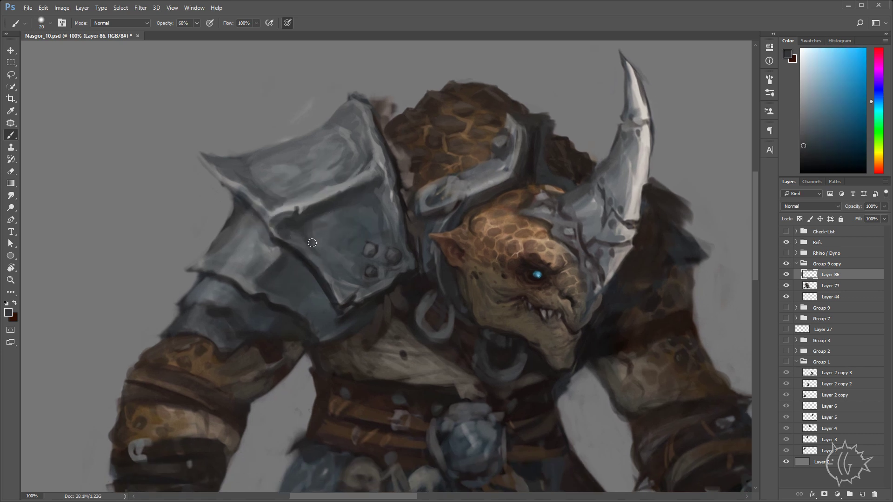
pyautogui.keyDown('alt'); pyautogui.click(299, 255); pyautogui.keyUp('alt')
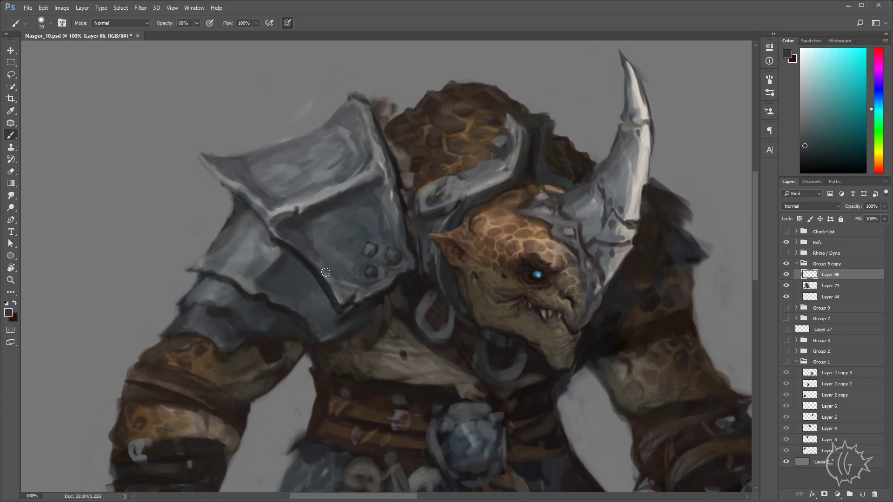
pyautogui.keyDown('alt'); pyautogui.click(328, 228); pyautogui.keyUp('alt')
pyautogui.moveTo(321, 215); pyautogui.dragTo(298, 209)
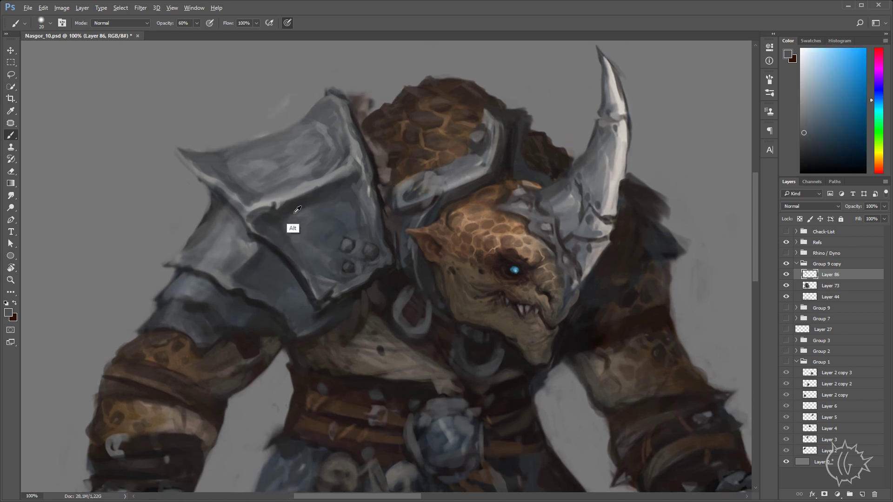
pyautogui.keyDown('alt'); pyautogui.click(296, 211); pyautogui.keyUp('alt')
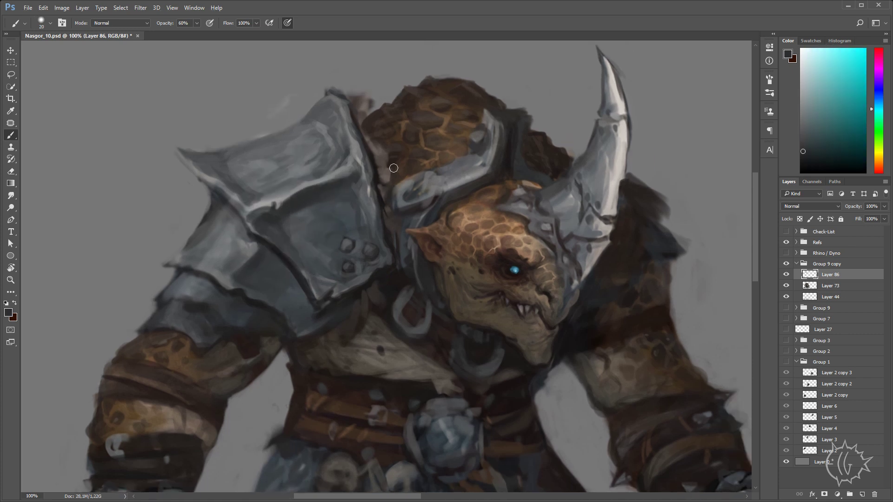
pyautogui.keyDown('alt'); pyautogui.click(319, 233); pyautogui.keyUp('alt')
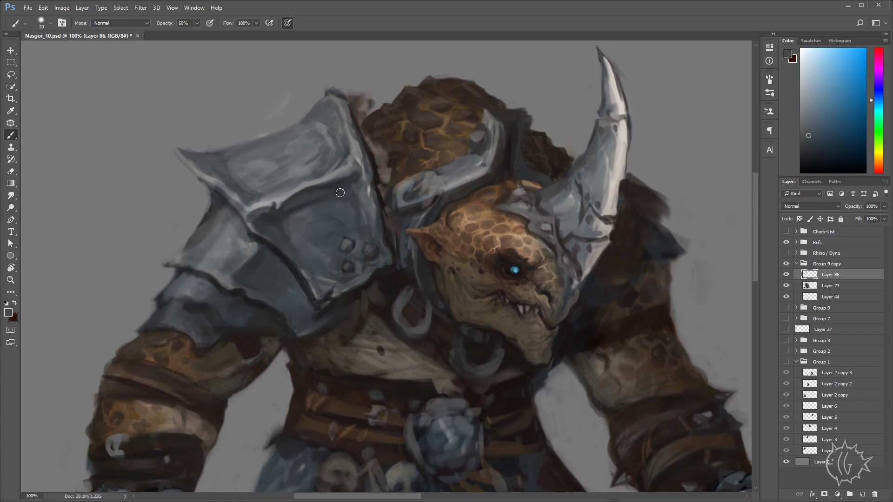
# - Darken the shoulder plate's crease with dark and near-black strokes
pyautogui.moveTo(422, 186)
pyautogui.mouseDown()
pyautogui.moveTo(393, 190)
pyautogui.moveTo(400, 173)
pyautogui.mouseUp()
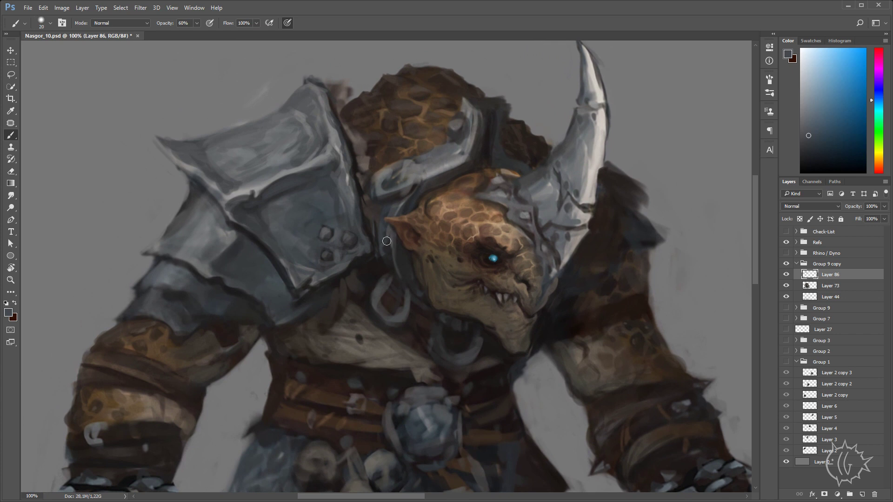
pyautogui.moveTo(285, 143); pyautogui.dragTo(355, 136)
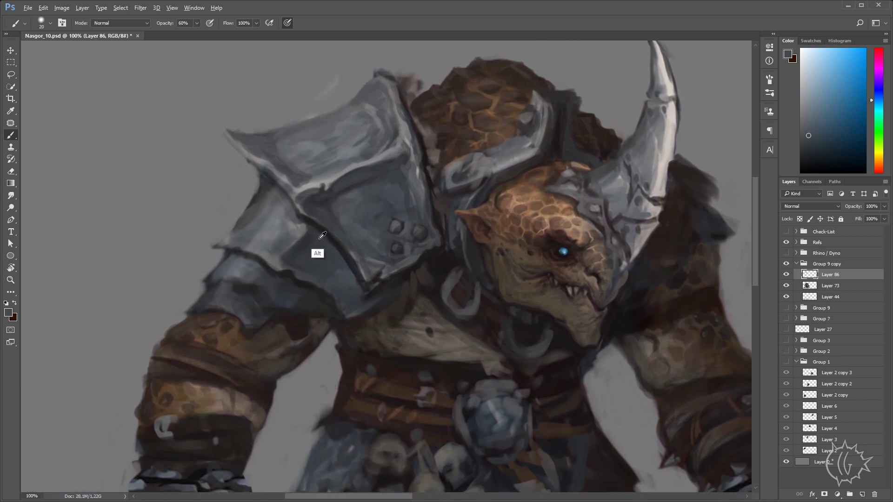
pyautogui.keyDown('alt'); pyautogui.click(322, 236); pyautogui.keyUp('alt')
pyautogui.moveTo(312, 228); pyautogui.dragTo(288, 269)
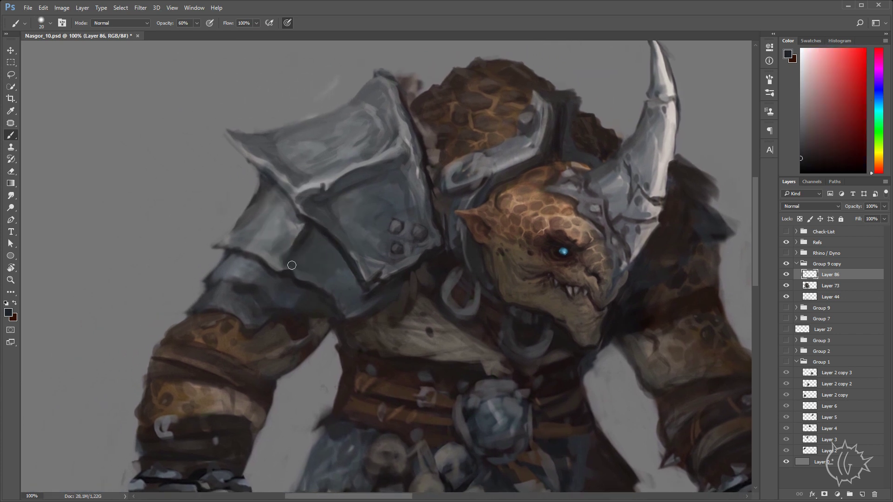
pyautogui.keyDown('alt'); pyautogui.click(299, 247); pyautogui.keyUp('alt')
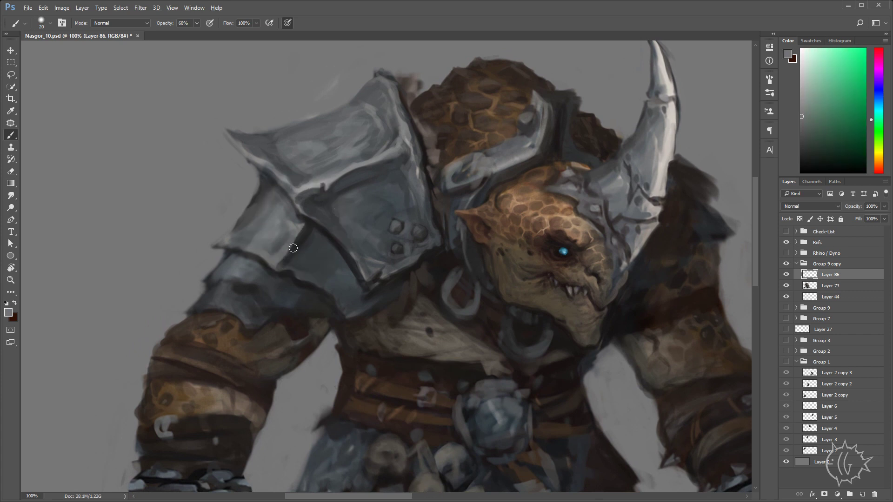
pyautogui.keyDown('alt'); pyautogui.click(313, 238); pyautogui.keyUp('alt')
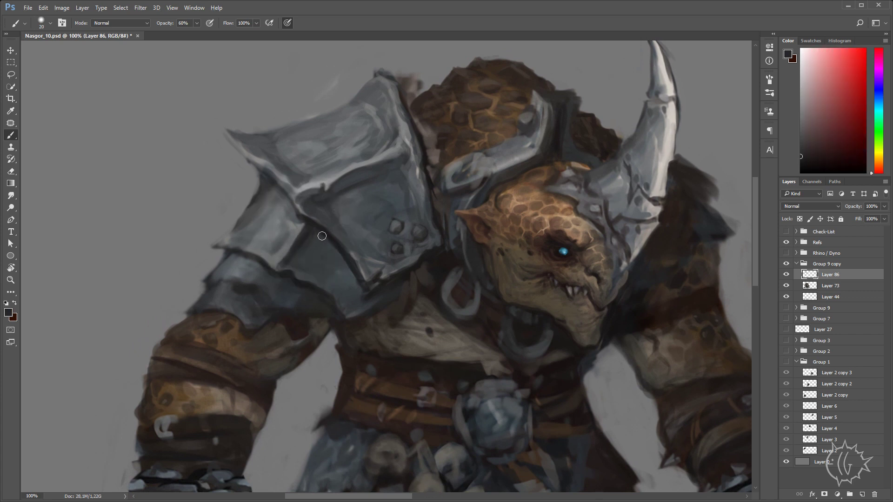
pyautogui.moveTo(294, 256); pyautogui.dragTo(302, 271)
# - Sample a darker armour tone, a brown, a dark tone and a light pauldron grey
pyautogui.keyDown('alt'); pyautogui.click(291, 276); pyautogui.keyUp('alt')
pyautogui.keyDown('alt'); pyautogui.click(435, 278); pyautogui.keyUp('alt')
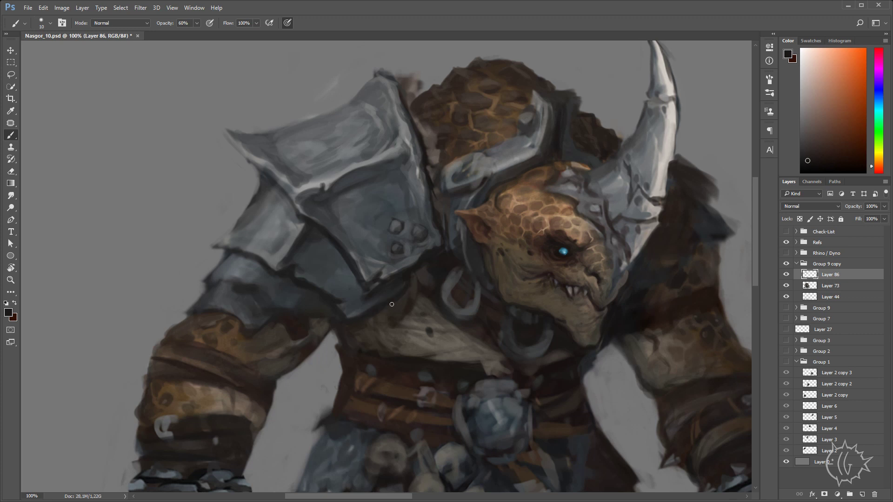
pyautogui.keyDown('alt'); pyautogui.click(403, 288); pyautogui.keyUp('alt')
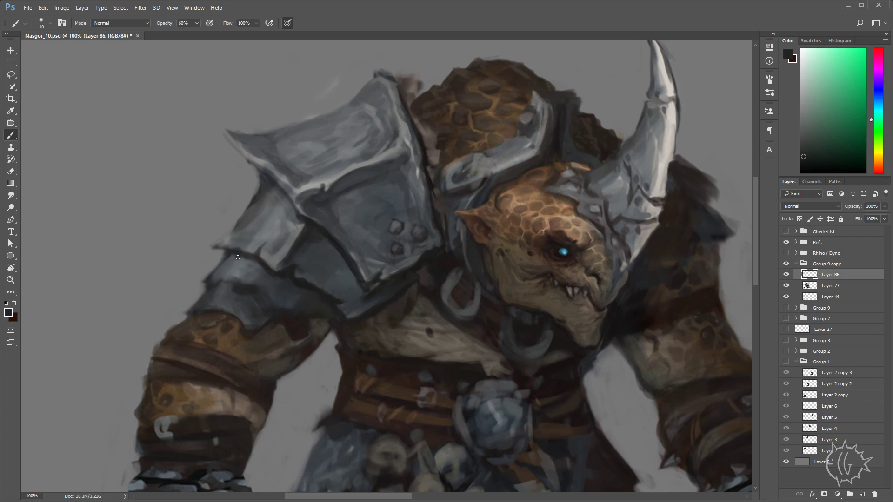
pyautogui.keyDown('alt'); pyautogui.click(288, 182); pyautogui.keyUp('alt')
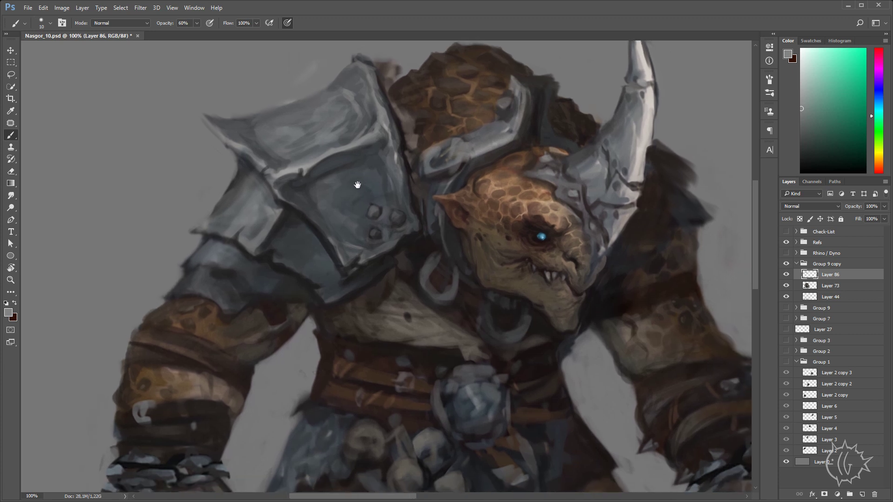
# - Sample darker armour greys at brush size 25 and darken the pauldron's lower edge
pyautogui.keyDown('alt'); pyautogui.click(243, 189); pyautogui.keyUp('alt')
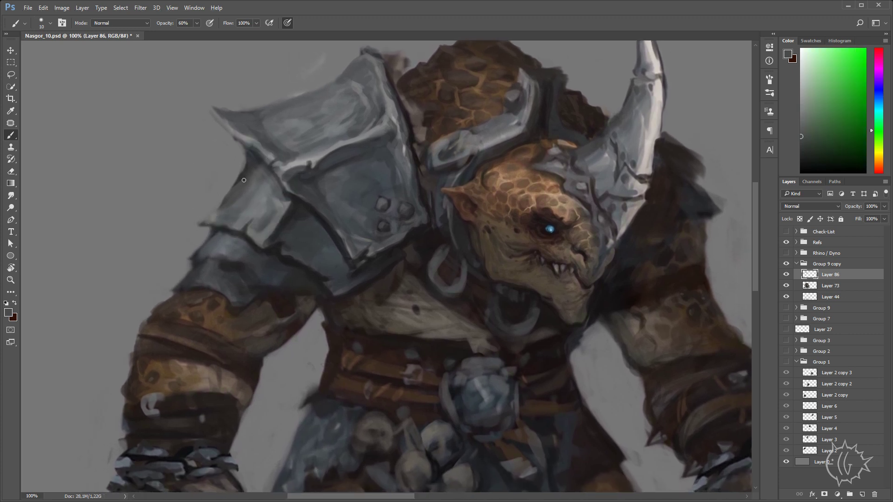
pyautogui.press(']')
pyautogui.press(']')
pyautogui.press(']')
pyautogui.keyDown('alt'); pyautogui.click(246, 205); pyautogui.keyUp('alt')
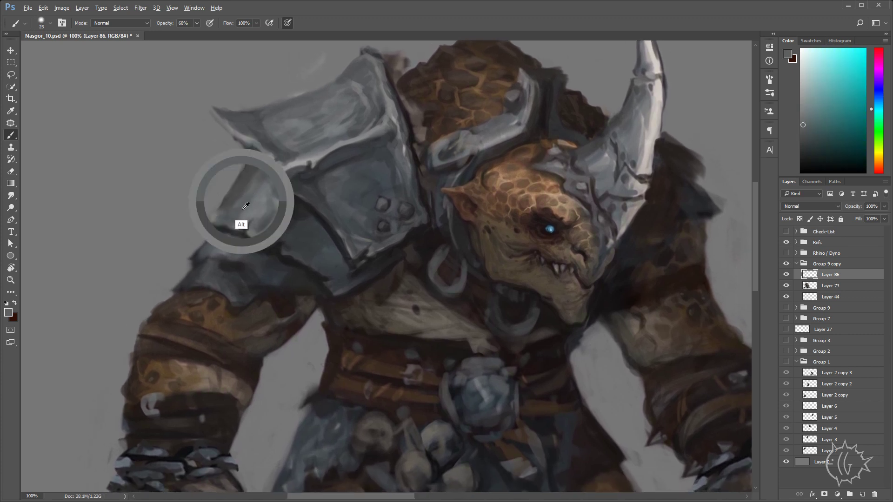
pyautogui.keyDown('alt'); pyautogui.click(284, 211); pyautogui.keyUp('alt')
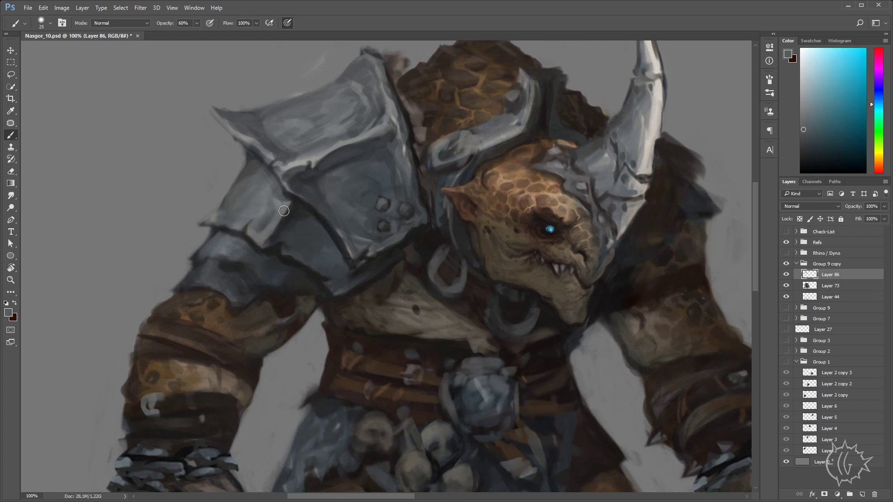
pyautogui.keyDown('alt'); pyautogui.click(295, 203); pyautogui.keyUp('alt')
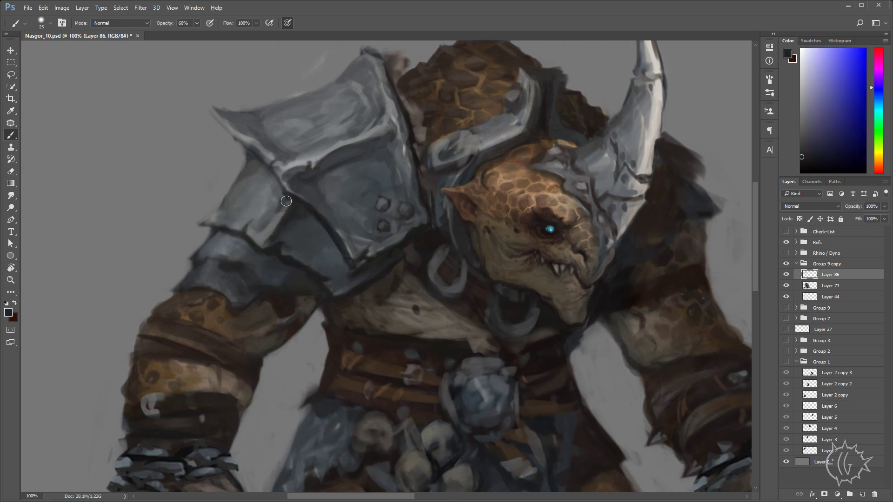
pyautogui.keyDown('alt'); pyautogui.click(277, 244); pyautogui.keyUp('alt')
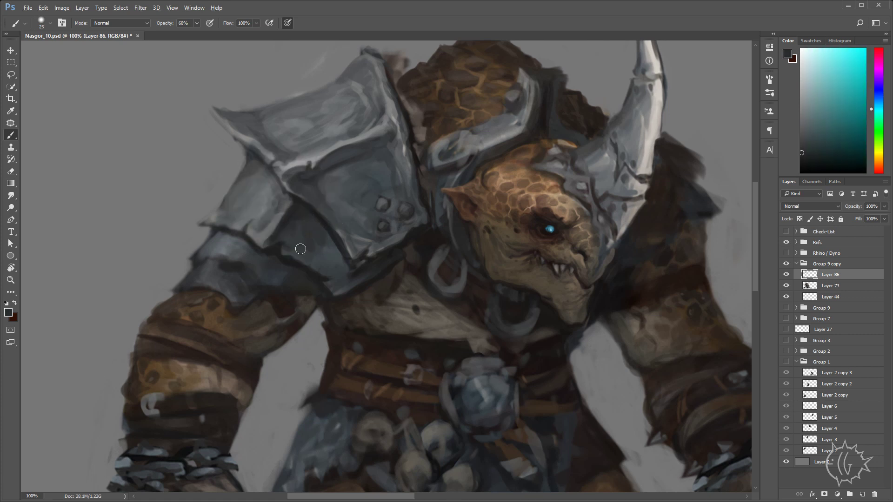
pyautogui.moveTo(301, 249); pyautogui.dragTo(345, 279)
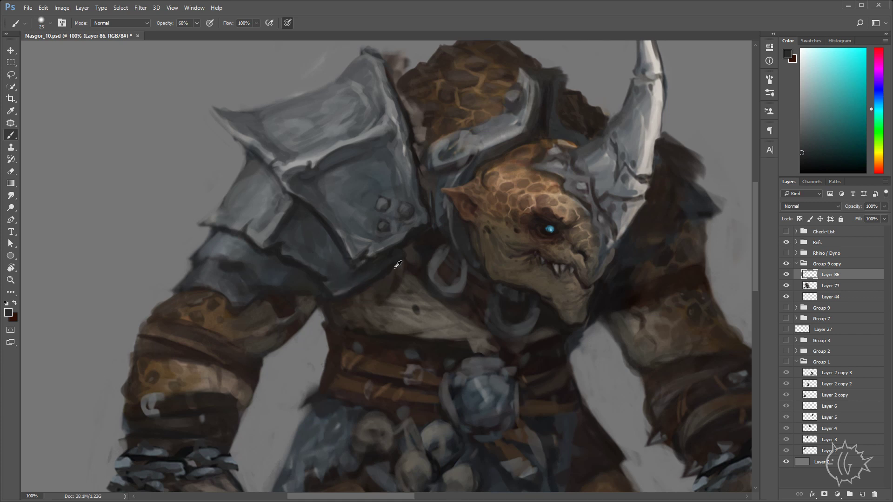
# - At brush size 15, sample teal-grey and darker tones and paint dark strokes along the plate edge
pyautogui.keyDown('alt'); pyautogui.click(390, 255); pyautogui.keyUp('alt')
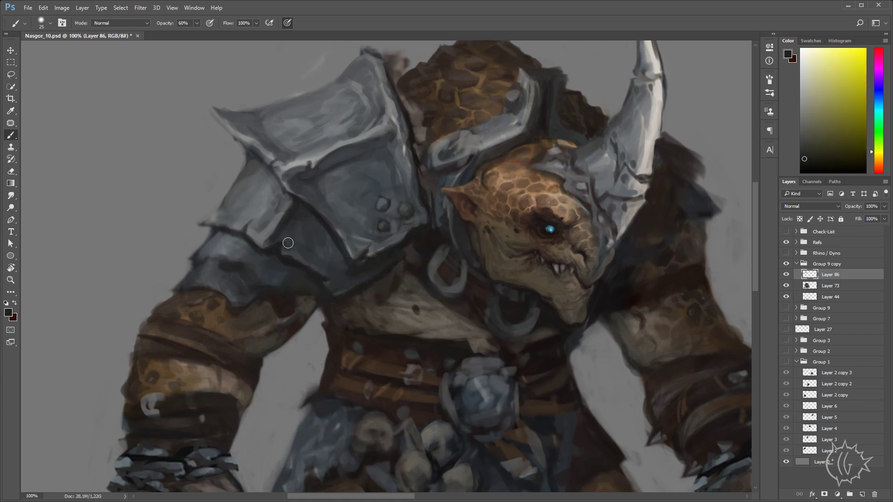
pyautogui.moveTo(288, 243); pyautogui.dragTo(354, 232)
pyautogui.press('[')
pyautogui.keyDown('alt'); pyautogui.click(321, 224); pyautogui.keyUp('alt')
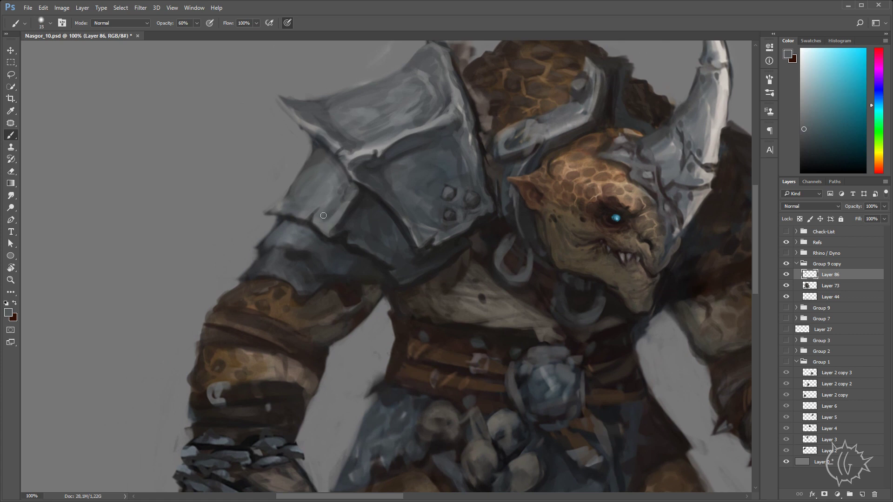
pyautogui.keyDown('alt'); pyautogui.click(343, 211); pyautogui.keyUp('alt')
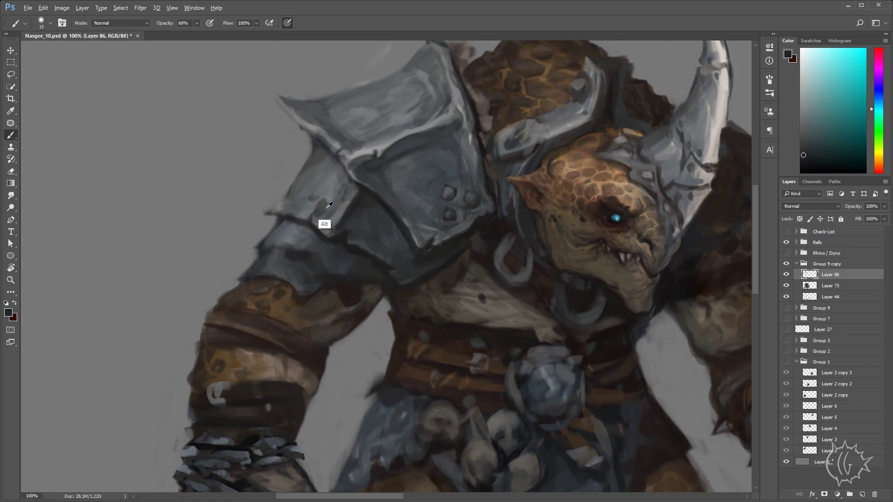
pyautogui.keyDown('alt'); pyautogui.click(330, 207); pyautogui.keyUp('alt')
pyautogui.hotkey('ctrl', '-')
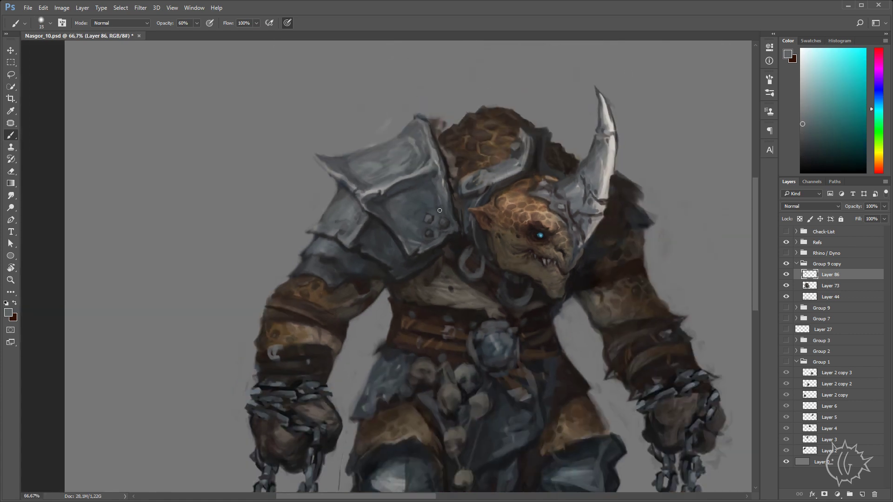
pyautogui.hotkey('ctrl', '+')
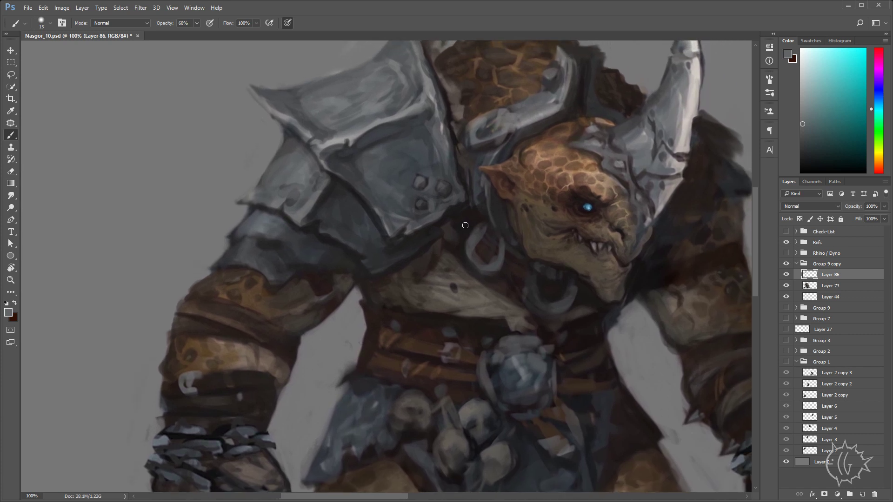
pyautogui.keyDown('alt'); pyautogui.click(453, 209); pyautogui.keyUp('alt')
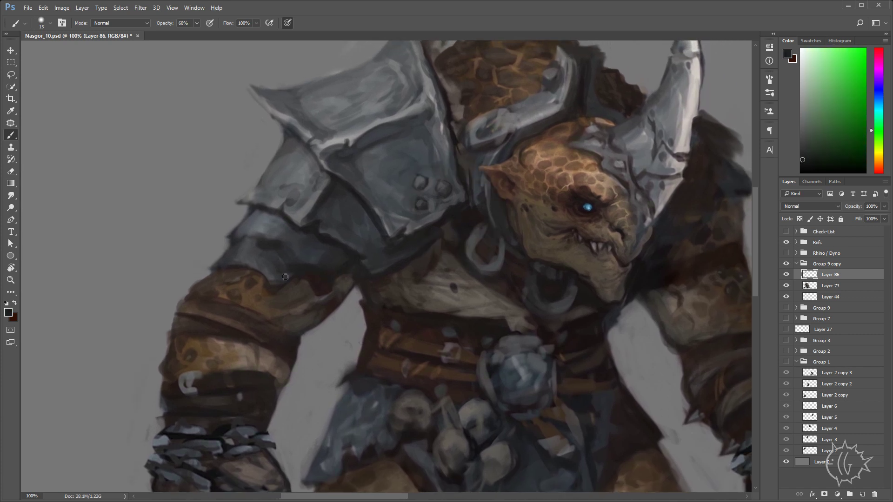
pyautogui.moveTo(254, 242)
pyautogui.mouseDown()
pyautogui.moveTo(229, 234)
pyautogui.moveTo(264, 234)
pyautogui.mouseUp()
# - Sample grey-blue armour tones and extend the armour's lower edge over the sleeve
pyautogui.keyDown('alt'); pyautogui.click(260, 240); pyautogui.keyUp('alt')
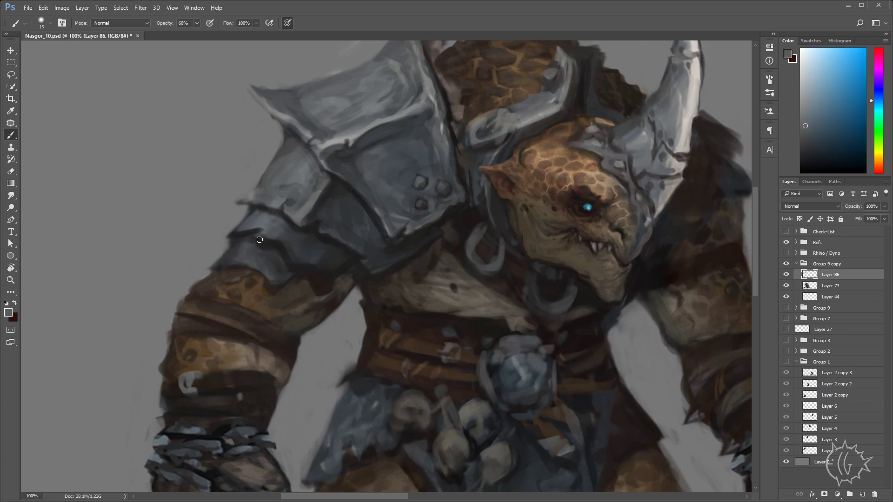
pyautogui.keyDown('alt'); pyautogui.click(247, 231); pyautogui.keyUp('alt')
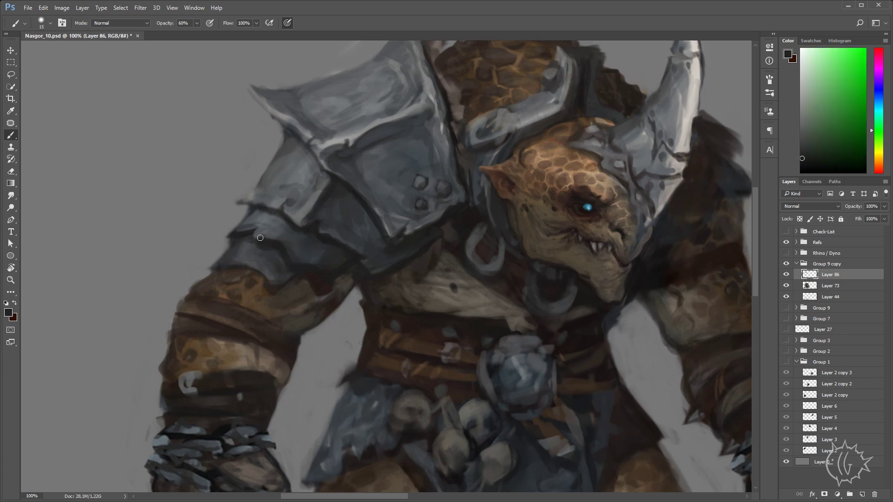
pyautogui.keyDown('alt'); pyautogui.click(264, 281); pyautogui.keyUp('alt')
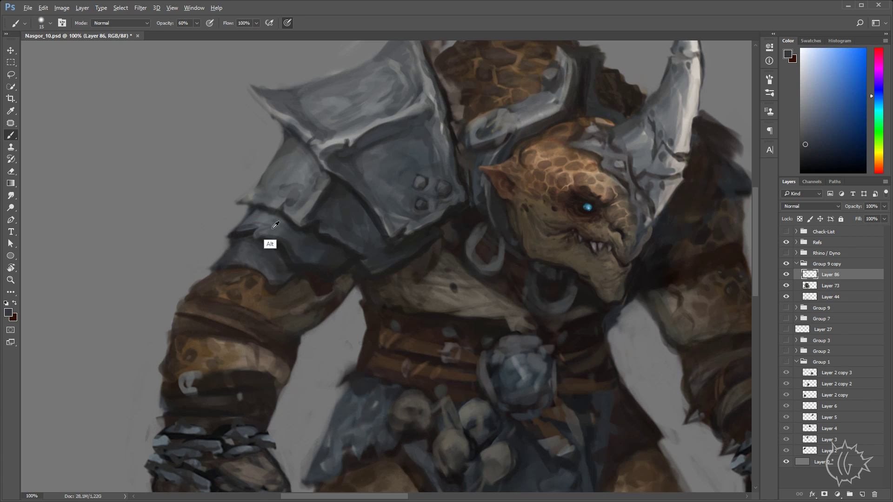
pyautogui.keyDown('alt'); pyautogui.click(271, 244); pyautogui.keyUp('alt')
pyautogui.keyDown('alt'); pyautogui.click(242, 246); pyautogui.keyUp('alt')
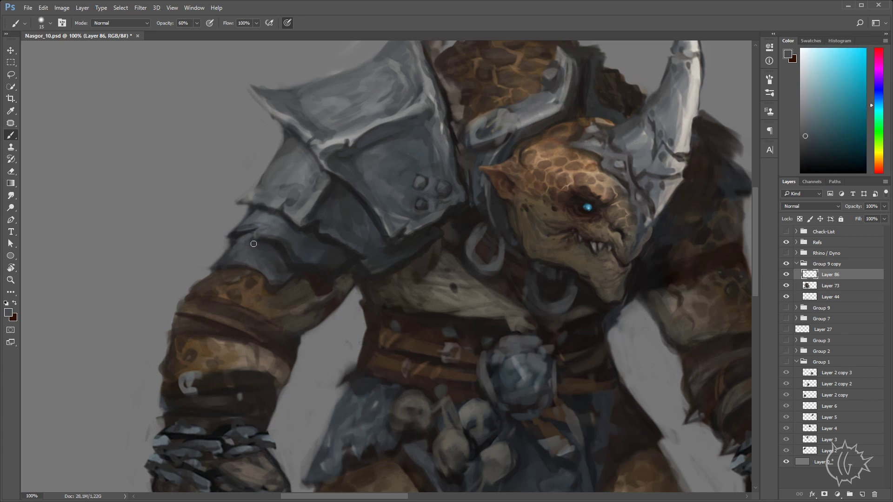
pyautogui.keyDown('alt'); pyautogui.click(238, 262); pyautogui.keyUp('alt')
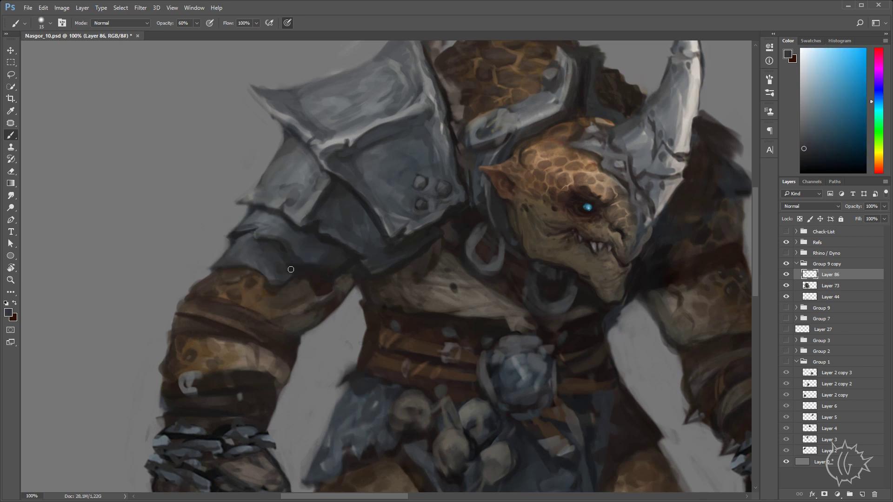
pyautogui.keyDown('alt'); pyautogui.click(301, 290); pyautogui.keyUp('alt')
pyautogui.keyDown('alt'); pyautogui.click(276, 246); pyautogui.keyUp('alt')
pyautogui.moveTo(283, 269); pyautogui.dragTo(272, 297)
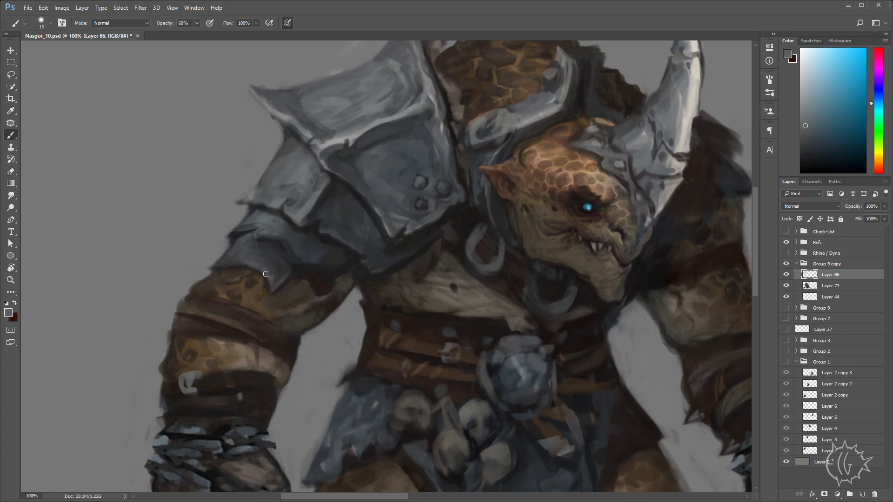
# - Sample sleeve browns and near-black armour tones around the lower pauldron
pyautogui.keyDown('alt'); pyautogui.click(281, 276); pyautogui.keyUp('alt')
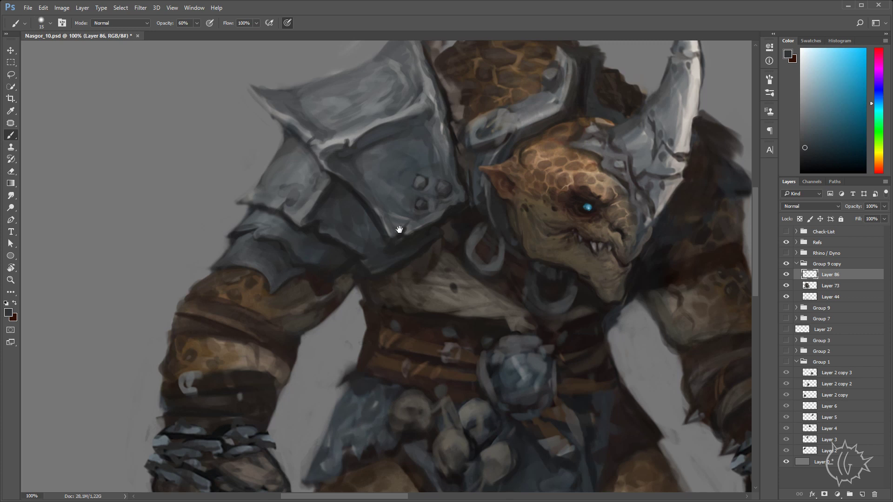
pyautogui.moveTo(399, 229); pyautogui.dragTo(382, 242)
pyautogui.keyDown('alt'); pyautogui.click(241, 299); pyautogui.keyUp('alt')
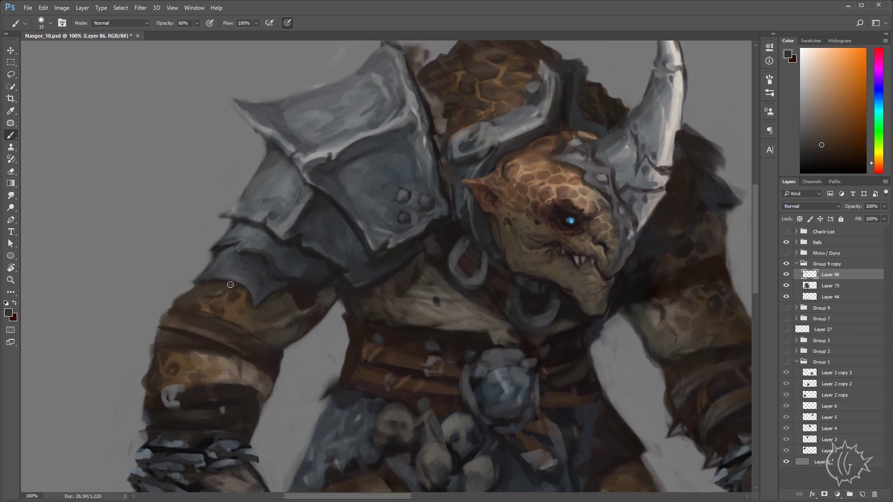
pyautogui.keyDown('alt'); pyautogui.click(289, 286); pyautogui.keyUp('alt')
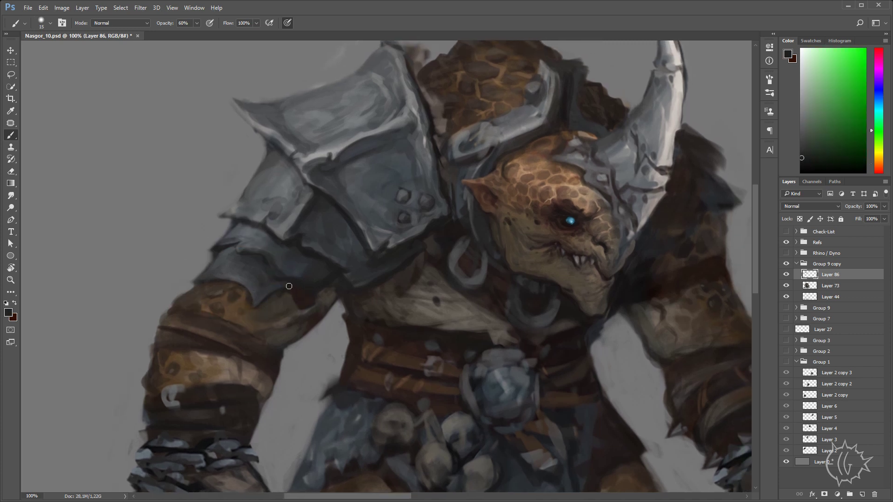
pyautogui.keyDown('alt'); pyautogui.click(254, 289); pyautogui.keyUp('alt')
pyautogui.keyDown('alt'); pyautogui.click(251, 307); pyautogui.keyUp('alt')
pyautogui.moveTo(349, 228); pyautogui.dragTo(330, 244)
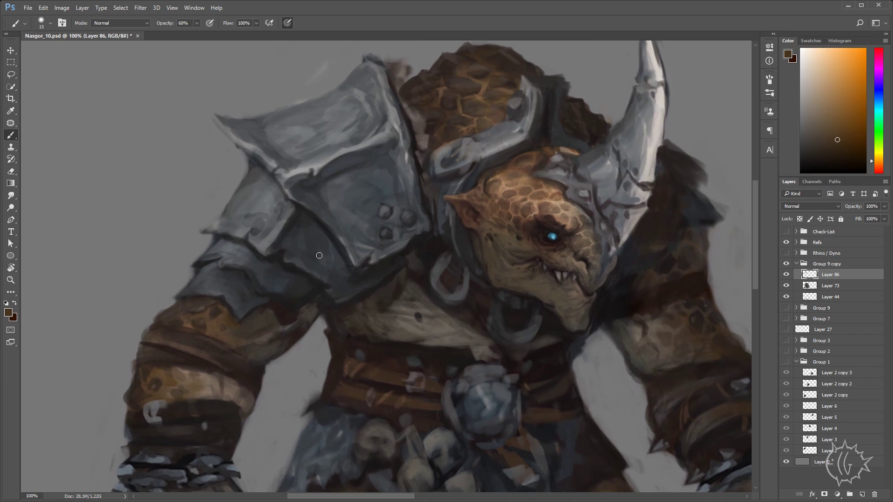
pyautogui.keyDown('alt'); pyautogui.click(278, 280); pyautogui.keyUp('alt')
pyautogui.keyDown('alt'); pyautogui.click(278, 267); pyautogui.keyUp('alt')
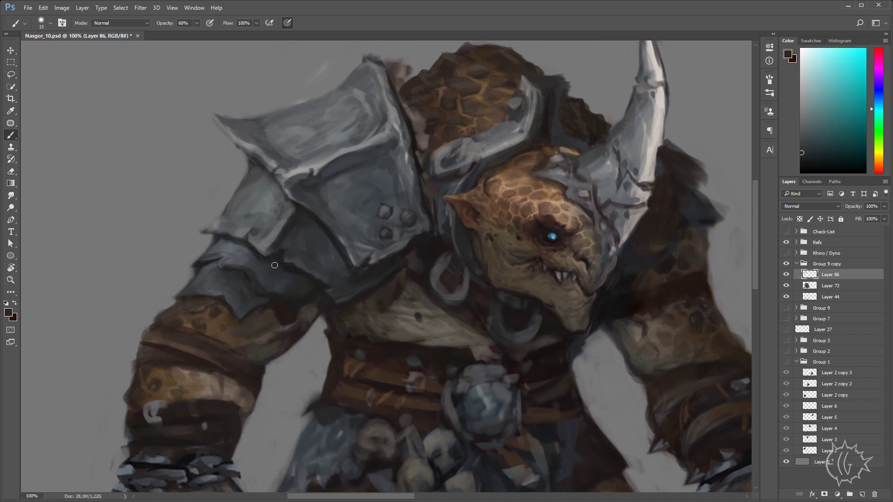
pyautogui.keyDown('alt'); pyautogui.click(276, 274); pyautogui.keyUp('alt')
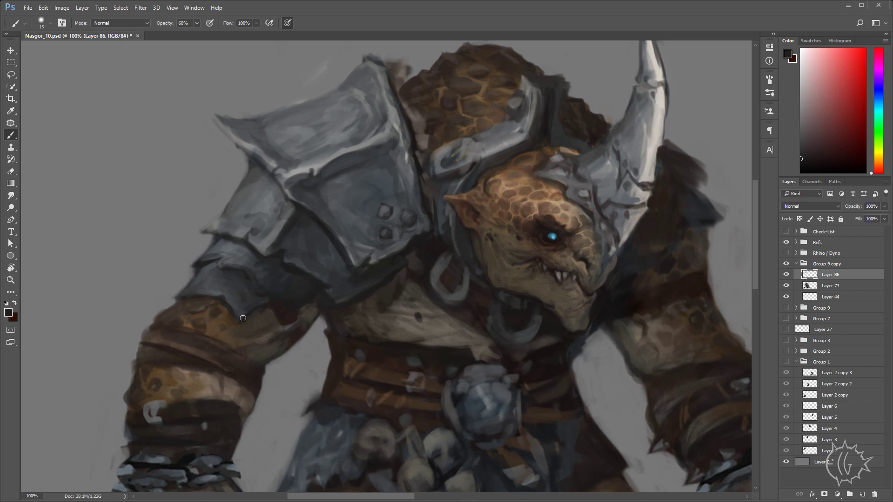
# - Work dark blue-grey and lighter grey into the shoulder armour, then add a new layer
pyautogui.hscroll(2, 308, 275)
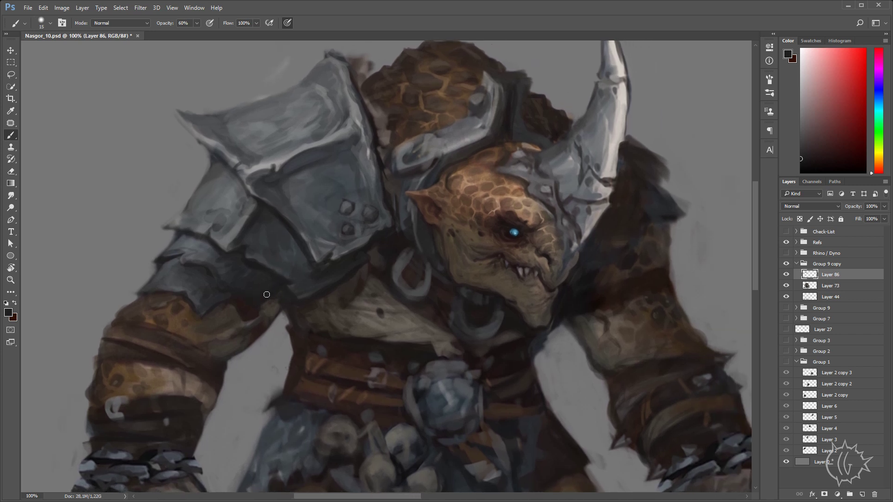
pyautogui.keyDown('alt'); pyautogui.click(312, 296); pyautogui.keyUp('alt')
pyautogui.keyDown('alt'); pyautogui.click(298, 297); pyautogui.keyUp('alt')
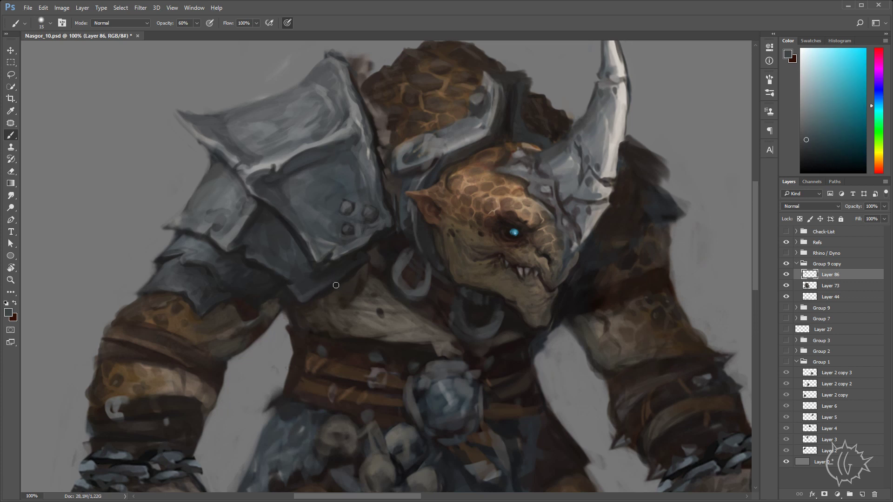
pyautogui.moveTo(373, 225); pyautogui.dragTo(412, 223)
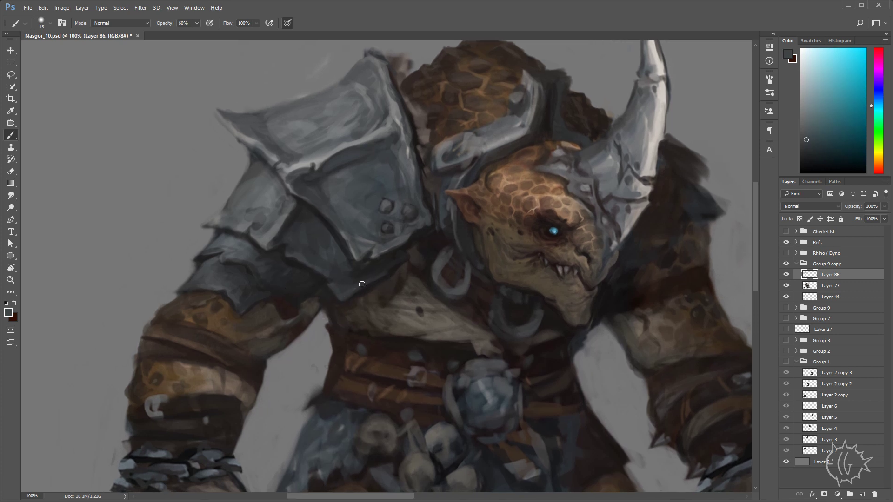
pyautogui.keyDown('alt'); pyautogui.click(350, 242); pyautogui.keyUp('alt')
pyautogui.moveTo(297, 253); pyautogui.dragTo(335, 246)
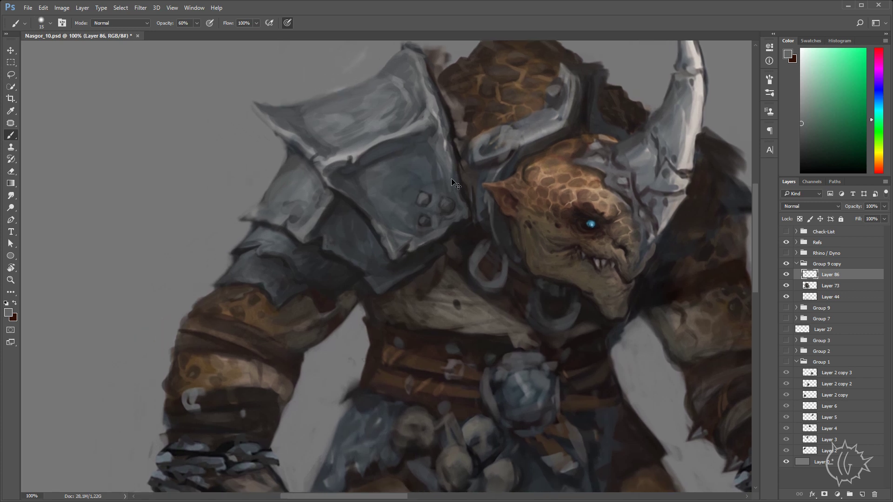
pyautogui.hotkey('ctrl', 'shift', 'n')
# - Confirm Layer 87, study the forged-metal reference photos, and paint a dark brown mark on the shoulder
pyautogui.press('Return')
pyautogui.moveTo(586, 333); pyautogui.dragTo(339, 309)
pyautogui.moveTo(642, 368); pyautogui.dragTo(295, 348)
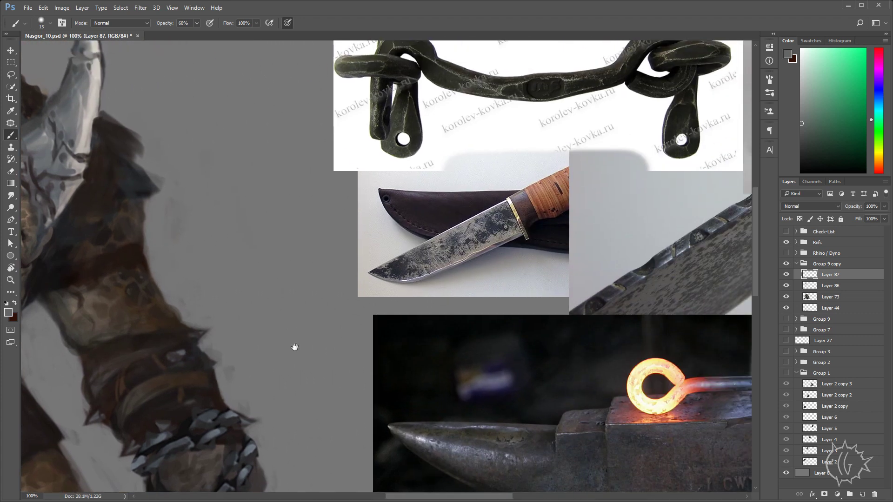
pyautogui.moveTo(500, 292)
pyautogui.mouseDown()
pyautogui.moveTo(349, 329)
pyautogui.moveTo(325, 370)
pyautogui.moveTo(309, 375)
pyautogui.moveTo(470, 302)
pyautogui.mouseUp()
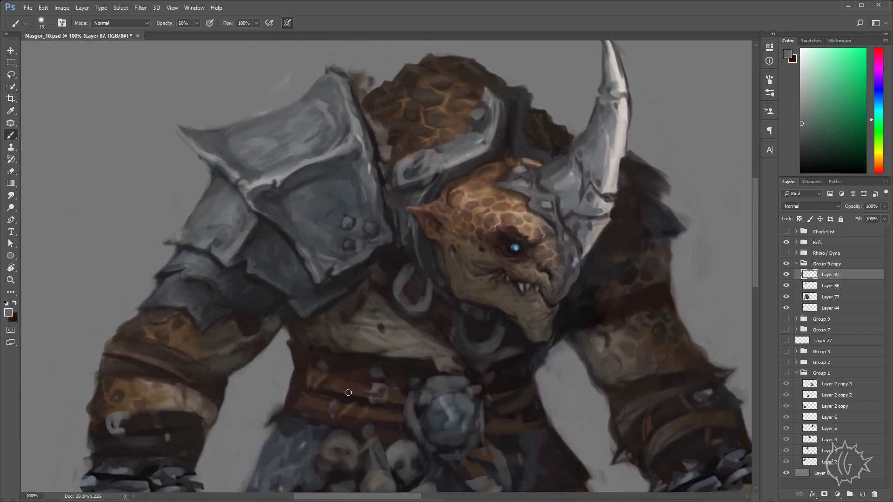
pyautogui.keyDown('alt'); pyautogui.click(380, 196); pyautogui.keyUp('alt')
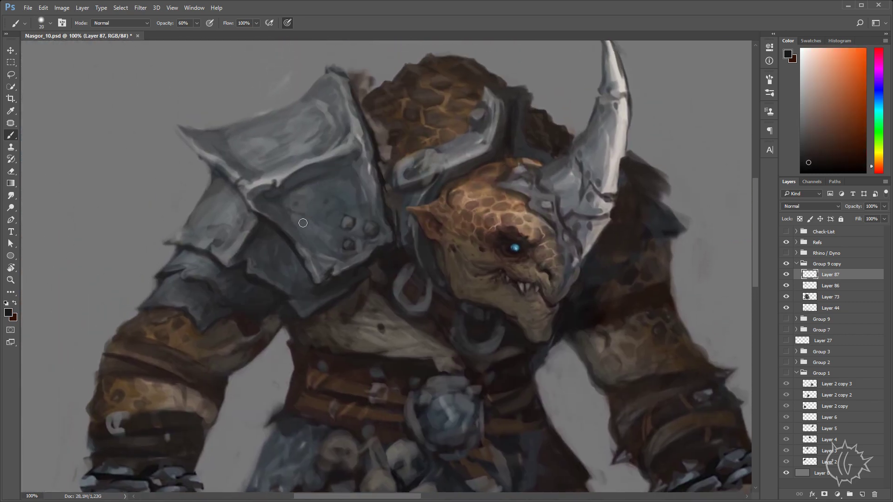
pyautogui.moveTo(303, 223); pyautogui.dragTo(285, 227)
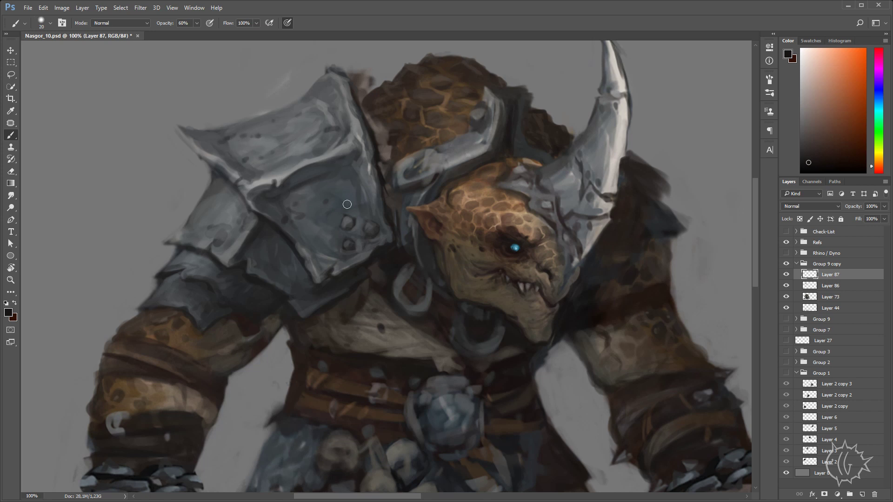
# - Zoom out to review the full reference board, then return to the pauldron at full size
pyautogui.hotkey('ctrl', '-')
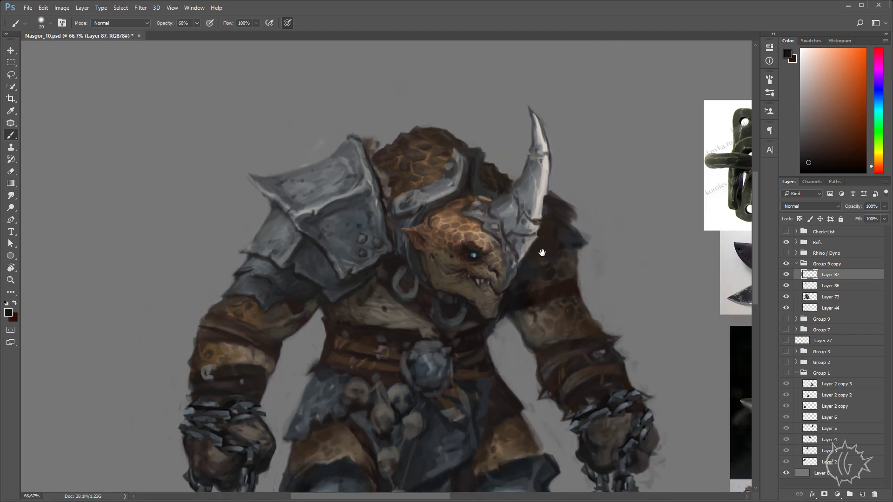
pyautogui.hscroll(3, 372, 231)
pyautogui.hscroll(3, 372, 230)
pyautogui.hscroll(4, 374, 231)
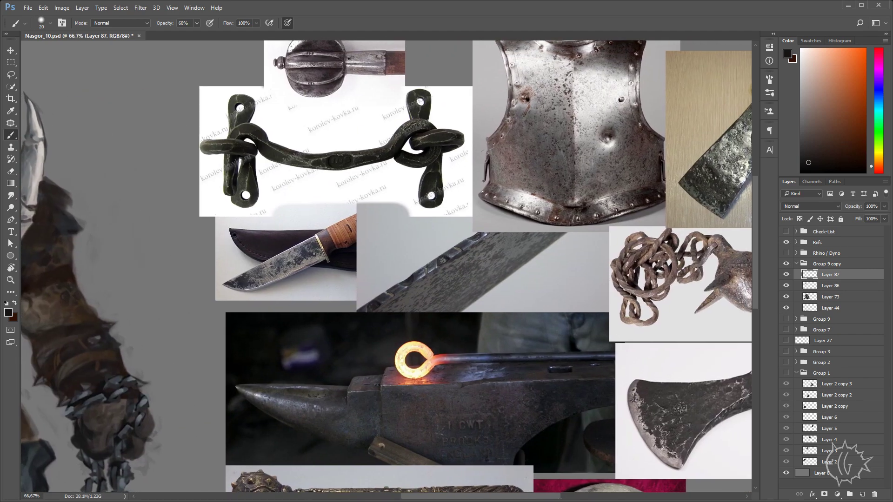
pyautogui.moveTo(633, 156); pyautogui.dragTo(460, 216)
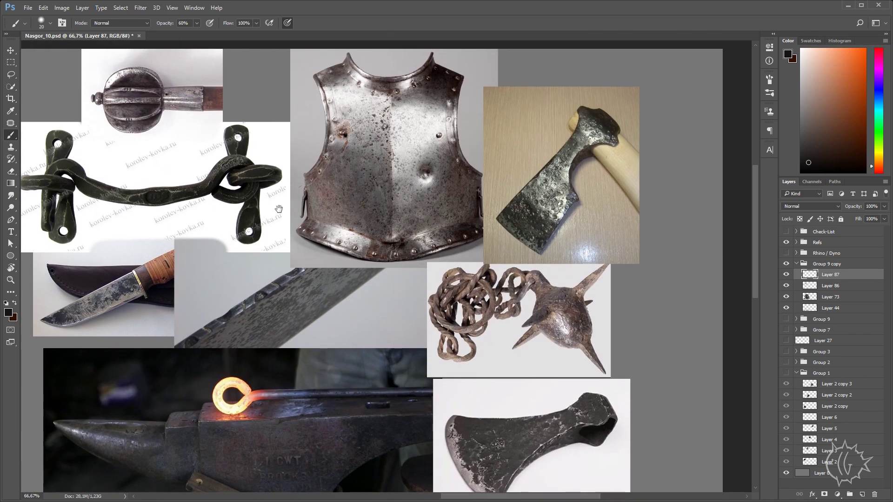
pyautogui.moveTo(279, 209); pyautogui.dragTo(735, 202)
pyautogui.hotkey('ctrl', '+')
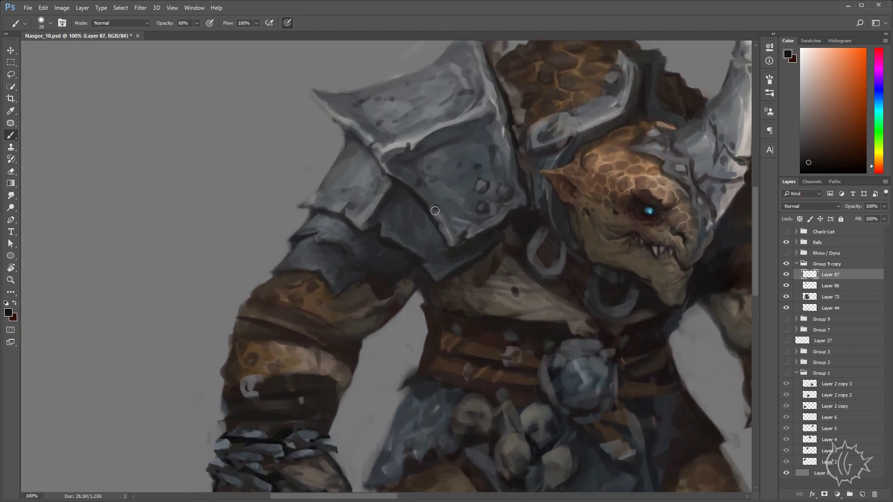
pyautogui.moveTo(368, 229); pyautogui.dragTo(288, 286)
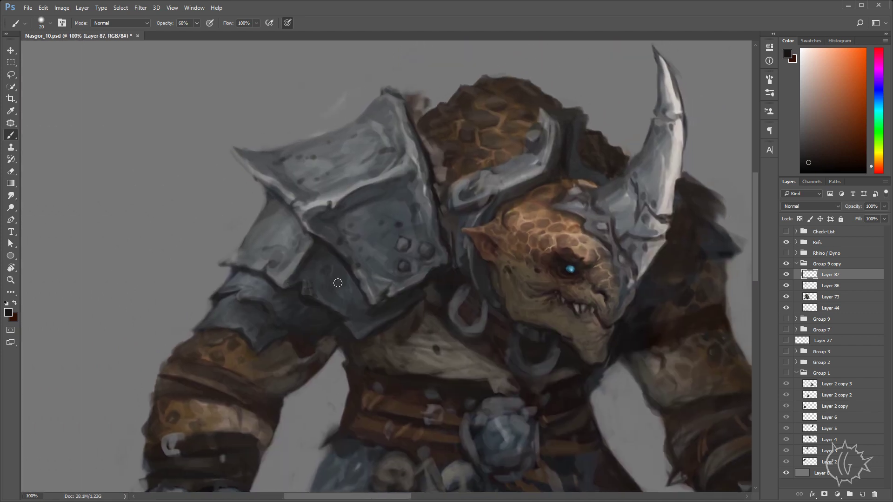
# - Dab dark pitting spots across the shoulder plate and darken its lower edge, then sample a light grey
pyautogui.moveTo(275, 251)
pyautogui.mouseDown()
pyautogui.moveTo(282, 227)
pyautogui.moveTo(383, 233)
pyautogui.moveTo(390, 205)
pyautogui.moveTo(407, 217)
pyautogui.mouseUp()
pyautogui.moveTo(409, 277); pyautogui.dragTo(401, 214)
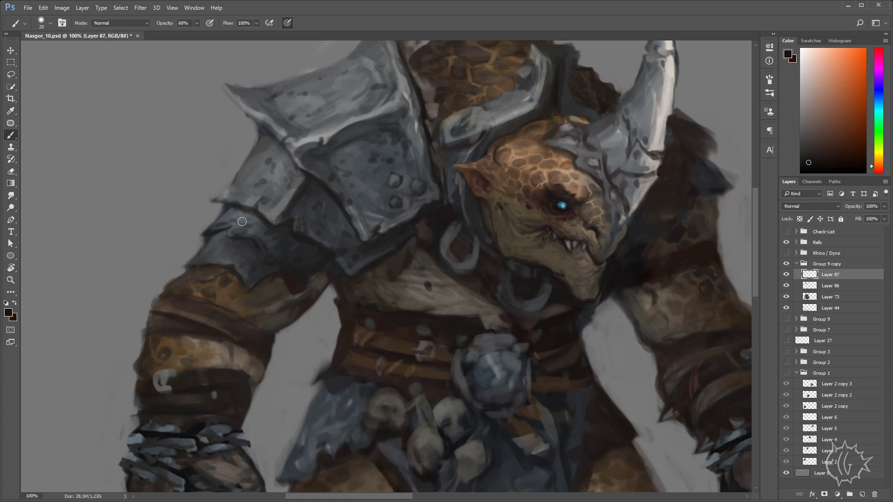
pyautogui.hotkey('ctrl', '-')
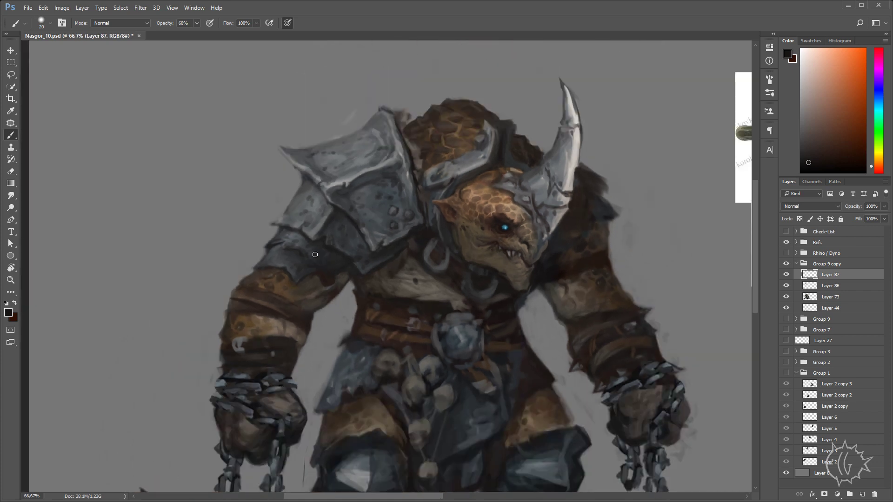
pyautogui.scroll(1, 289, 275)
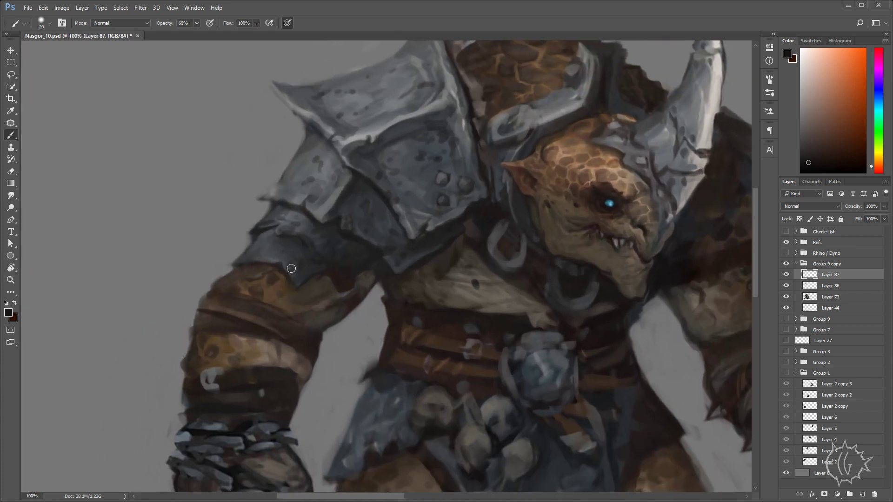
pyautogui.moveTo(271, 265); pyautogui.dragTo(275, 264)
pyautogui.scroll(-2, 391, 259)
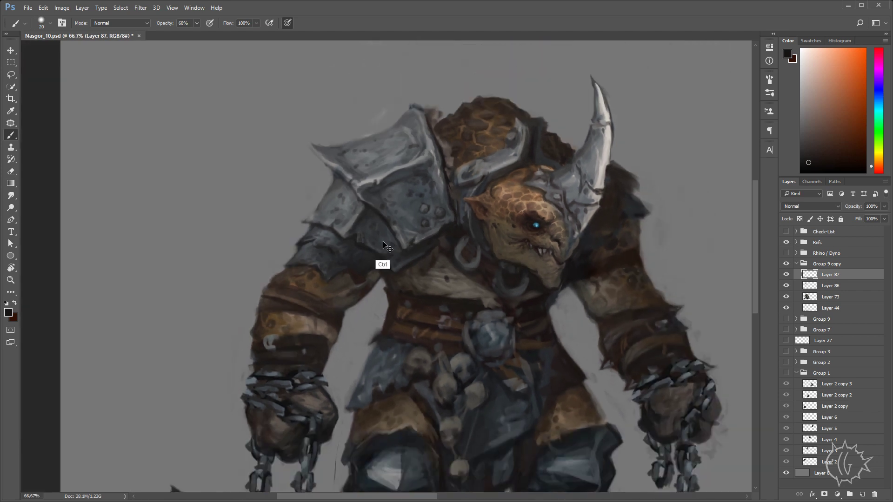
pyautogui.scroll(2, 379, 260)
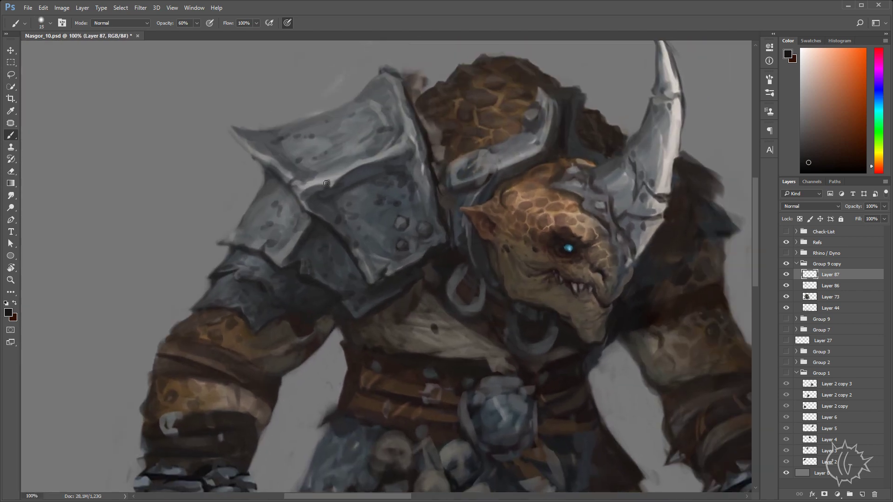
pyautogui.keyDown('alt'); pyautogui.click(309, 190); pyautogui.keyUp('alt')
# - Add Layer 88, review the whole painting, and shrink the brush for fine detail
pyautogui.hotkey('ctrl', 'shift', 'n')
pyautogui.press('Return')
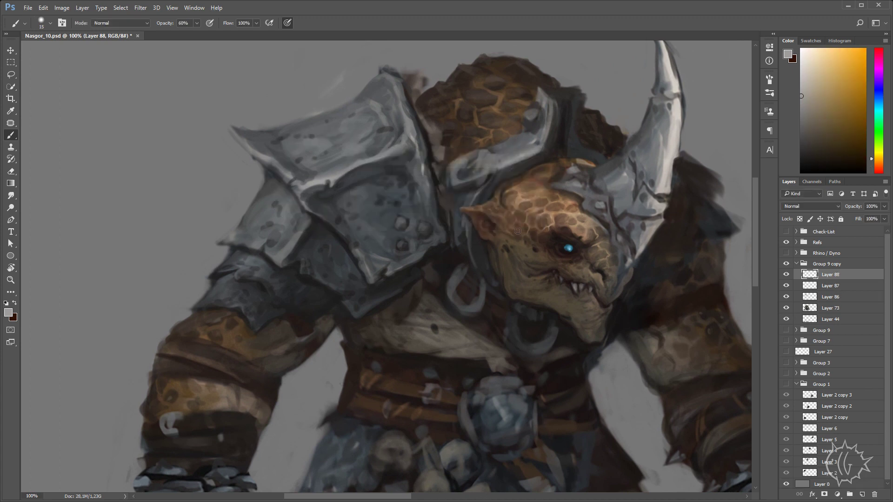
pyautogui.hotkey('ctrl', '-')
pyautogui.hscroll(3, 357, 233)
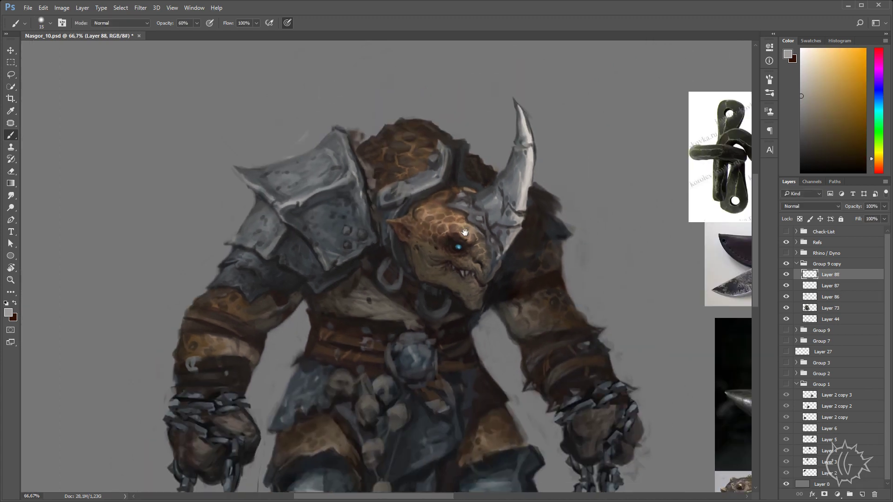
pyautogui.hscroll(5, 419, 230)
pyautogui.hscroll(5, 489, 227)
pyautogui.hscroll(2, 576, 223)
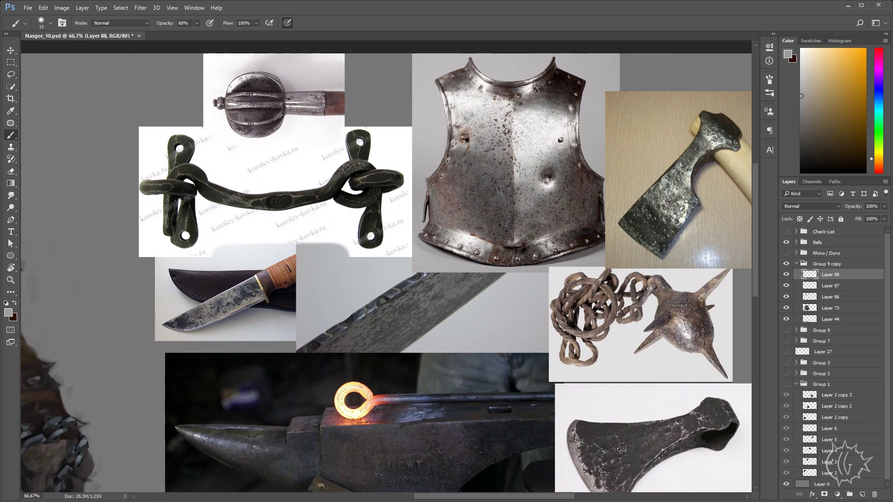
pyautogui.hscroll(-10, 418, 245)
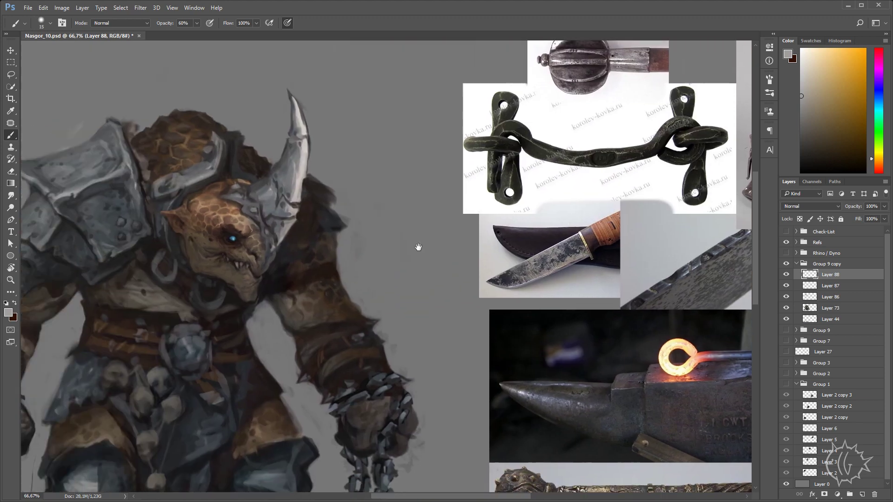
pyautogui.hotkey('ctrl', '+')
pyautogui.press('[')
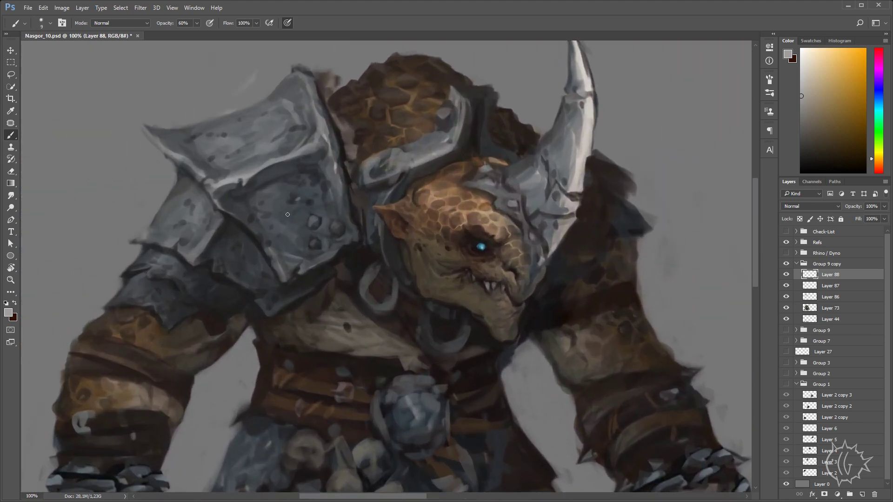
# - Sample dark blue-grey and lighter shoulder-plate tones and paint strokes on the pauldron
pyautogui.keyDown('alt'); pyautogui.click(289, 216); pyautogui.keyUp('alt')
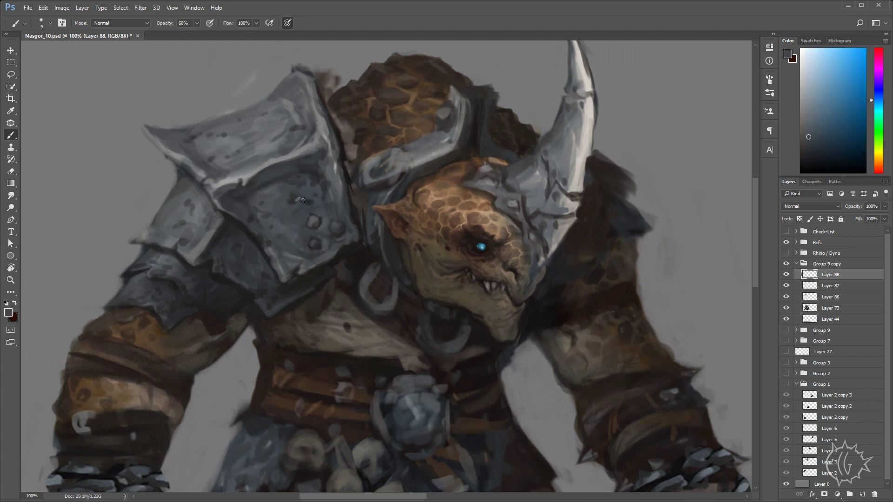
pyautogui.keyDown('alt'); pyautogui.click(268, 203); pyautogui.keyUp('alt')
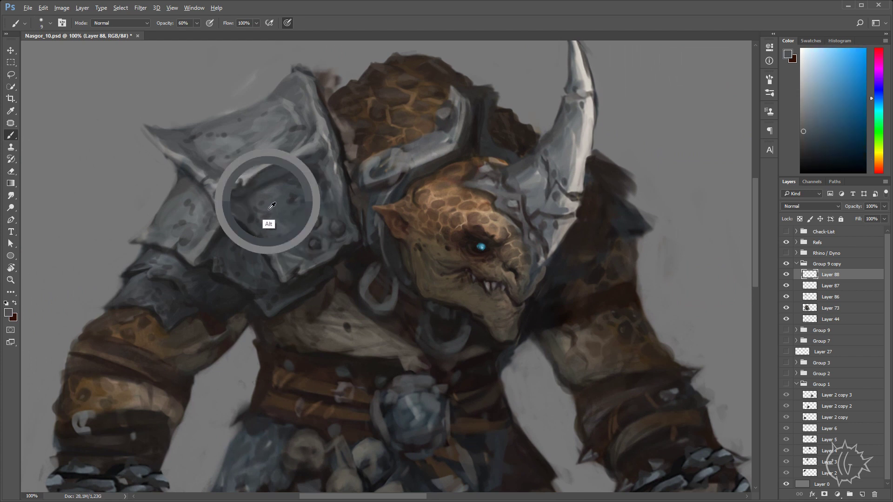
pyautogui.moveTo(274, 218); pyautogui.dragTo(305, 261)
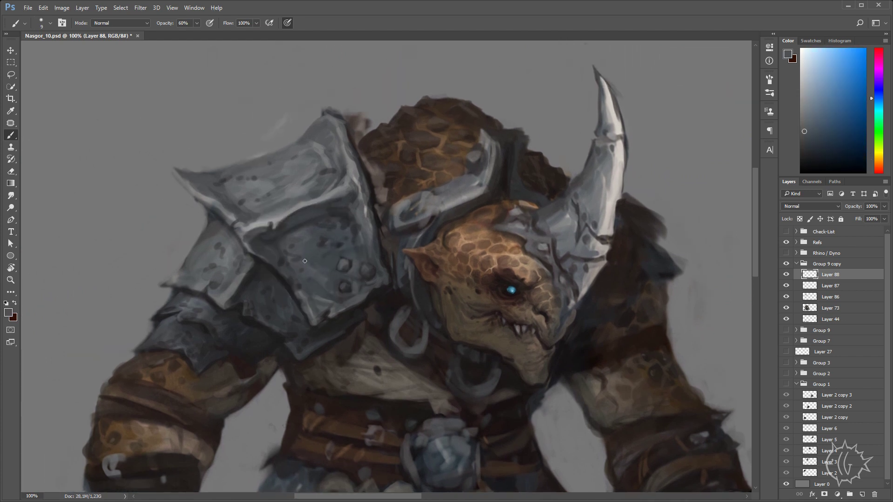
pyautogui.keyDown('alt'); pyautogui.click(301, 260); pyautogui.keyUp('alt')
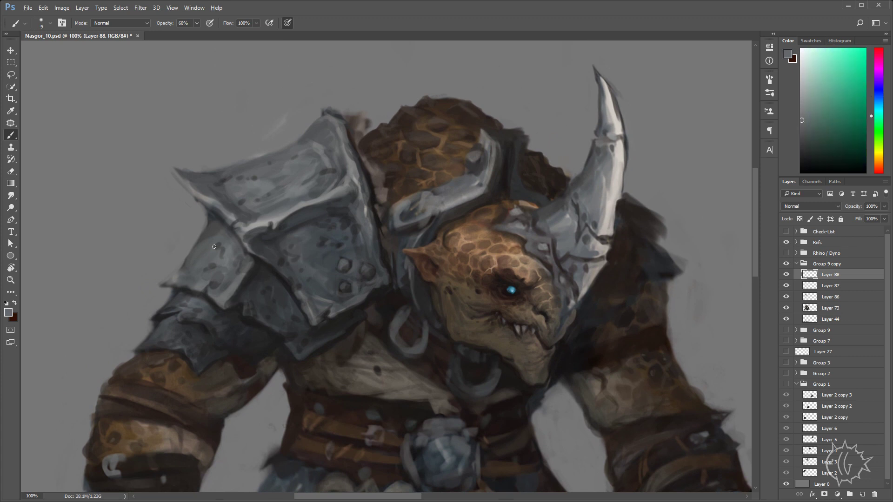
pyautogui.moveTo(278, 183); pyautogui.dragTo(287, 208)
pyautogui.keyDown('alt'); pyautogui.click(273, 227); pyautogui.keyUp('alt')
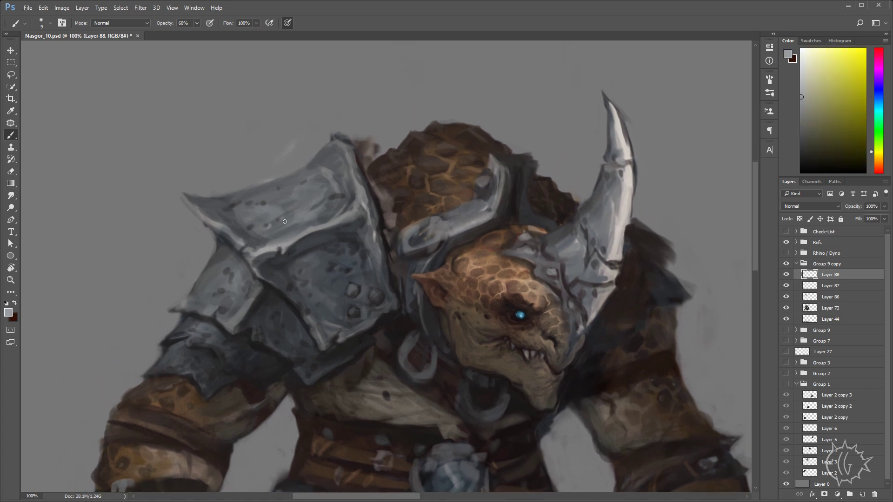
pyautogui.moveTo(193, 255); pyautogui.dragTo(215, 229)
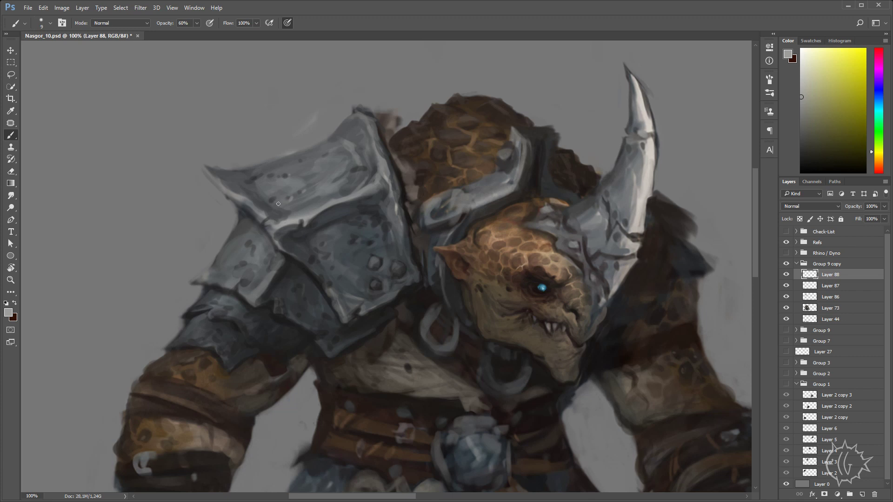
pyautogui.keyDown('alt'); pyautogui.click(259, 249); pyautogui.keyUp('alt')
# - Sample cool greys, blue-greys and a green tint across the lower shoulder armour
pyautogui.moveTo(272, 266); pyautogui.dragTo(251, 225)
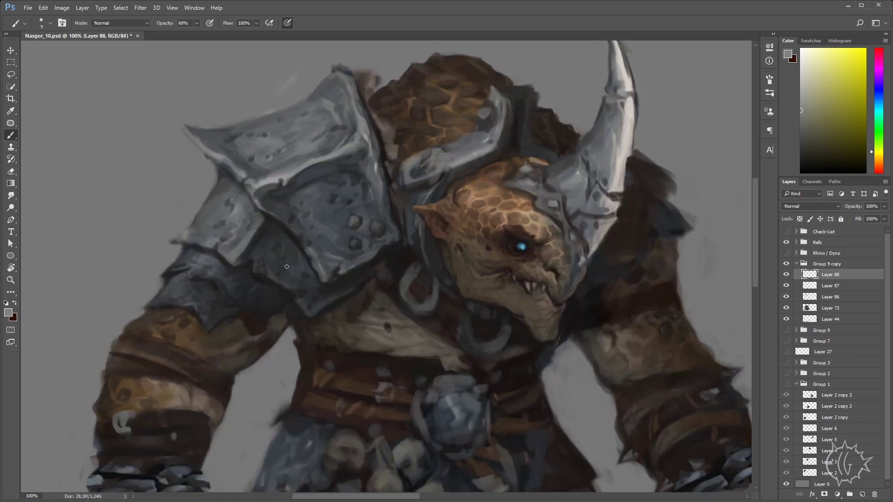
pyautogui.keyDown('alt'); pyautogui.click(292, 261); pyautogui.keyUp('alt')
pyautogui.keyDown('alt'); pyautogui.click(210, 265); pyautogui.keyUp('alt')
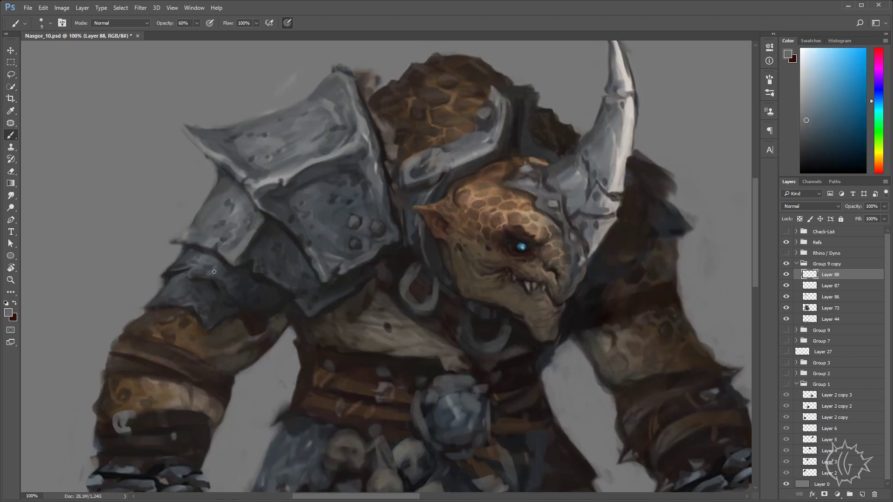
pyautogui.scroll(-2, 231, 269)
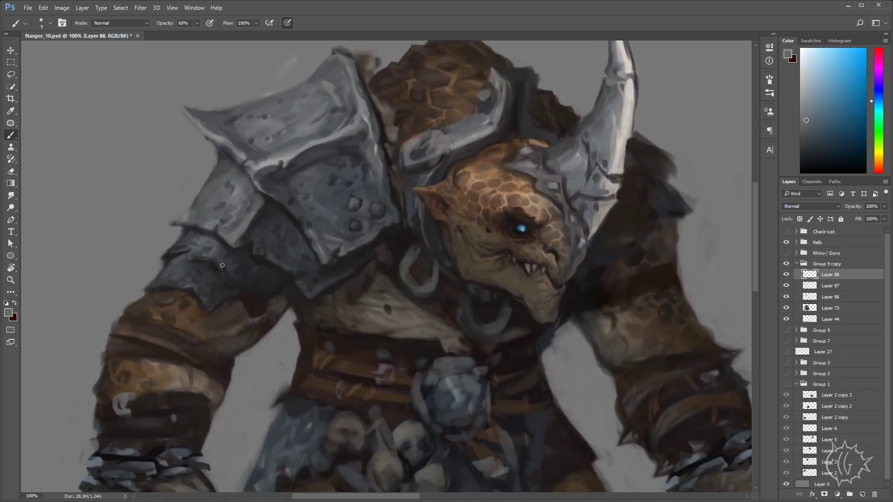
pyautogui.keyDown('alt'); pyautogui.click(227, 307); pyautogui.keyUp('alt')
pyautogui.moveTo(206, 263); pyautogui.dragTo(248, 266)
pyautogui.keyDown('alt'); pyautogui.click(213, 282); pyautogui.keyUp('alt')
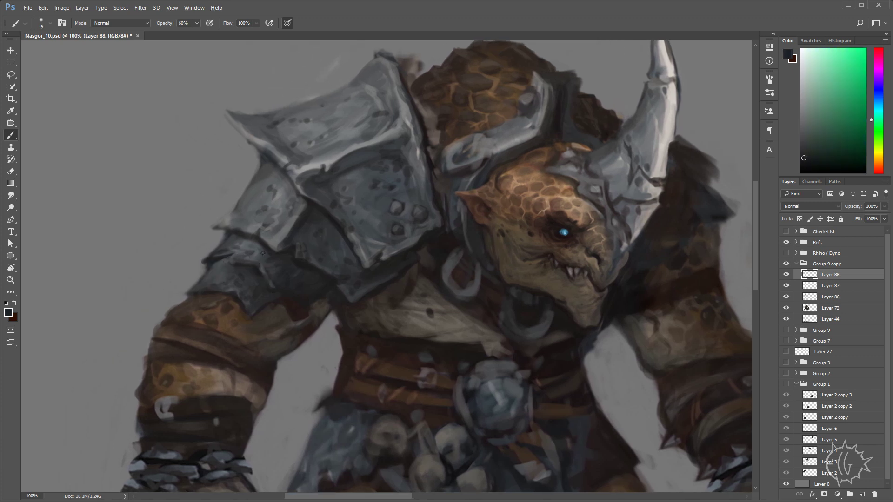
pyautogui.keyDown('alt'); pyautogui.click(238, 274); pyautogui.keyUp('alt')
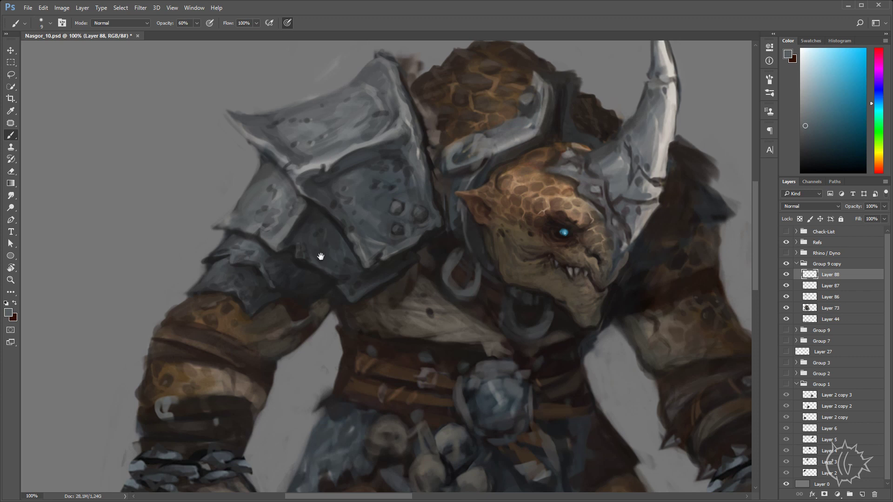
pyautogui.moveTo(319, 255)
pyautogui.mouseDown()
pyautogui.moveTo(255, 235)
pyautogui.moveTo(291, 233)
pyautogui.mouseUp()
pyautogui.keyDown('alt'); pyautogui.click(291, 231); pyautogui.keyUp('alt')
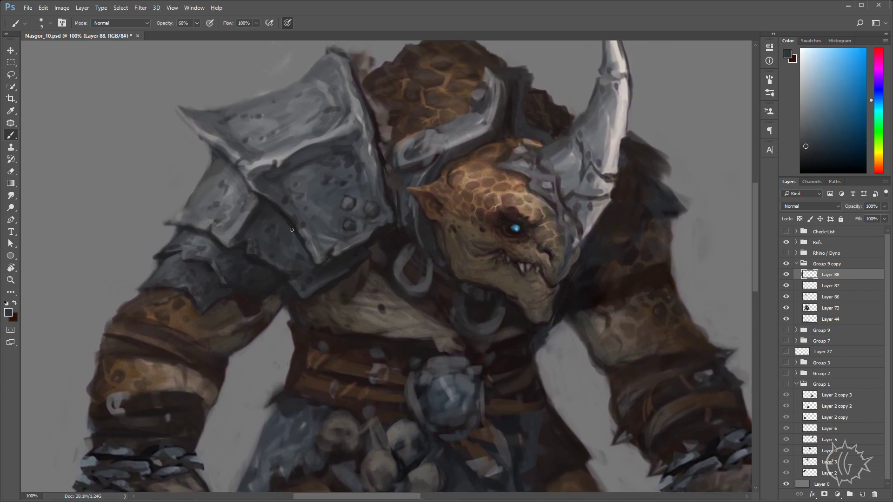
# - Add Layer 89 and switch to a soft round brush, sizing it between 40 and 60
pyautogui.hotkey('ctrl', 'shift', 'n')
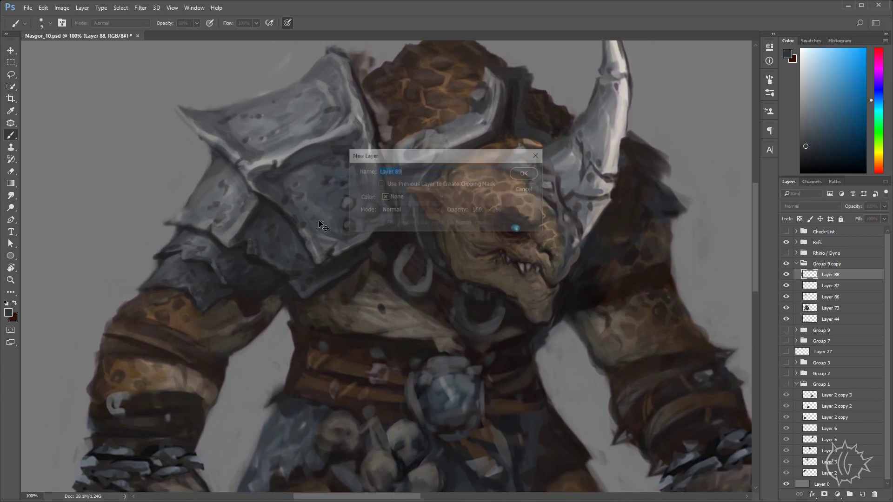
pyautogui.press('Return')
pyautogui.rightClick(320, 242)
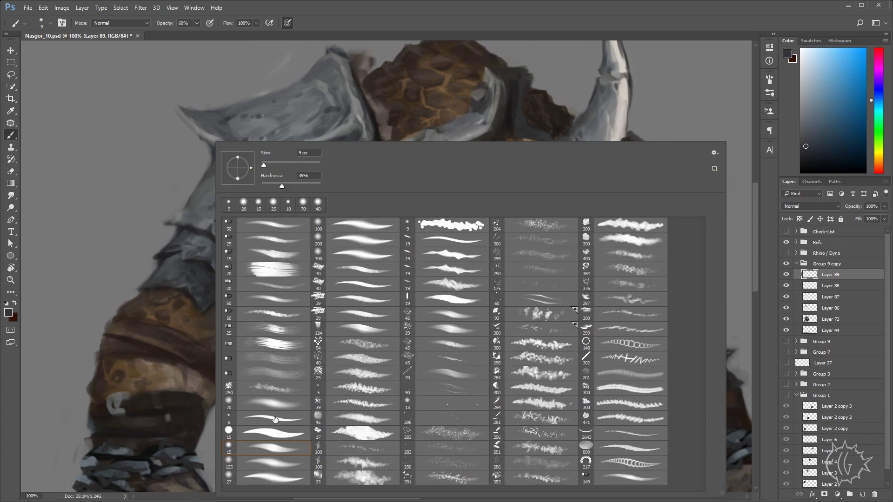
pyautogui.doubleClick(277, 404)
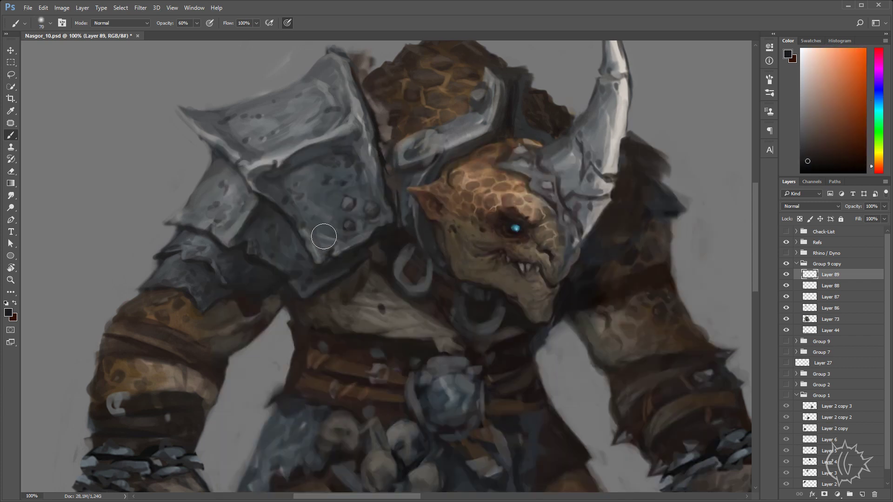
pyautogui.press('[')
pyautogui.press('[')
pyautogui.press('[')
pyautogui.press(']')
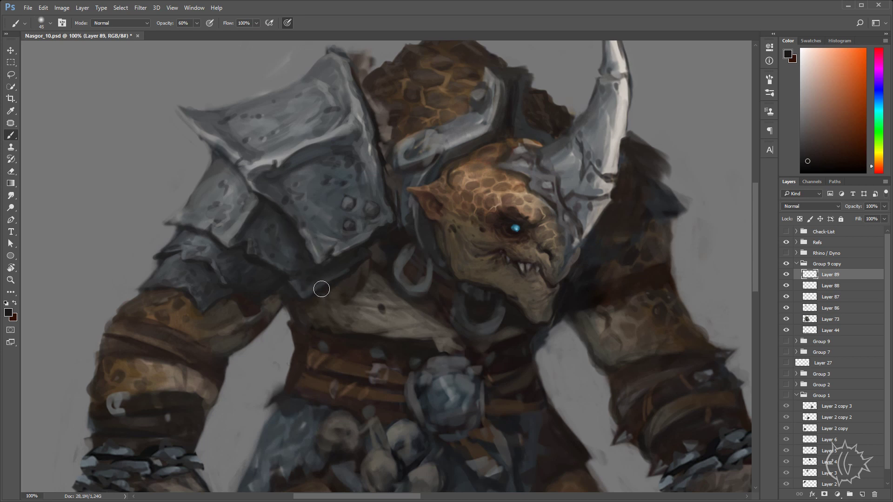
pyautogui.press(']')
pyautogui.press(']')
pyautogui.press(']')
# - Set the soft brush to size 40, zoom out, and add Layer 90
pyautogui.moveTo(357, 191); pyautogui.dragTo(383, 200)
pyautogui.press('[')
pyautogui.press('[')
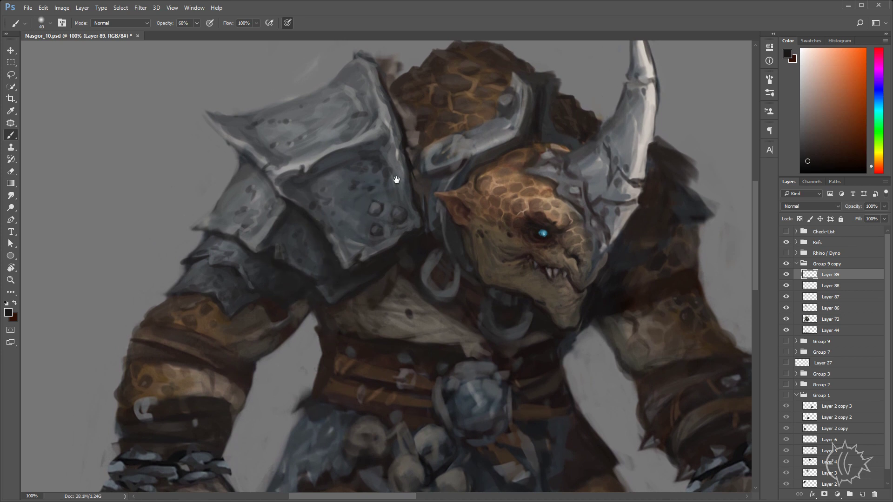
pyautogui.moveTo(396, 179); pyautogui.dragTo(432, 177)
pyautogui.hotkey('ctrl', '-')
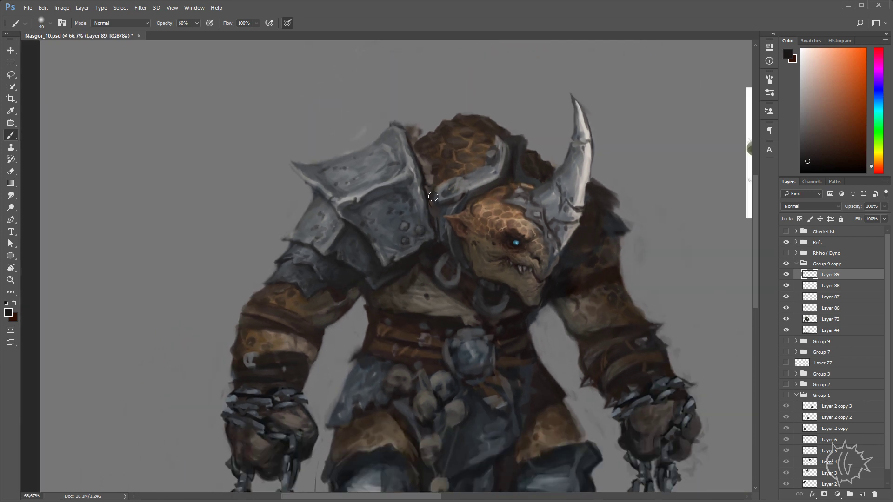
pyautogui.hotkey('ctrl', 'shift', 'n')
pyautogui.press('Return')
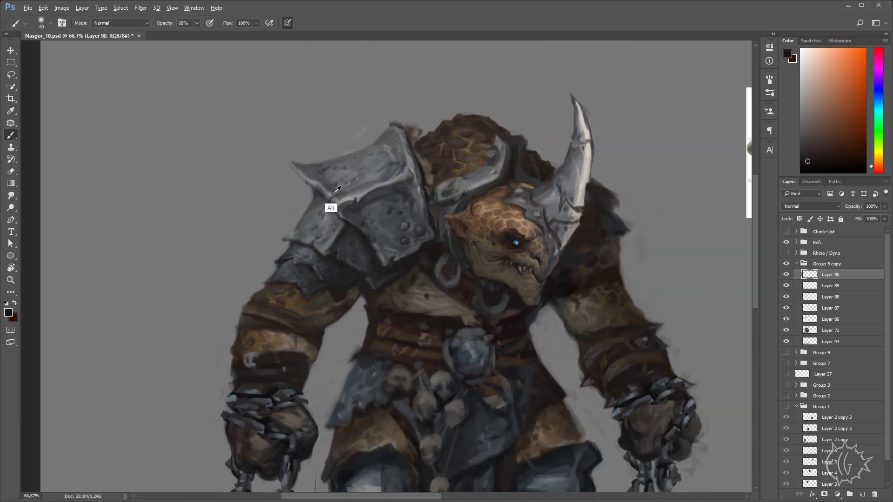
# - Paint darker strokes on the shoulder armour, enlarge the brush to 100, and sample teal-grey
pyautogui.keyDown('alt'); pyautogui.click(333, 223); pyautogui.keyUp('alt')
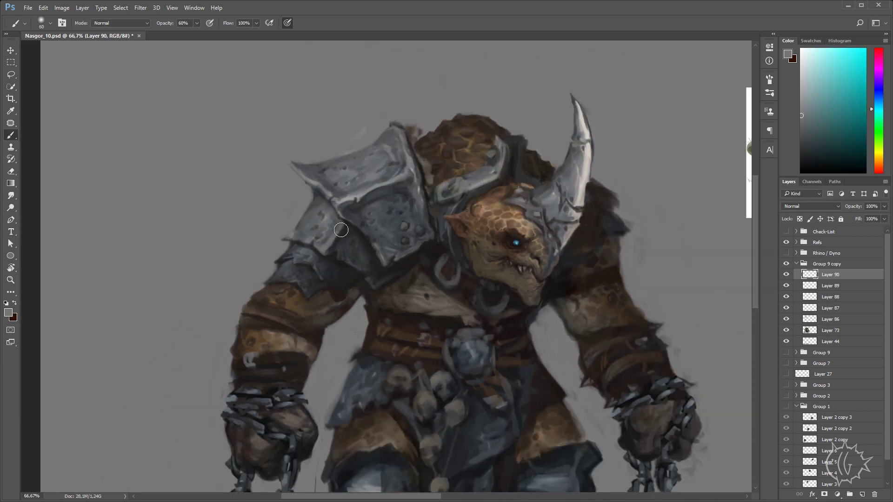
pyautogui.moveTo(341, 229)
pyautogui.mouseDown()
pyautogui.moveTo(335, 223)
pyautogui.moveTo(344, 252)
pyautogui.mouseUp()
pyautogui.press(']')
pyautogui.press(']')
pyautogui.press(']')
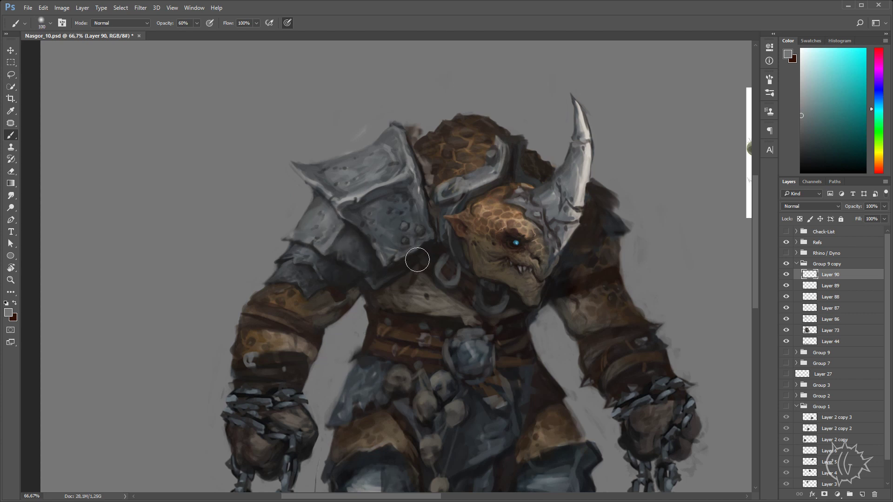
pyautogui.keyDown('alt'); pyautogui.click(359, 216); pyautogui.keyUp('alt')
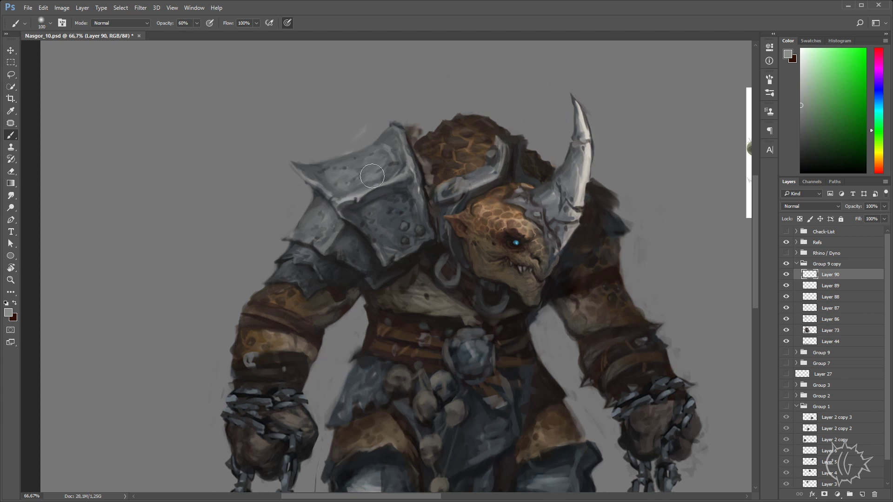
pyautogui.press('alt')
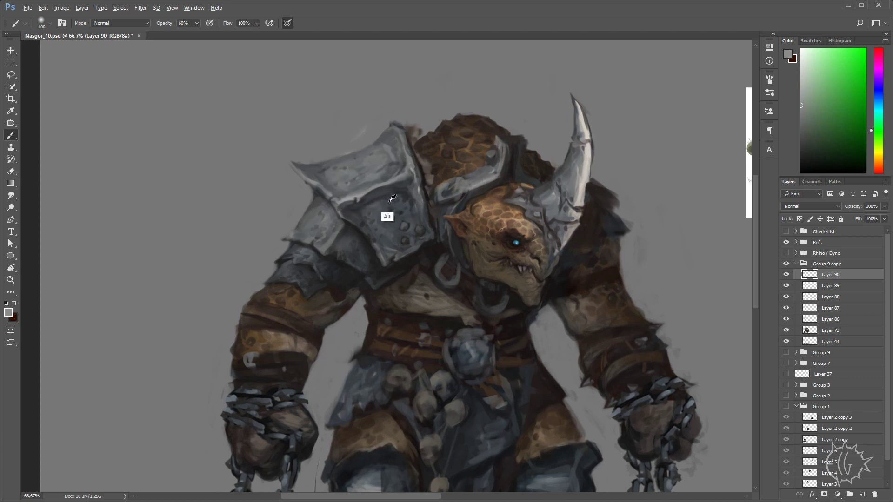
pyautogui.keyDown('alt'); pyautogui.click(392, 198); pyautogui.keyUp('alt')
pyautogui.keyDown('alt'); pyautogui.click(375, 194); pyautogui.keyUp('alt')
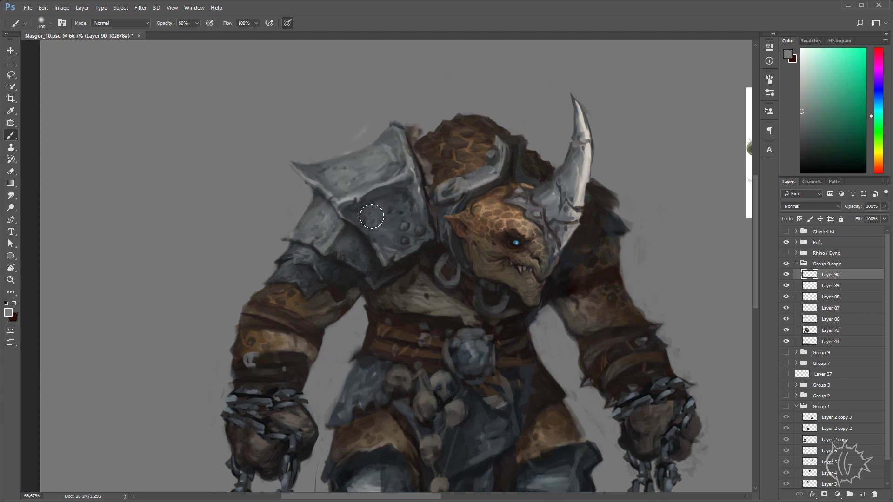
# - Shade the pauldron with a highlight, darken the lower arm plate, and deepen the pauldron's lower part
pyautogui.moveTo(371, 217)
pyautogui.mouseDown()
pyautogui.moveTo(365, 225)
pyautogui.moveTo(388, 245)
pyautogui.mouseUp()
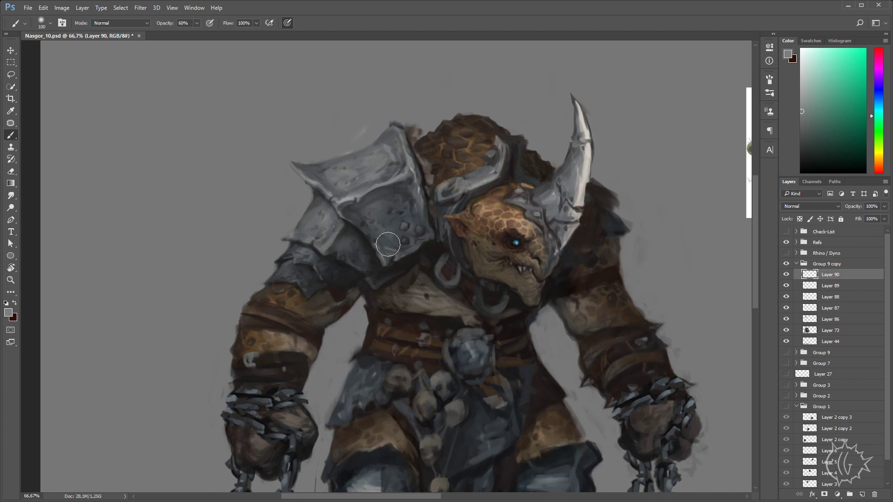
pyautogui.moveTo(314, 282); pyautogui.dragTo(321, 271)
pyautogui.moveTo(386, 217); pyautogui.dragTo(380, 238)
pyautogui.moveTo(445, 198); pyautogui.dragTo(400, 195)
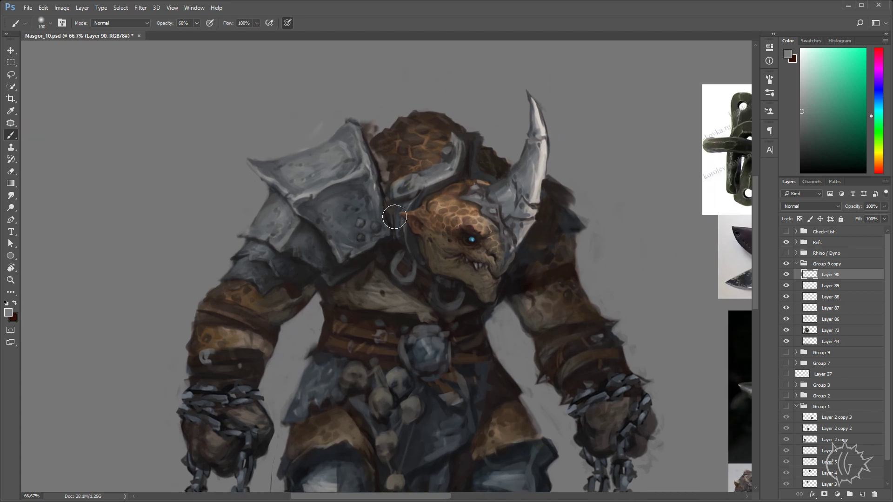
pyautogui.keyDown('alt'); pyautogui.click(393, 249); pyautogui.keyUp('alt')
pyautogui.moveTo(392, 228); pyautogui.dragTo(388, 225)
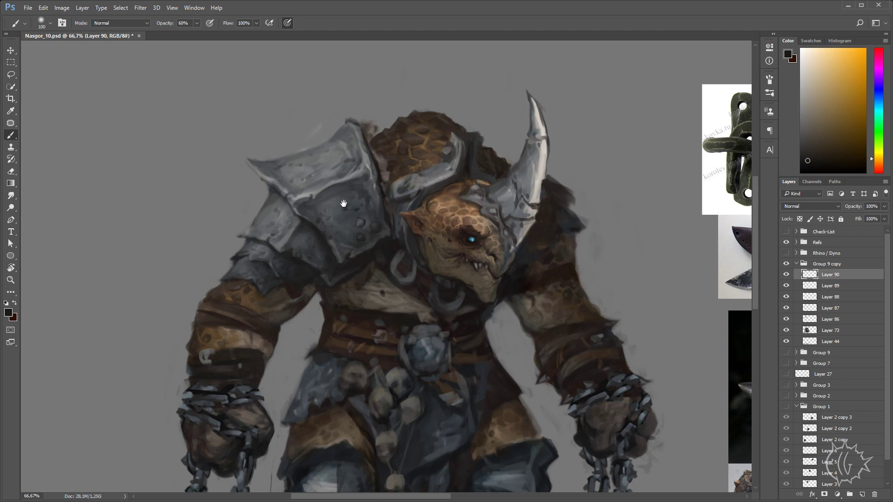
# - Reframe the view and add Layer 91 above Layer 90
pyautogui.moveTo(343, 205)
pyautogui.mouseDown()
pyautogui.moveTo(340, 158)
pyautogui.moveTo(366, 179)
pyautogui.mouseUp()
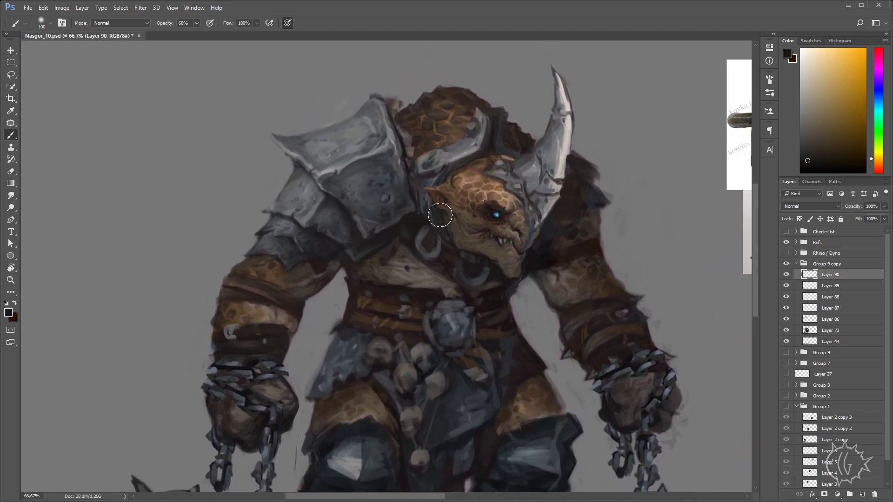
pyautogui.moveTo(451, 210); pyautogui.dragTo(462, 217)
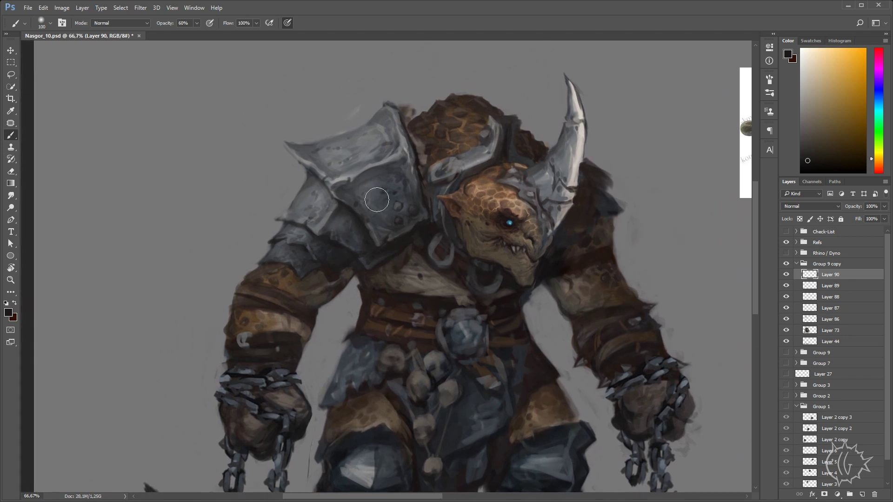
pyautogui.hotkey('ctrl', 'shift', 'n')
pyautogui.press('Return')
# - Pick a size-15 brush, zoom to 100% on the shoulder armour, then shrink the brush to 10
pyautogui.rightClick(343, 164)
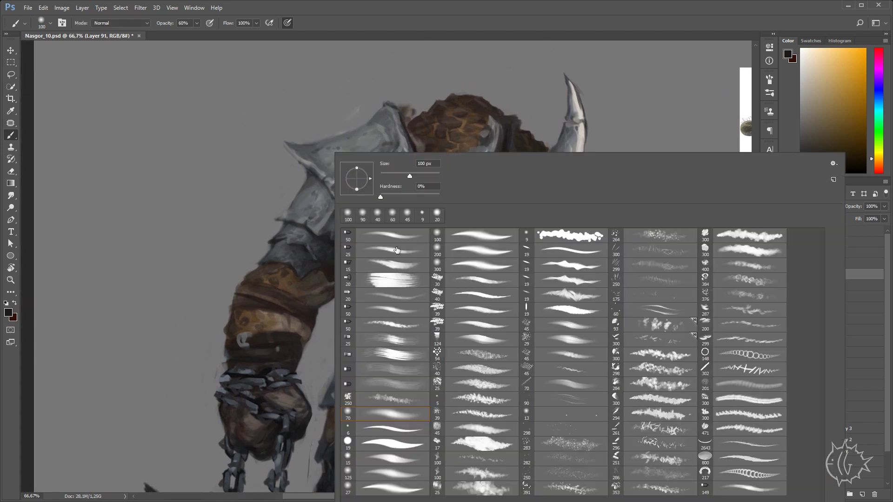
pyautogui.doubleClick(399, 463)
pyautogui.hotkey('ctrl', '1')
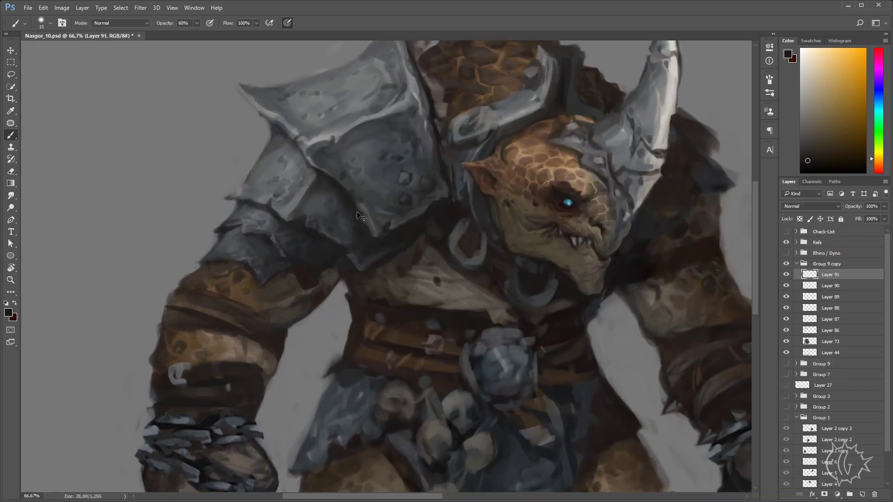
pyautogui.moveTo(306, 315)
pyautogui.mouseDown()
pyautogui.moveTo(400, 269)
pyautogui.moveTo(402, 287)
pyautogui.mouseUp()
pyautogui.press('[')
# - Paint dark pits across the pauldron using sampled light, cool and blue-grey armour tones
pyautogui.keyDown('alt'); pyautogui.click(348, 242); pyautogui.keyUp('alt')
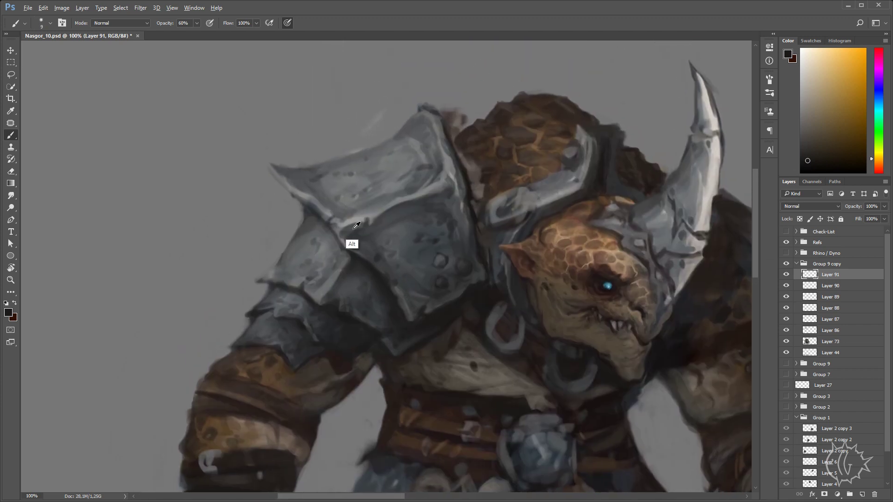
pyautogui.keyDown('alt'); pyautogui.click(317, 199); pyautogui.keyUp('alt')
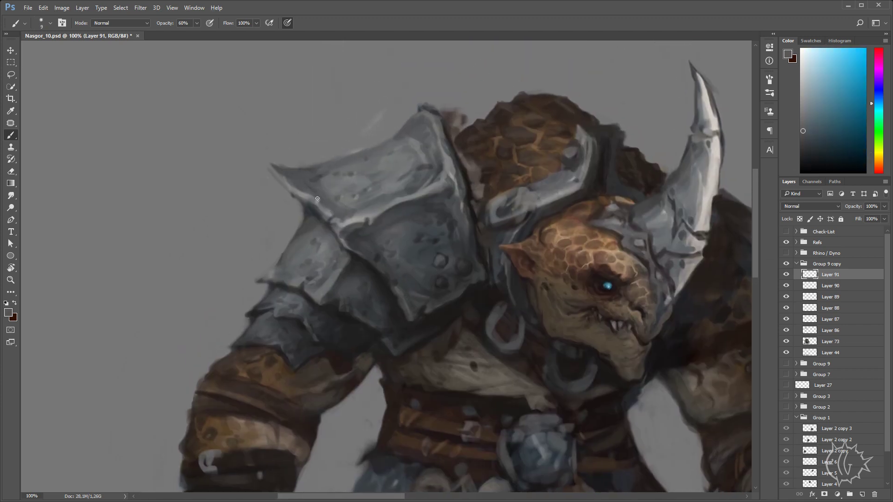
pyautogui.keyDown('alt'); pyautogui.click(328, 204); pyautogui.keyUp('alt')
pyautogui.moveTo(409, 215); pyautogui.dragTo(404, 238)
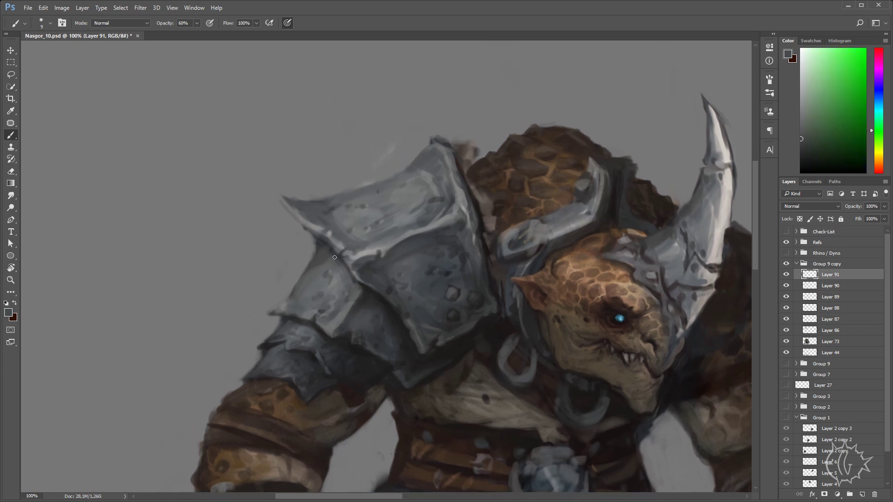
pyautogui.moveTo(398, 285); pyautogui.dragTo(379, 233)
pyautogui.keyDown('alt'); pyautogui.click(328, 261); pyautogui.keyUp('alt')
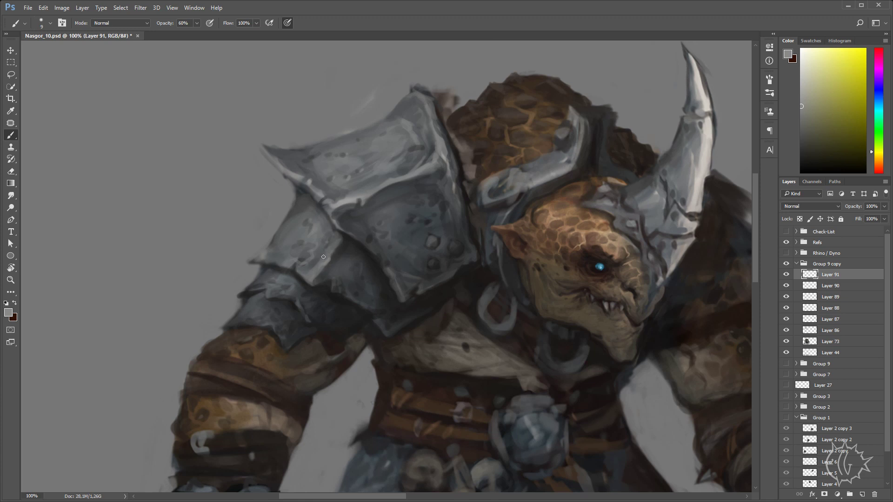
pyautogui.keyDown('alt'); pyautogui.click(399, 206); pyautogui.keyUp('alt')
pyautogui.keyDown('alt'); pyautogui.click(389, 183); pyautogui.keyUp('alt')
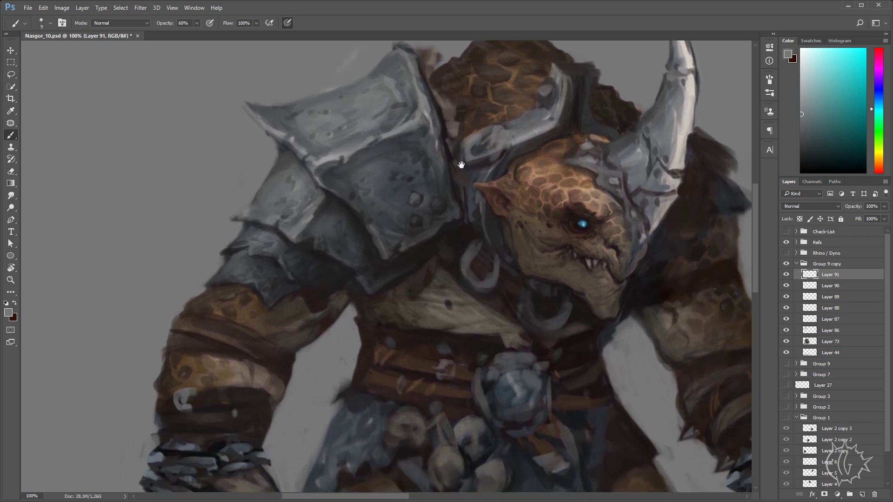
pyautogui.moveTo(482, 207); pyautogui.dragTo(465, 164)
pyautogui.keyDown('alt'); pyautogui.click(287, 271); pyautogui.keyUp('alt')
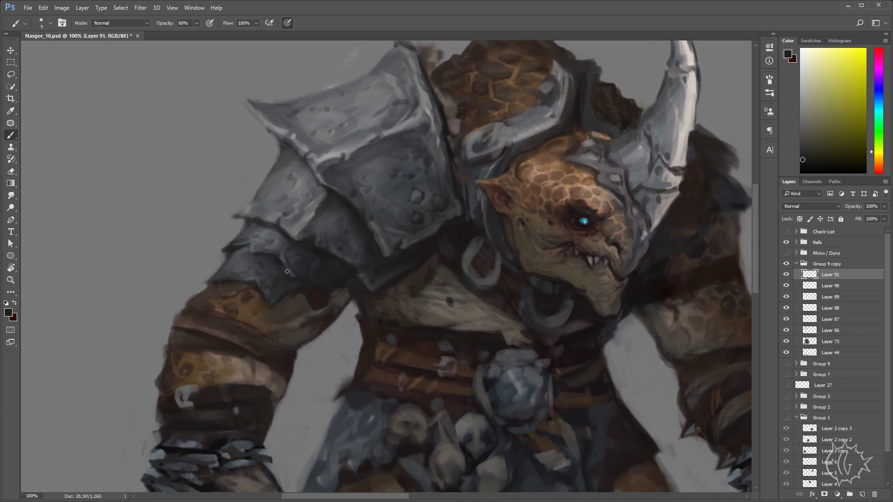
# - Zoom out, sample grey-green and dark brown tones, then zoom to 100% around the head
pyautogui.hotkey('ctrl', '-')
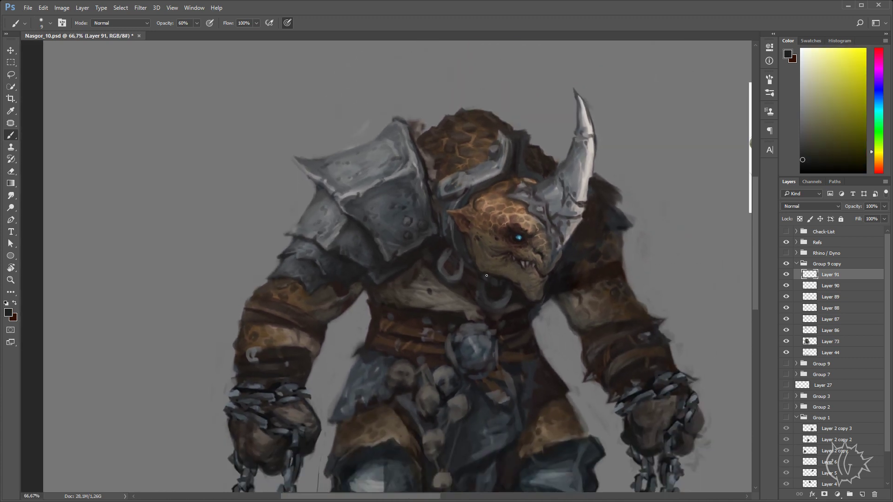
pyautogui.moveTo(494, 297); pyautogui.dragTo(431, 287)
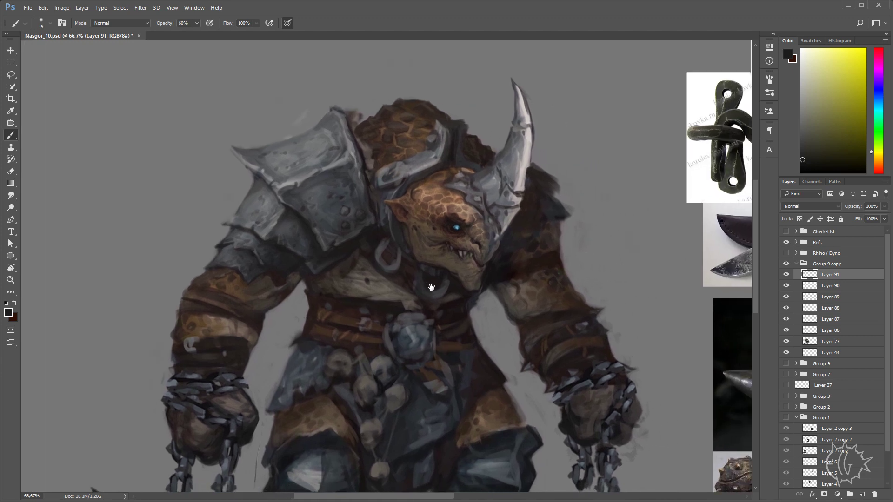
pyautogui.keyDown('alt'); pyautogui.click(319, 233); pyautogui.keyUp('alt')
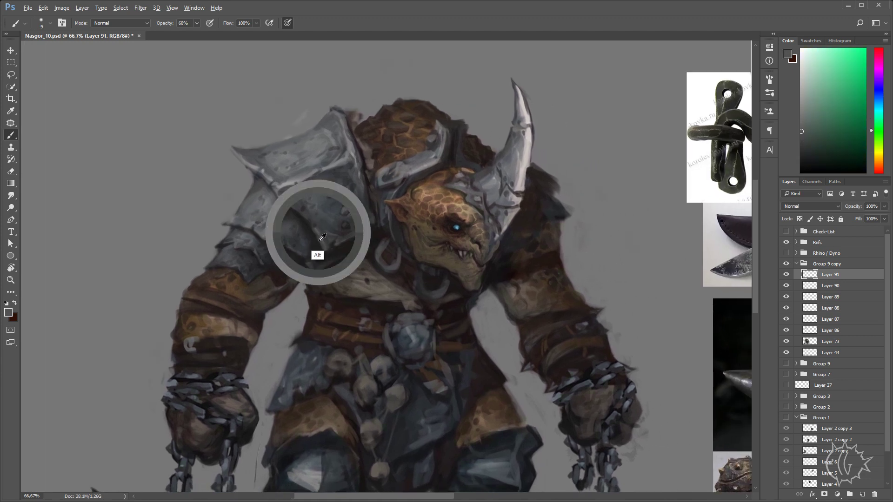
pyautogui.keyDown('alt'); pyautogui.click(319, 255); pyautogui.keyUp('alt')
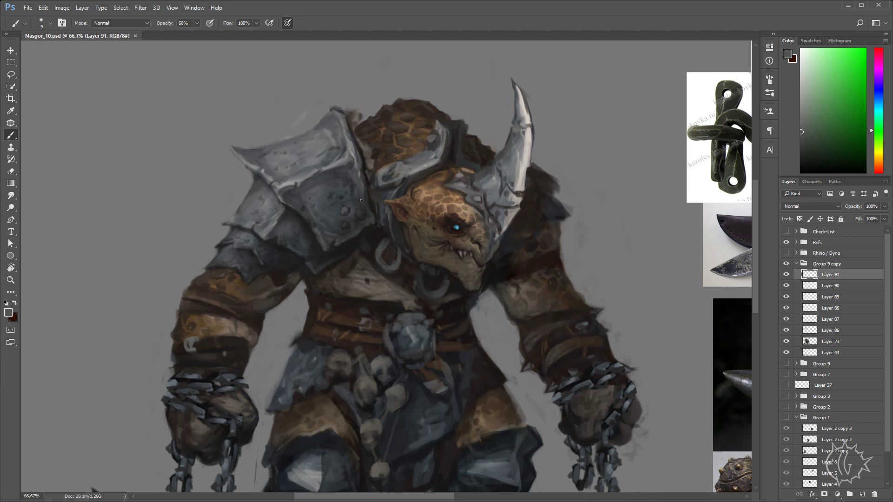
pyautogui.keyDown('alt'); pyautogui.click(364, 166); pyautogui.keyUp('alt')
pyautogui.hotkey('ctrl', '+')
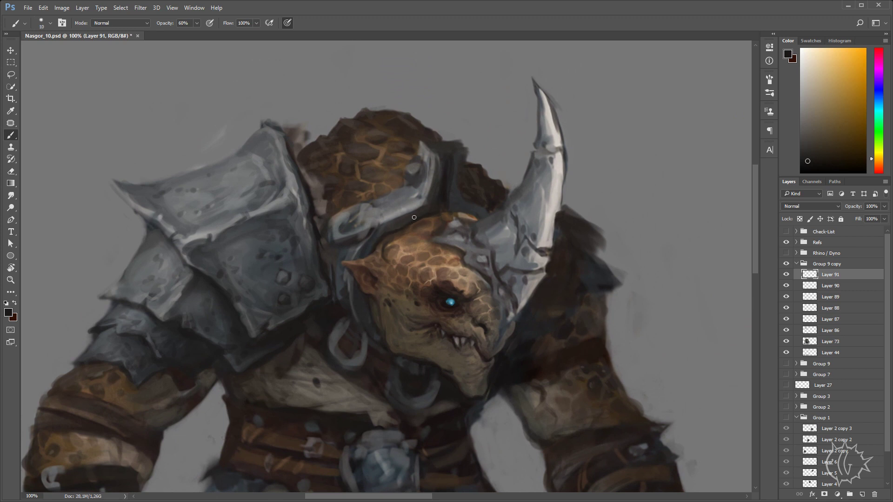
# - Paint a darker stroke along the helmet edge with a sampled cyan-tinted grey
pyautogui.keyDown('alt'); pyautogui.click(370, 238); pyautogui.keyUp('alt')
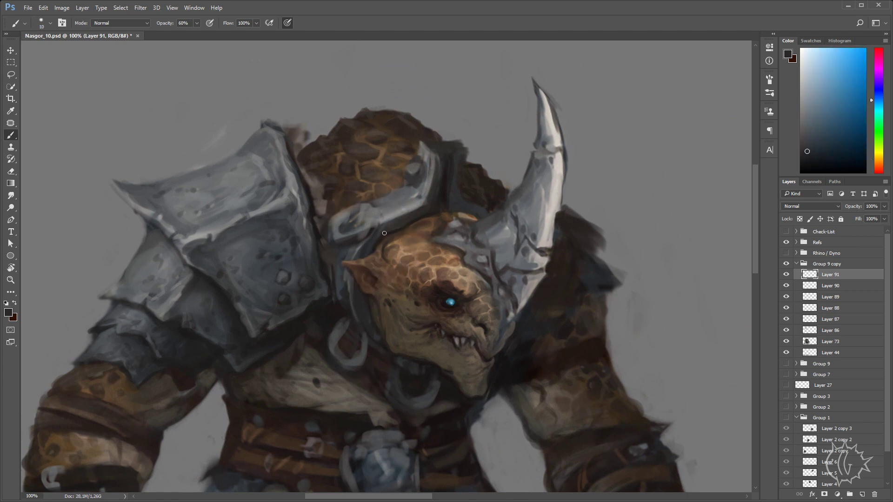
pyautogui.keyDown('alt'); pyautogui.click(409, 209); pyautogui.keyUp('alt')
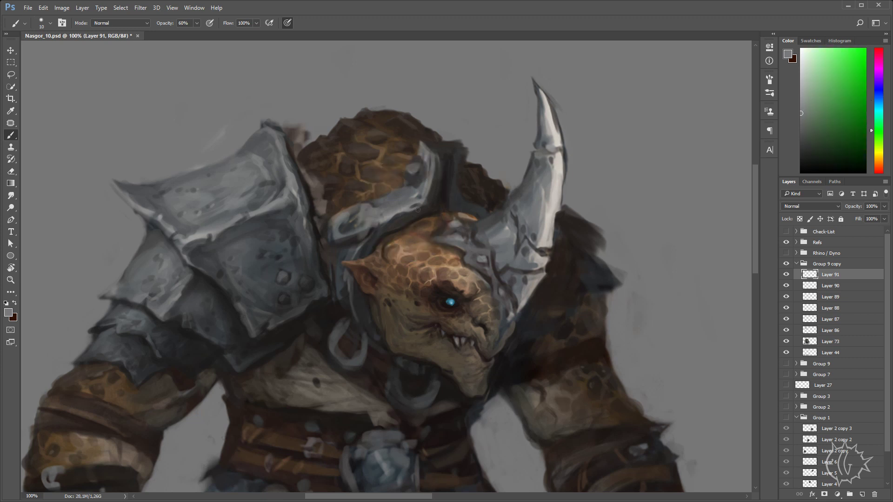
pyautogui.keyDown('alt'); pyautogui.click(380, 228); pyautogui.keyUp('alt')
pyautogui.moveTo(379, 222); pyautogui.dragTo(393, 216)
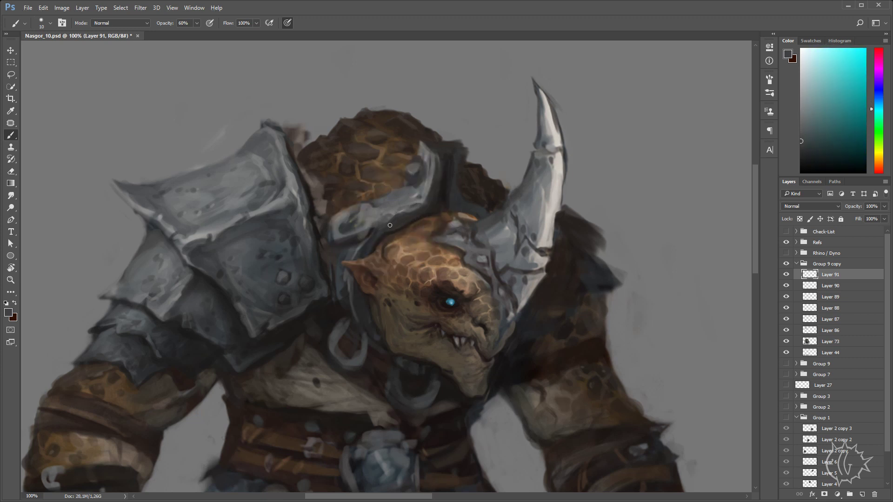
# - Repaint the horn edge in light grey and darken the helmet band with a faint stroke
pyautogui.keyDown('alt'); pyautogui.click(543, 236); pyautogui.keyUp('alt')
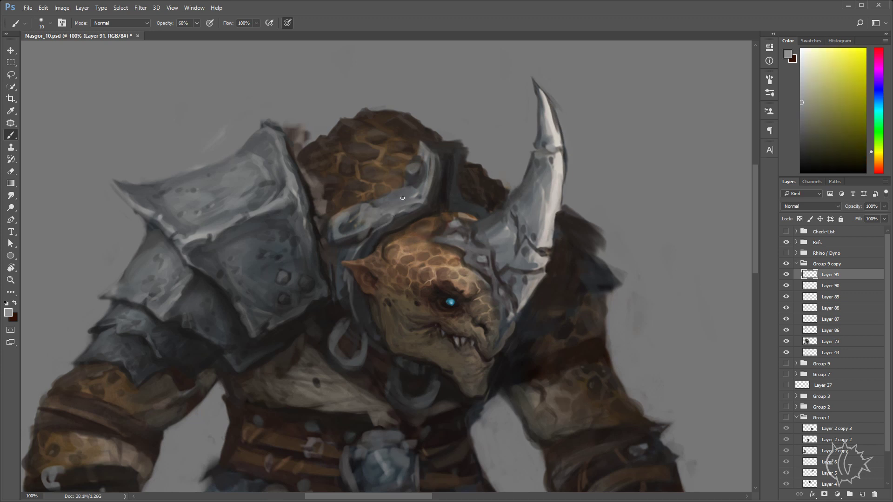
pyautogui.keyDown('alt'); pyautogui.click(395, 239); pyautogui.keyUp('alt')
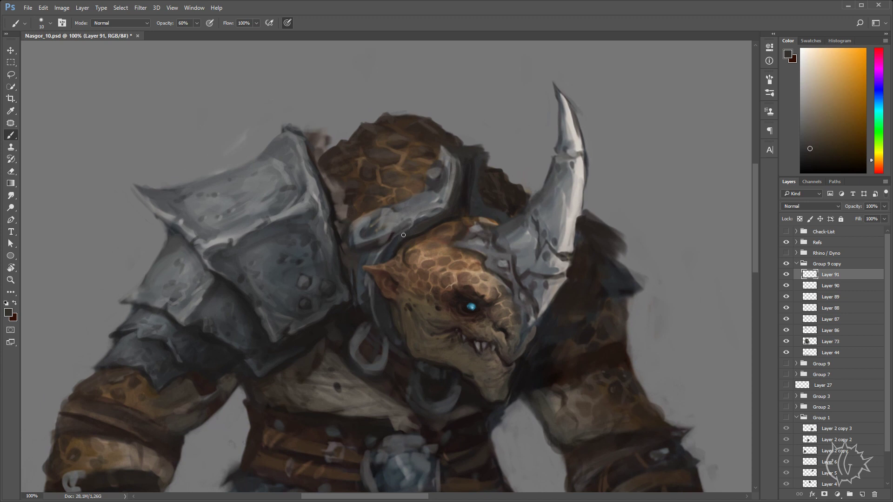
pyautogui.keyDown('alt'); pyautogui.click(397, 224); pyautogui.keyUp('alt')
pyautogui.moveTo(551, 235); pyautogui.dragTo(549, 227)
pyautogui.keyDown('alt'); pyautogui.click(540, 224); pyautogui.keyUp('alt')
pyautogui.moveTo(398, 222); pyautogui.dragTo(420, 216)
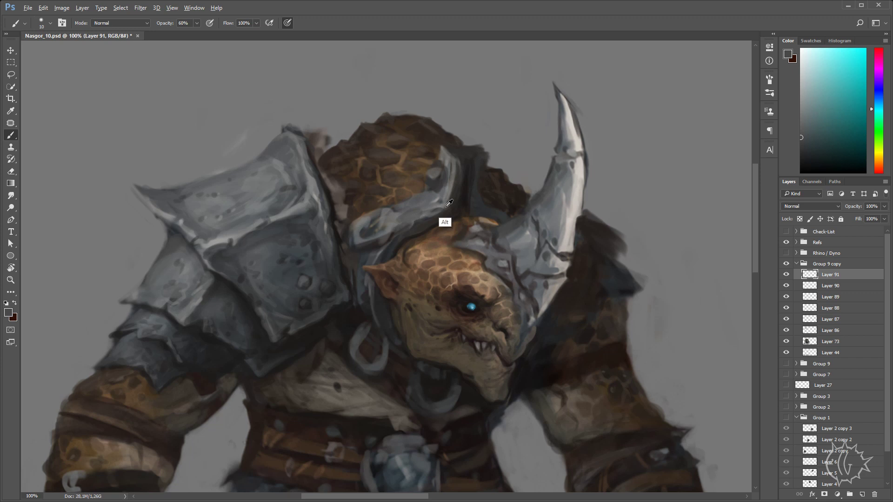
# - Add a light blue-grey highlight on the helmet band, then sample dark brown and grey shades
pyautogui.keyDown('alt'); pyautogui.click(437, 223); pyautogui.keyUp('alt')
pyautogui.keyDown('alt'); pyautogui.click(422, 240); pyautogui.keyUp('alt')
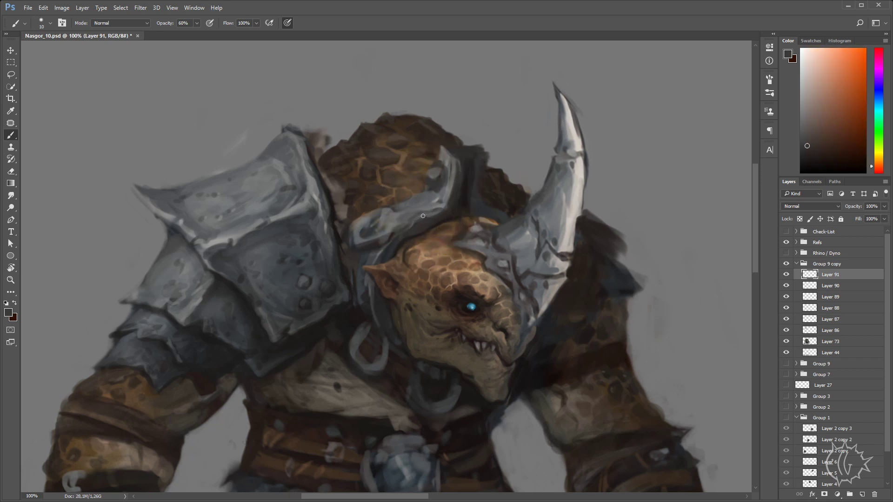
pyautogui.keyDown('alt'); pyautogui.click(426, 221); pyautogui.keyUp('alt')
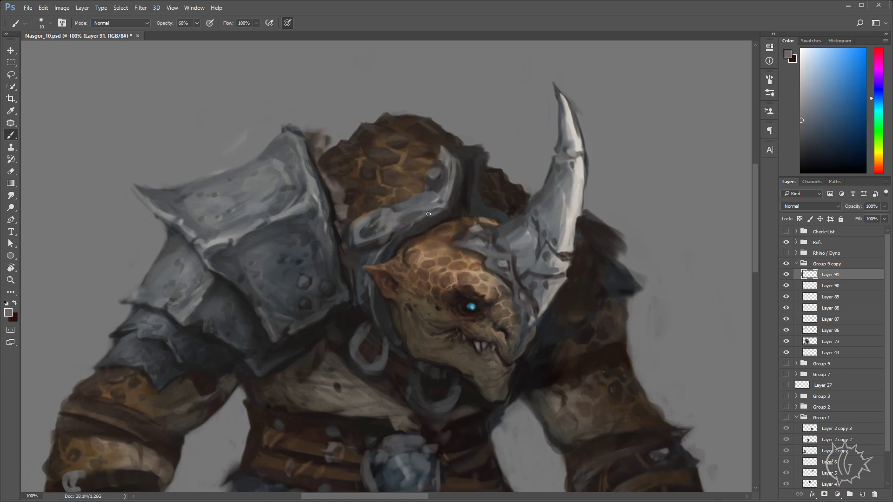
pyautogui.moveTo(428, 214); pyautogui.dragTo(417, 215)
pyautogui.keyDown('alt'); pyautogui.click(421, 248); pyautogui.keyUp('alt')
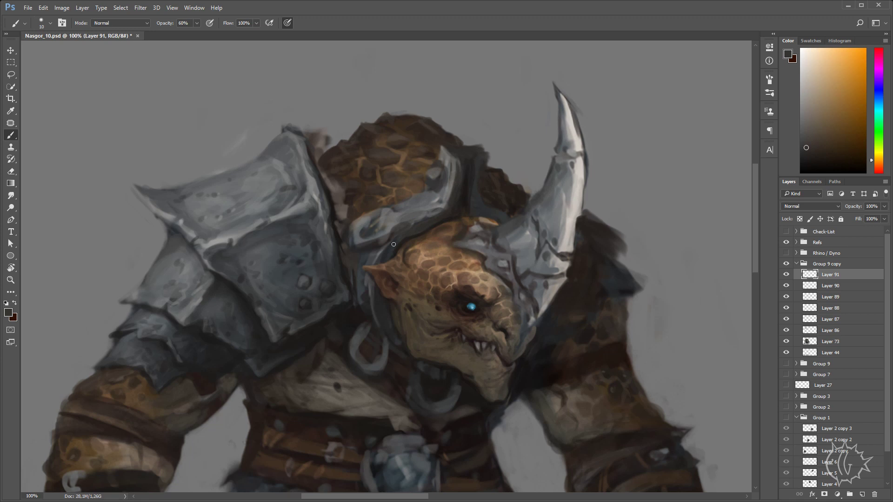
pyautogui.keyDown('alt'); pyautogui.click(428, 222); pyautogui.keyUp('alt')
pyautogui.keyDown('alt'); pyautogui.click(398, 236); pyautogui.keyUp('alt')
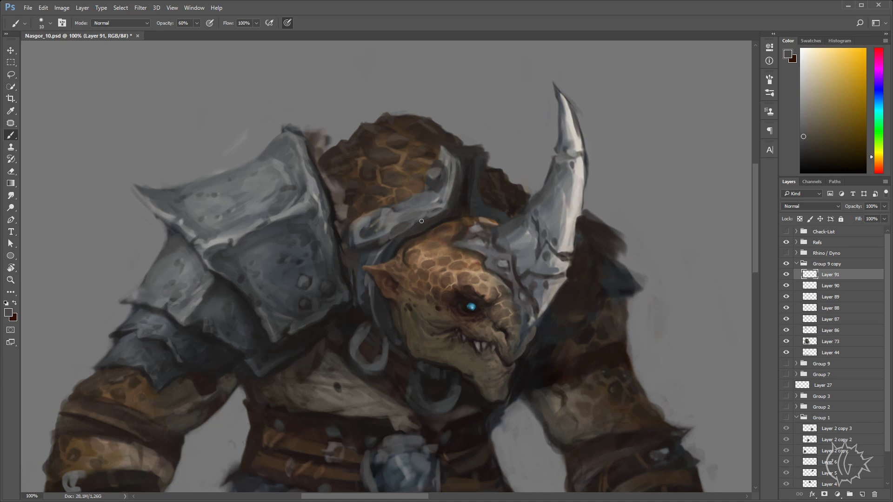
# - Sample warm, bluish and cyan-tinted helmet greys, dark brown and a light highlight grey
pyautogui.keyDown('alt'); pyautogui.click(392, 247); pyautogui.keyUp('alt')
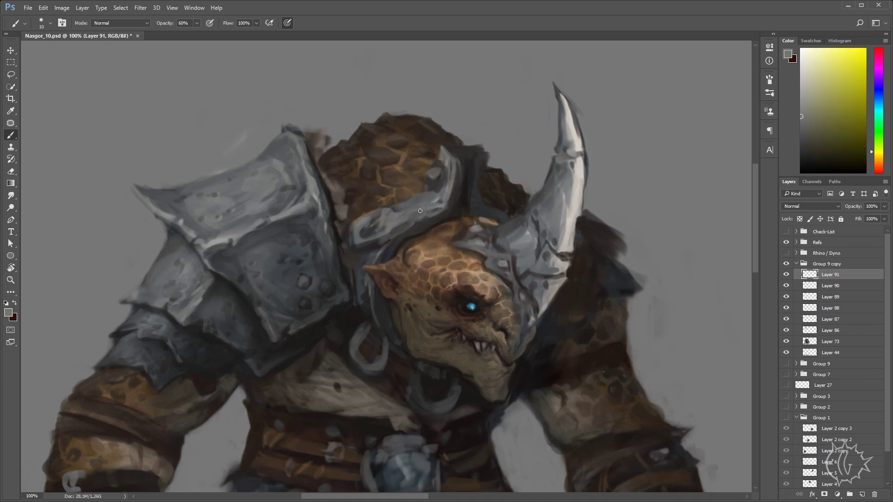
pyautogui.keyDown('alt'); pyautogui.click(424, 221); pyautogui.keyUp('alt')
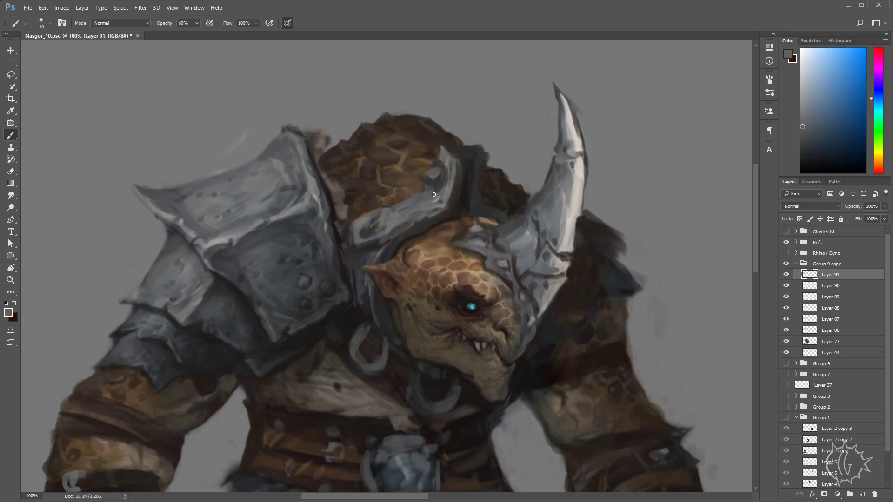
pyautogui.keyDown('alt'); pyautogui.click(443, 226); pyautogui.keyUp('alt')
pyautogui.keyDown('alt'); pyautogui.click(389, 255); pyautogui.keyUp('alt')
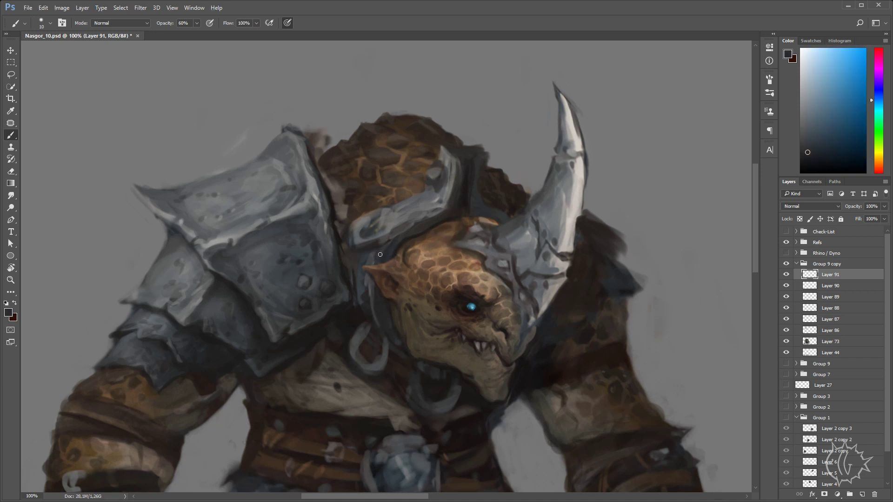
pyautogui.keyDown('alt'); pyautogui.click(382, 262); pyautogui.keyUp('alt')
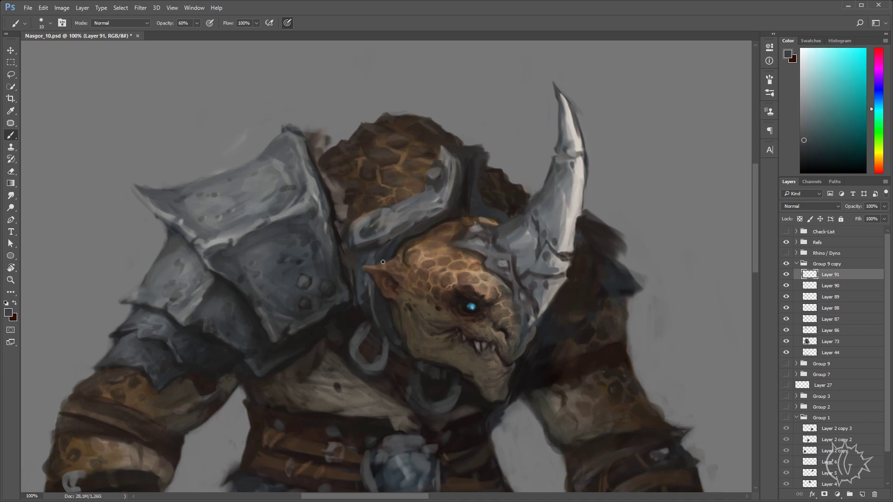
pyautogui.keyDown('alt'); pyautogui.click(411, 259); pyautogui.keyUp('alt')
pyautogui.keyDown('alt'); pyautogui.click(409, 212); pyautogui.keyUp('alt')
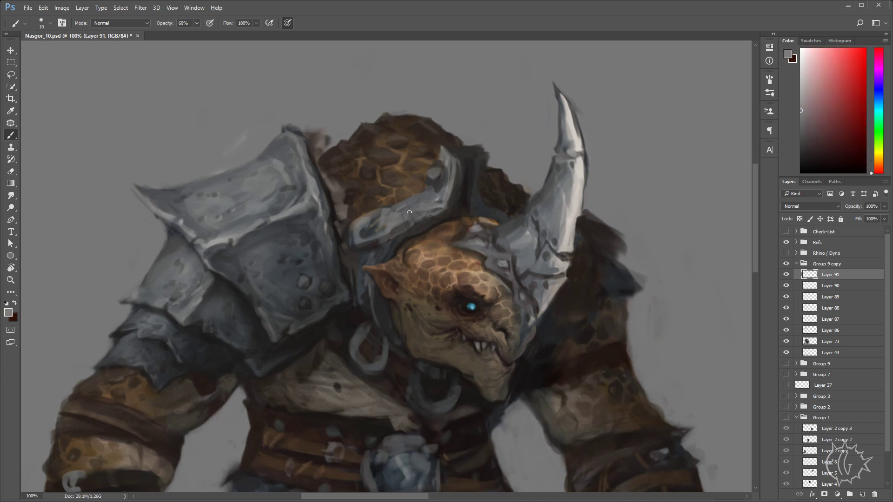
# - Shift the view to the head and shoulders and sample dark browns, greenish and bluish greys
pyautogui.moveTo(434, 227); pyautogui.dragTo(462, 207)
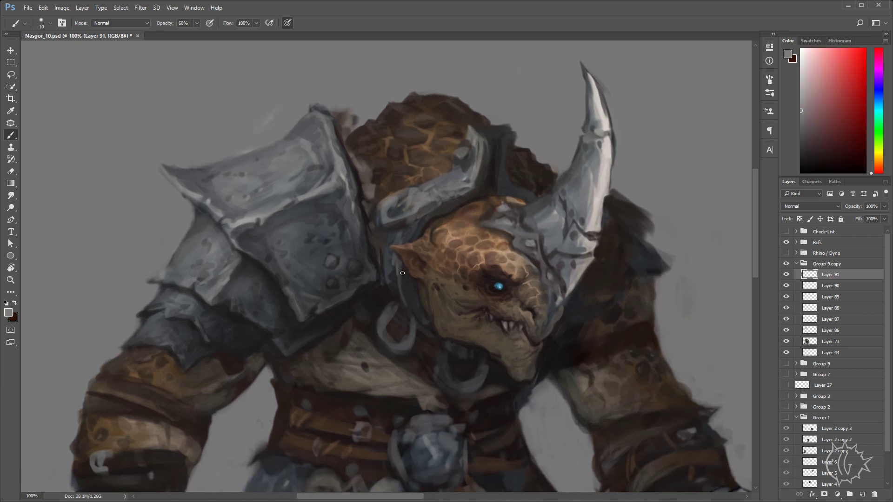
pyautogui.keyDown('alt'); pyautogui.click(406, 278); pyautogui.keyUp('alt')
pyautogui.keyDown('alt'); pyautogui.click(433, 328); pyautogui.keyUp('alt')
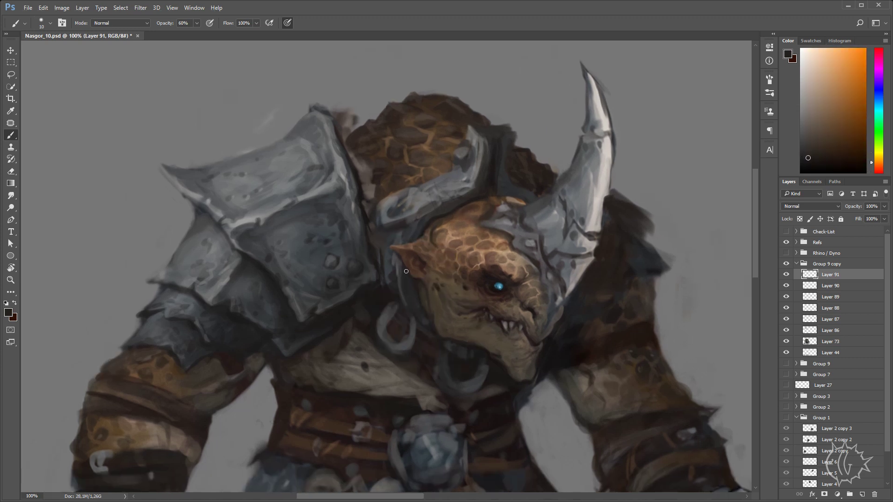
pyautogui.keyDown('alt'); pyautogui.click(404, 279); pyautogui.keyUp('alt')
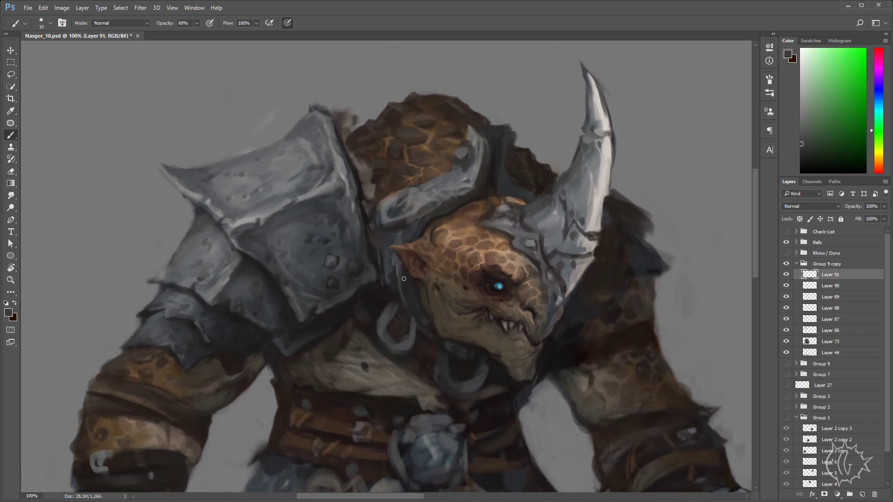
pyautogui.keyDown('alt'); pyautogui.click(493, 205); pyautogui.keyUp('alt')
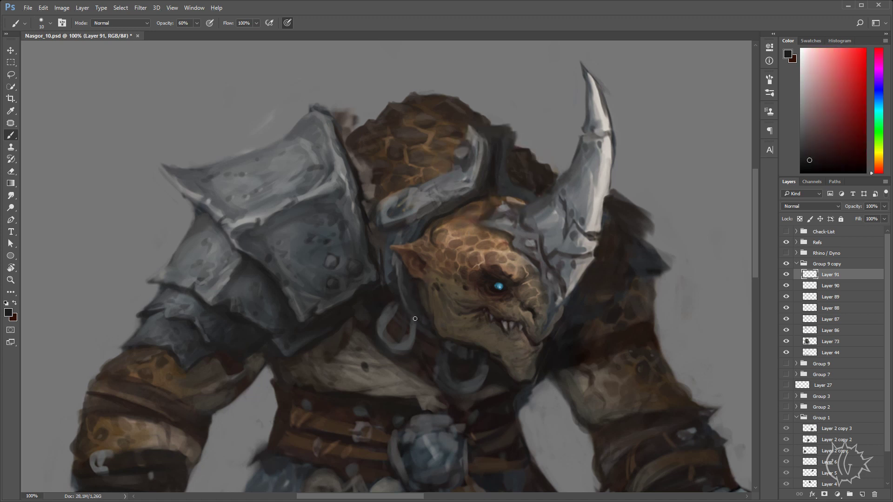
pyautogui.keyDown('alt'); pyautogui.click(392, 279); pyautogui.keyUp('alt')
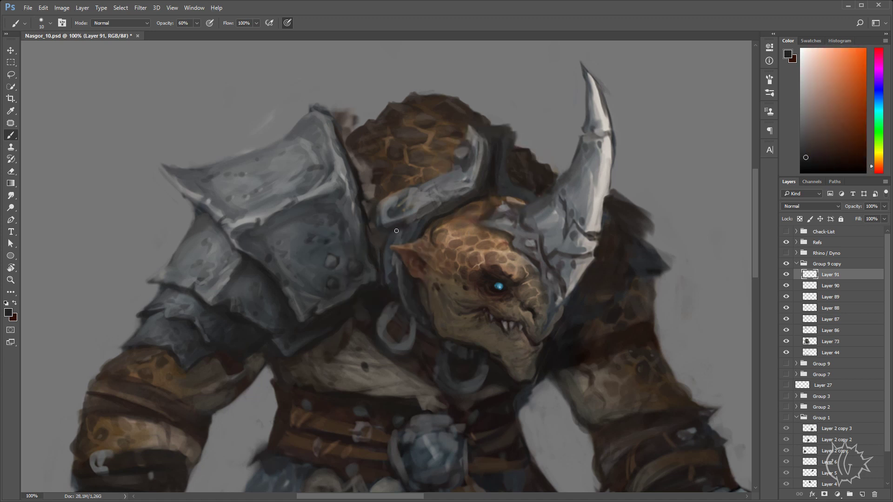
pyautogui.keyDown('alt'); pyautogui.click(397, 269); pyautogui.keyUp('alt')
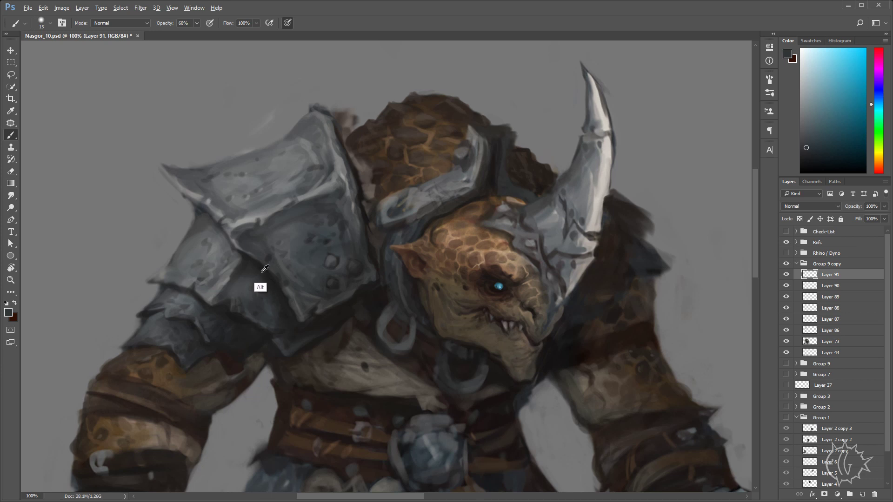
pyautogui.keyDown('alt'); pyautogui.click(259, 289); pyautogui.keyUp('alt')
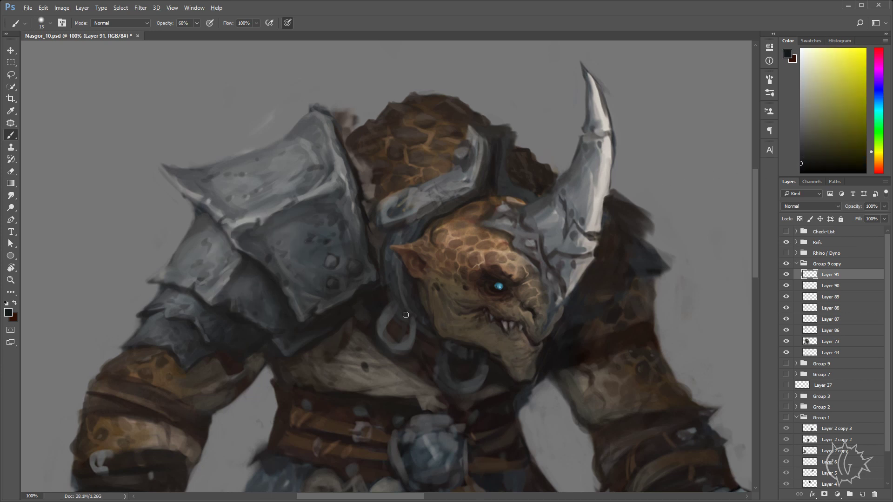
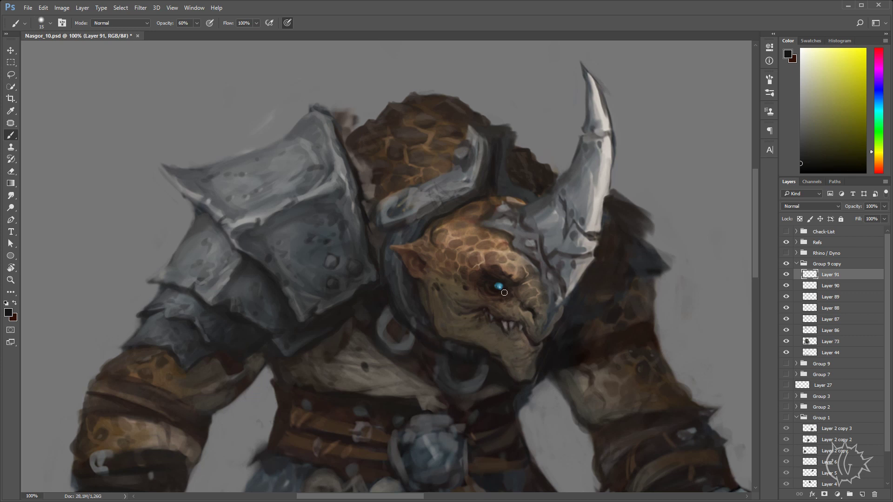
# - Sample reddish, brown and yellow skin tones, then zoom to 200% on the helmet
pyautogui.keyDown('alt'); pyautogui.click(404, 317); pyautogui.keyUp('alt')
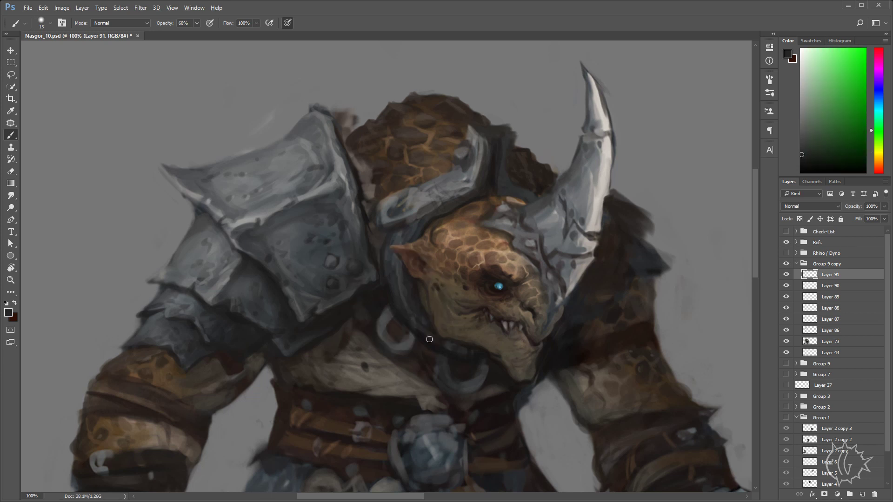
pyautogui.keyDown('alt'); pyautogui.click(421, 320); pyautogui.keyUp('alt')
pyautogui.keyDown('alt'); pyautogui.click(403, 301); pyautogui.keyUp('alt')
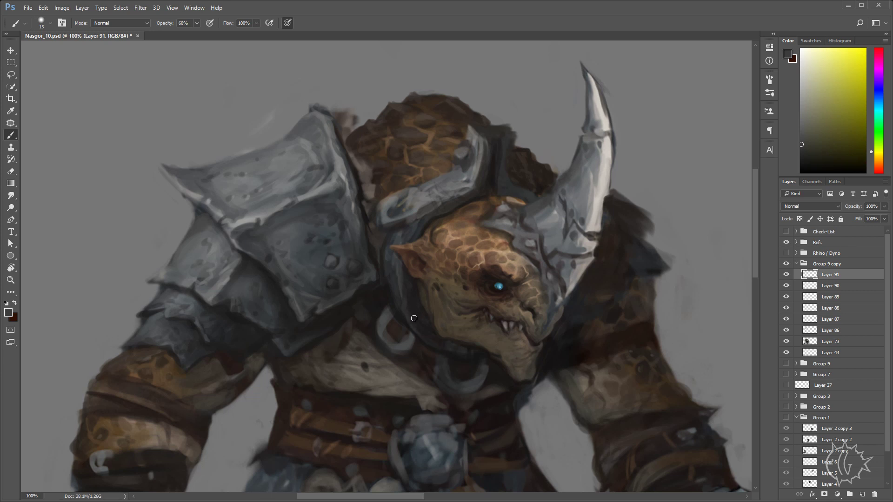
pyautogui.keyDown('alt'); pyautogui.click(416, 304); pyautogui.keyUp('alt')
pyautogui.moveTo(455, 284)
pyautogui.mouseDown()
pyautogui.moveTo(432, 321)
pyautogui.moveTo(427, 231)
pyautogui.moveTo(449, 166)
pyautogui.mouseUp()
pyautogui.keyDown('alt'); pyautogui.click(461, 234); pyautogui.keyUp('alt')
pyautogui.scroll(1, 472, 213)
pyautogui.keyDown('alt'); pyautogui.click(431, 258); pyautogui.keyUp('alt')
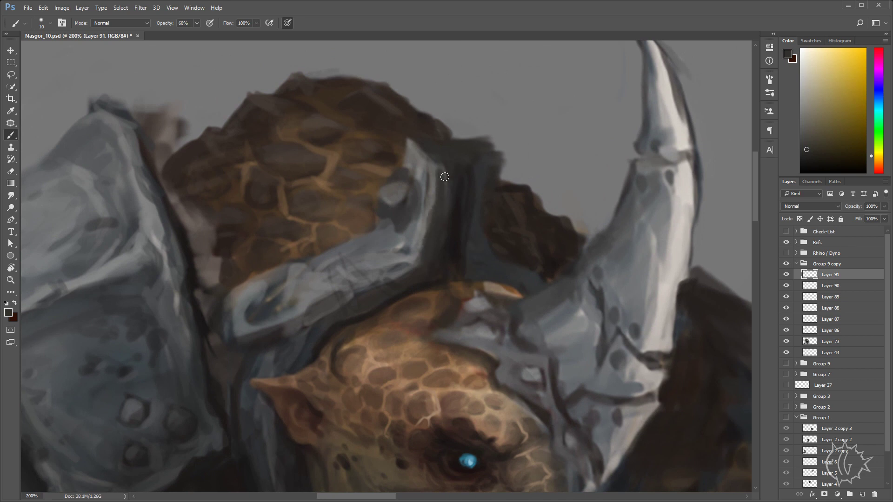
# - Darken the armour edge up to the helmet top and lay dark grey over the plate top
pyautogui.keyDown('alt'); pyautogui.click(449, 190); pyautogui.keyUp('alt')
pyautogui.moveTo(456, 209); pyautogui.dragTo(458, 171)
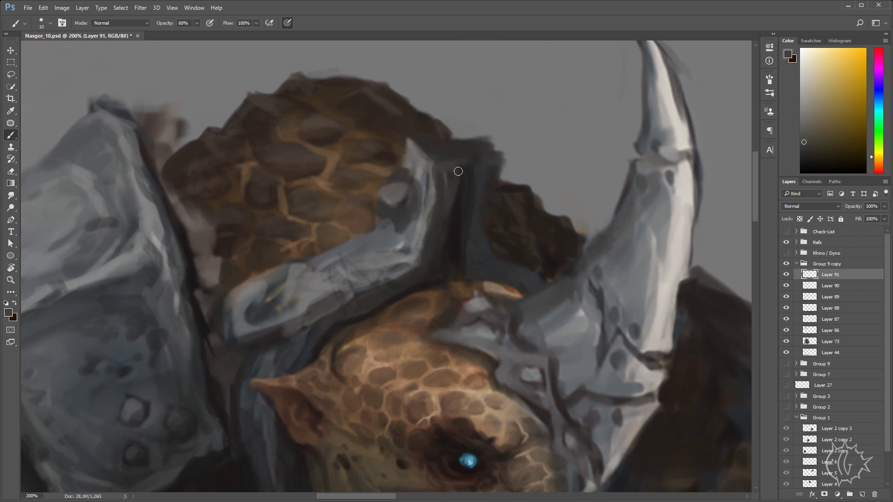
pyautogui.keyDown('alt'); pyautogui.click(454, 231); pyautogui.keyUp('alt')
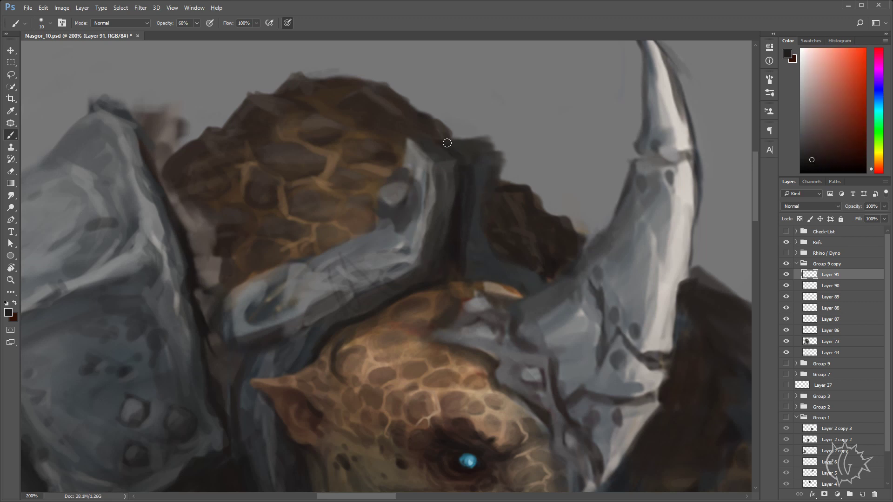
pyautogui.moveTo(464, 176); pyautogui.dragTo(448, 142)
pyautogui.keyDown('alt'); pyautogui.click(407, 159); pyautogui.keyUp('alt')
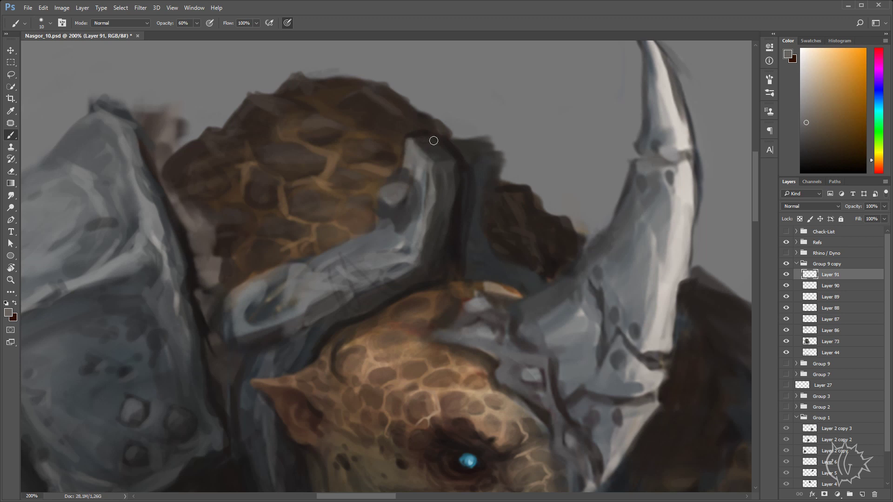
pyautogui.keyDown('alt'); pyautogui.click(418, 140); pyautogui.keyUp('alt')
pyautogui.moveTo(425, 140)
pyautogui.mouseDown()
pyautogui.moveTo(447, 157)
pyautogui.moveTo(454, 151)
pyautogui.mouseUp()
pyautogui.keyDown('alt'); pyautogui.click(465, 164); pyautogui.keyUp('alt')
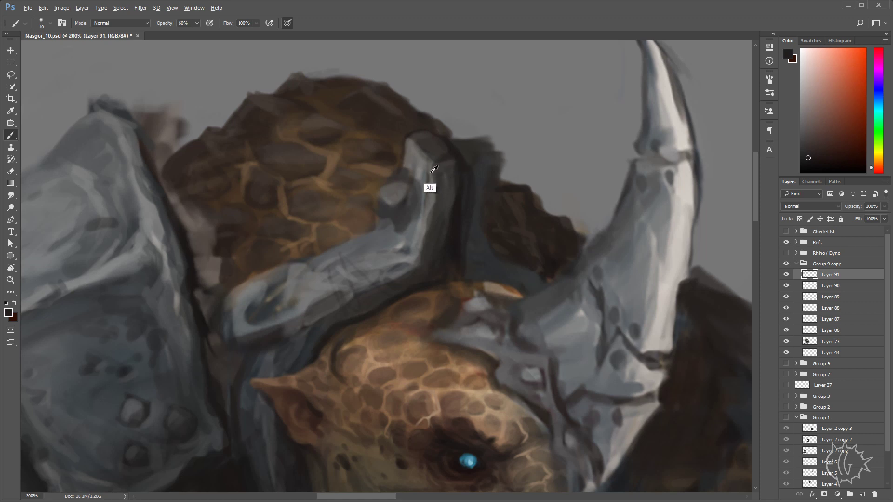
# - Paint a warm dark stroke along the strap's upper edge behind the light plate
pyautogui.keyDown('alt'); pyautogui.click(439, 165); pyautogui.keyUp('alt')
pyautogui.keyDown('alt'); pyautogui.click(451, 162); pyautogui.keyUp('alt')
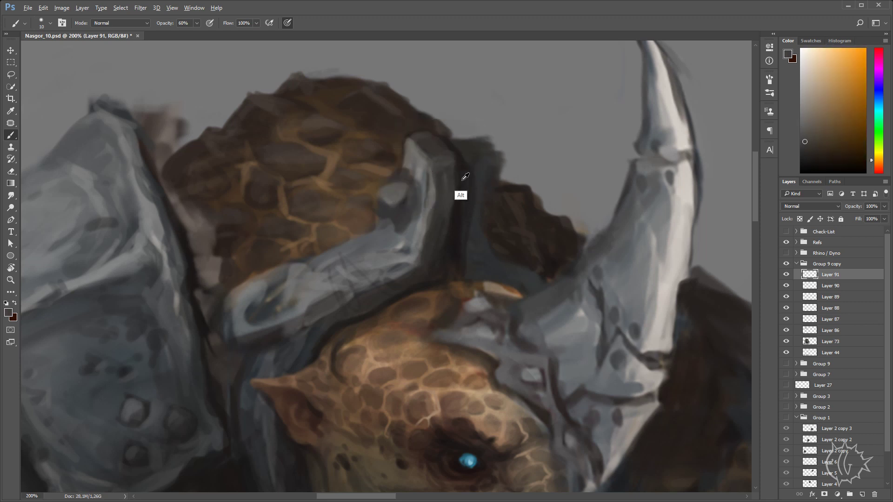
pyautogui.keyDown('alt'); pyautogui.click(460, 182); pyautogui.keyUp('alt')
pyautogui.moveTo(460, 135)
pyautogui.mouseDown()
pyautogui.moveTo(494, 145)
pyautogui.moveTo(499, 205)
pyautogui.mouseUp()
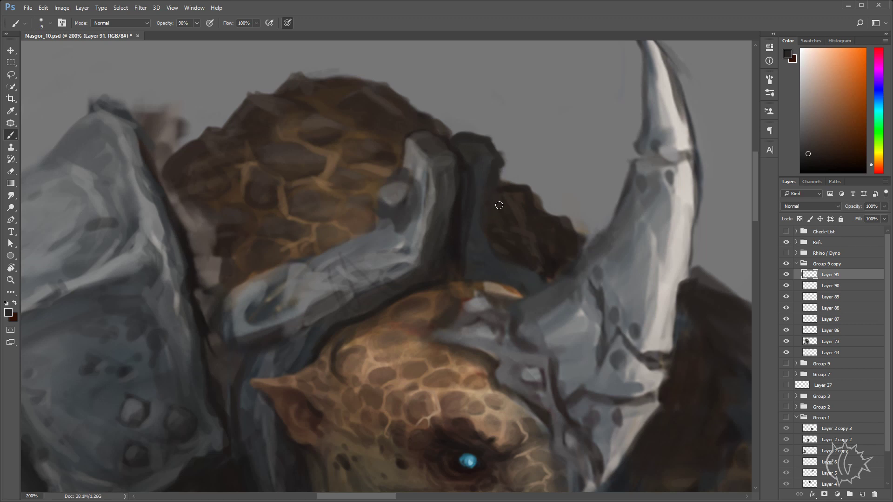
pyautogui.keyDown('alt'); pyautogui.click(483, 178); pyautogui.keyUp('alt')
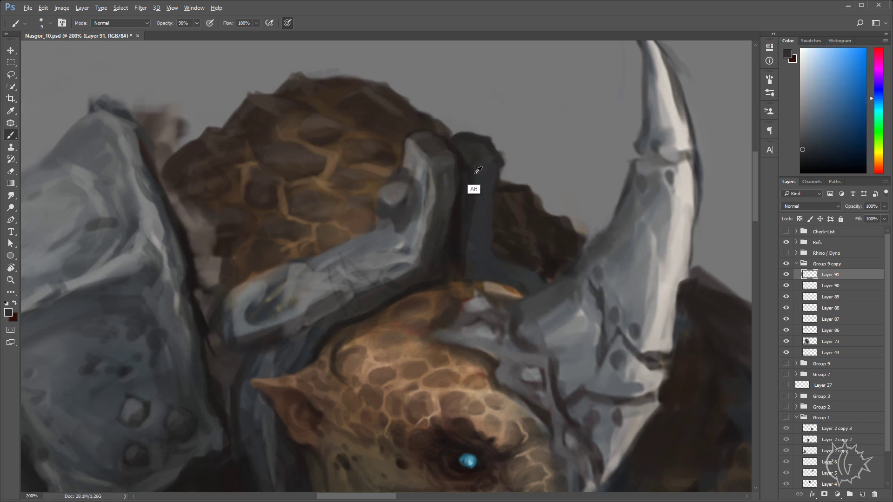
pyautogui.keyDown('alt'); pyautogui.click(474, 186); pyautogui.keyUp('alt')
# - Paint dark reddish-brown strokes along the strap's lower edge and over the armour edge highlight
pyautogui.keyDown('alt'); pyautogui.click(469, 255); pyautogui.keyUp('alt')
pyautogui.keyDown('alt'); pyautogui.click(483, 199); pyautogui.keyUp('alt')
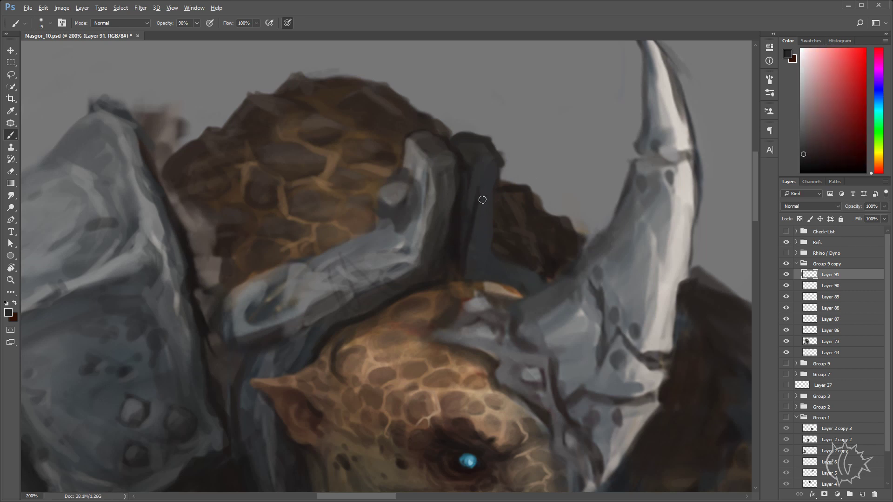
pyautogui.keyDown('alt'); pyautogui.click(481, 180); pyautogui.keyUp('alt')
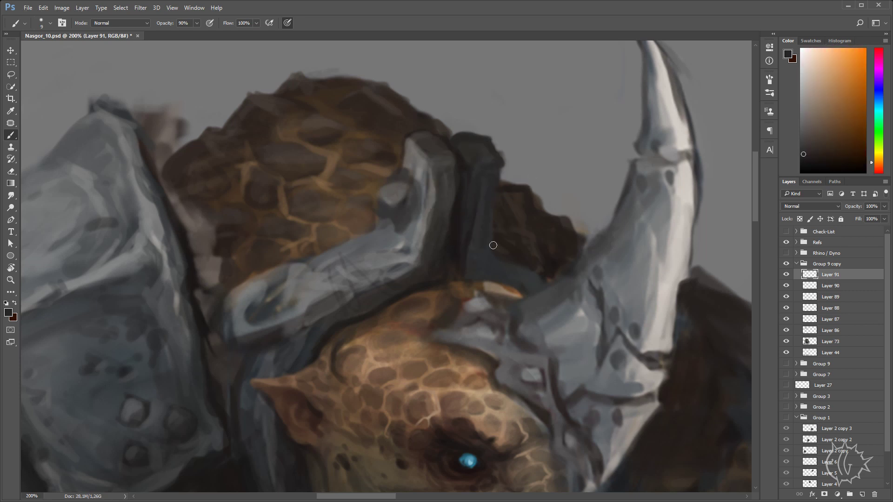
pyautogui.keyDown('alt'); pyautogui.click(456, 258); pyautogui.keyUp('alt')
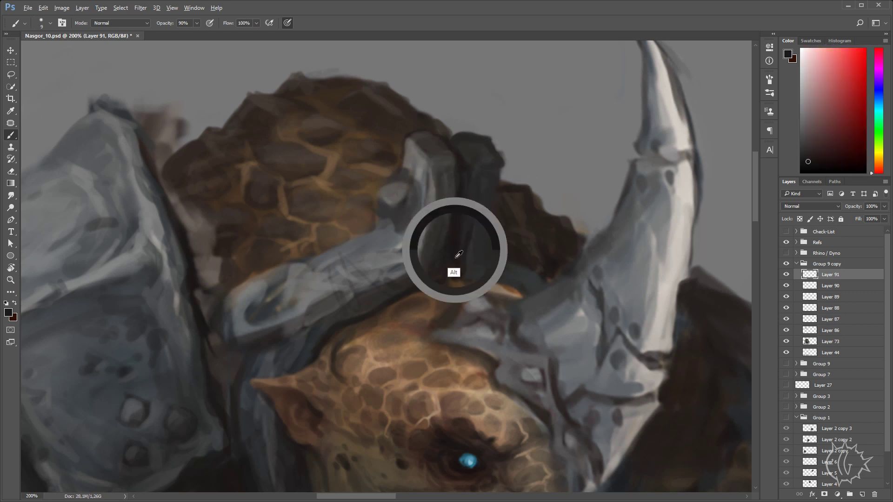
pyautogui.moveTo(467, 269); pyautogui.dragTo(509, 294)
pyautogui.keyDown('alt'); pyautogui.click(472, 312); pyautogui.keyUp('alt')
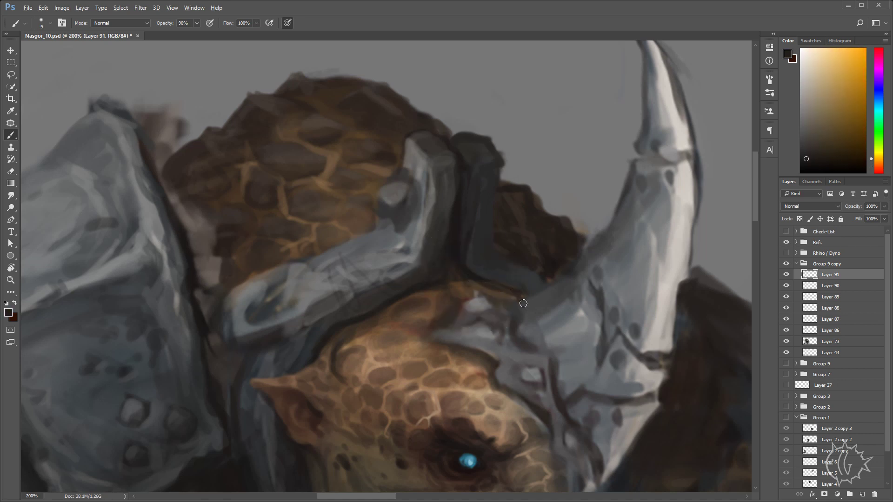
# - Pan around the helmet band, face and jaw while sampling orange and dark red tones
pyautogui.scroll(-3, 511, 260)
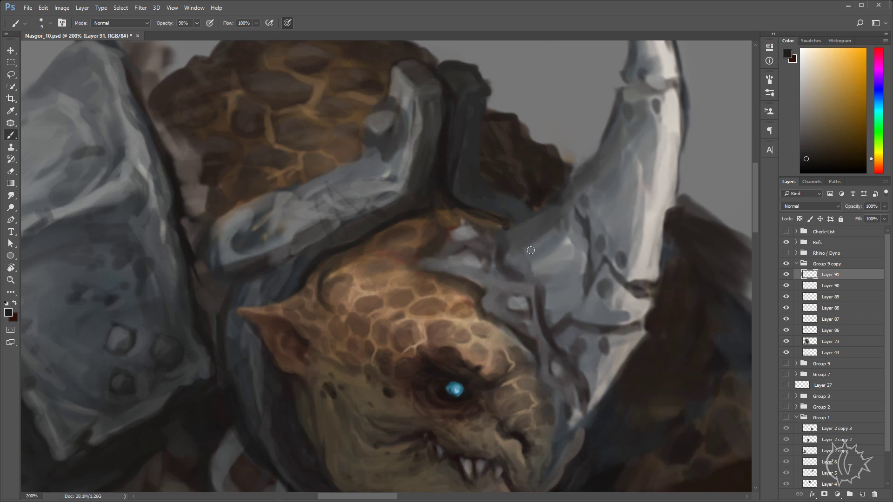
pyautogui.keyDown('alt'); pyautogui.click(437, 197); pyautogui.keyUp('alt')
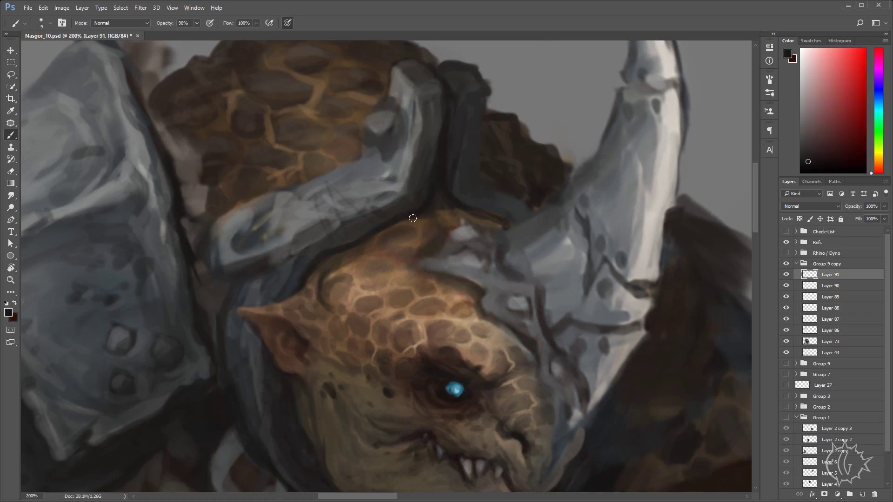
pyautogui.moveTo(514, 199); pyautogui.dragTo(474, 235)
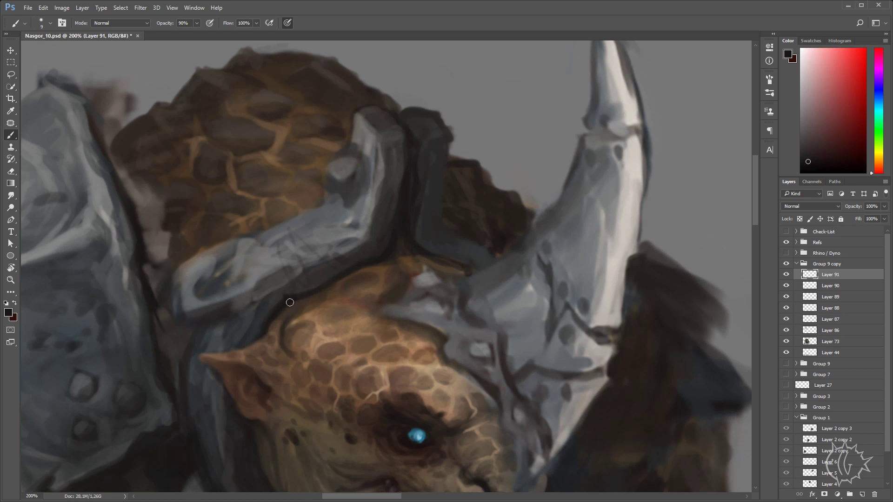
pyautogui.keyDown('alt'); pyautogui.click(297, 298); pyautogui.keyUp('alt')
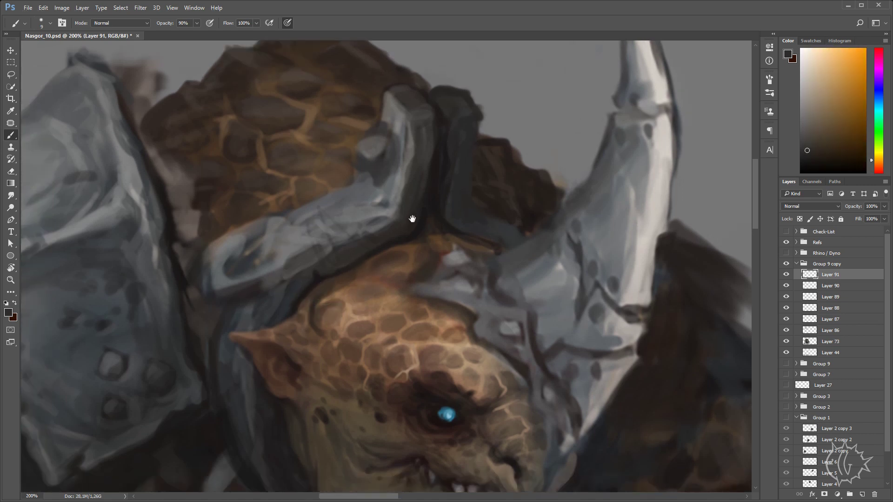
pyautogui.moveTo(373, 245); pyautogui.dragTo(411, 172)
pyautogui.keyDown('alt'); pyautogui.click(304, 311); pyautogui.keyUp('alt')
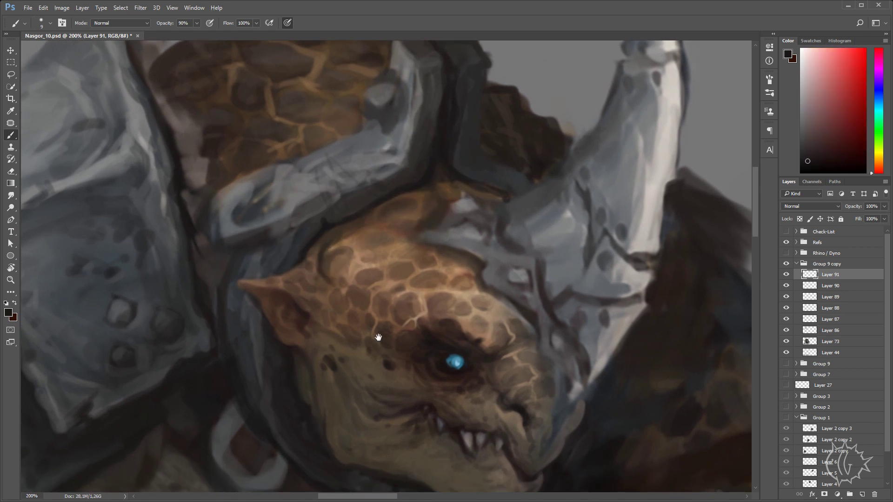
pyautogui.moveTo(312, 450); pyautogui.dragTo(334, 342)
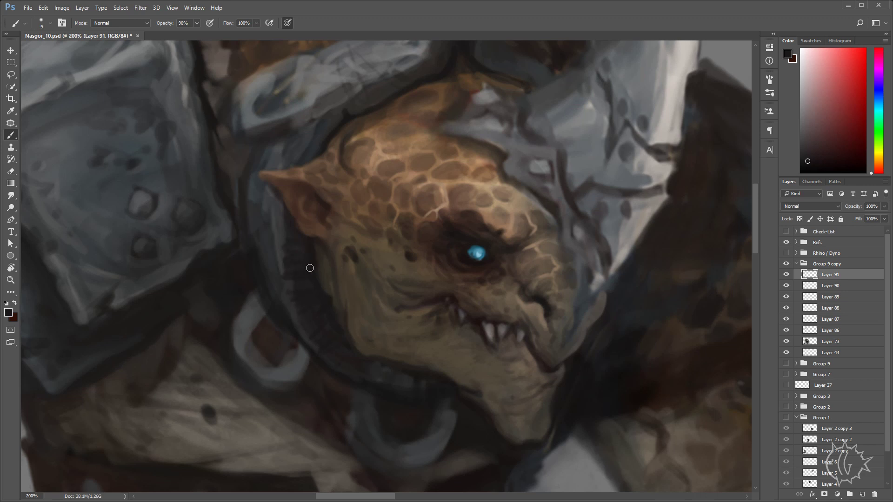
# - Brush light yellowish strokes onto the armour rim left of the ear
pyautogui.keyDown('alt'); pyautogui.click(286, 255); pyautogui.keyUp('alt')
pyautogui.keyDown('alt'); pyautogui.click(288, 260); pyautogui.keyUp('alt')
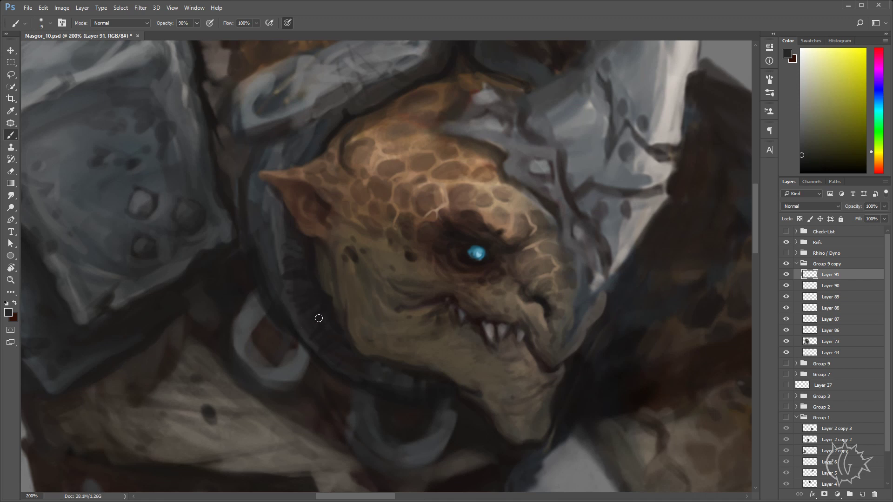
pyautogui.moveTo(409, 229); pyautogui.dragTo(413, 319)
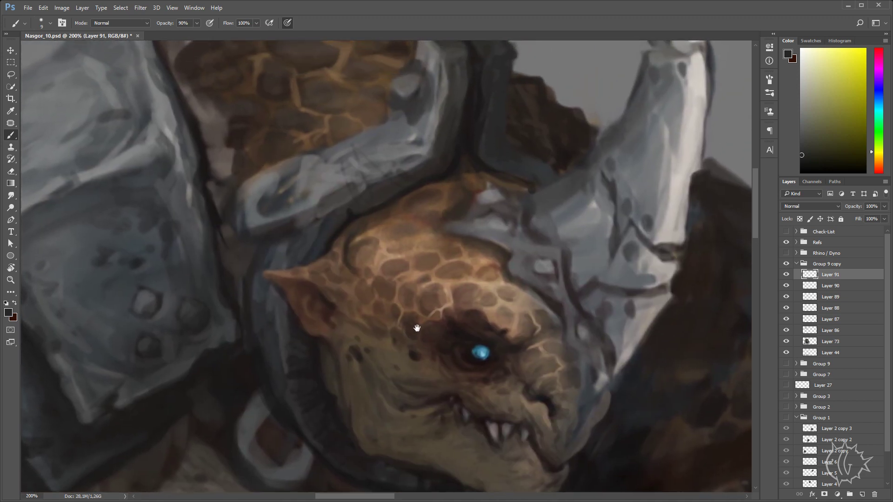
pyautogui.keyDown('alt'); pyautogui.click(299, 350); pyautogui.keyUp('alt')
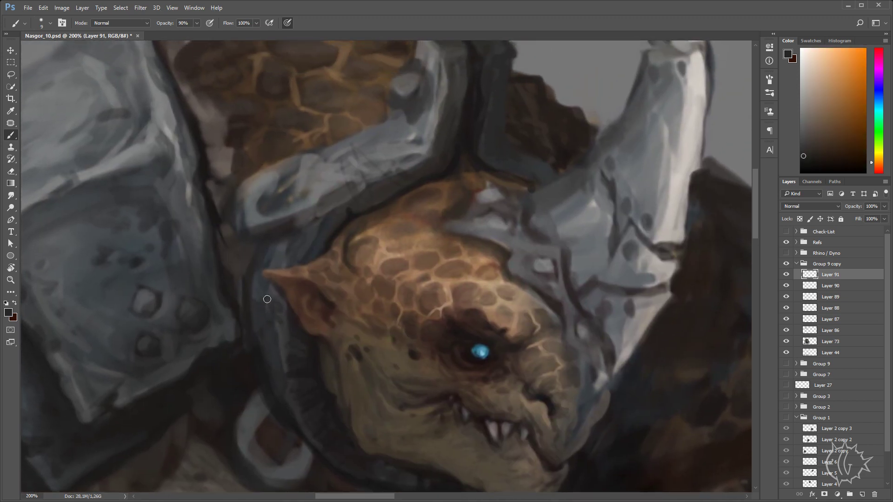
pyautogui.keyDown('alt'); pyautogui.click(284, 260); pyautogui.keyUp('alt')
pyautogui.moveTo(276, 260); pyautogui.dragTo(263, 297)
# - Return to the helmet top and sample dark red, light grey and orange-brown strap colours
pyautogui.moveTo(348, 211); pyautogui.dragTo(293, 291)
pyautogui.keyDown('alt'); pyautogui.click(352, 269); pyautogui.keyUp('alt')
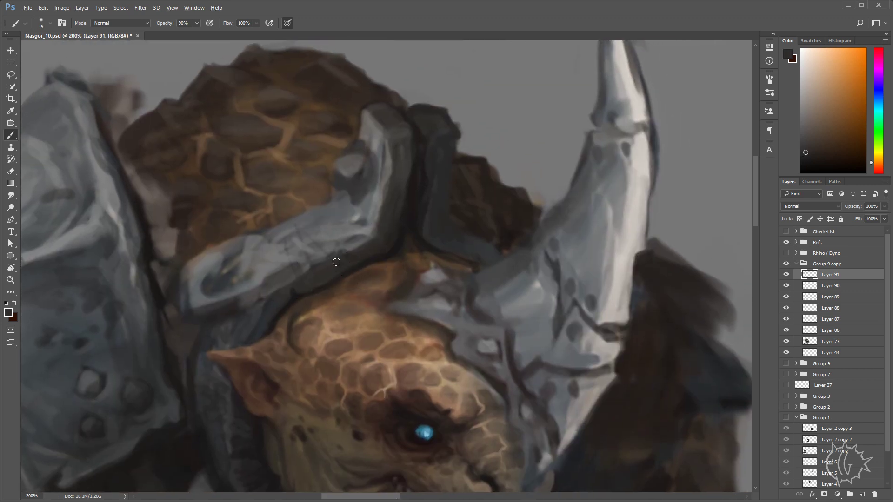
pyautogui.keyDown('alt'); pyautogui.click(329, 278); pyautogui.keyUp('alt')
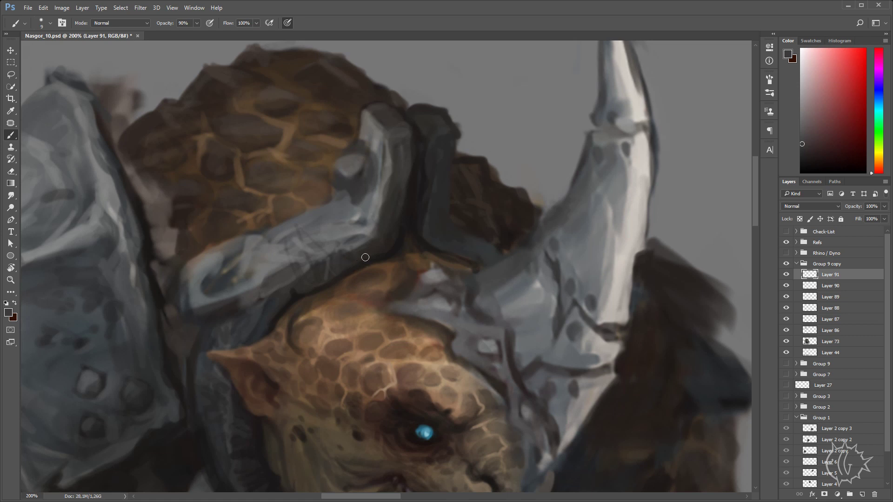
pyautogui.keyDown('alt'); pyautogui.click(398, 191); pyautogui.keyUp('alt')
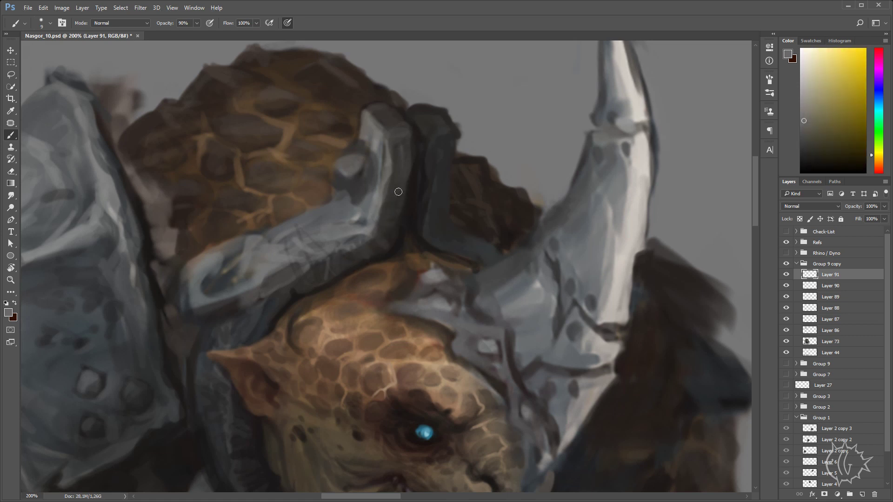
pyautogui.keyDown('alt'); pyautogui.click(402, 198); pyautogui.keyUp('alt')
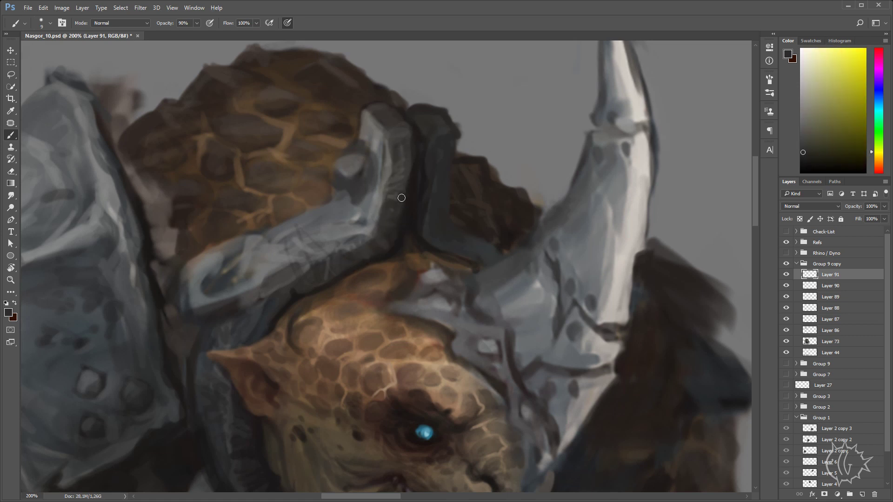
pyautogui.keyDown('alt'); pyautogui.click(393, 202); pyautogui.keyUp('alt')
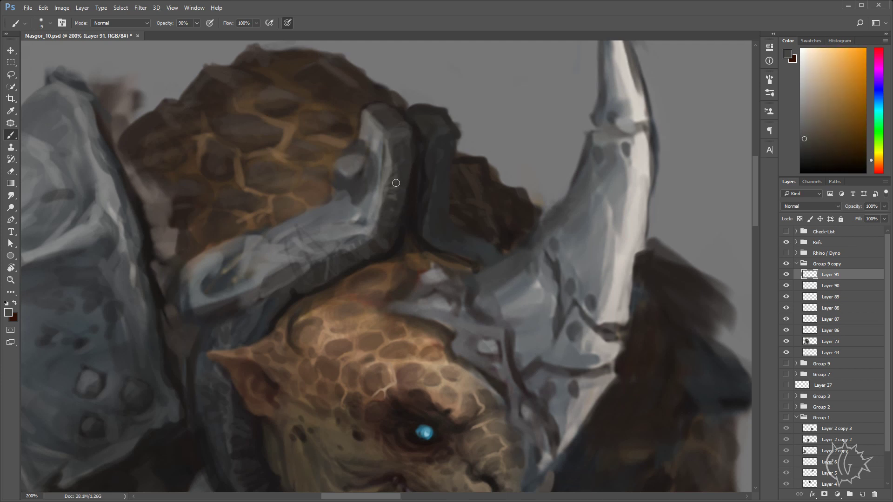
# - Center the helmet strap bolt in view, adding small brush marks near the strap
pyautogui.moveTo(460, 187); pyautogui.dragTo(420, 241)
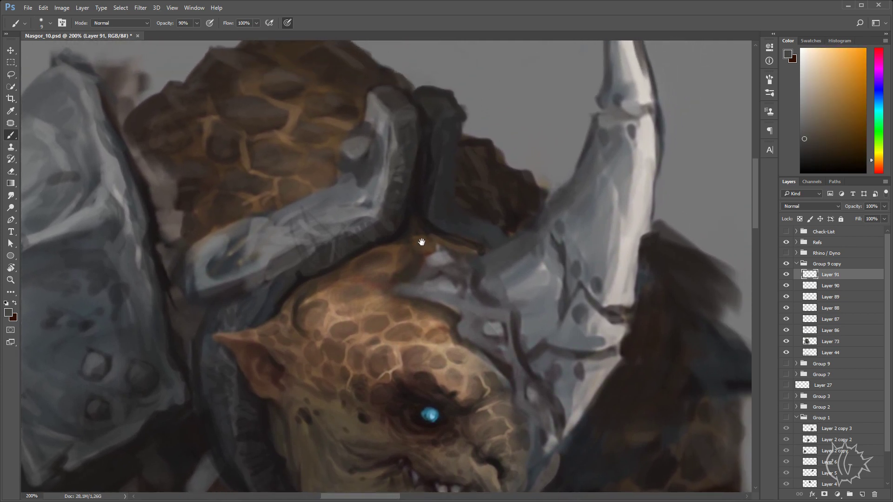
pyautogui.keyDown('alt'); pyautogui.click(405, 204); pyautogui.keyUp('alt')
pyautogui.moveTo(438, 191); pyautogui.dragTo(420, 256)
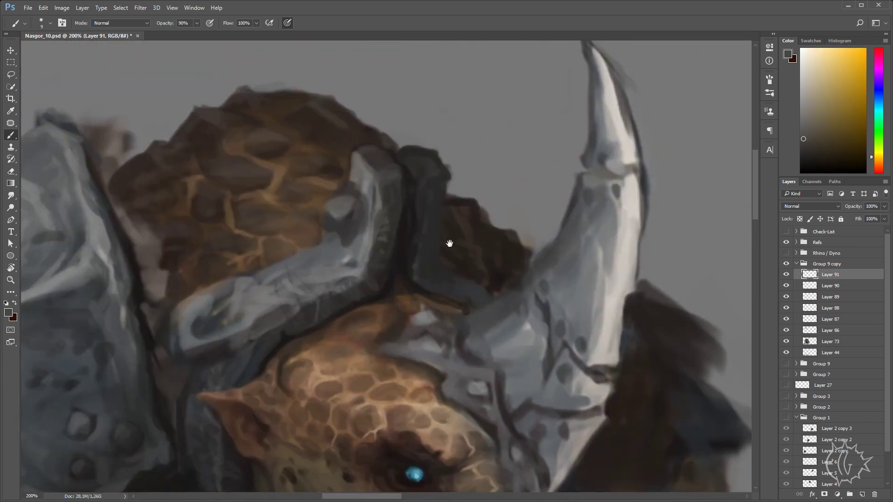
pyautogui.keyDown('alt'); pyautogui.click(413, 214); pyautogui.keyUp('alt')
pyautogui.moveTo(411, 212); pyautogui.dragTo(405, 216)
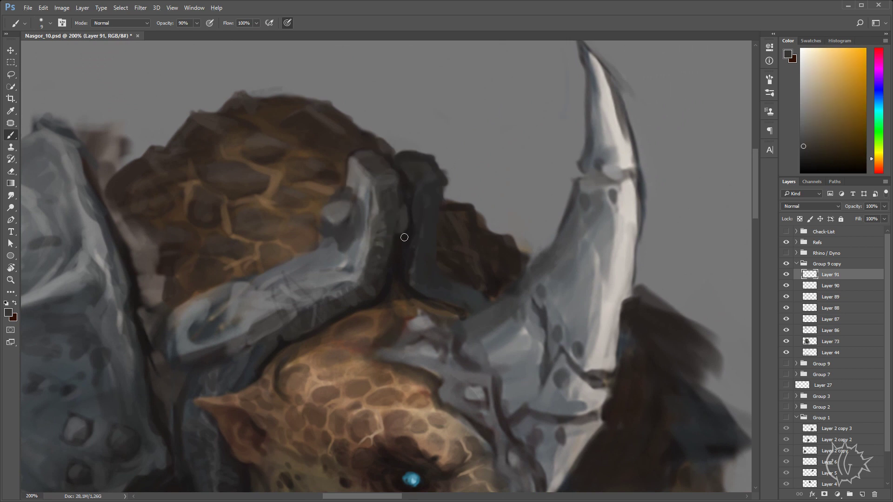
pyautogui.keyDown('alt'); pyautogui.click(411, 218); pyautogui.keyUp('alt')
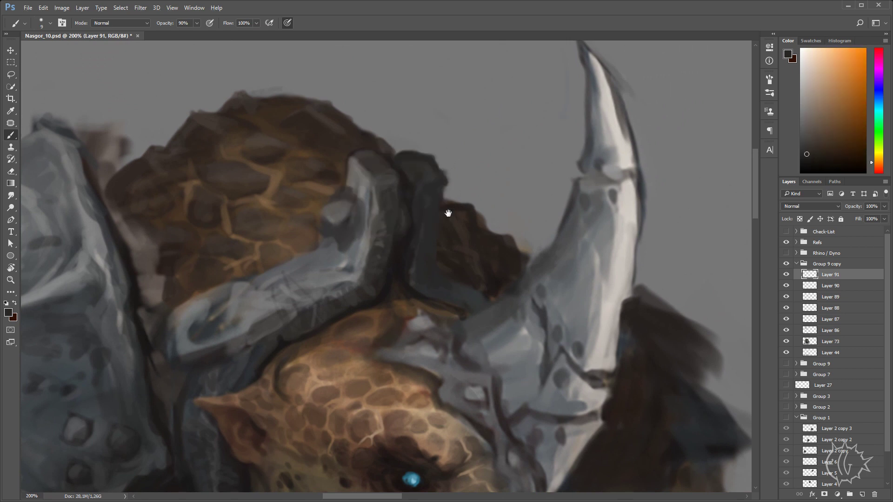
pyautogui.moveTo(448, 213); pyautogui.dragTo(424, 197)
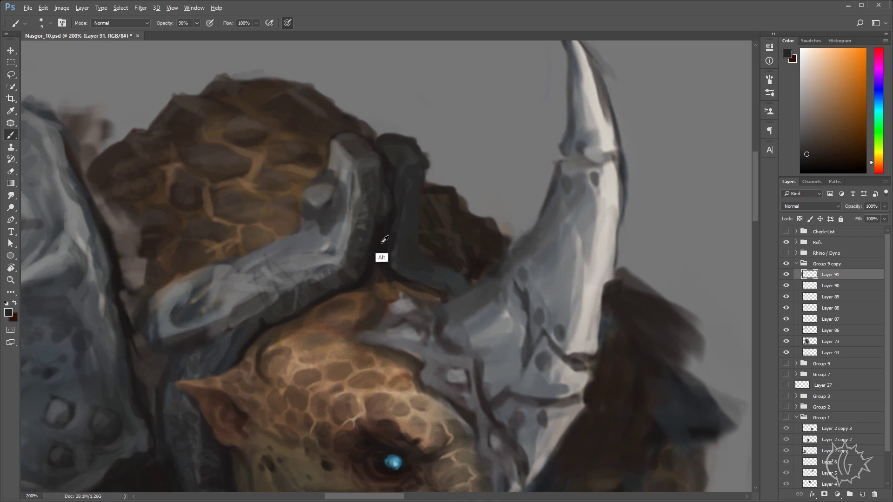
# - Outline the bolt's left and top in dark paint and grey over its lower-right edge
pyautogui.keyDown('alt'); pyautogui.click(378, 260); pyautogui.keyUp('alt')
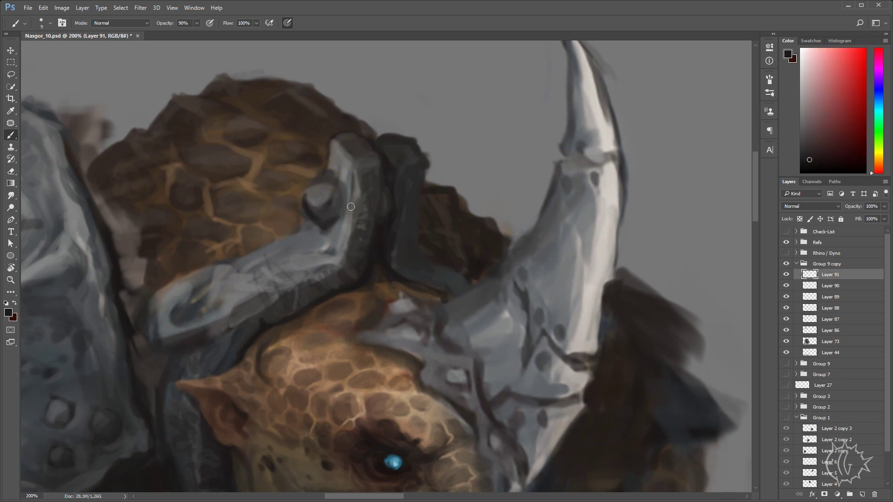
pyautogui.moveTo(347, 198)
pyautogui.mouseDown()
pyautogui.moveTo(331, 177)
pyautogui.moveTo(307, 206)
pyautogui.mouseUp()
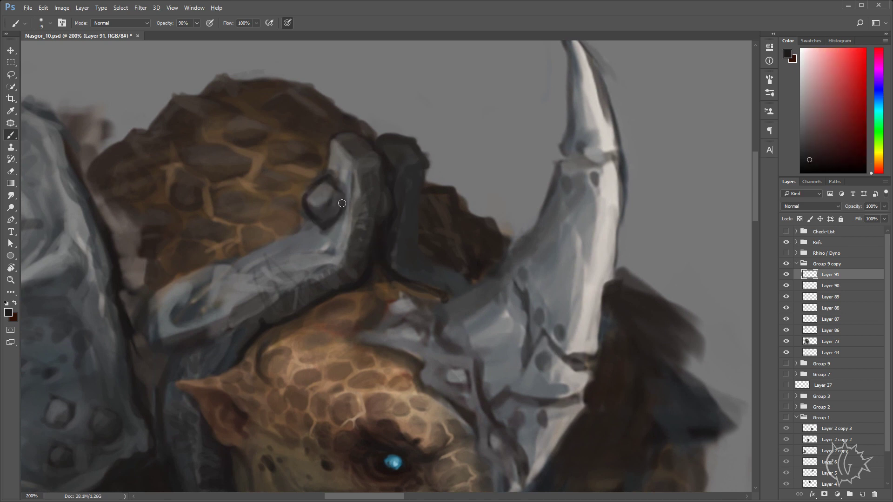
pyautogui.keyDown('alt'); pyautogui.click(319, 200); pyautogui.keyUp('alt')
pyautogui.keyDown('alt'); pyautogui.click(321, 216); pyautogui.keyUp('alt')
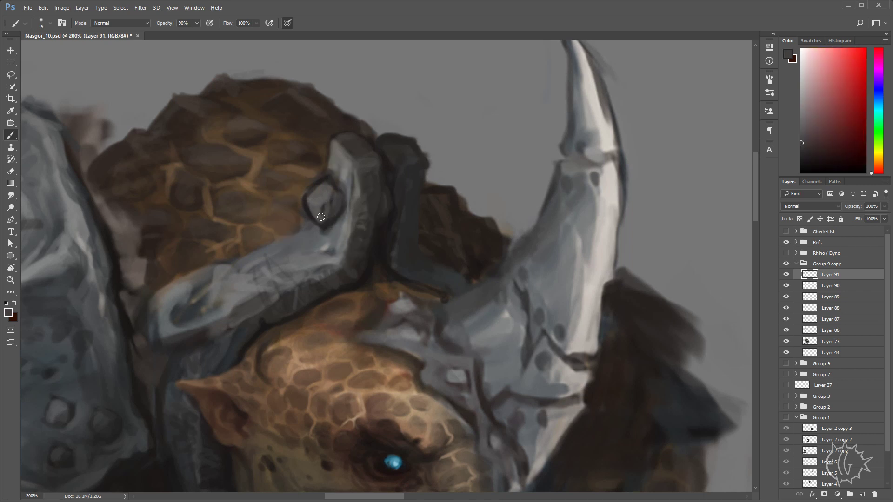
pyautogui.moveTo(321, 226); pyautogui.dragTo(342, 210)
# - Sample light and dark greys and browns from the bolt and helmet for rivet shading
pyautogui.keyDown('alt'); pyautogui.click(337, 196); pyautogui.keyUp('alt')
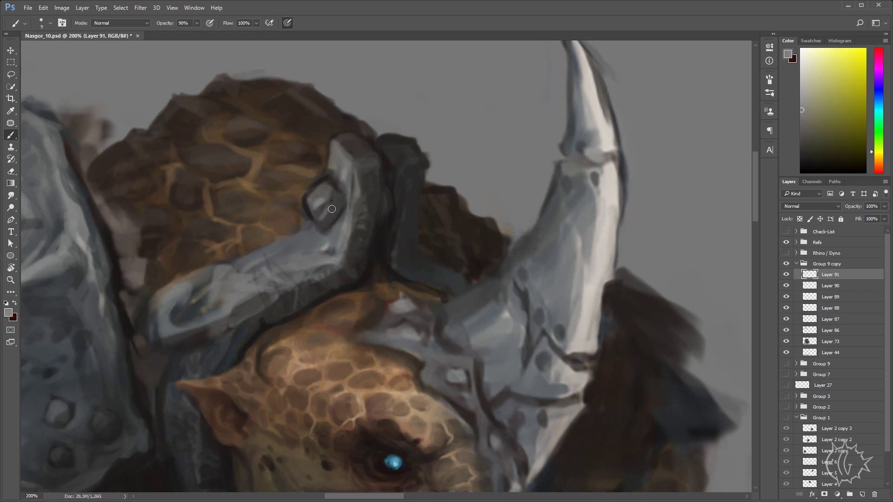
pyautogui.keyDown('alt'); pyautogui.click(329, 195); pyautogui.keyUp('alt')
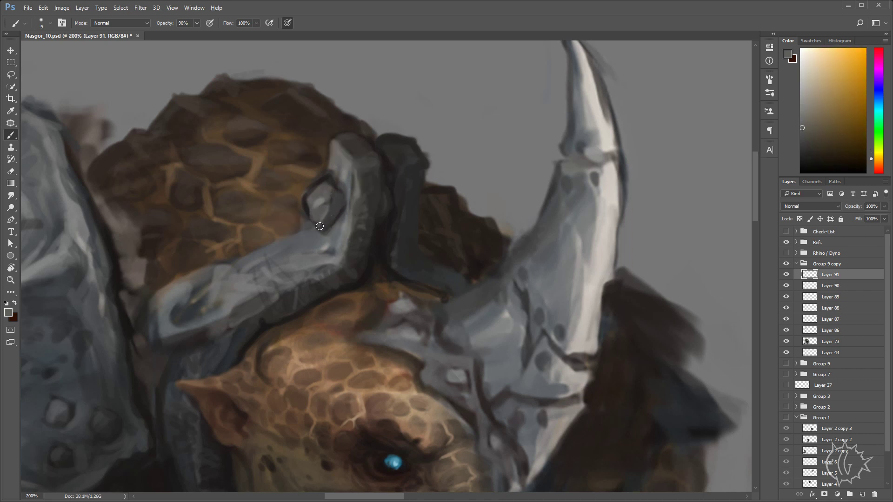
pyautogui.keyDown('alt'); pyautogui.click(331, 191); pyautogui.keyUp('alt')
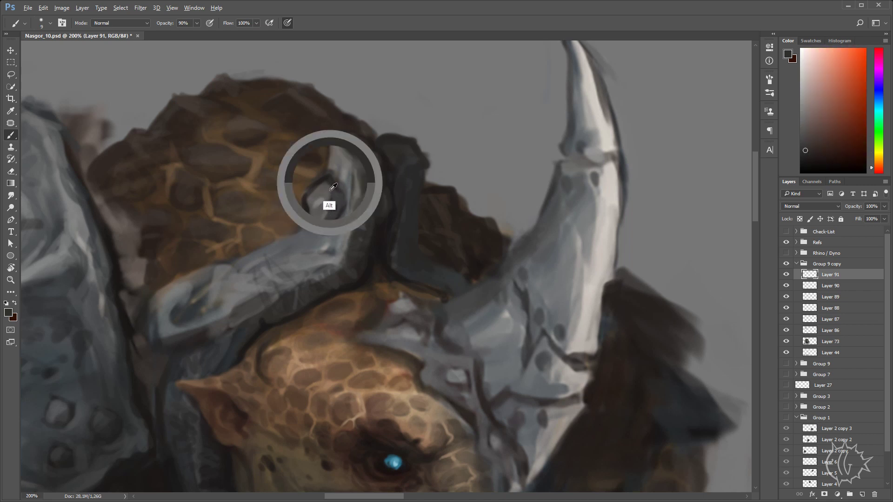
pyautogui.keyDown('alt'); pyautogui.click(386, 232); pyautogui.keyUp('alt')
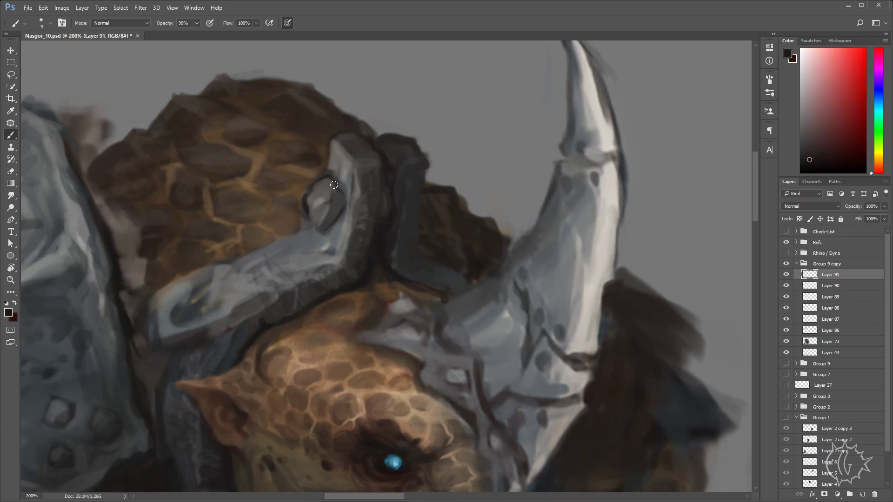
pyautogui.keyDown('alt'); pyautogui.click(345, 208); pyautogui.keyUp('alt')
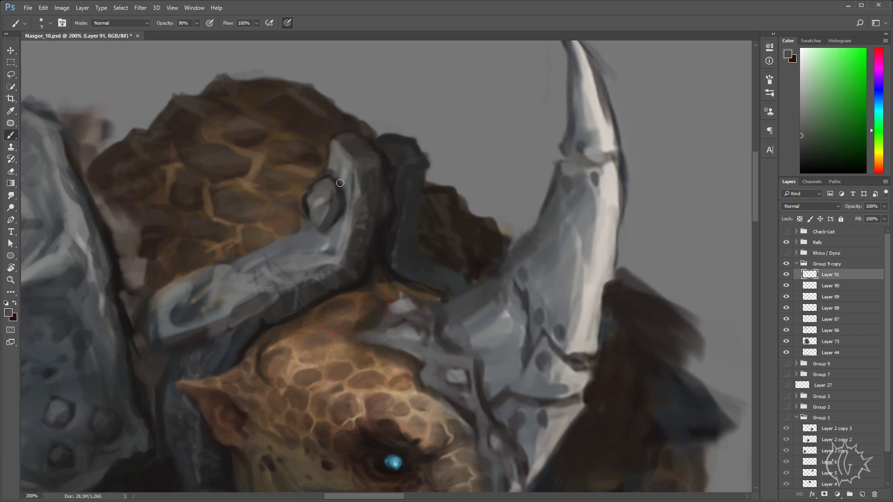
pyautogui.keyDown('alt'); pyautogui.click(320, 211); pyautogui.keyUp('alt')
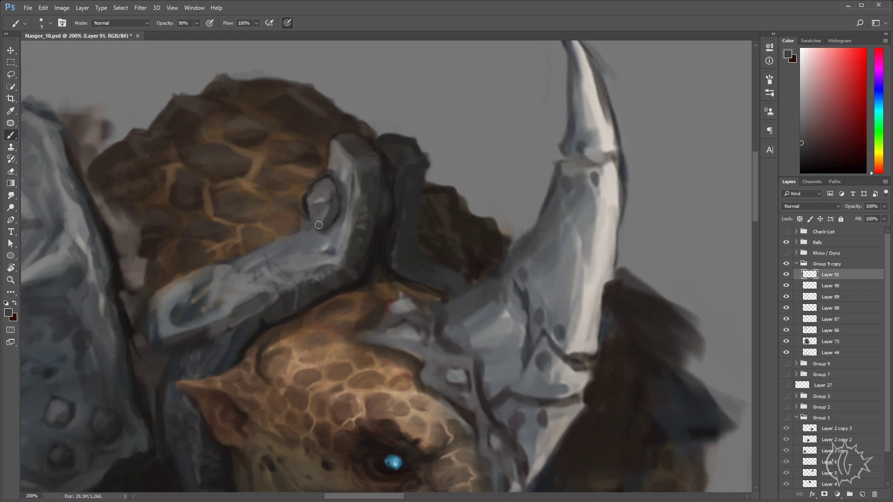
pyautogui.keyDown('alt'); pyautogui.click(314, 193); pyautogui.keyUp('alt')
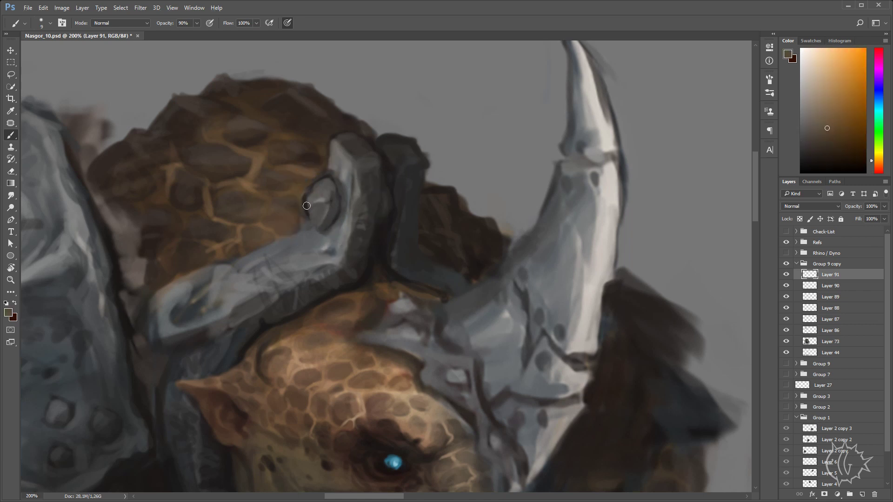
pyautogui.keyDown('alt'); pyautogui.click(309, 183); pyautogui.keyUp('alt')
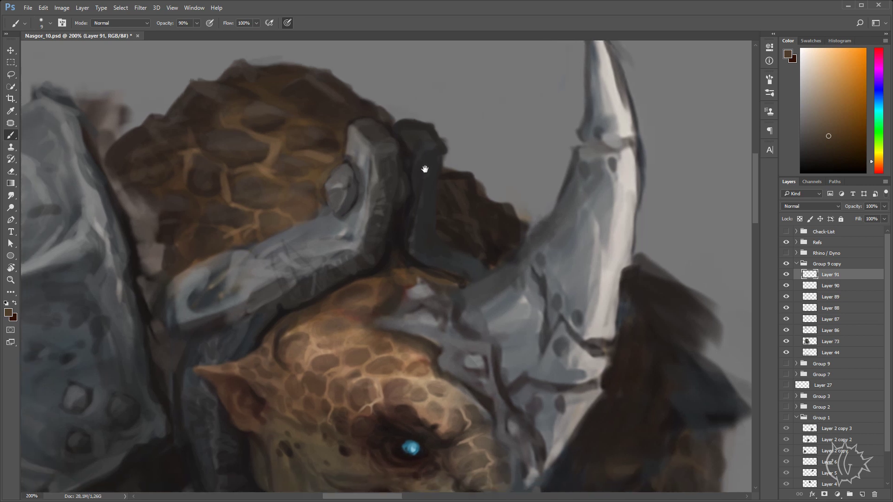
# - Reframe the helmet and pick progressively darker reds and orange-browns for the strap
pyautogui.moveTo(307, 203); pyautogui.dragTo(349, 177)
pyautogui.keyDown('alt'); pyautogui.click(348, 178); pyautogui.keyUp('alt')
pyautogui.moveTo(367, 118); pyautogui.dragTo(341, 174)
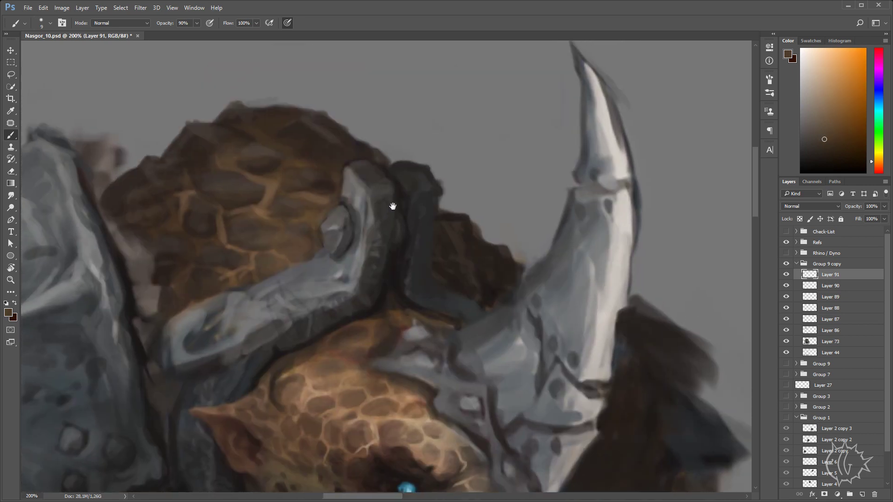
pyautogui.keyDown('alt'); pyautogui.click(380, 176); pyautogui.keyUp('alt')
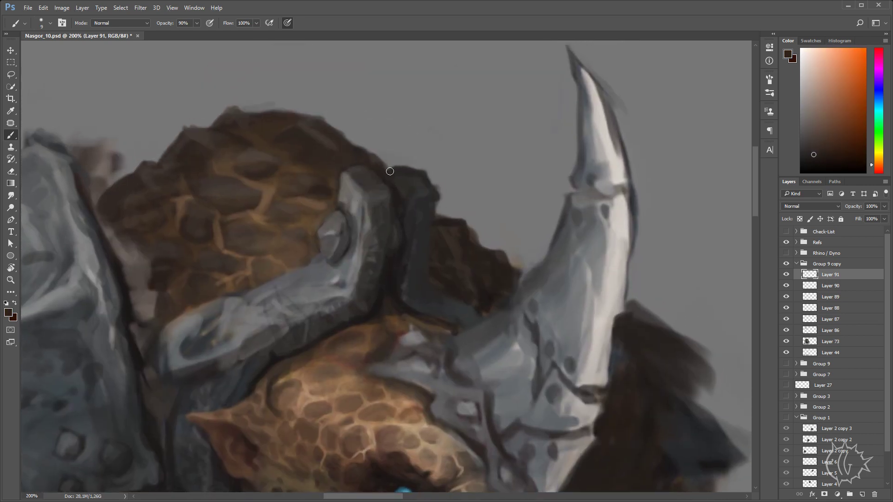
pyautogui.scroll(-1, 478, 223)
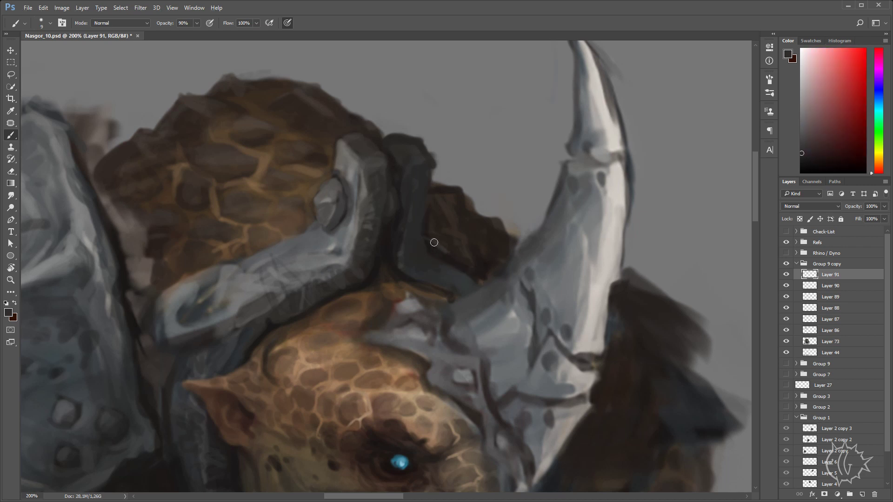
pyautogui.keyDown('alt'); pyautogui.click(437, 251); pyautogui.keyUp('alt')
pyautogui.keyDown('alt'); pyautogui.click(430, 235); pyautogui.keyUp('alt')
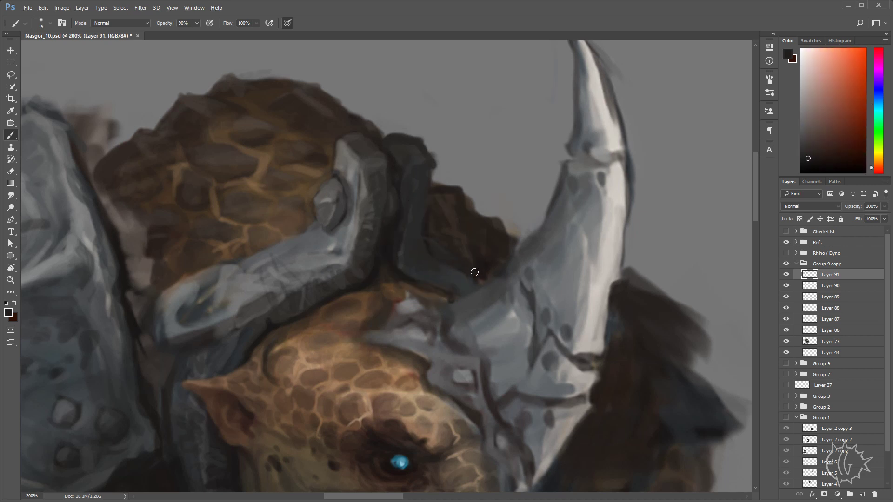
pyautogui.scroll(-2, 470, 261)
pyautogui.scroll(1, 443, 154)
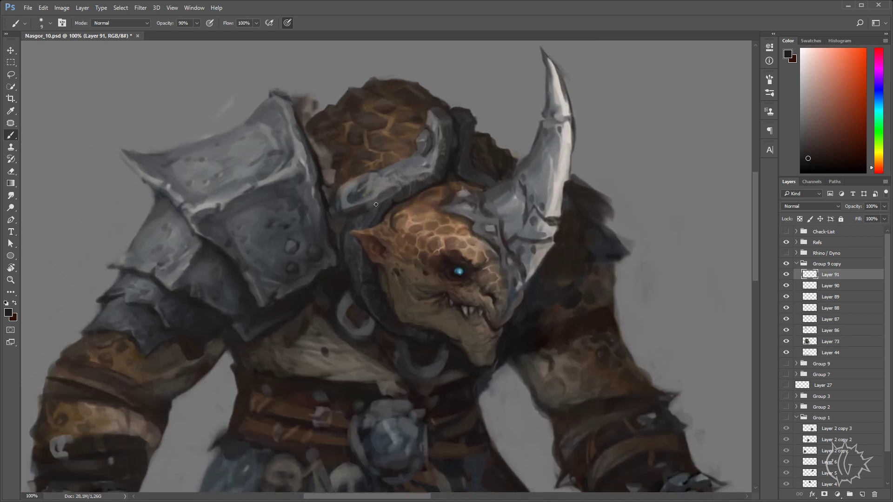
# - Create Layer 92 and paint a thick dark crescent along the strap's edge
pyautogui.hotkey('ctrl', 'shift', 'n')
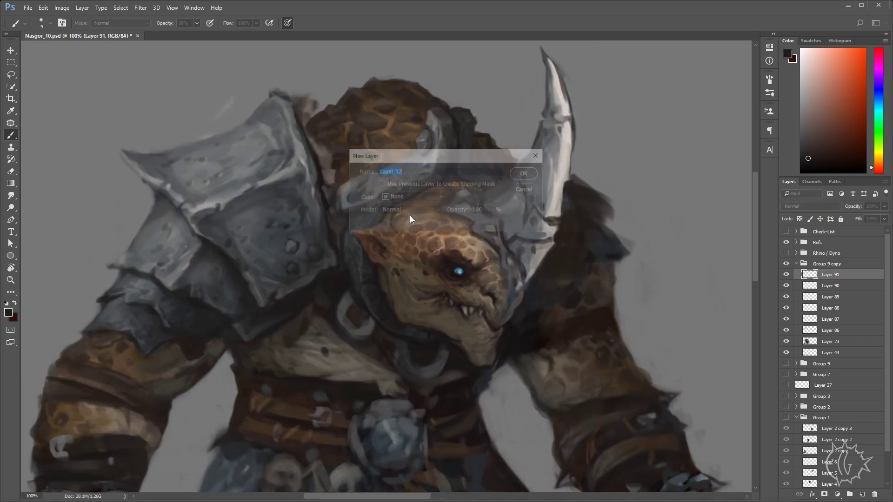
pyautogui.press('Return')
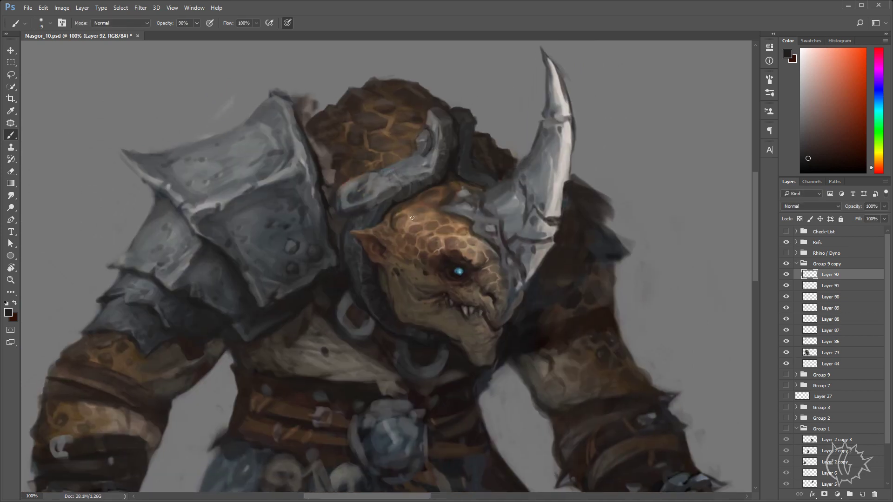
pyautogui.scroll(2, 368, 236)
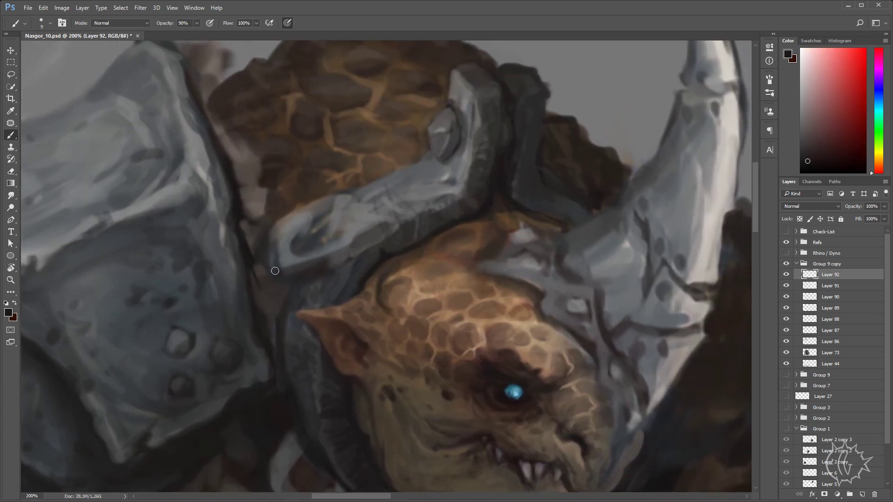
pyautogui.moveTo(266, 263)
pyautogui.mouseDown()
pyautogui.moveTo(311, 282)
pyautogui.moveTo(373, 238)
pyautogui.moveTo(365, 205)
pyautogui.moveTo(344, 228)
pyautogui.moveTo(374, 214)
pyautogui.moveTo(342, 208)
pyautogui.moveTo(356, 203)
pyautogui.moveTo(372, 230)
pyautogui.moveTo(359, 237)
pyautogui.moveTo(334, 219)
pyautogui.moveTo(359, 203)
pyautogui.moveTo(352, 208)
pyautogui.mouseUp()
pyautogui.keyDown('alt'); pyautogui.click(333, 229); pyautogui.keyUp('alt')
# - Add light grey highlights and near-black strokes to the metal ring crescent
pyautogui.keyDown('alt'); pyautogui.click(348, 215); pyautogui.keyUp('alt')
pyautogui.keyDown('alt'); pyautogui.click(386, 217); pyautogui.keyUp('alt')
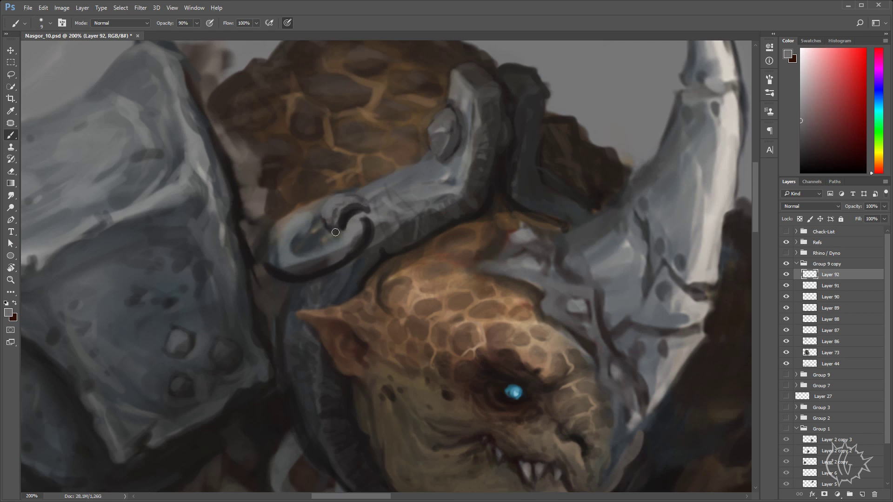
pyautogui.keyDown('alt'); pyautogui.click(348, 213); pyautogui.keyUp('alt')
pyautogui.keyDown('alt'); pyautogui.click(372, 230); pyautogui.keyUp('alt')
pyautogui.moveTo(318, 246); pyautogui.dragTo(303, 272)
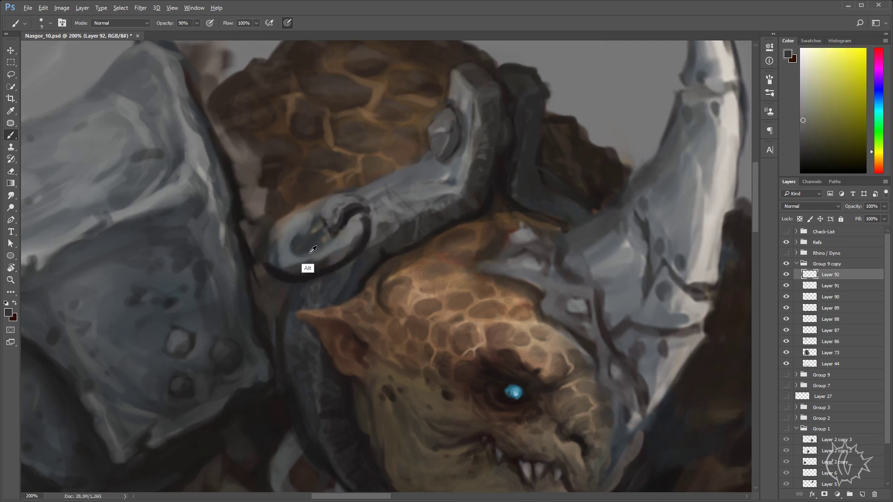
pyautogui.keyDown('alt'); pyautogui.click(310, 266); pyautogui.keyUp('alt')
pyautogui.moveTo(300, 233); pyautogui.dragTo(335, 249)
# - Repaint and shade the ring's left edge, interior and right edge with dark tones
pyautogui.keyDown('alt'); pyautogui.click(284, 296); pyautogui.keyUp('alt')
pyautogui.moveTo(277, 254)
pyautogui.mouseDown()
pyautogui.moveTo(279, 223)
pyautogui.moveTo(267, 270)
pyautogui.moveTo(326, 258)
pyautogui.moveTo(308, 239)
pyautogui.moveTo(309, 218)
pyautogui.moveTo(284, 265)
pyautogui.moveTo(284, 240)
pyautogui.moveTo(302, 221)
pyautogui.mouseUp()
pyautogui.keyDown('alt'); pyautogui.click(274, 260); pyautogui.keyUp('alt')
pyautogui.keyDown('alt'); pyautogui.click(276, 270); pyautogui.keyUp('alt')
pyautogui.keyDown('alt'); pyautogui.click(321, 289); pyautogui.keyUp('alt')
pyautogui.keyDown('alt'); pyautogui.click(296, 263); pyautogui.keyUp('alt')
pyautogui.keyDown('alt'); pyautogui.click(294, 260); pyautogui.keyUp('alt')
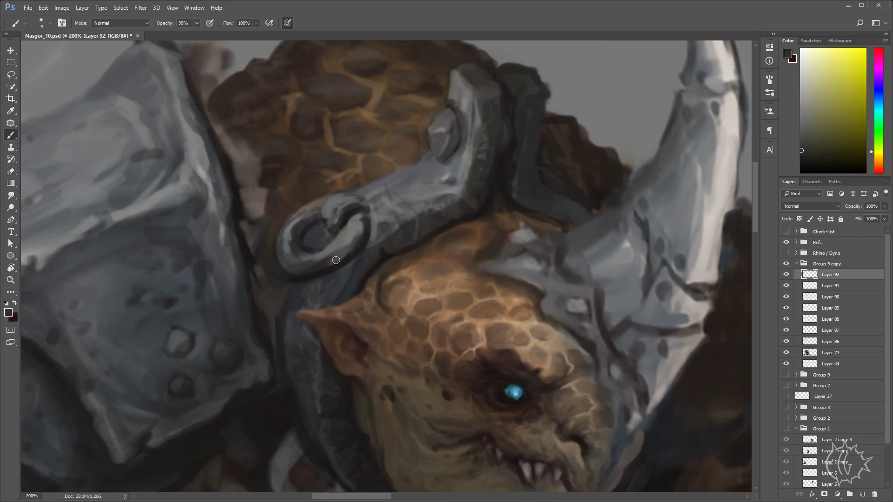
pyautogui.keyDown('alt'); pyautogui.click(313, 275); pyautogui.keyUp('alt')
pyautogui.moveTo(319, 273)
pyautogui.mouseDown()
pyautogui.moveTo(369, 227)
pyautogui.moveTo(310, 239)
pyautogui.mouseUp()
# - Shade the armour bar above the ring and the ring's lower-left edge
pyautogui.keyDown('alt'); pyautogui.click(353, 225); pyautogui.keyUp('alt')
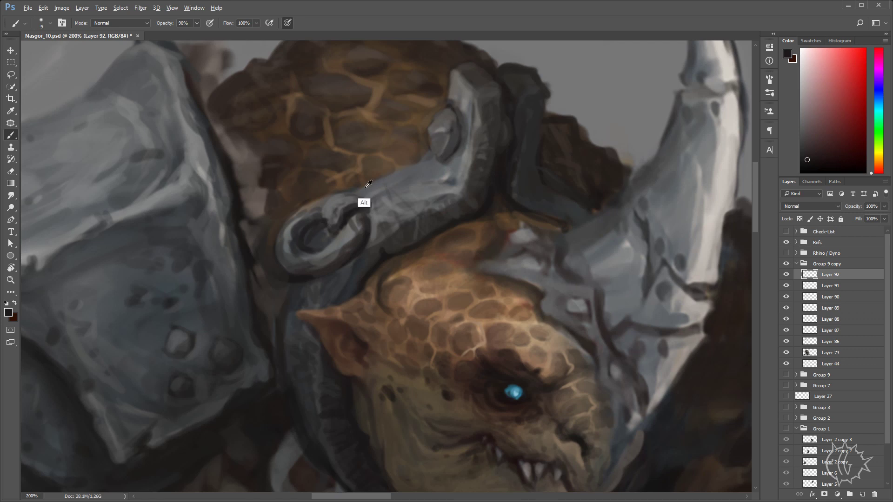
pyautogui.keyDown('alt'); pyautogui.click(356, 217); pyautogui.keyUp('alt')
pyautogui.moveTo(360, 204)
pyautogui.mouseDown()
pyautogui.moveTo(375, 184)
pyautogui.moveTo(410, 165)
pyautogui.mouseUp()
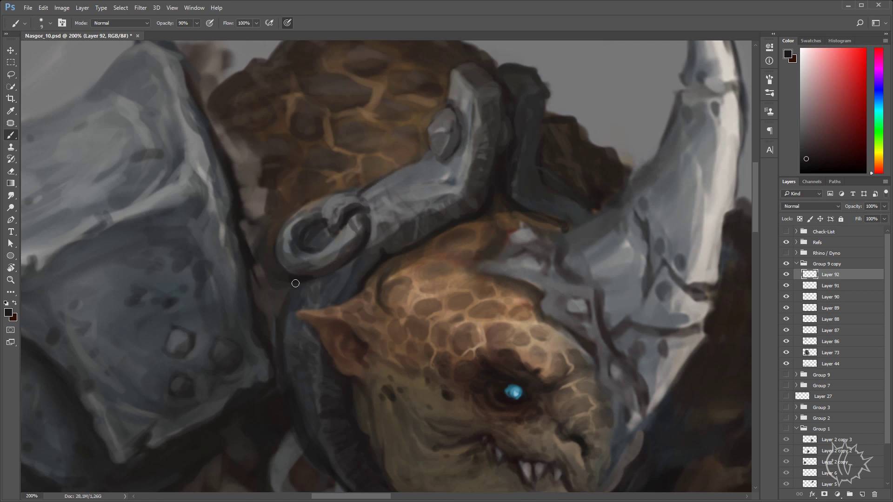
pyautogui.keyDown('alt'); pyautogui.click(295, 283); pyautogui.keyUp('alt')
pyautogui.moveTo(296, 281); pyautogui.dragTo(283, 309)
# - Paint dark strokes up the armour band and darken the inside of the ring clasp
pyautogui.moveTo(399, 200); pyautogui.dragTo(346, 216)
pyautogui.keyDown('alt'); pyautogui.click(324, 234); pyautogui.keyUp('alt')
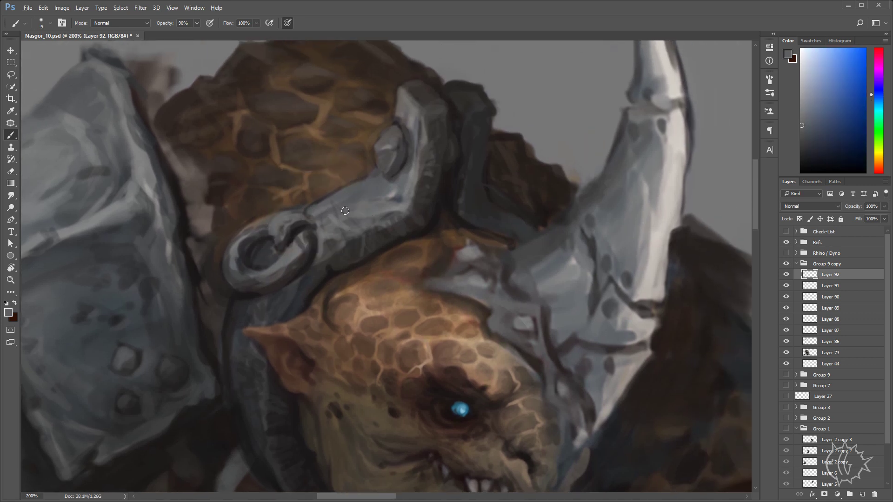
pyautogui.keyDown('alt'); pyautogui.click(311, 251); pyautogui.keyUp('alt')
pyautogui.keyDown('alt'); pyautogui.click(320, 250); pyautogui.keyUp('alt')
pyautogui.moveTo(320, 250)
pyautogui.mouseDown()
pyautogui.moveTo(351, 223)
pyautogui.moveTo(333, 229)
pyautogui.mouseUp()
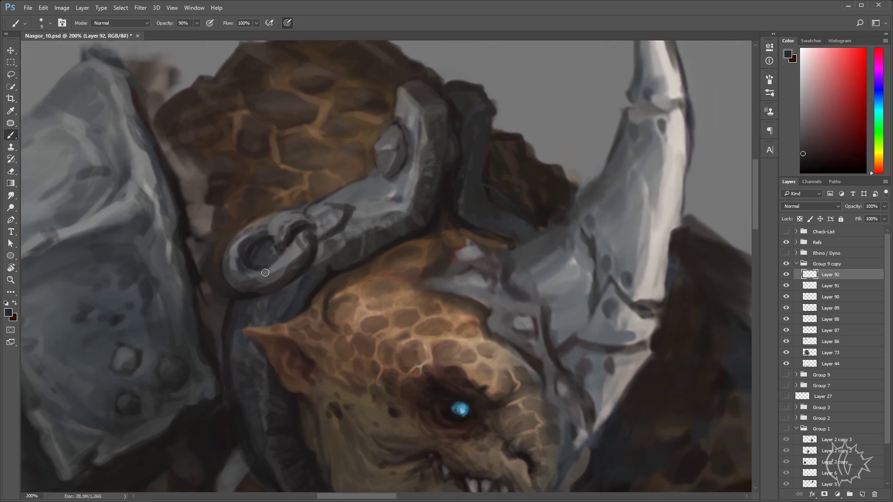
pyautogui.moveTo(267, 267); pyautogui.dragTo(264, 276)
pyautogui.moveTo(335, 222)
pyautogui.mouseDown()
pyautogui.moveTo(340, 210)
pyautogui.moveTo(331, 222)
pyautogui.mouseUp()
pyautogui.keyDown('alt'); pyautogui.click(333, 221); pyautogui.keyUp('alt')
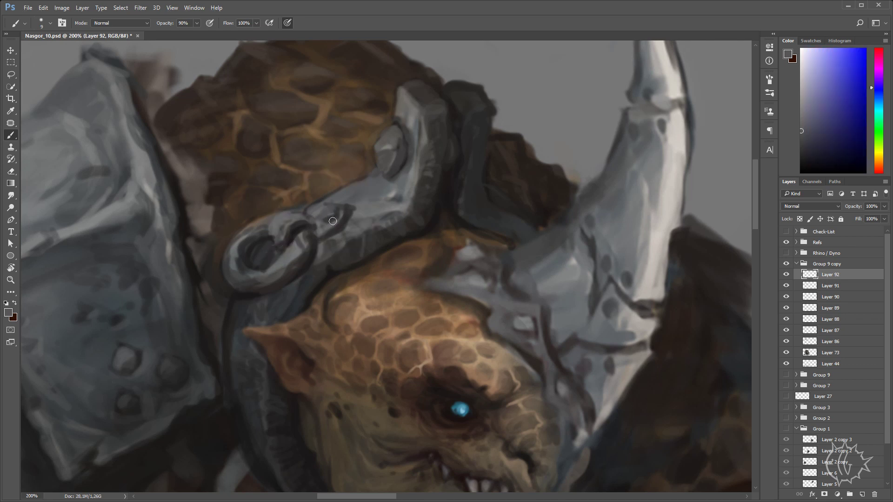
# - Sample the metal ring's light grey, then zoom out to 100% to review the whole warrior
pyautogui.scroll(-1, 411, 215)
pyautogui.hscroll(-1, 411, 214)
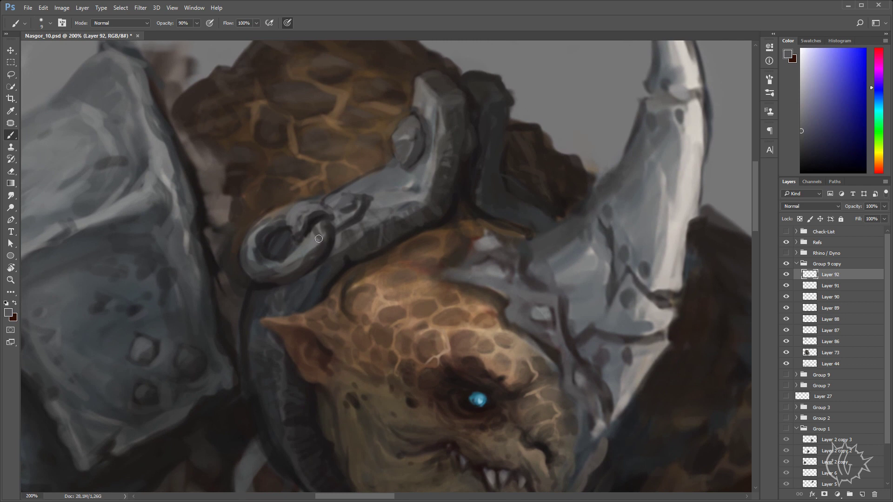
pyautogui.moveTo(319, 239); pyautogui.dragTo(385, 247)
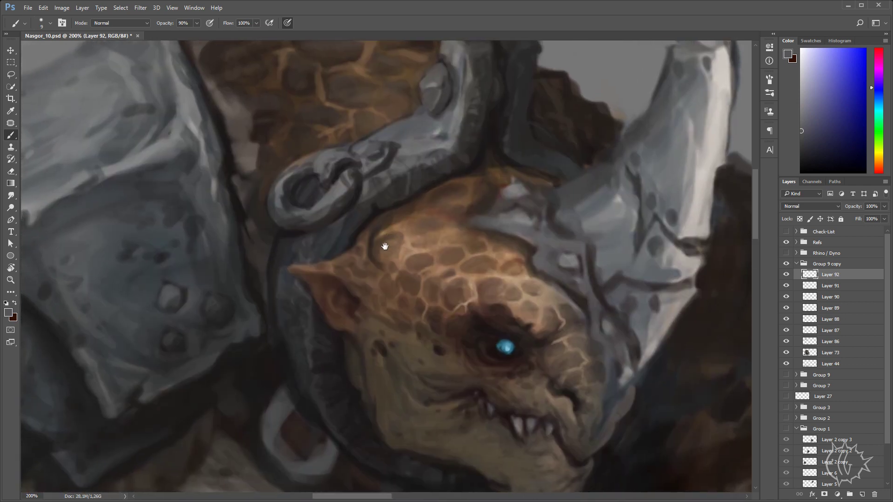
pyautogui.keyDown('alt'); pyautogui.click(340, 180); pyautogui.keyUp('alt')
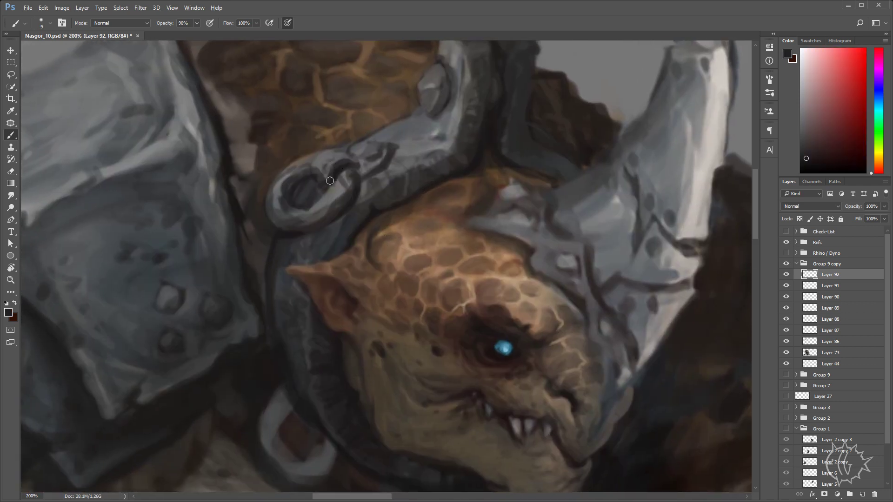
pyautogui.moveTo(391, 268); pyautogui.dragTo(409, 227)
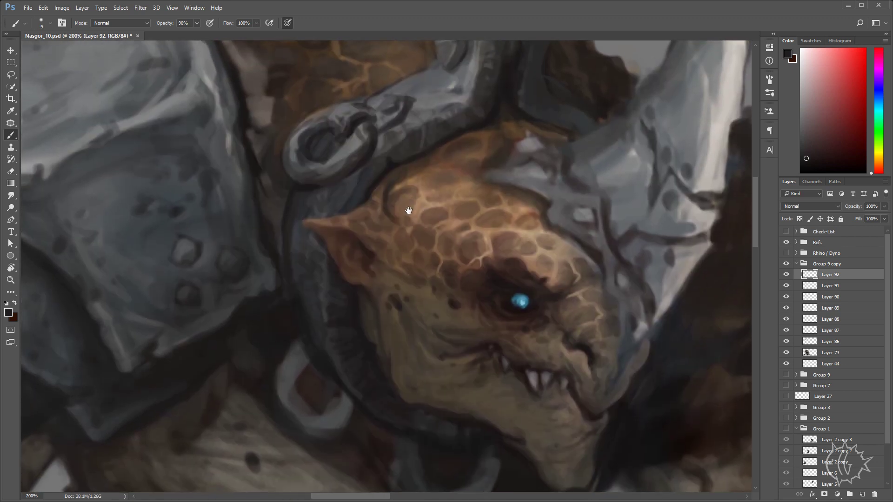
pyautogui.keyDown('alt'); pyautogui.click(378, 171); pyautogui.keyUp('alt')
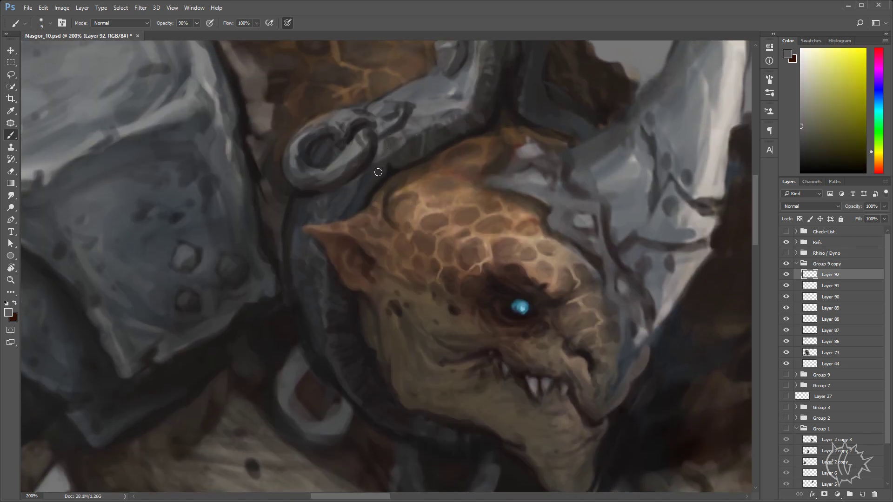
pyautogui.keyDown('alt'); pyautogui.click(376, 158); pyautogui.keyUp('alt')
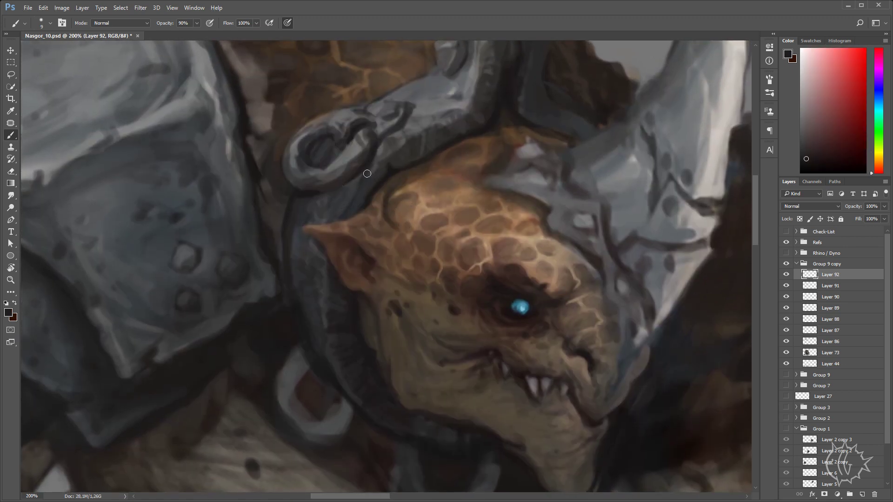
pyautogui.keyDown('alt'); pyautogui.click(345, 164); pyautogui.keyUp('alt')
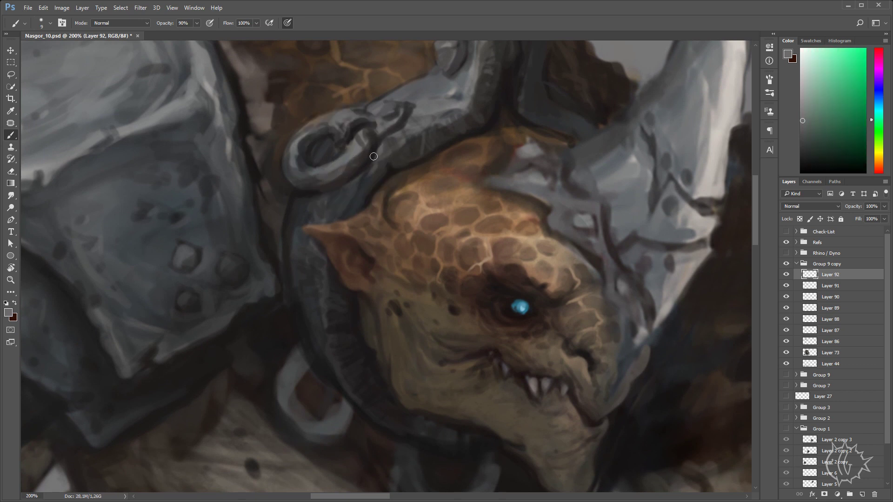
pyautogui.moveTo(414, 153); pyautogui.dragTo(385, 153)
pyautogui.hotkey('ctrl', '-')
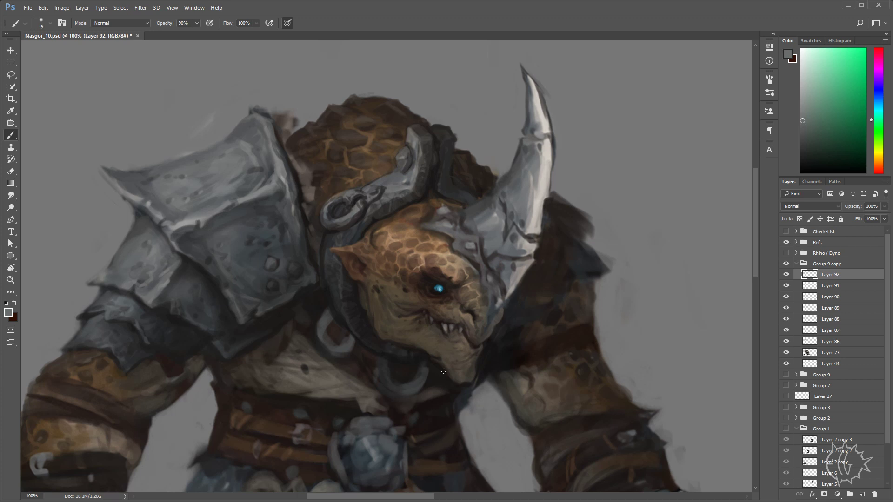
# - Paint dark reddish-brown over the pale strap ring under the jaw with a size-20 brush
pyautogui.hotkey('ctrl', '+')
pyautogui.moveTo(392, 233); pyautogui.dragTo(391, 255)
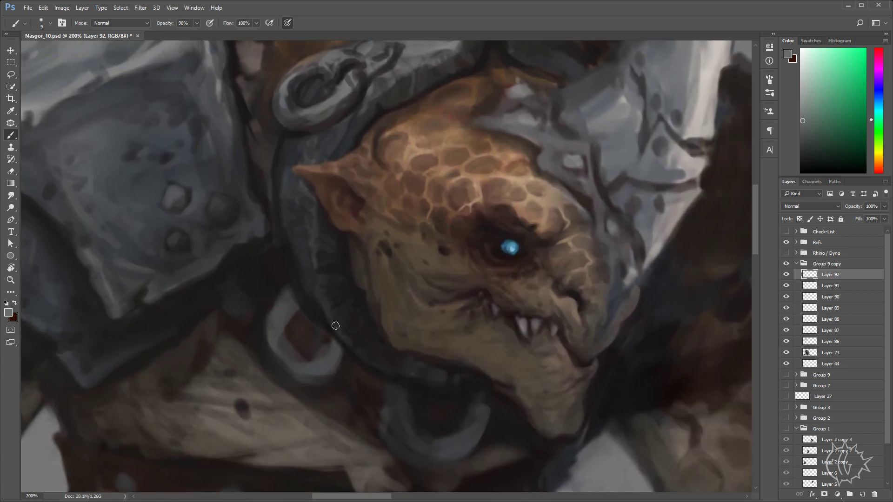
pyautogui.keyDown('alt'); pyautogui.click(306, 289); pyautogui.keyUp('alt')
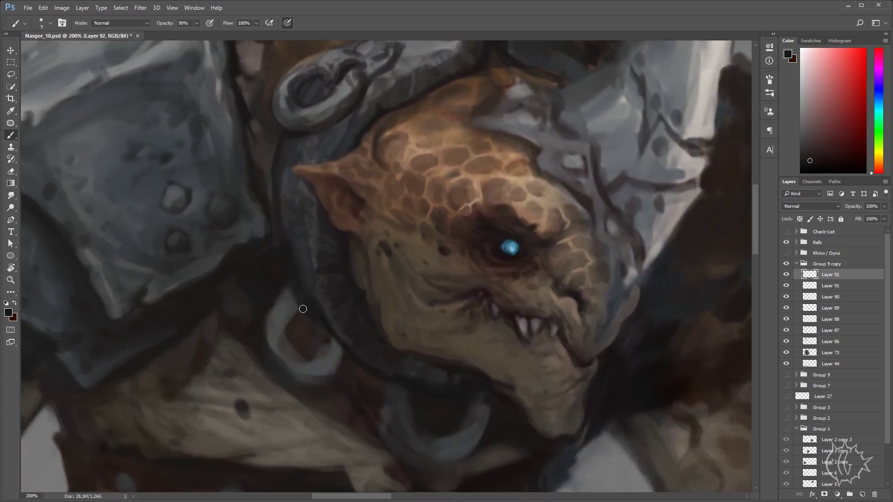
pyautogui.press(']')
pyautogui.press(']')
pyautogui.moveTo(297, 299); pyautogui.dragTo(335, 388)
# - On a new Layer 93, paint a blue-grey strap loop below the face with a dark brown interior
pyautogui.hotkey('ctrl', 'shift', 'n')
pyautogui.press('Return')
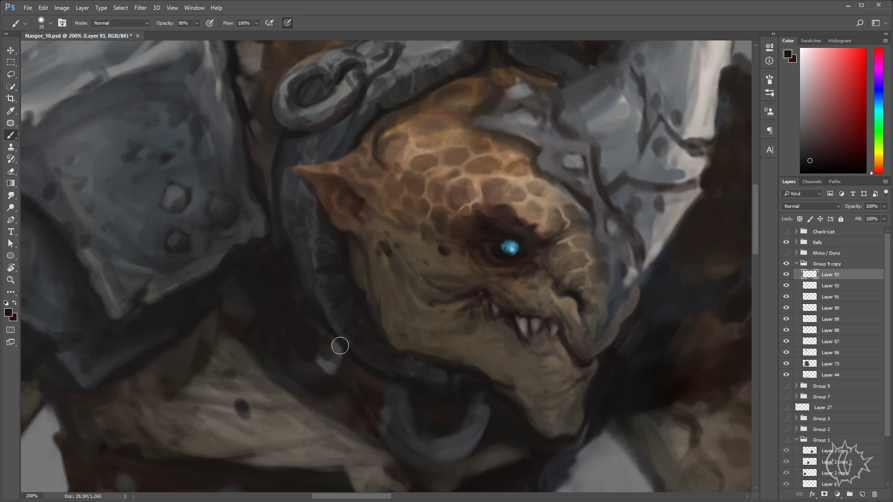
pyautogui.keyDown('alt'); pyautogui.click(327, 161); pyautogui.keyUp('alt')
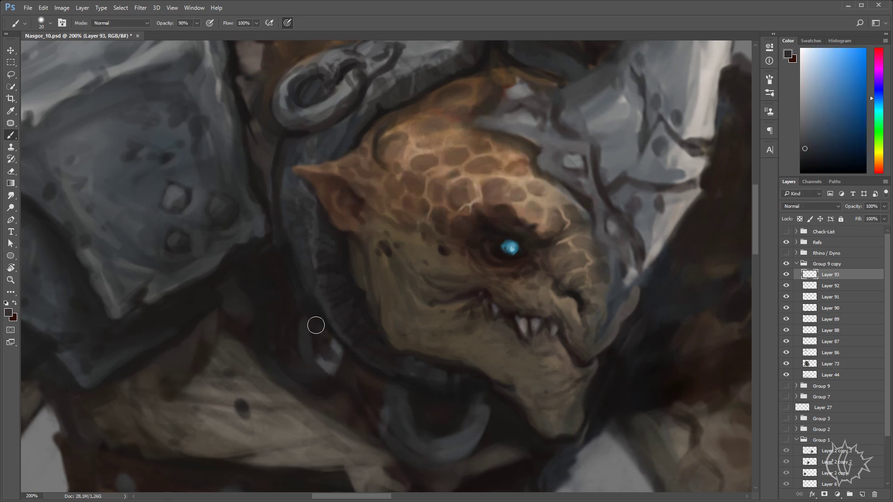
pyautogui.moveTo(316, 325)
pyautogui.mouseDown()
pyautogui.moveTo(340, 384)
pyautogui.moveTo(307, 329)
pyautogui.moveTo(340, 382)
pyautogui.mouseUp()
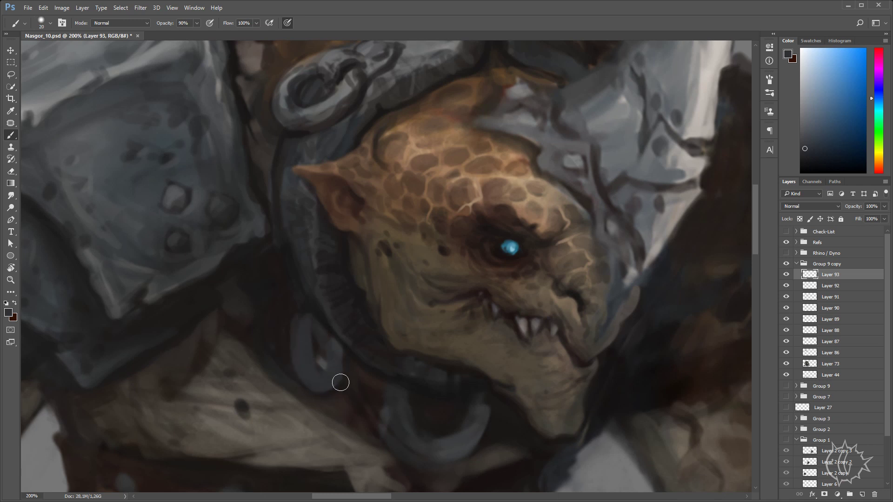
pyautogui.keyDown('alt'); pyautogui.click(640, 370); pyautogui.keyUp('alt')
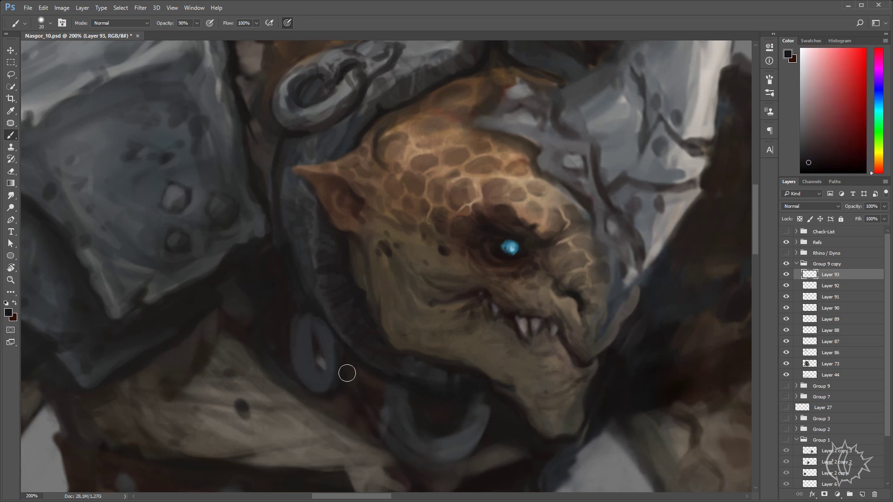
pyautogui.moveTo(315, 325); pyautogui.dragTo(329, 361)
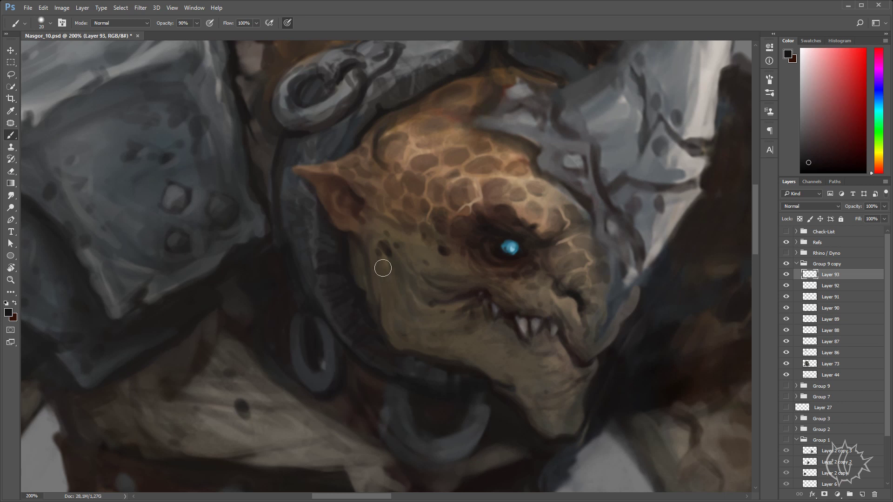
# - Add a short dark reddish-brown stroke on the ring strap with a size-10 brush
pyautogui.moveTo(370, 243); pyautogui.dragTo(379, 265)
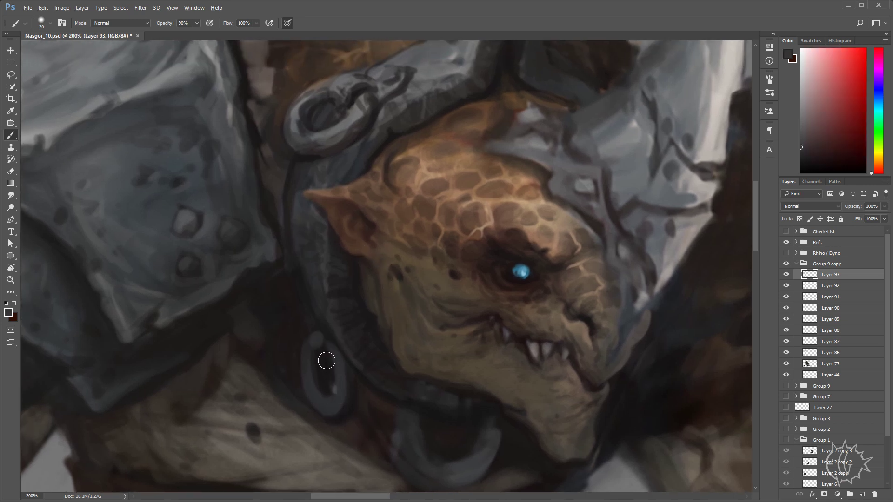
pyautogui.keyDown('alt'); pyautogui.click(394, 177); pyautogui.keyUp('alt')
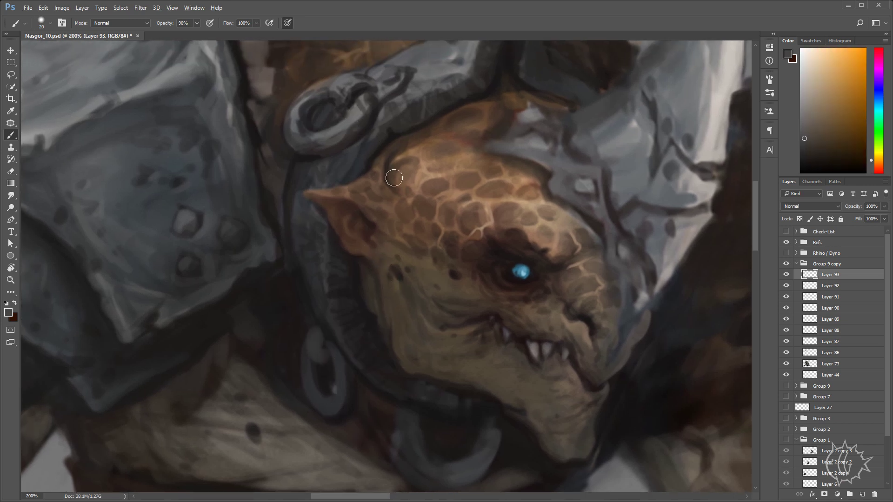
pyautogui.press('[')
pyautogui.keyDown('alt'); pyautogui.click(370, 148); pyautogui.keyUp('alt')
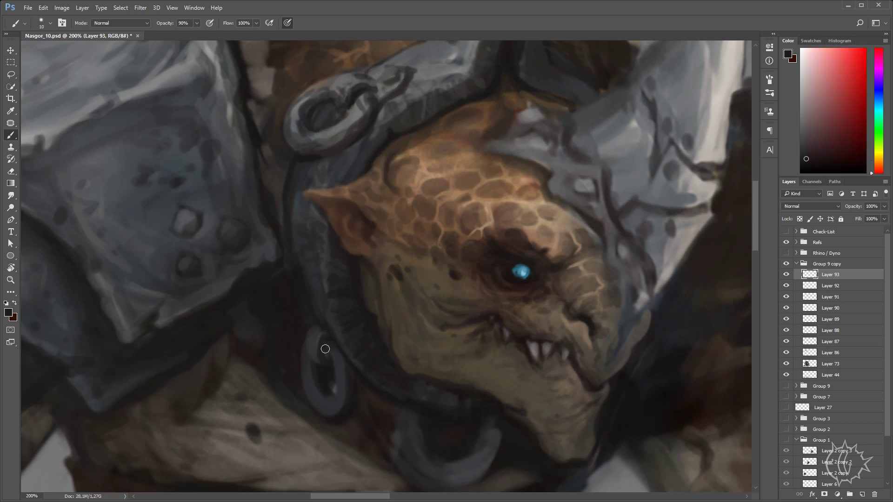
pyautogui.moveTo(319, 334); pyautogui.dragTo(325, 349)
pyautogui.keyDown('alt'); pyautogui.click(349, 113); pyautogui.keyUp('alt')
# - Paint dark patches beside the ring and along its lower-right edge
pyautogui.keyDown('alt'); pyautogui.click(502, 96); pyautogui.keyUp('alt')
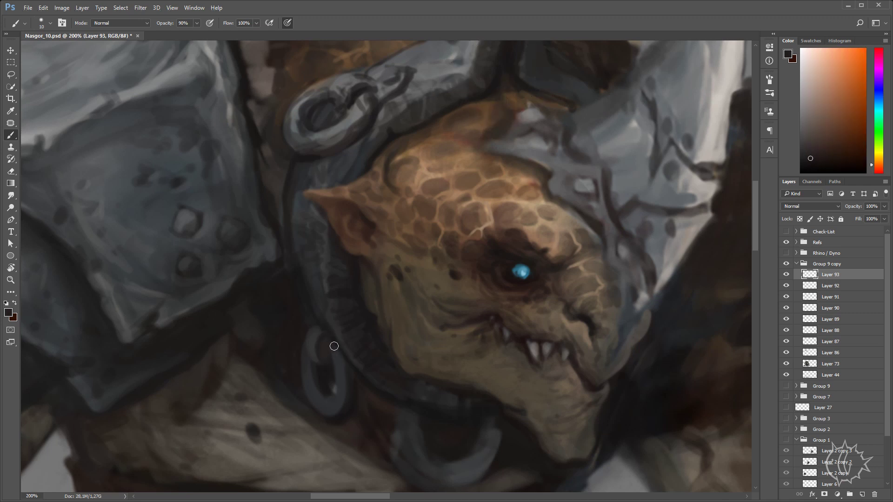
pyautogui.keyDown('alt'); pyautogui.click(502, 80); pyautogui.keyUp('alt')
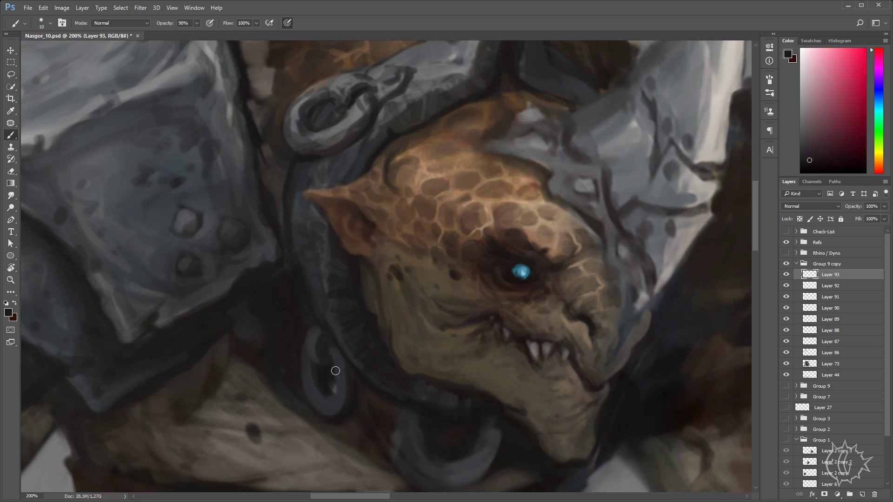
pyautogui.click(806, 159)
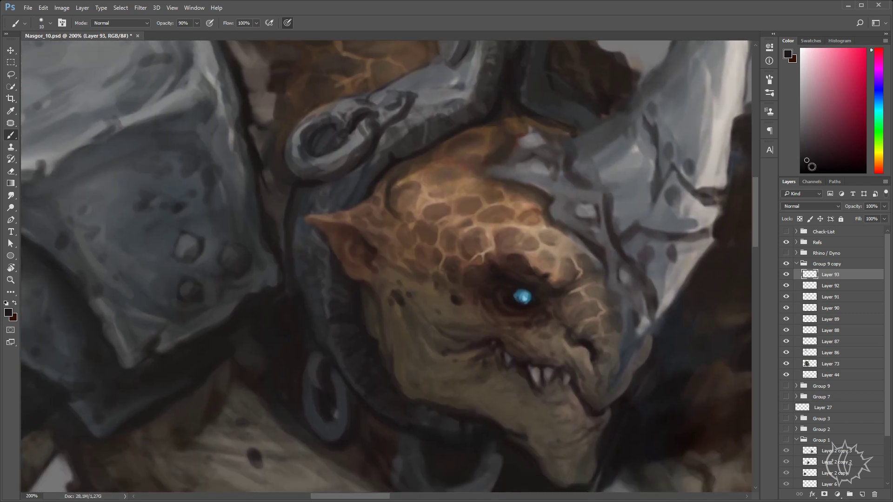
pyautogui.keyDown('alt'); pyautogui.click(585, 268); pyautogui.keyUp('alt')
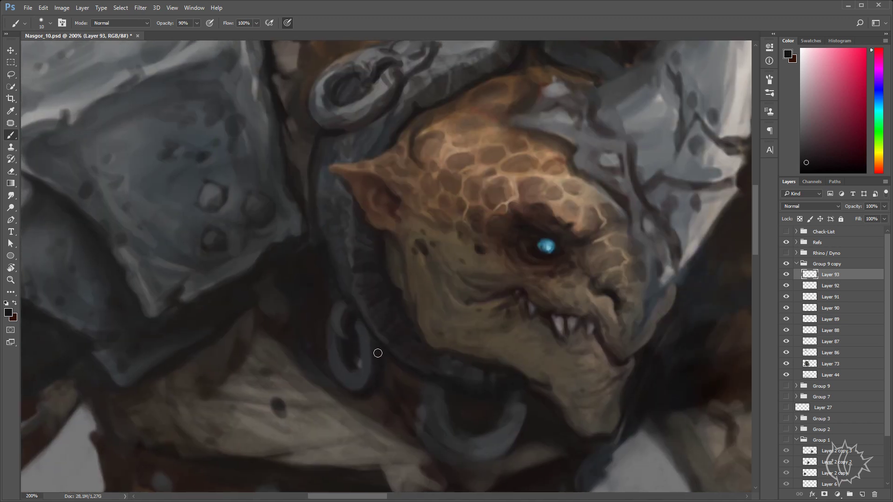
pyautogui.moveTo(378, 353); pyautogui.dragTo(371, 386)
pyautogui.moveTo(365, 355); pyautogui.dragTo(350, 359)
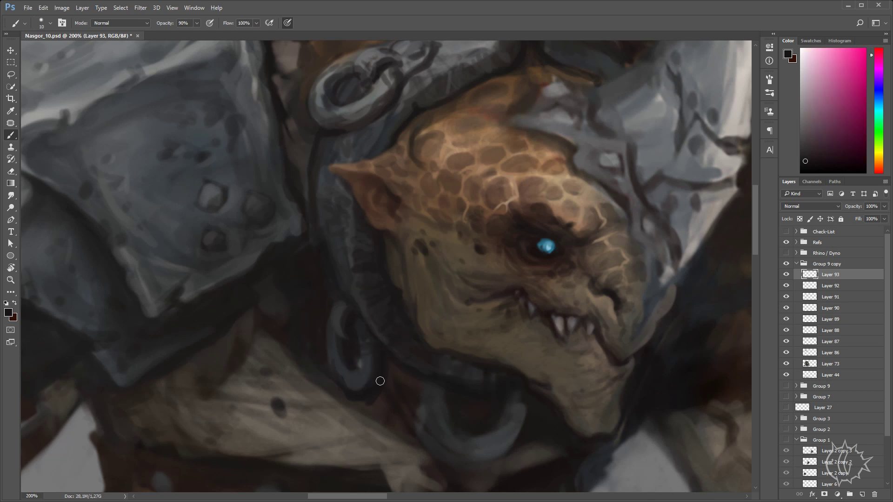
# - Paint dark blue-grey strokes around the ring using sampled dark blues and purples
pyautogui.keyDown('alt'); pyautogui.click(357, 372); pyautogui.keyUp('alt')
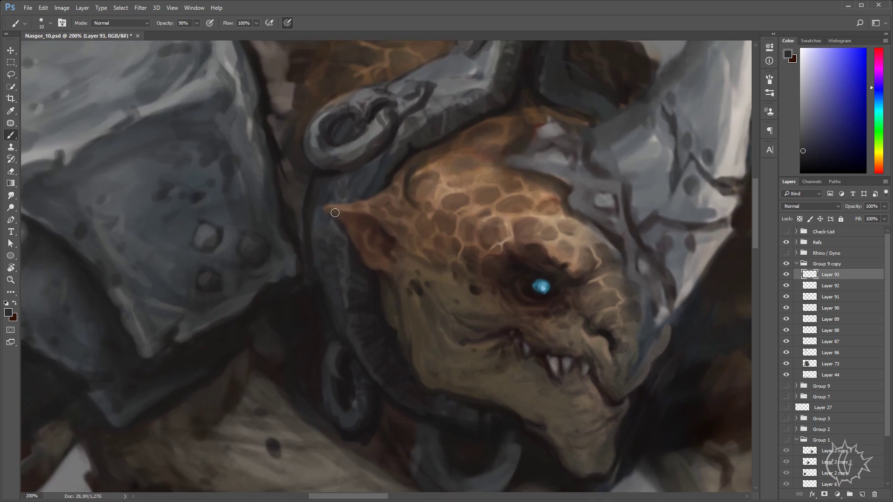
pyautogui.scroll(-3, 408, 230)
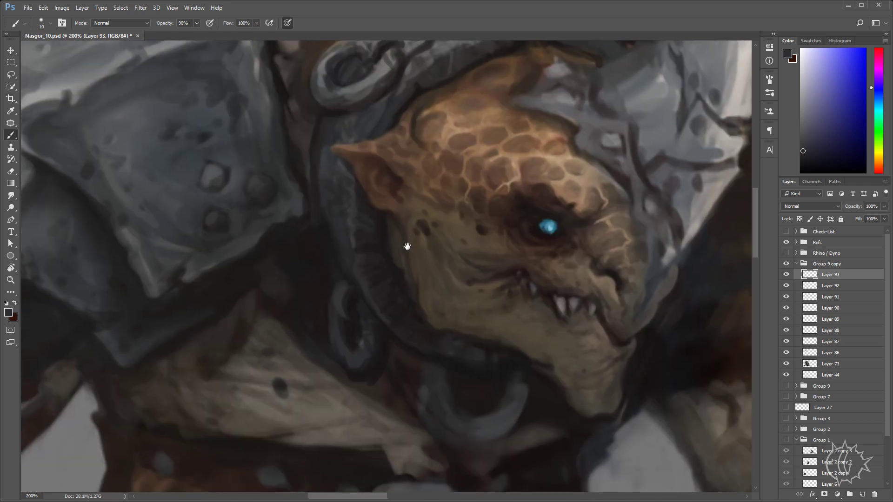
pyautogui.keyDown('alt'); pyautogui.click(359, 319); pyautogui.keyUp('alt')
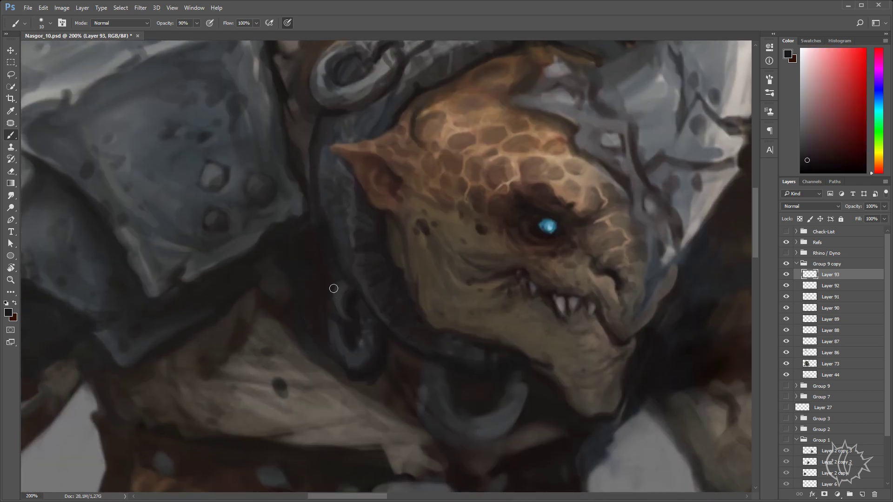
pyautogui.moveTo(333, 288)
pyautogui.mouseDown()
pyautogui.moveTo(346, 326)
pyautogui.moveTo(352, 320)
pyautogui.mouseUp()
pyautogui.keyDown('alt'); pyautogui.click(362, 345); pyautogui.keyUp('alt')
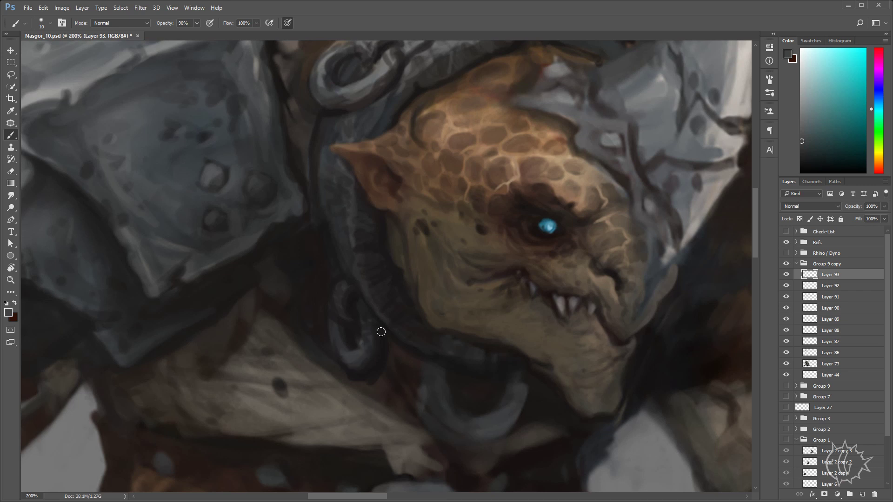
pyautogui.keyDown('alt'); pyautogui.click(372, 321); pyautogui.keyUp('alt')
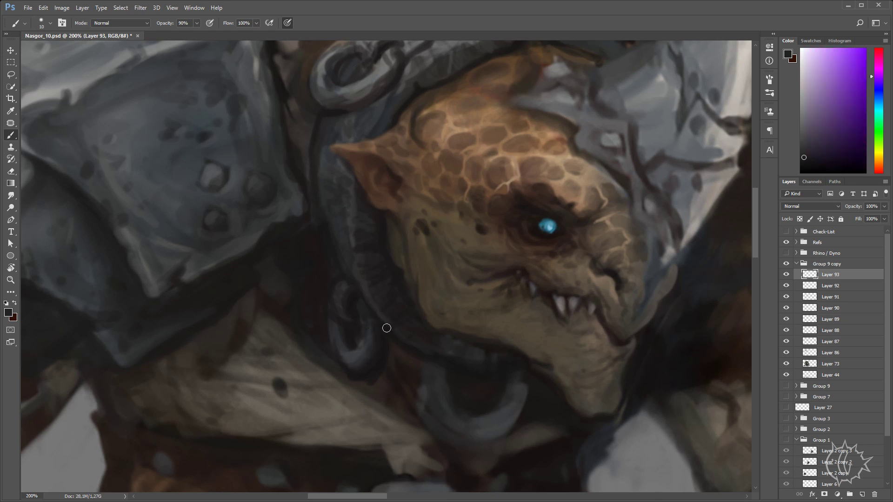
# - Check the whole figure, sample a dark orange, and enlarge the brush to size 15
pyautogui.hotkey('ctrl', '-')
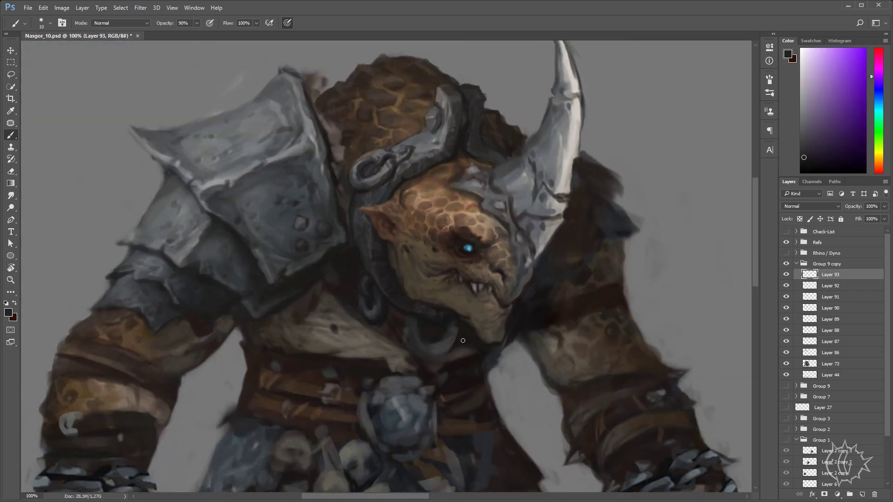
pyautogui.hotkey('ctrl', '+')
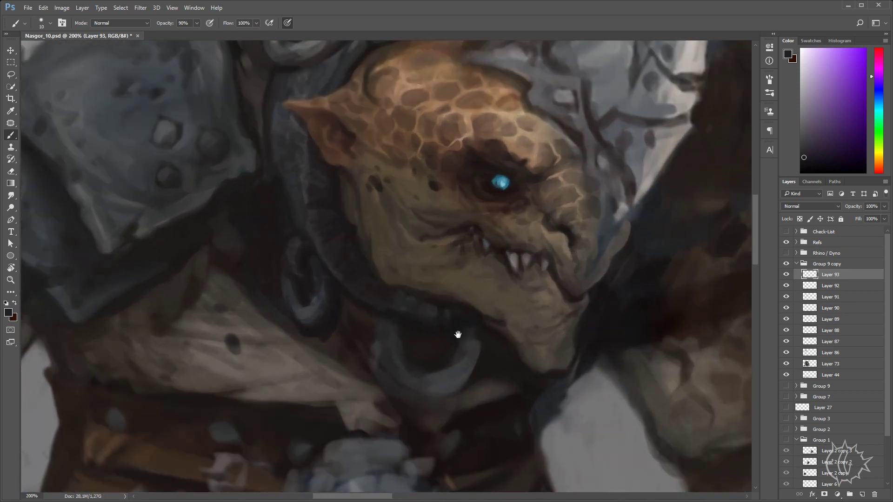
pyautogui.moveTo(456, 334); pyautogui.dragTo(431, 325)
pyautogui.keyDown('alt'); pyautogui.click(460, 356); pyautogui.keyUp('alt')
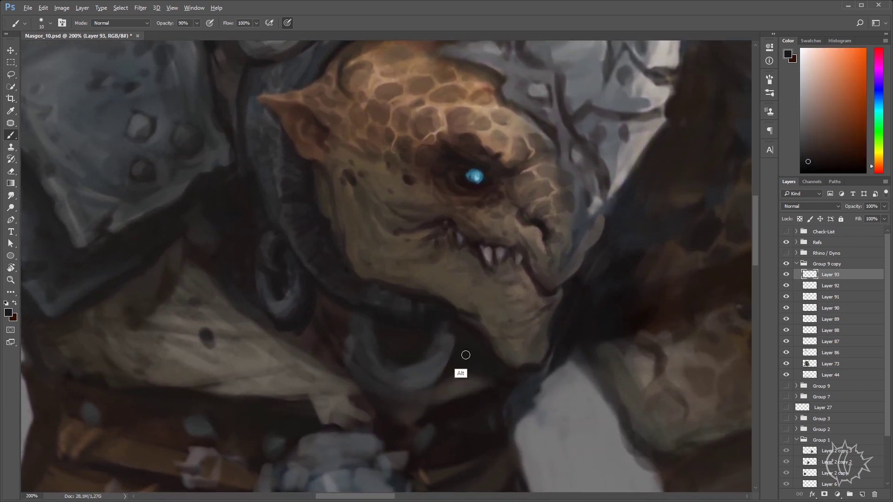
pyautogui.hotkey('ctrl', '-')
pyautogui.press(']')
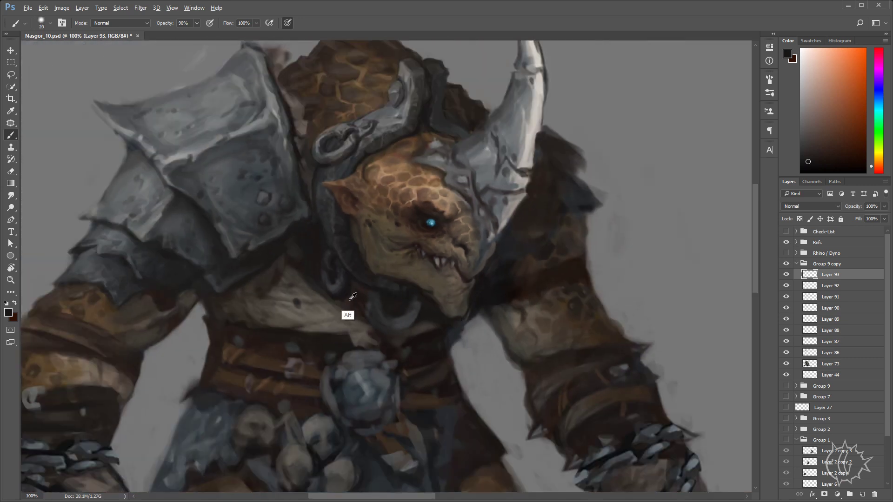
# - Darken the grey ring under the jaw and paint a dark teal ring on the neck
pyautogui.keyDown('alt'); pyautogui.click(346, 292); pyautogui.keyUp('alt')
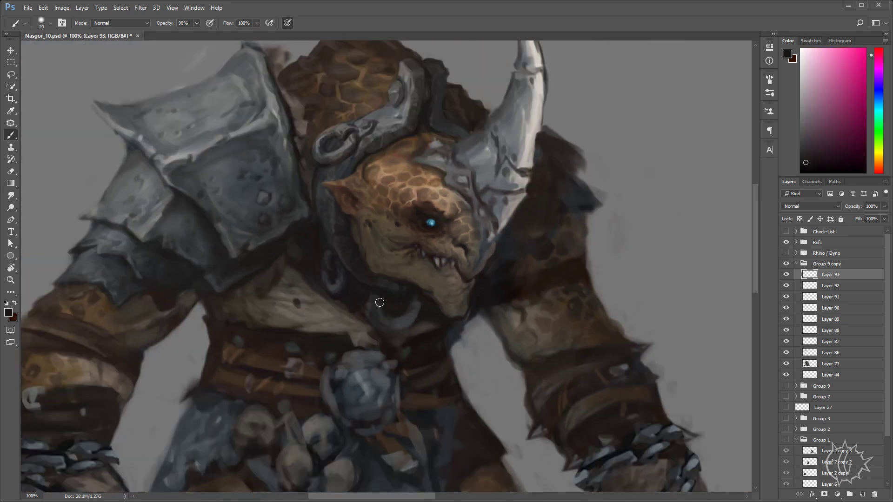
pyautogui.moveTo(380, 303); pyautogui.dragTo(372, 311)
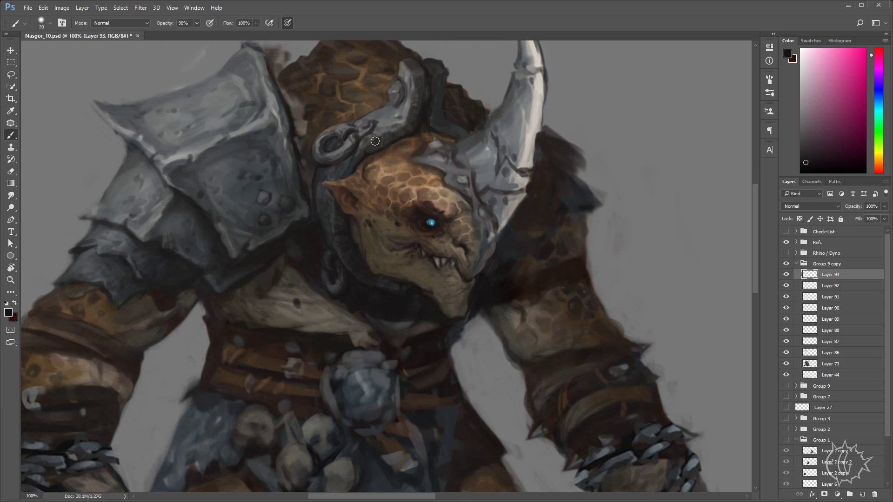
pyautogui.keyDown('alt'); pyautogui.click(346, 187); pyautogui.keyUp('alt')
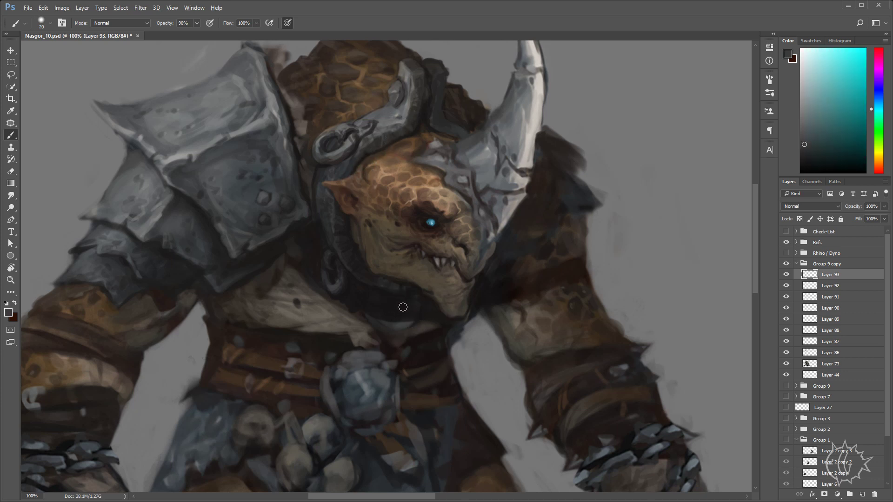
pyautogui.moveTo(411, 306)
pyautogui.mouseDown()
pyautogui.moveTo(400, 302)
pyautogui.moveTo(410, 319)
pyautogui.moveTo(396, 307)
pyautogui.moveTo(383, 320)
pyautogui.moveTo(389, 295)
pyautogui.mouseUp()
pyautogui.moveTo(390, 331); pyautogui.dragTo(403, 312)
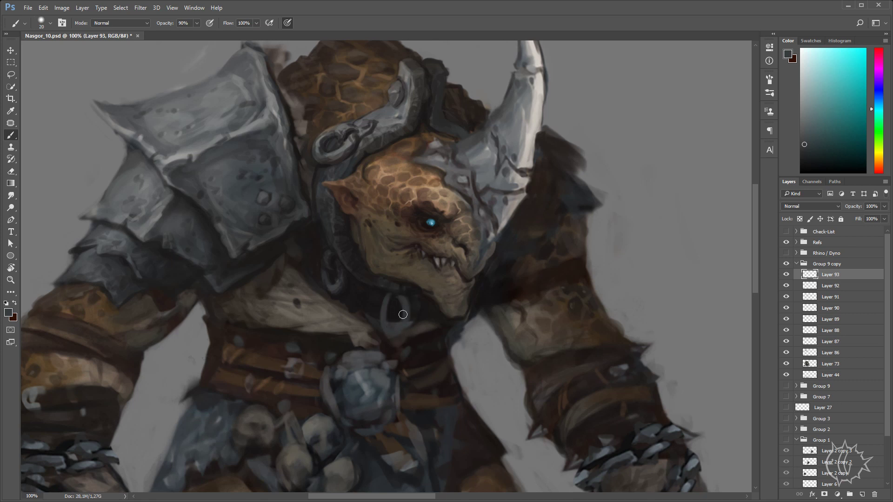
pyautogui.keyDown('alt'); pyautogui.click(399, 333); pyautogui.keyUp('alt')
# - Sample several dark teal tones around the neck ring and reframe the view on the neck
pyautogui.keyDown('alt'); pyautogui.click(407, 329); pyautogui.keyUp('alt')
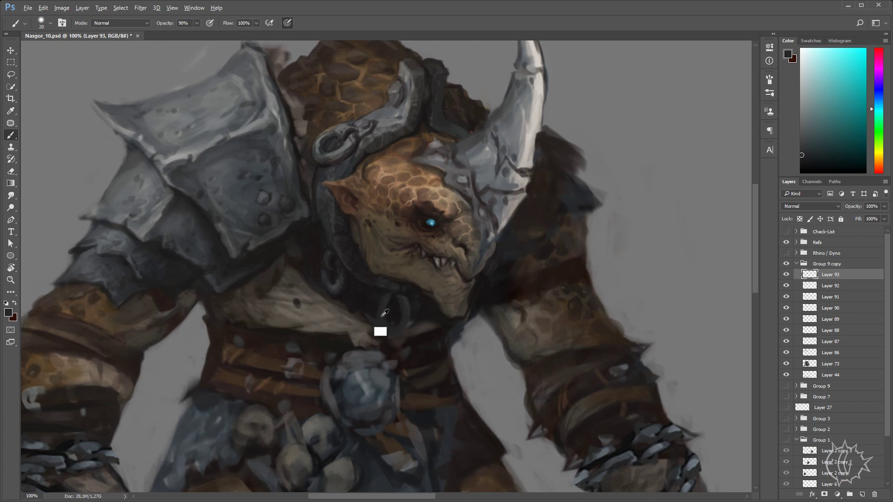
pyautogui.keyDown('alt'); pyautogui.click(386, 330); pyautogui.keyUp('alt')
pyautogui.keyDown('alt'); pyautogui.click(397, 322); pyautogui.keyUp('alt')
pyautogui.keyDown('alt'); pyautogui.click(391, 295); pyautogui.keyUp('alt')
pyautogui.keyDown('alt'); pyautogui.click(411, 296); pyautogui.keyUp('alt')
pyautogui.keyDown('alt'); pyautogui.click(406, 325); pyautogui.keyUp('alt')
pyautogui.moveTo(432, 315)
pyautogui.mouseDown()
pyautogui.moveTo(404, 320)
pyautogui.moveTo(411, 323)
pyautogui.mouseUp()
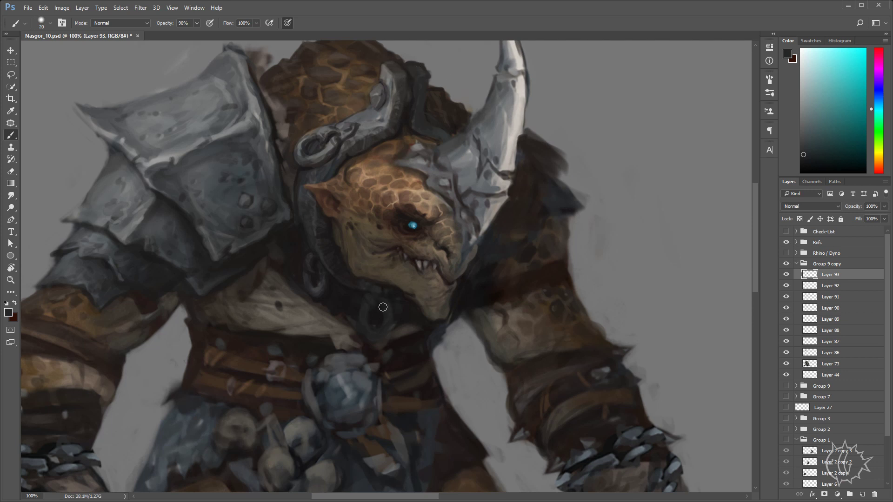
# - Darken the neck below the jaw and cover its light stripe with dark reddish tones
pyautogui.keyDown('alt'); pyautogui.click(336, 304); pyautogui.keyUp('alt')
pyautogui.moveTo(354, 324)
pyautogui.mouseDown()
pyautogui.moveTo(368, 307)
pyautogui.moveTo(397, 304)
pyautogui.moveTo(398, 330)
pyautogui.mouseUp()
pyautogui.keyDown('alt'); pyautogui.click(393, 140); pyautogui.keyUp('alt')
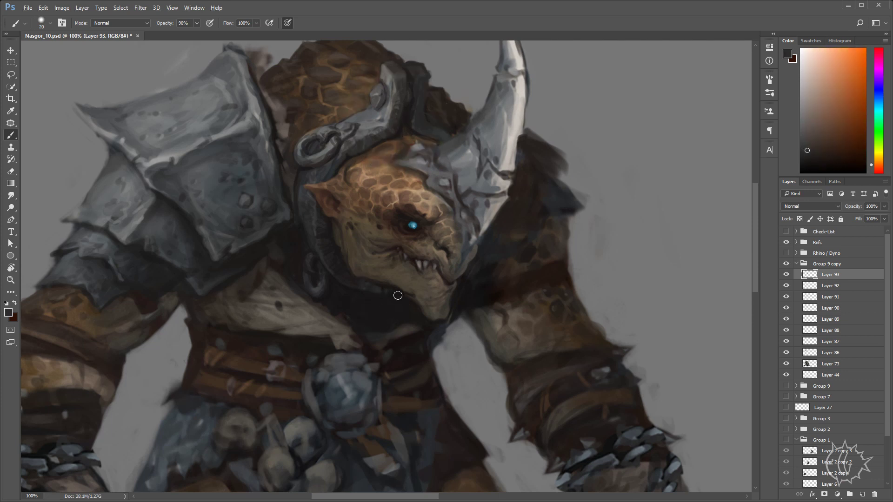
pyautogui.moveTo(384, 297)
pyautogui.mouseDown()
pyautogui.moveTo(380, 318)
pyautogui.moveTo(400, 321)
pyautogui.moveTo(381, 327)
pyautogui.mouseUp()
pyautogui.keyDown('alt'); pyautogui.click(394, 220); pyautogui.keyUp('alt')
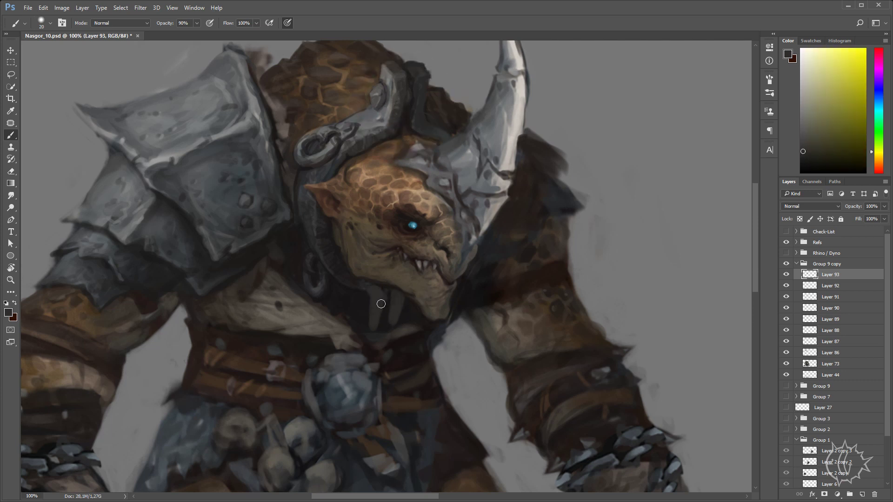
pyautogui.keyDown('alt'); pyautogui.click(363, 315); pyautogui.keyUp('alt')
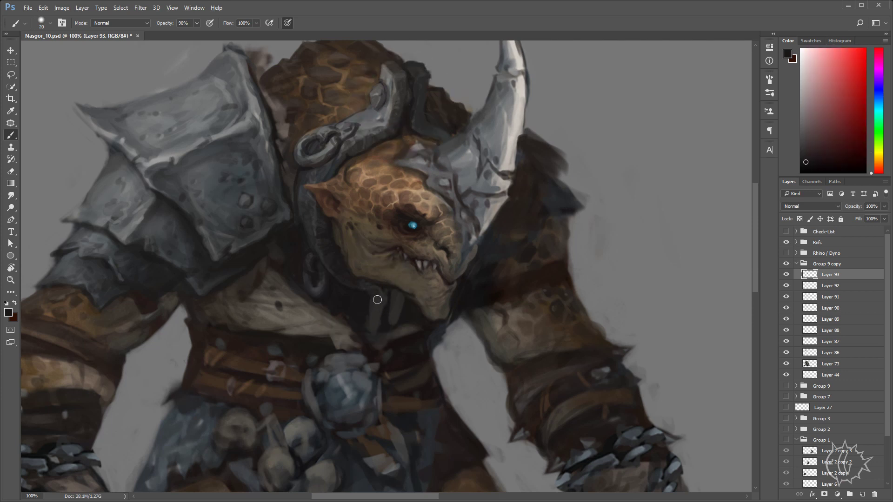
pyautogui.moveTo(402, 321); pyautogui.dragTo(402, 297)
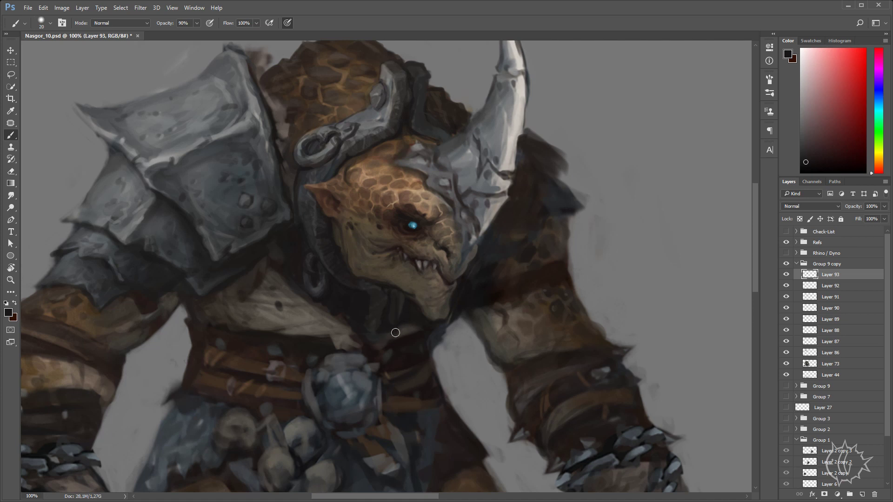
# - Sample darker brown and purplish tones and add more dark strokes on the neck
pyautogui.keyDown('alt'); pyautogui.click(384, 132); pyautogui.keyUp('alt')
pyautogui.keyDown('alt'); pyautogui.click(361, 309); pyautogui.keyUp('alt')
pyautogui.keyDown('alt'); pyautogui.click(337, 256); pyautogui.keyUp('alt')
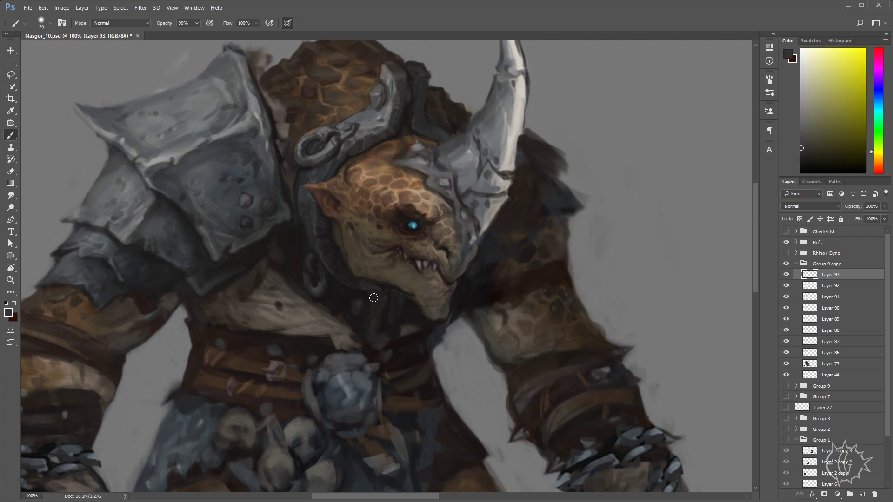
pyautogui.keyDown('alt'); pyautogui.click(358, 307); pyautogui.keyUp('alt')
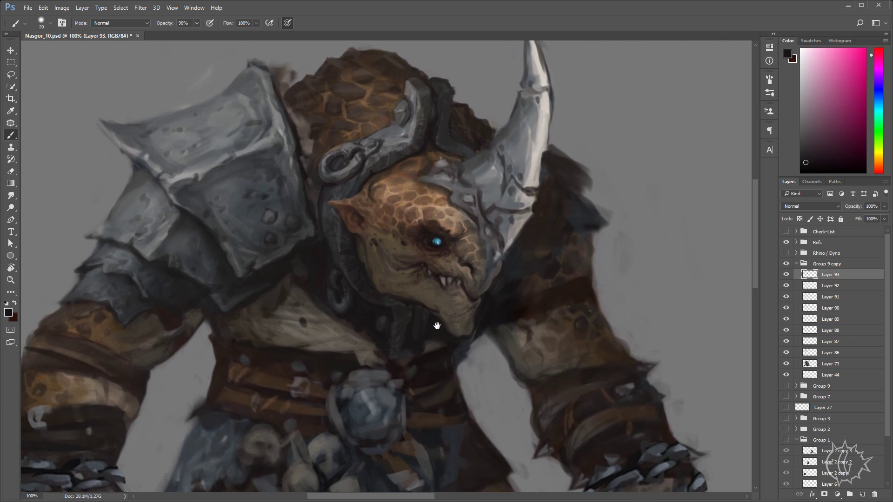
pyautogui.moveTo(429, 298); pyautogui.dragTo(452, 314)
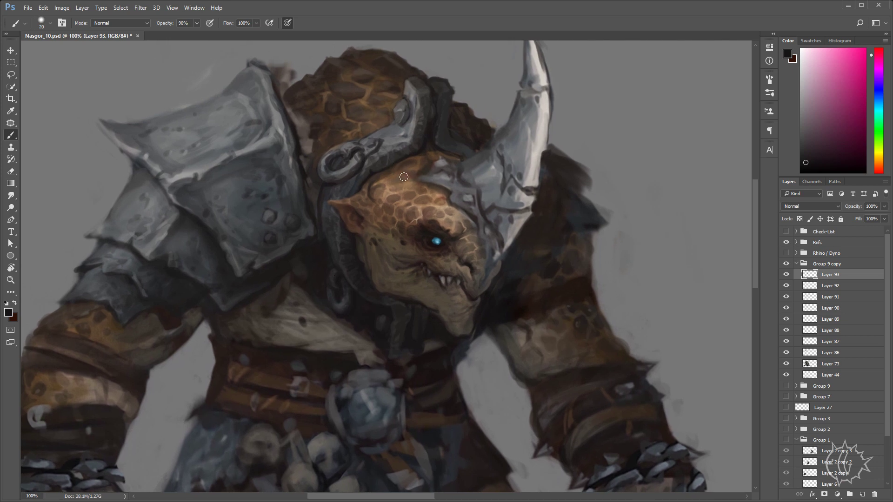
# - Sample skin and dark magenta tones near the head, then zoom out to show the whole warrior
pyautogui.keyDown('alt'); pyautogui.click(370, 200); pyautogui.keyUp('alt')
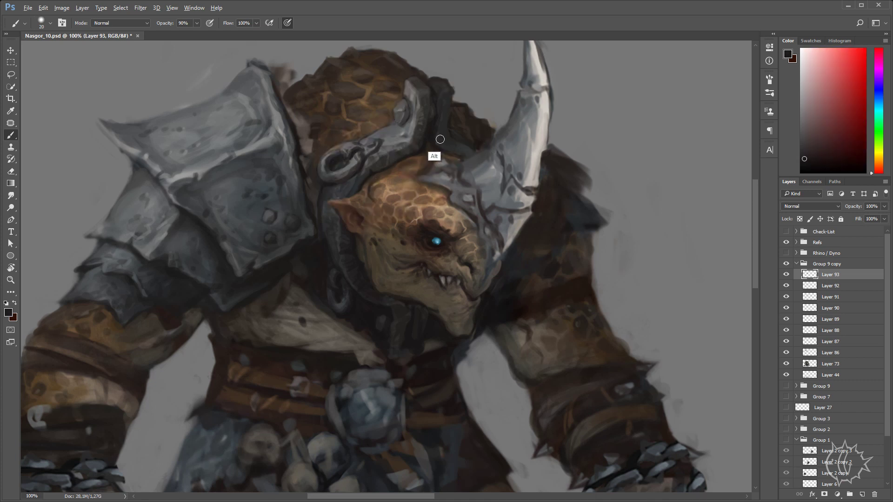
pyautogui.keyDown('alt'); pyautogui.click(435, 157); pyautogui.keyUp('alt')
pyautogui.scroll(-2, 435, 186)
pyautogui.keyDown('alt'); pyautogui.click(434, 276); pyautogui.keyUp('alt')
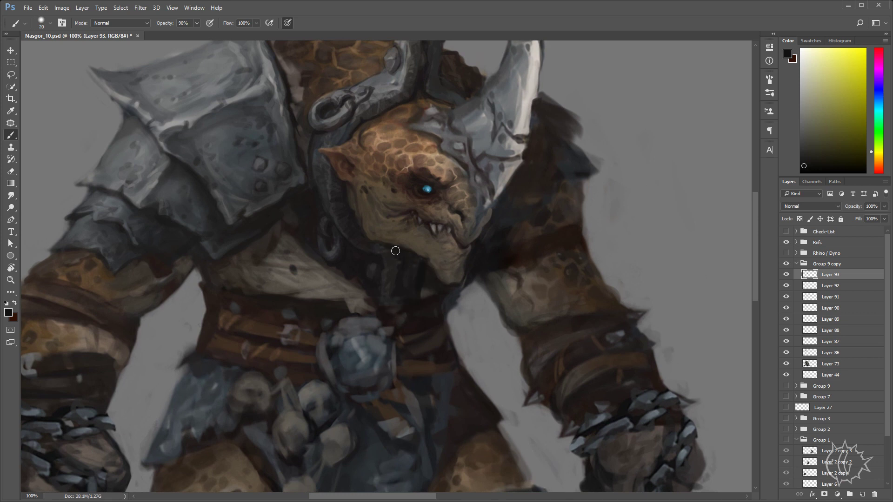
pyautogui.moveTo(484, 239); pyautogui.dragTo(510, 270)
pyautogui.keyDown('alt'); pyautogui.click(348, 244); pyautogui.keyUp('alt')
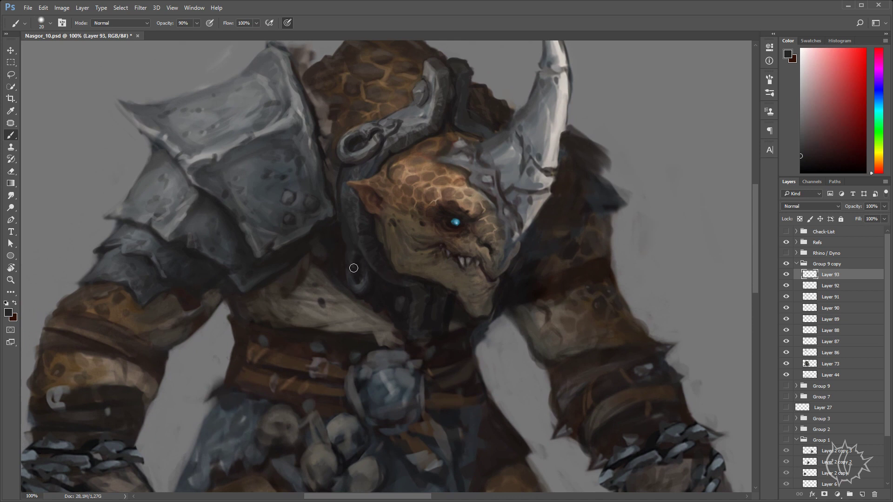
pyautogui.keyDown('alt'); pyautogui.click(364, 254); pyautogui.keyUp('alt')
pyautogui.hotkey('ctrl', '-')
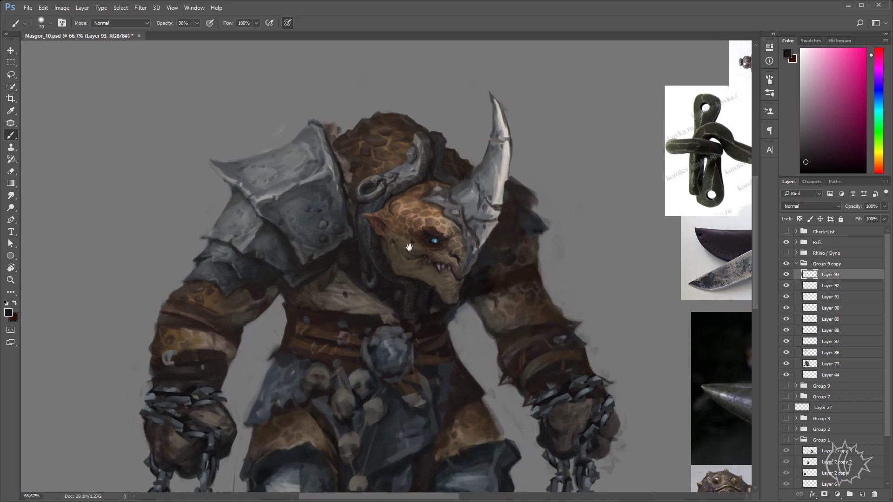
# - Add a new Layer 94 and switch to a size-70 brush preset
pyautogui.moveTo(409, 247); pyautogui.dragTo(428, 245)
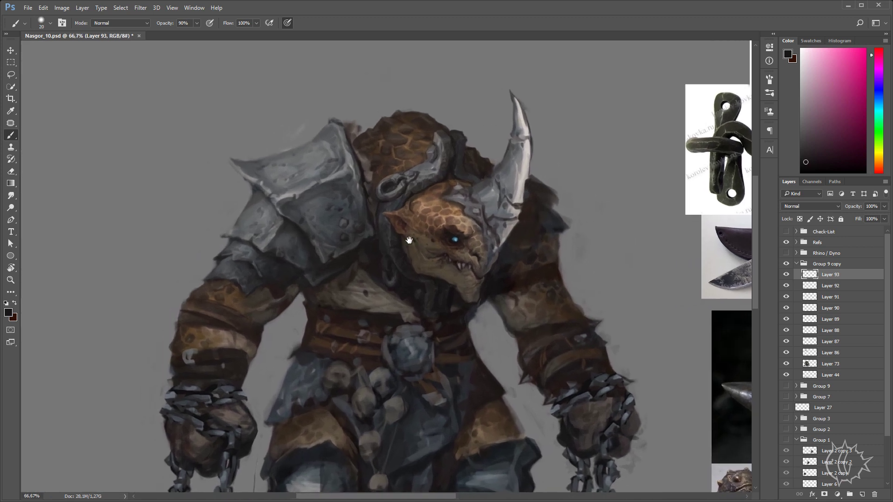
pyautogui.keyDown('alt'); pyautogui.click(382, 216); pyautogui.keyUp('alt')
pyautogui.moveTo(437, 195); pyautogui.dragTo(432, 197)
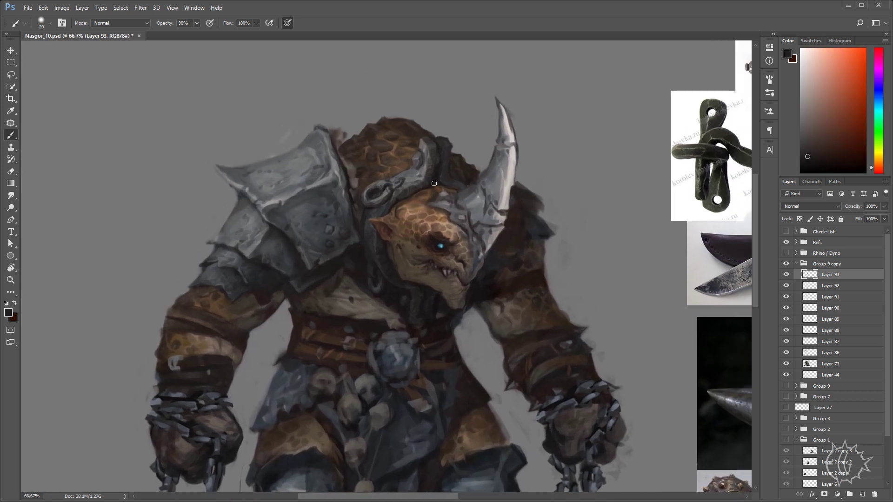
pyautogui.hotkey('ctrl', 'shift', 'alt', 'n')
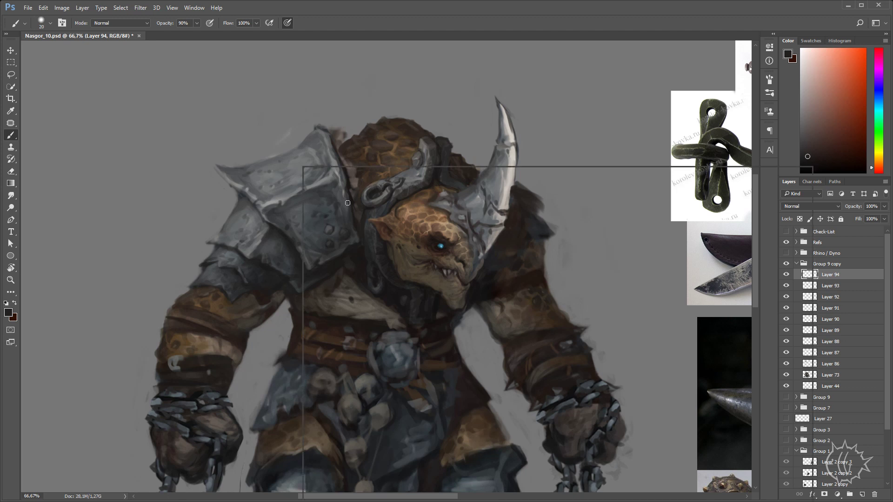
pyautogui.rightClick(305, 184)
pyautogui.click(362, 438)
pyautogui.press('Return')
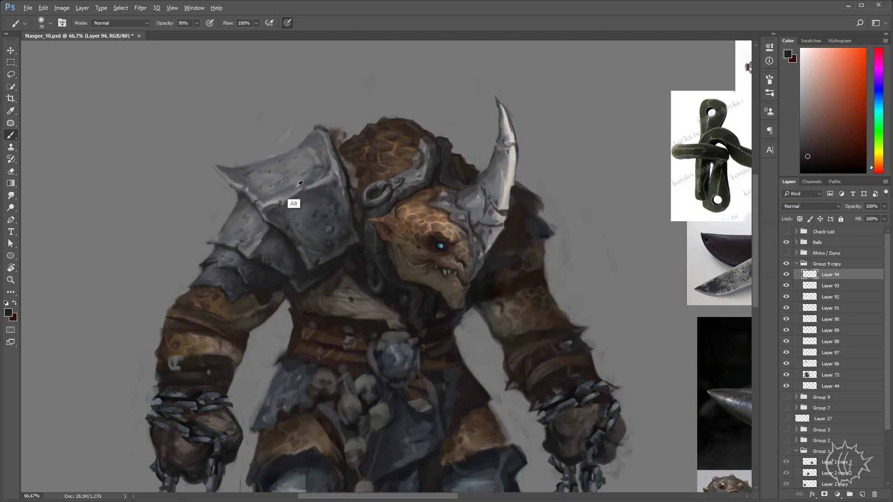
# - Paint dark shadows on the hair and around the helmet strap near the horn base
pyautogui.keyDown('alt'); pyautogui.click(300, 203); pyautogui.keyUp('alt')
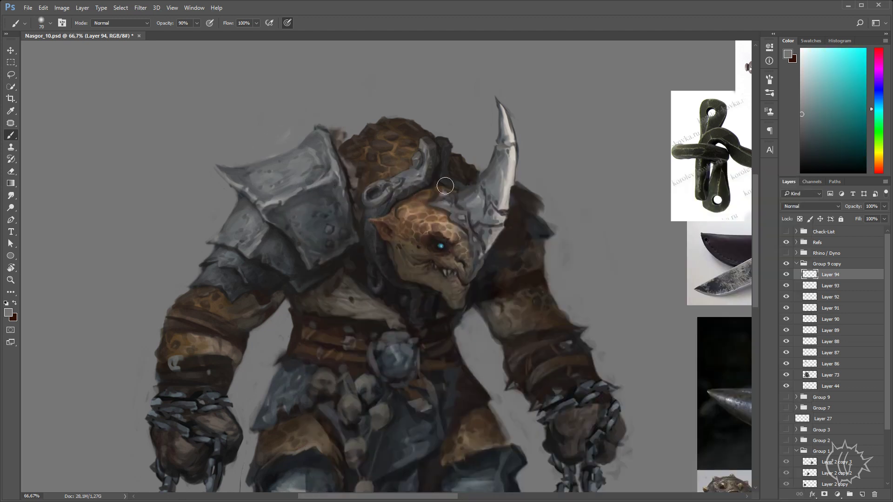
pyautogui.moveTo(427, 184)
pyautogui.mouseDown()
pyautogui.moveTo(432, 164)
pyautogui.moveTo(463, 190)
pyautogui.mouseUp()
pyautogui.moveTo(430, 195); pyautogui.dragTo(416, 223)
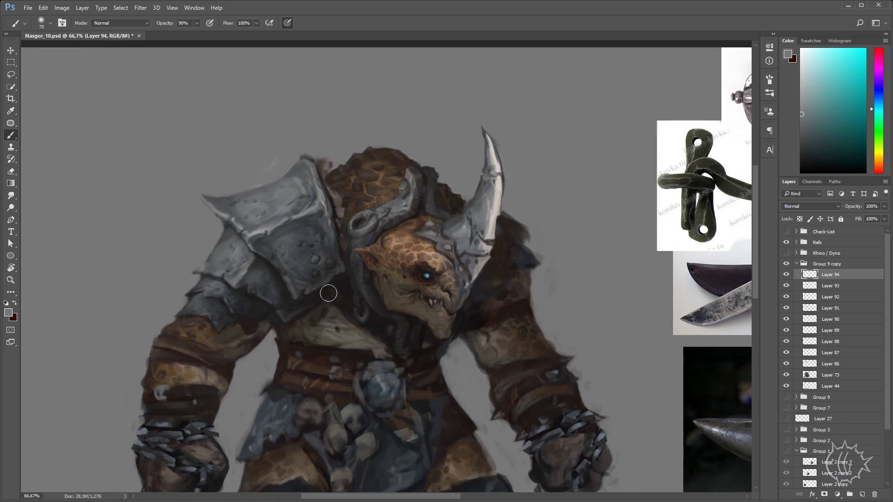
pyautogui.press('d')
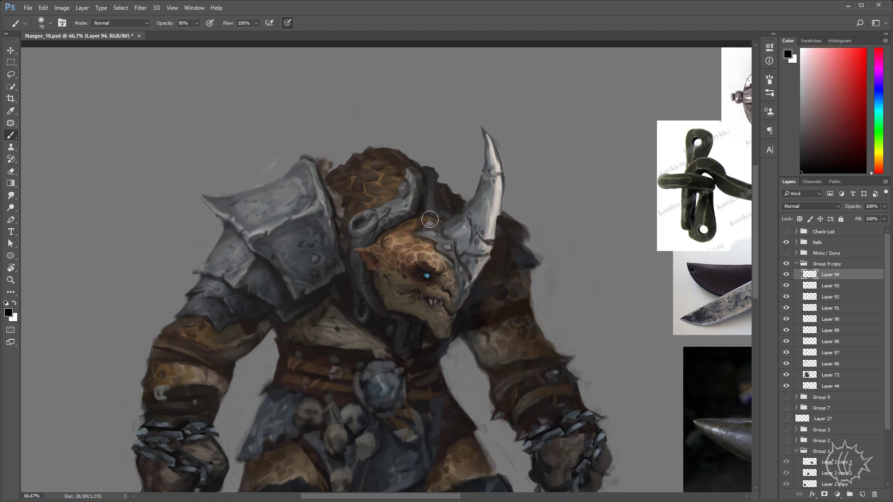
pyautogui.moveTo(428, 218); pyautogui.dragTo(442, 201)
pyautogui.press('[')
pyautogui.press('[')
pyautogui.press('[')
pyautogui.keyDown('alt'); pyautogui.click(321, 302); pyautogui.keyUp('alt')
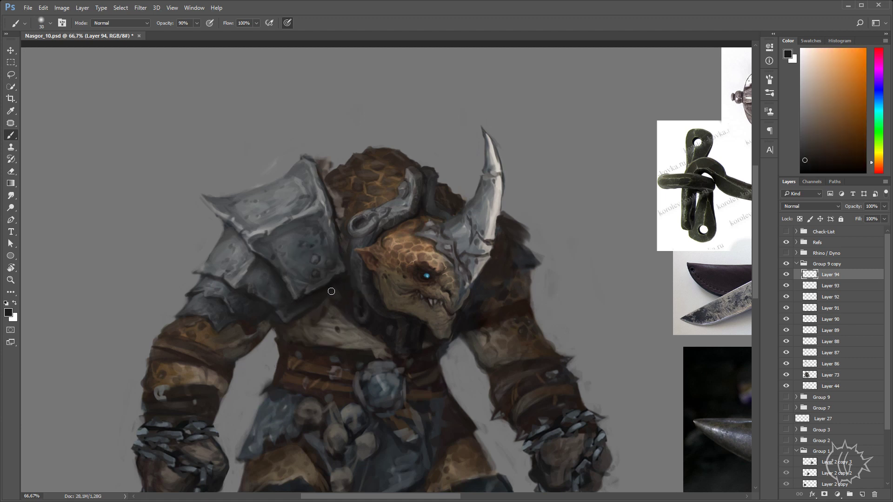
pyautogui.scroll(-5, 493, 241)
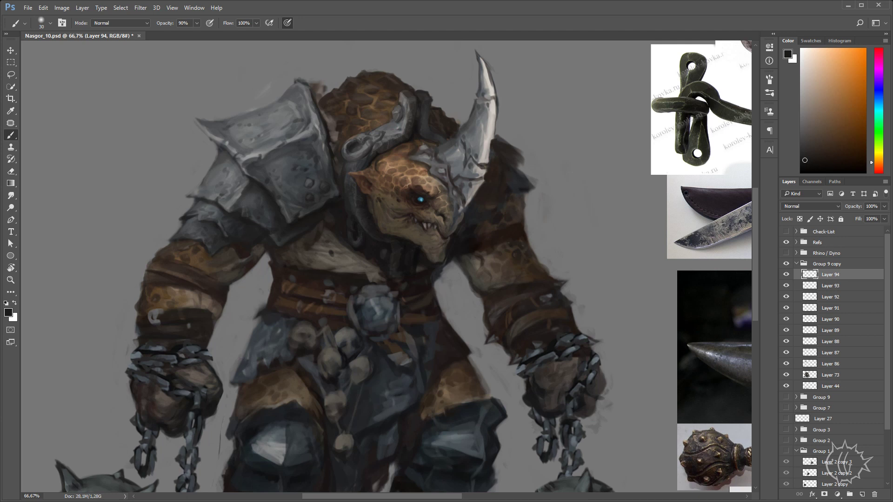
# - Add a new Layer 95 and frame the horn tip with a size-20 brush
pyautogui.hotkey('ctrl', 'shift', 'n')
pyautogui.press('Return')
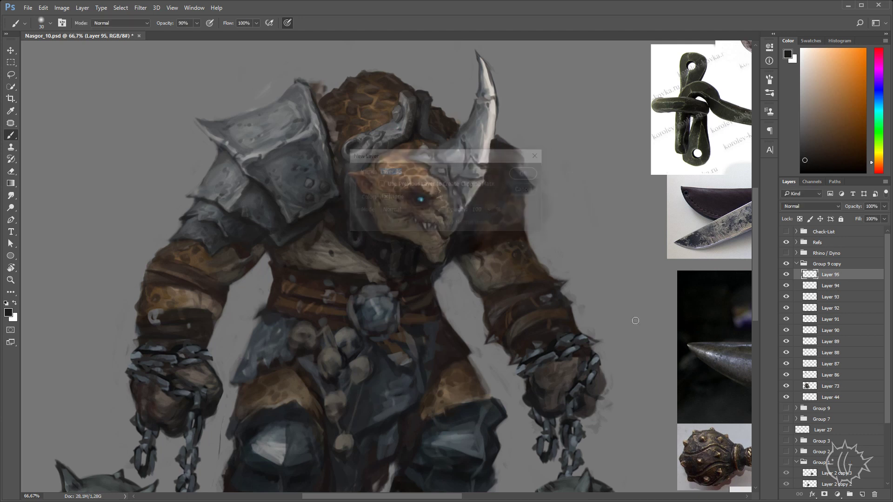
pyautogui.scroll(2, 592, 371)
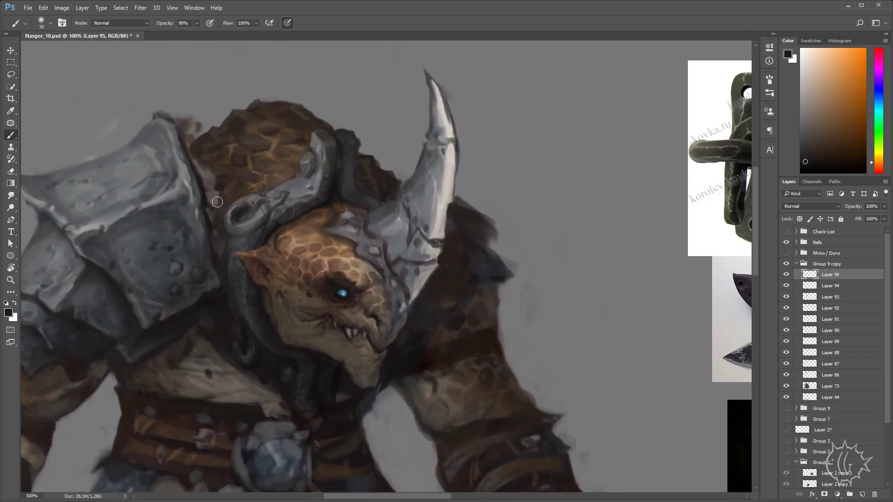
pyautogui.press('[')
pyautogui.moveTo(430, 162)
pyautogui.mouseDown()
pyautogui.moveTo(419, 208)
pyautogui.moveTo(416, 187)
pyautogui.mouseUp()
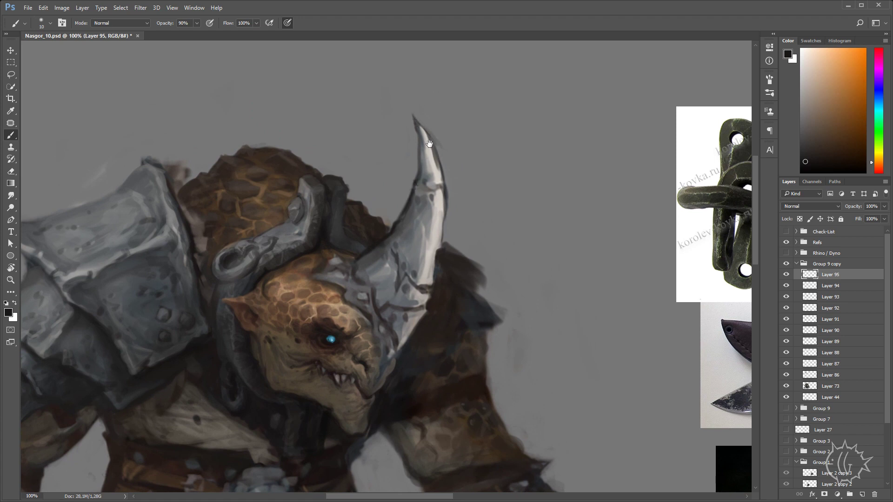
pyautogui.moveTo(424, 150); pyautogui.dragTo(451, 134)
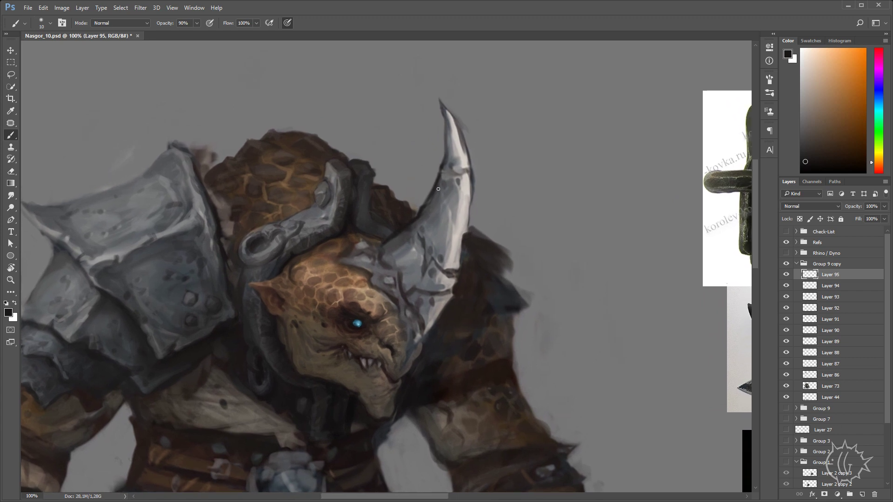
# - Darken the horn's upper-left edge and lighten its left and lower-left edges
pyautogui.moveTo(445, 132); pyautogui.dragTo(444, 140)
pyautogui.keyDown('alt'); pyautogui.click(444, 122); pyautogui.keyUp('alt')
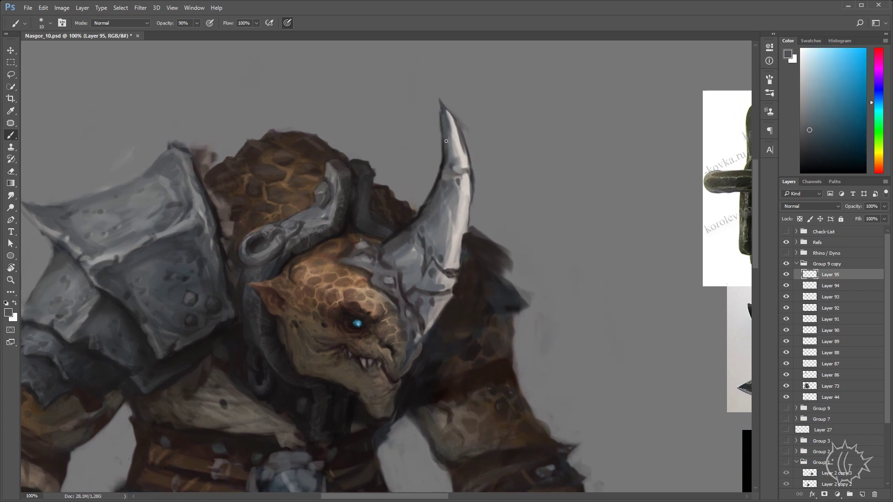
pyautogui.moveTo(446, 141)
pyautogui.mouseDown()
pyautogui.moveTo(433, 207)
pyautogui.moveTo(444, 182)
pyautogui.mouseUp()
pyautogui.keyDown('alt'); pyautogui.click(432, 207); pyautogui.keyUp('alt')
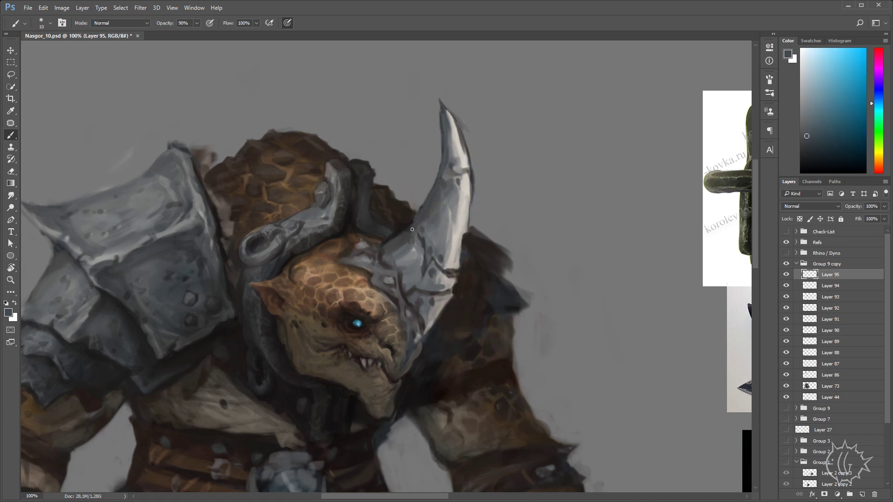
pyautogui.moveTo(412, 229); pyautogui.dragTo(398, 239)
# - Sample greys near the horn tip and paint dark strokes along its right edge
pyautogui.moveTo(468, 142); pyautogui.dragTo(460, 134)
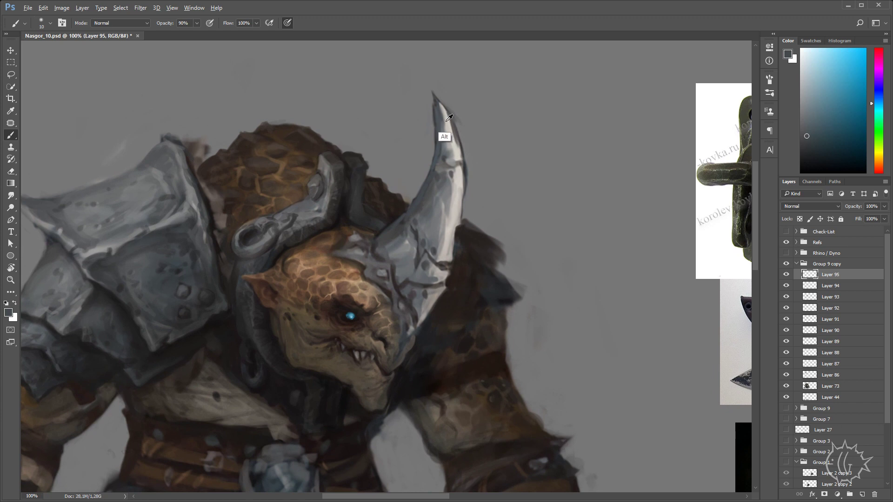
pyautogui.keyDown('alt'); pyautogui.click(442, 135); pyautogui.keyUp('alt')
pyautogui.keyDown('alt'); pyautogui.click(449, 125); pyautogui.keyUp('alt')
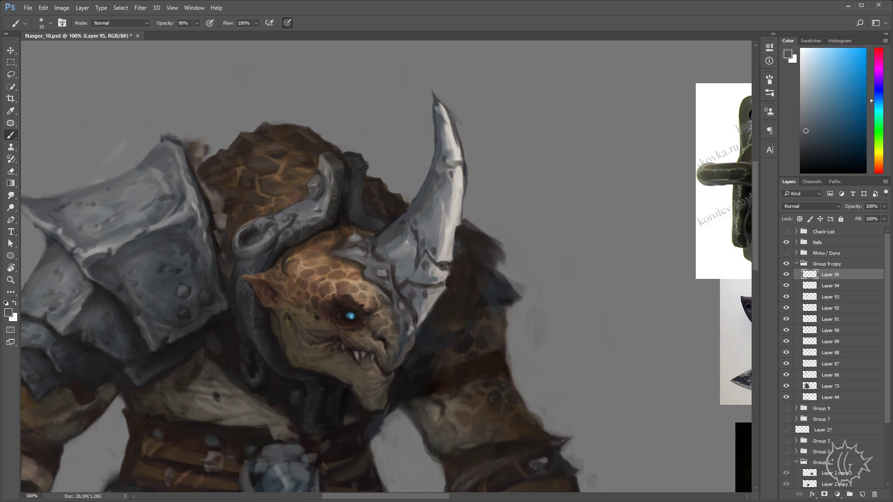
pyautogui.keyDown('alt'); pyautogui.click(436, 120); pyautogui.keyUp('alt')
pyautogui.moveTo(456, 146)
pyautogui.mouseDown()
pyautogui.moveTo(450, 156)
pyautogui.moveTo(463, 154)
pyautogui.mouseUp()
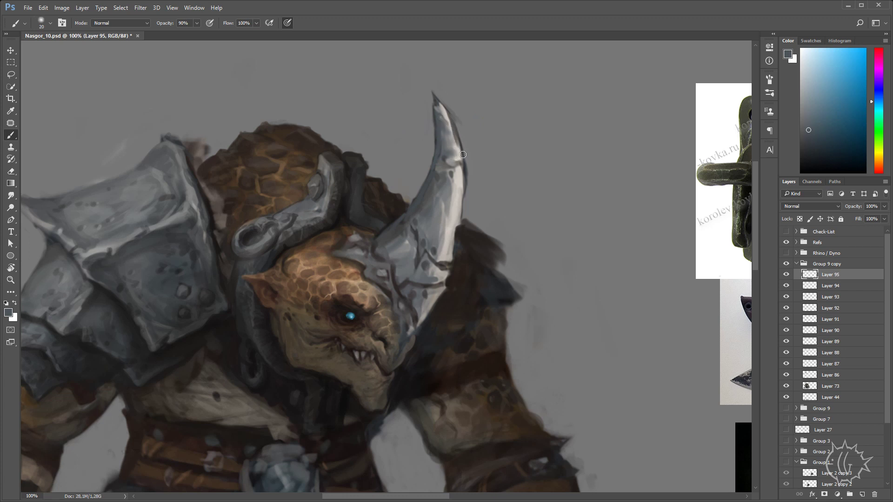
# - Switch to a 15 px brush and sample lighter and darker greys from the horn
pyautogui.rightClick(382, 111)
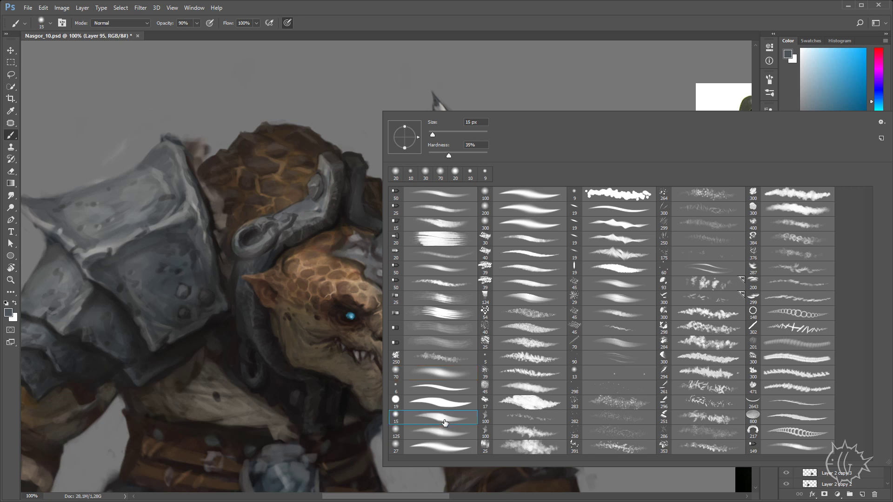
pyautogui.click(478, 143)
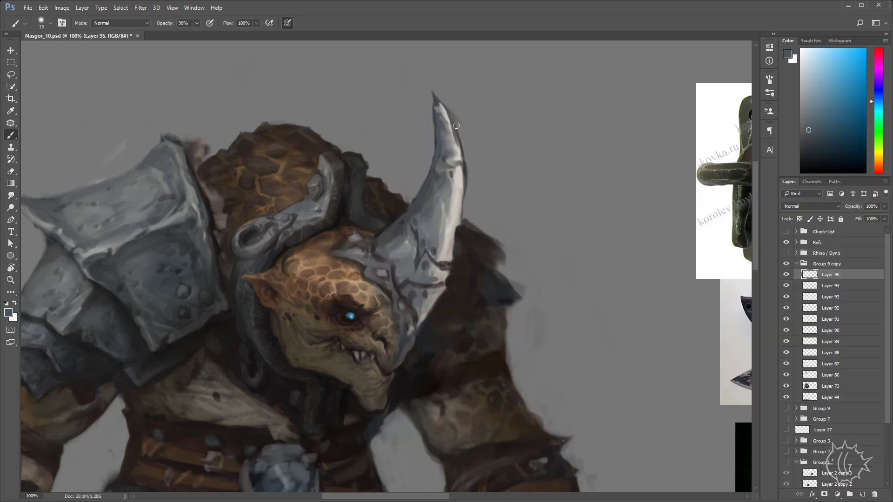
pyautogui.moveTo(486, 165)
pyautogui.mouseDown()
pyautogui.moveTo(474, 146)
pyautogui.moveTo(431, 144)
pyautogui.mouseUp()
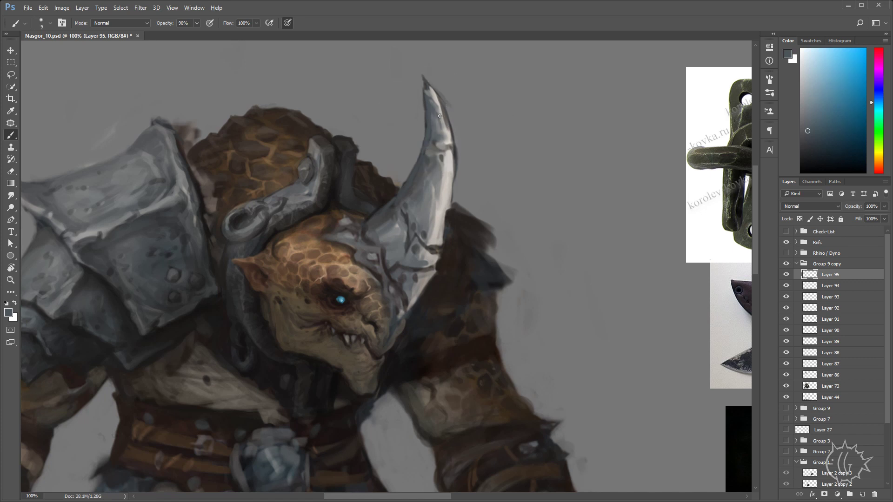
pyautogui.keyDown('alt'); pyautogui.click(438, 118); pyautogui.keyUp('alt')
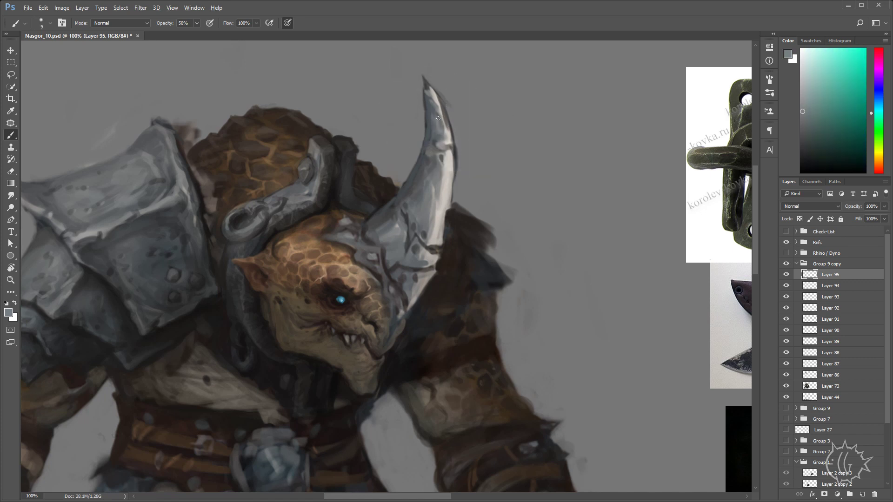
pyautogui.keyDown('alt'); pyautogui.click(435, 120); pyautogui.keyUp('alt')
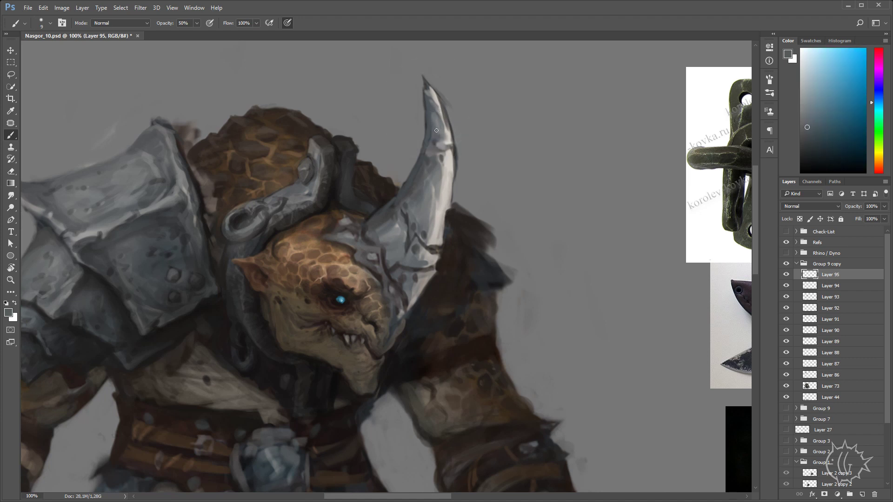
pyautogui.keyDown('alt'); pyautogui.click(435, 113); pyautogui.keyUp('alt')
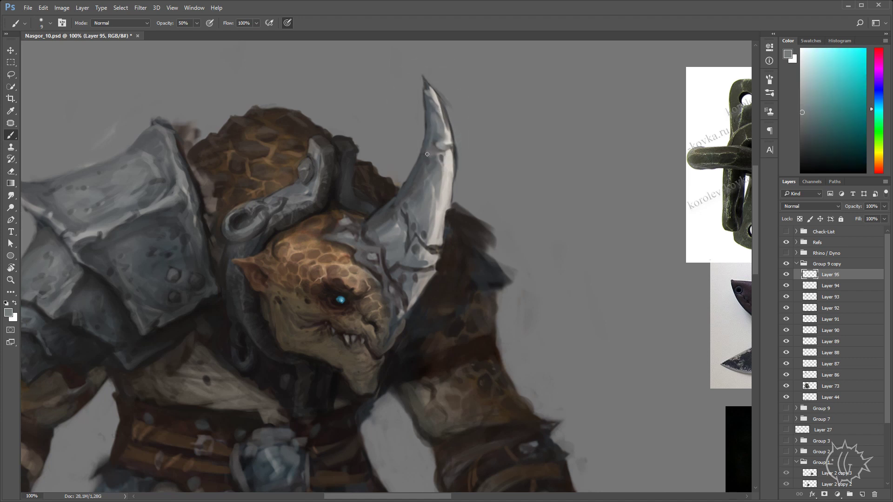
pyautogui.keyDown('alt'); pyautogui.click(422, 176); pyautogui.keyUp('alt')
# - Paint darker blue-grey and lighter warm-grey strokes on the horn
pyautogui.keyDown('alt'); pyautogui.click(367, 250); pyautogui.keyUp('alt')
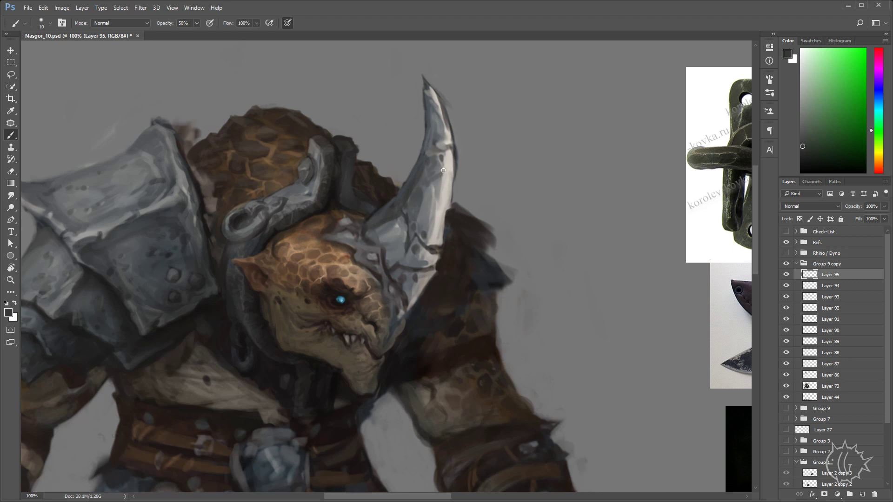
pyautogui.keyDown('alt'); pyautogui.click(432, 199); pyautogui.keyUp('alt')
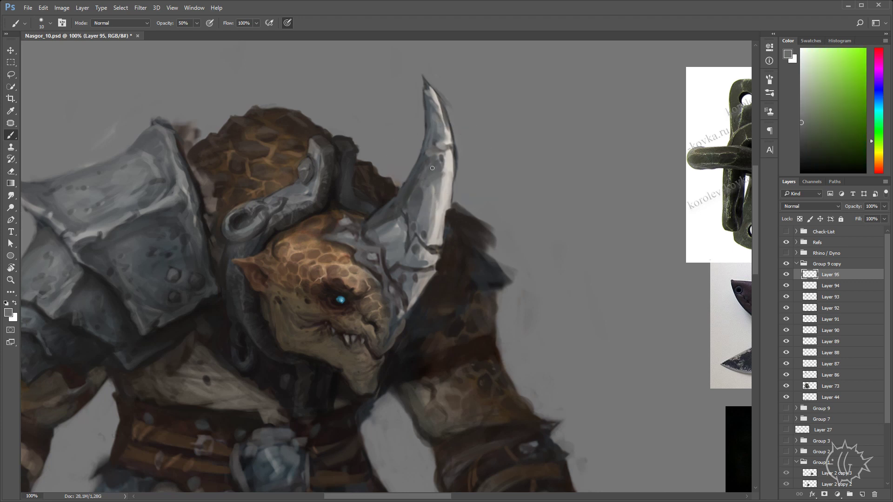
pyautogui.keyDown('alt'); pyautogui.click(417, 196); pyautogui.keyUp('alt')
pyautogui.moveTo(418, 223); pyautogui.dragTo(443, 177)
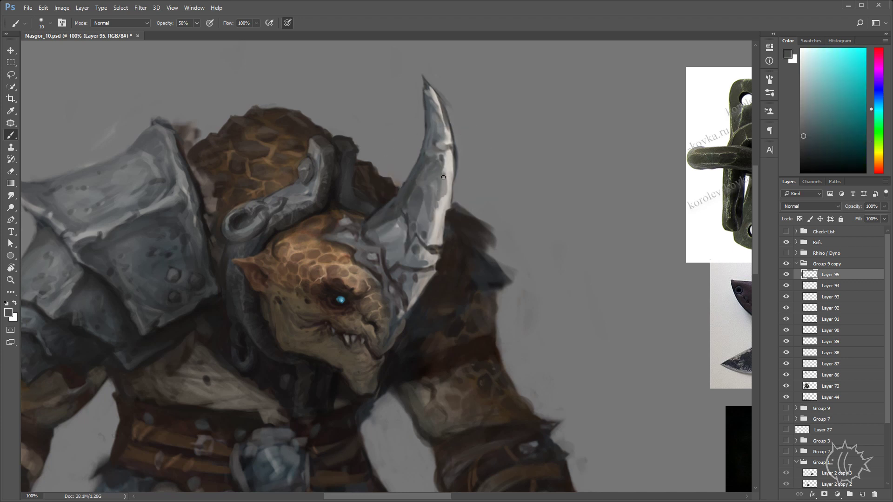
pyautogui.keyDown('alt'); pyautogui.click(437, 193); pyautogui.keyUp('alt')
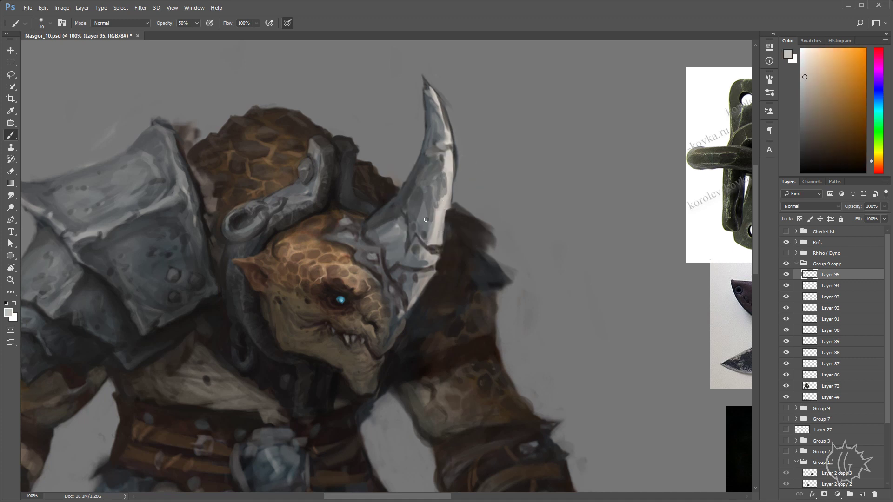
pyautogui.moveTo(426, 219)
pyautogui.mouseDown()
pyautogui.moveTo(421, 207)
pyautogui.moveTo(419, 243)
pyautogui.moveTo(432, 210)
pyautogui.mouseUp()
# - Add a small light stroke on the horn with a size-15 brush
pyautogui.keyDown('alt'); pyautogui.click(420, 228); pyautogui.keyUp('alt')
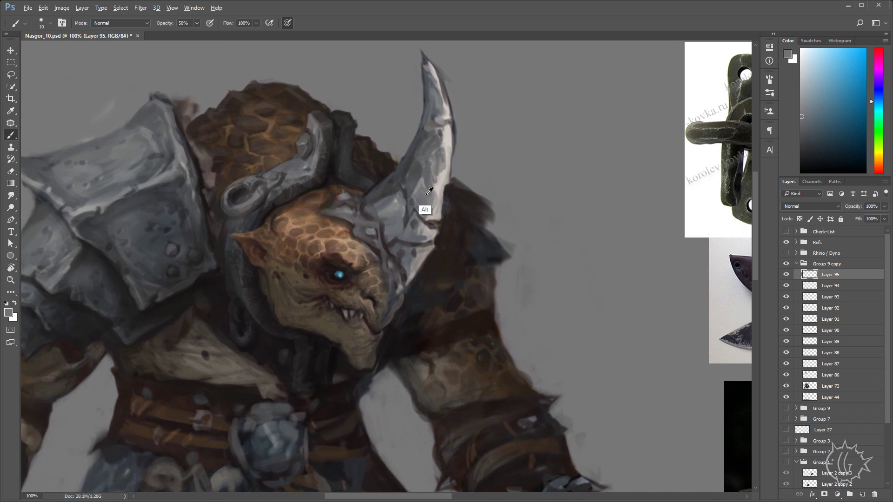
pyautogui.keyDown('alt'); pyautogui.click(421, 179); pyautogui.keyUp('alt')
pyautogui.press(']')
pyautogui.moveTo(437, 153); pyautogui.dragTo(433, 145)
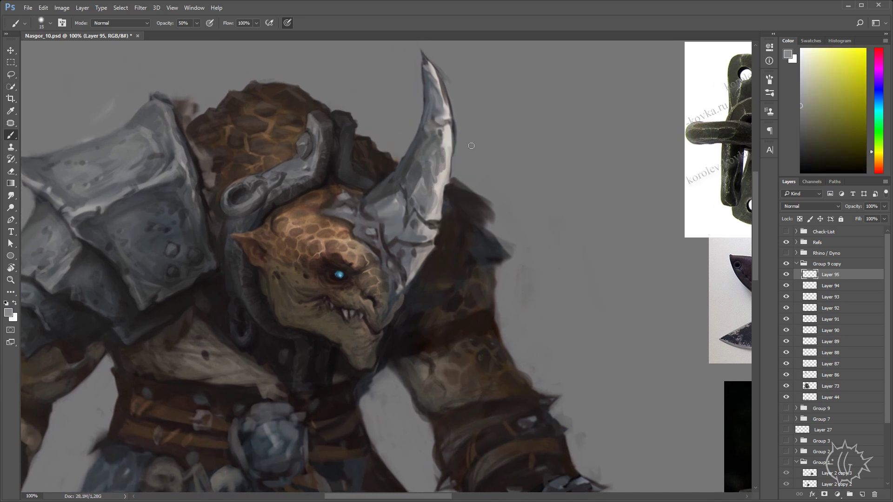
pyautogui.keyDown('alt'); pyautogui.click(451, 150); pyautogui.keyUp('alt')
# - Sample blue-grey and cyan-grey tones from the horn and helmet plate, then zoom in on them
pyautogui.moveTo(393, 222); pyautogui.dragTo(391, 201)
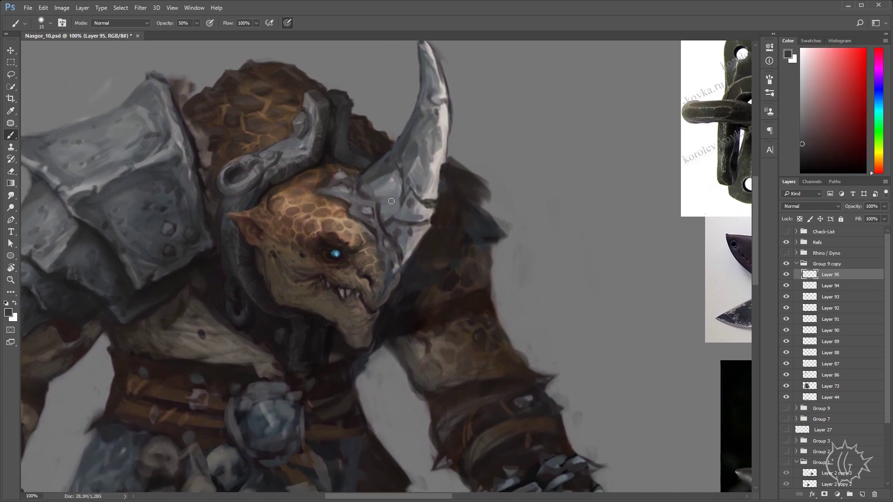
pyautogui.keyDown('alt'); pyautogui.click(393, 200); pyautogui.keyUp('alt')
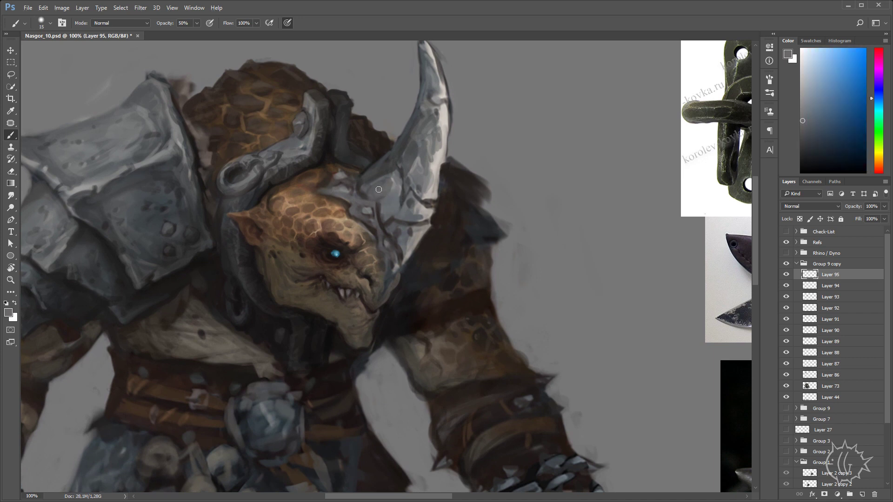
pyautogui.keyDown('alt'); pyautogui.click(397, 187); pyautogui.keyUp('alt')
pyautogui.moveTo(403, 176); pyautogui.dragTo(405, 177)
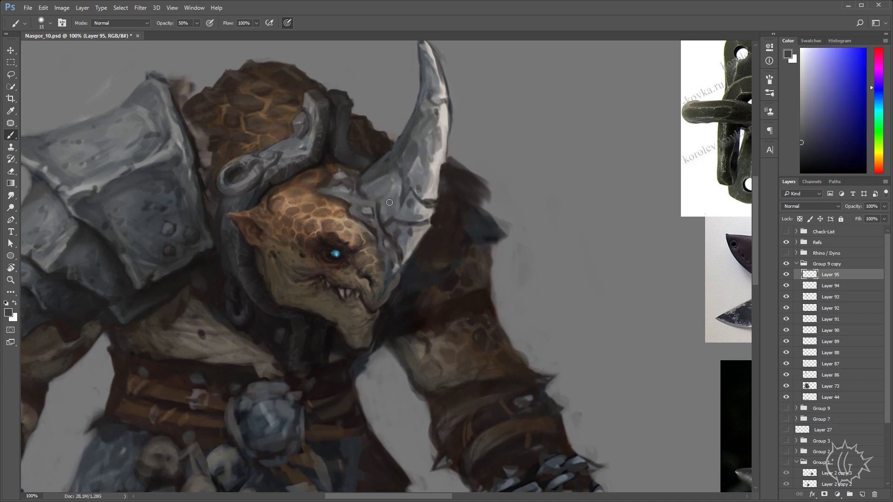
pyautogui.keyDown('alt'); pyautogui.click(404, 196); pyautogui.keyUp('alt')
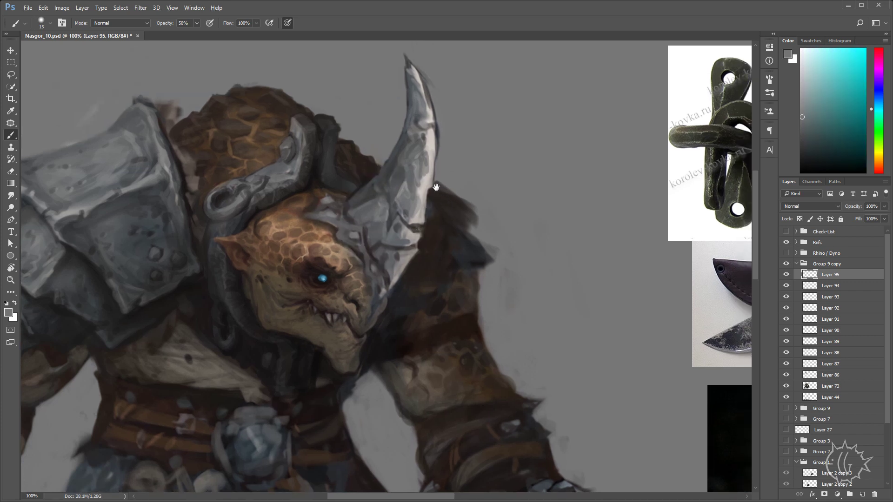
pyautogui.moveTo(436, 187); pyautogui.dragTo(428, 176)
pyautogui.keyDown('alt'); pyautogui.click(379, 225); pyautogui.keyUp('alt')
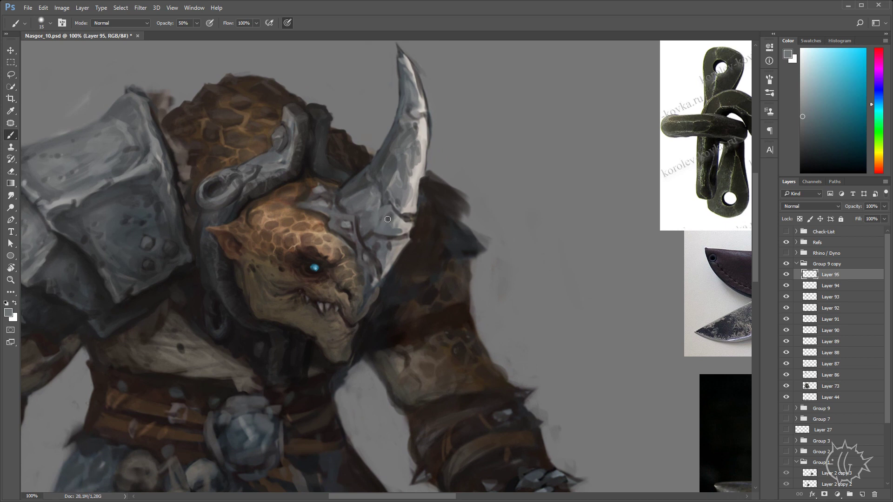
pyautogui.keyDown('alt'); pyautogui.click(360, 242); pyautogui.keyUp('alt')
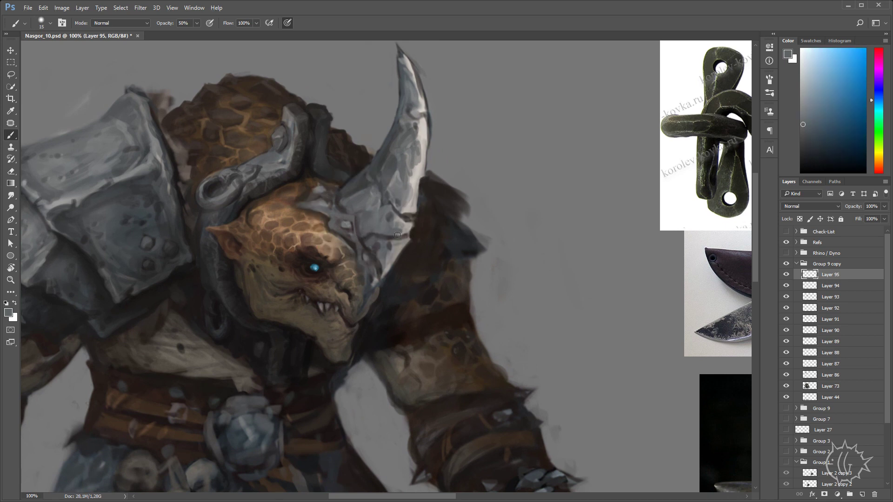
pyautogui.keyDown('alt'); pyautogui.click(176, 272); pyautogui.keyUp('alt')
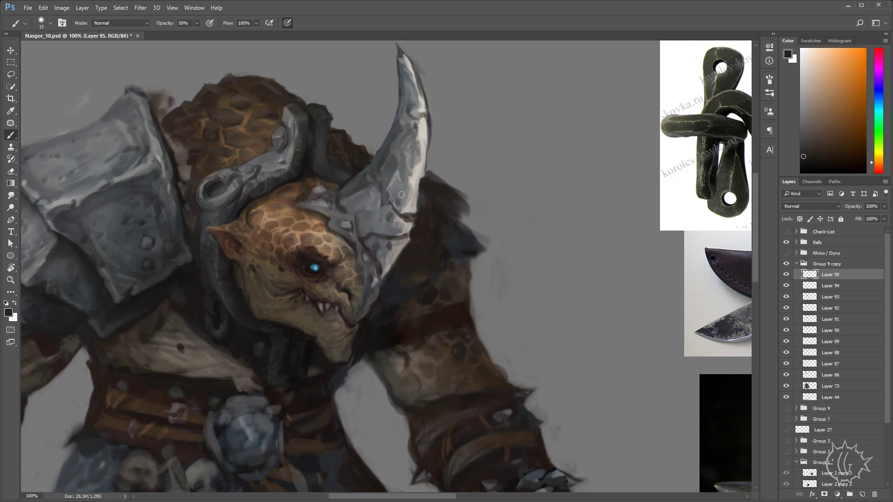
pyautogui.hotkey('ctrl', '+')
pyautogui.hotkey('ctrl', '+')
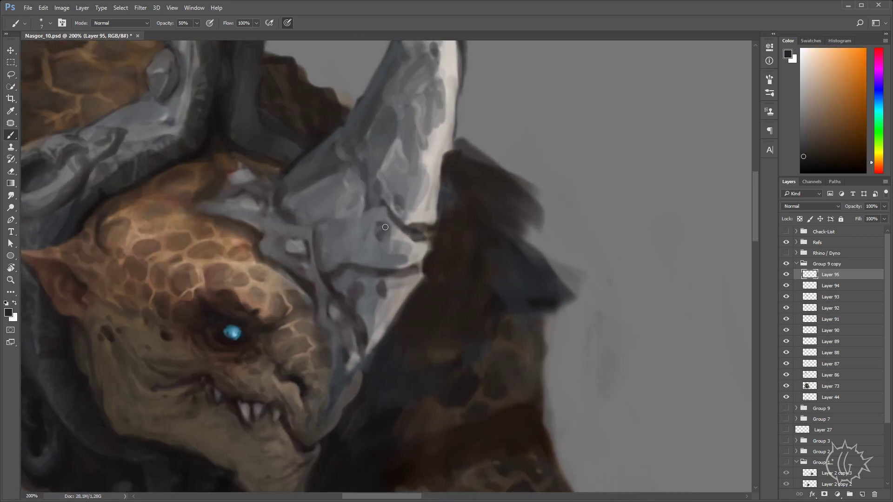
# - Paint small dark marks on the helmet plate using near, blue and warm greys
pyautogui.moveTo(385, 227)
pyautogui.mouseDown()
pyautogui.moveTo(387, 240)
pyautogui.moveTo(390, 219)
pyautogui.moveTo(380, 232)
pyautogui.mouseUp()
pyautogui.scroll(2, 397, 229)
pyautogui.keyDown('alt'); pyautogui.click(382, 215); pyautogui.keyUp('alt')
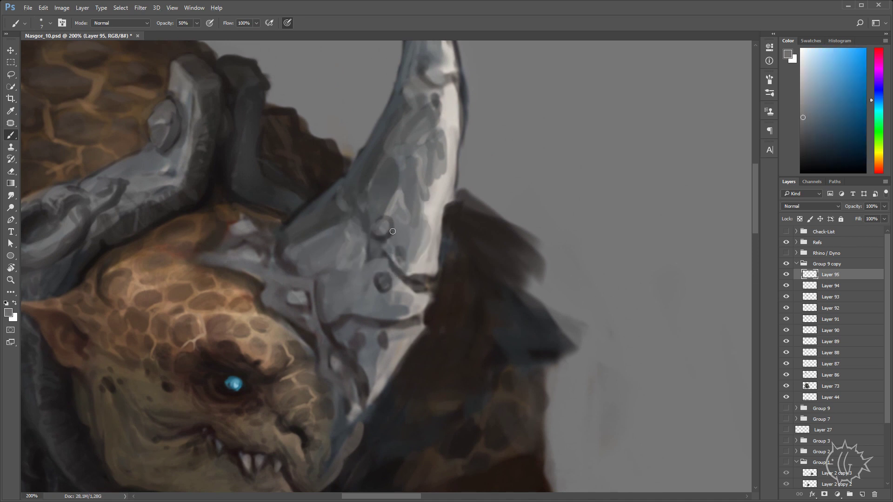
pyautogui.keyDown('alt'); pyautogui.click(390, 231); pyautogui.keyUp('alt')
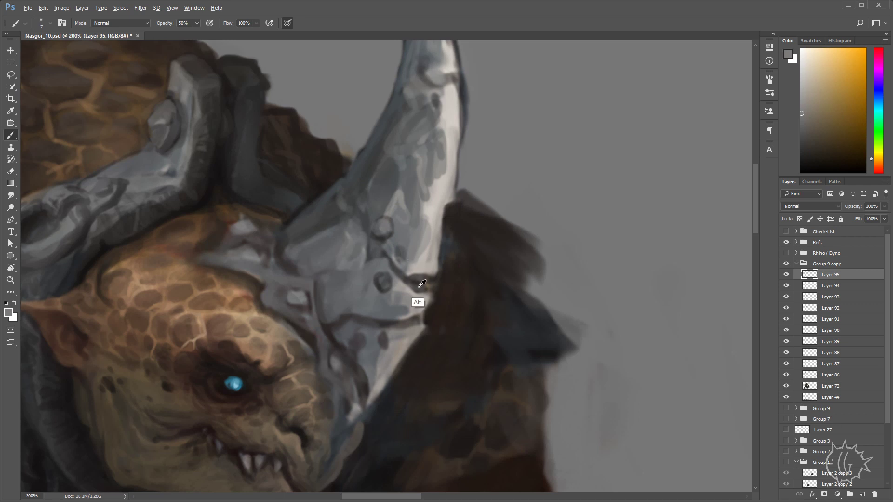
pyautogui.keyDown('alt'); pyautogui.click(409, 247); pyautogui.keyUp('alt')
pyautogui.keyDown('alt'); pyautogui.click(409, 306); pyautogui.keyUp('alt')
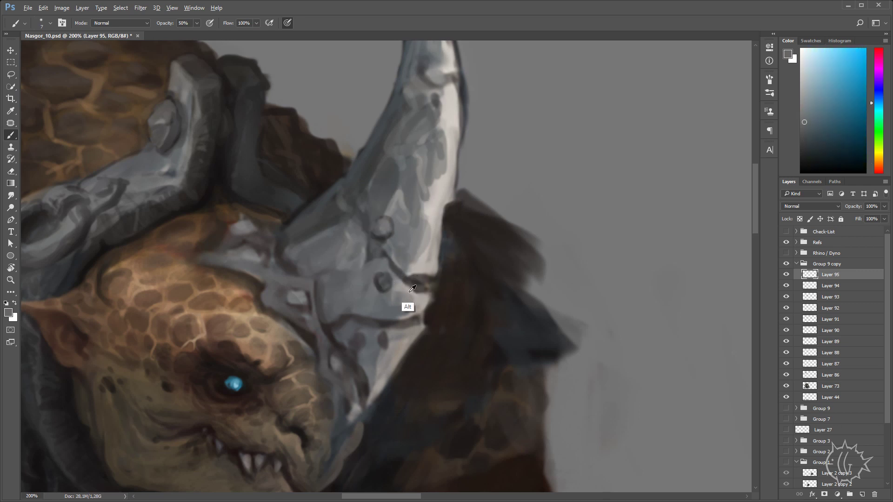
pyautogui.hotkey('ctrl', '-')
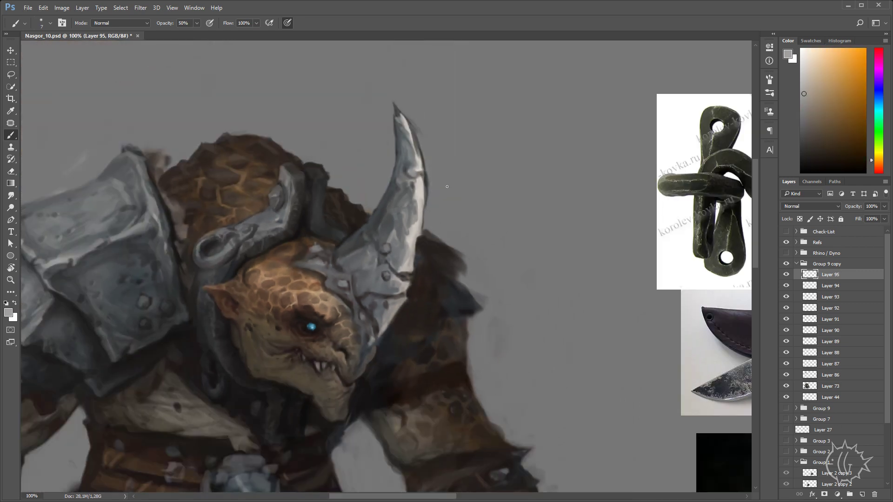
pyautogui.hotkey('ctrl', '+')
pyautogui.press('d')
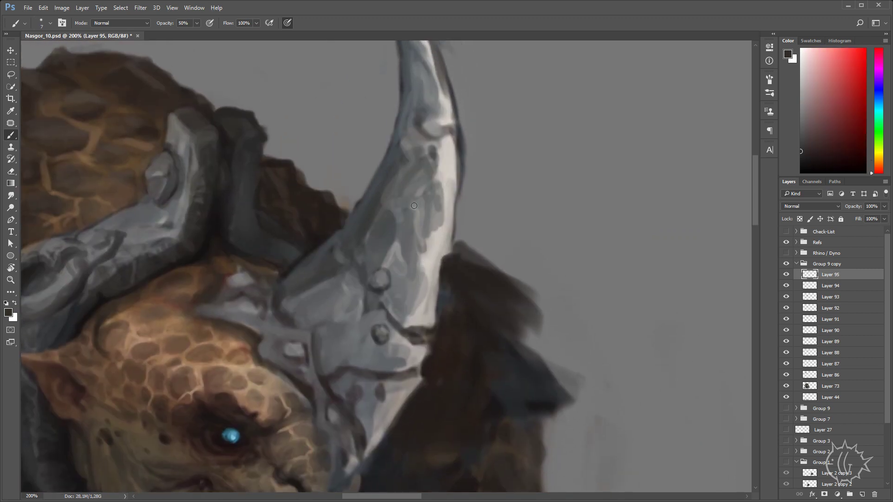
# - Paint a dark mark and fresh grey and cyan-grey strokes on the horn
pyautogui.moveTo(407, 136); pyautogui.dragTo(375, 221)
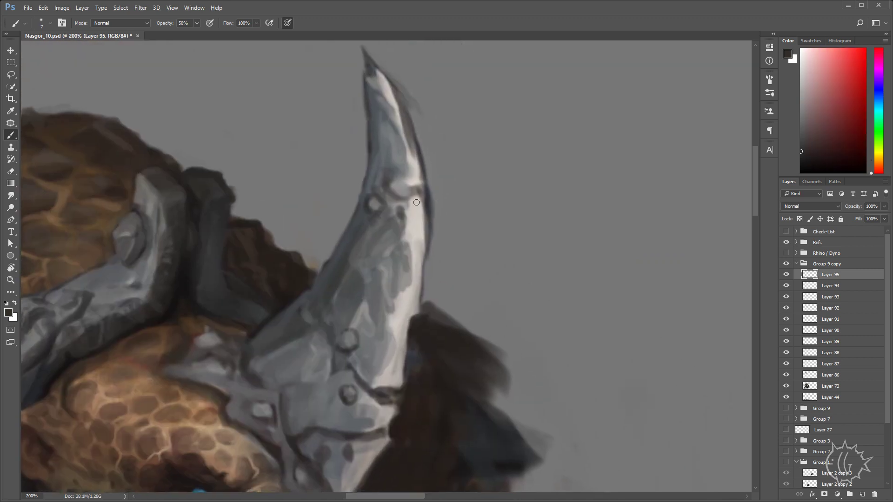
pyautogui.keyDown('alt'); pyautogui.click(377, 209); pyautogui.keyUp('alt')
pyautogui.keyDown('alt'); pyautogui.click(389, 188); pyautogui.keyUp('alt')
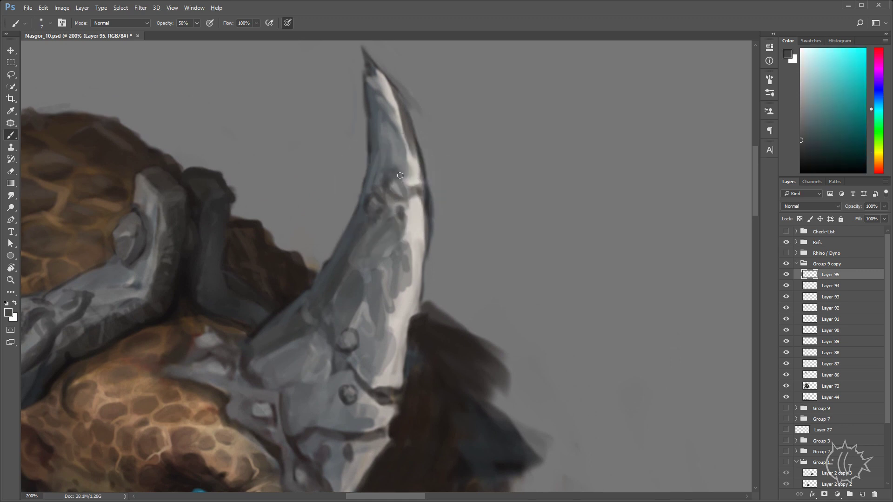
pyautogui.moveTo(401, 194)
pyautogui.mouseDown()
pyautogui.moveTo(404, 177)
pyautogui.moveTo(405, 185)
pyautogui.moveTo(437, 174)
pyautogui.mouseUp()
pyautogui.keyDown('alt'); pyautogui.click(408, 188); pyautogui.keyUp('alt')
pyautogui.press('h')
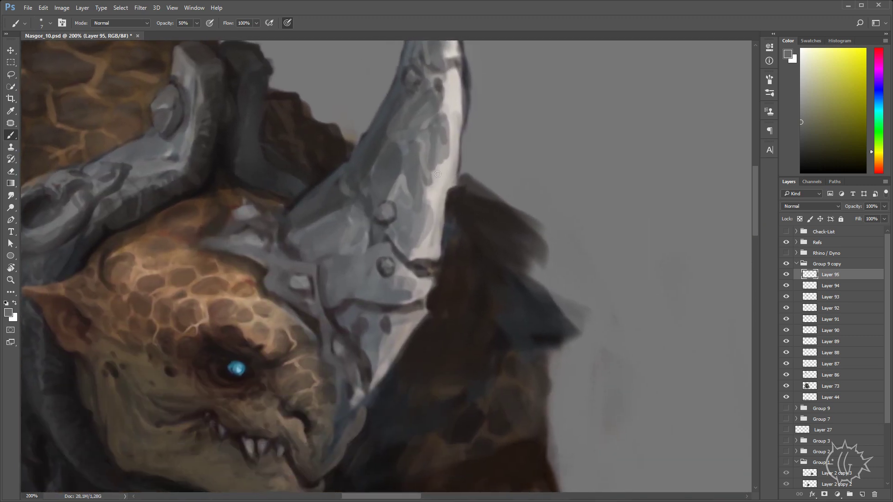
pyautogui.keyDown('alt'); pyautogui.click(442, 170); pyautogui.keyUp('alt')
# - Hatch light strokes on the lower horn using sampled blue-grey and greener greys
pyautogui.scroll(5, 409, 224)
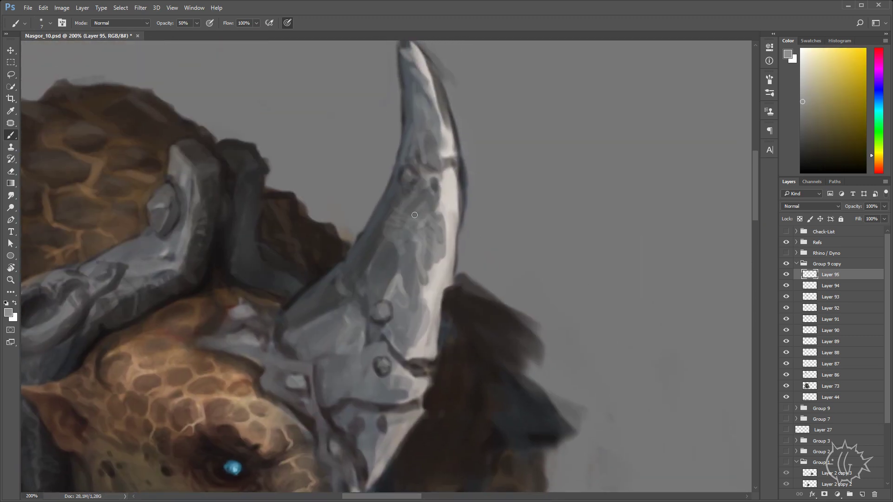
pyautogui.moveTo(452, 163); pyautogui.dragTo(435, 261)
pyautogui.keyDown('alt'); pyautogui.click(421, 266); pyautogui.keyUp('alt')
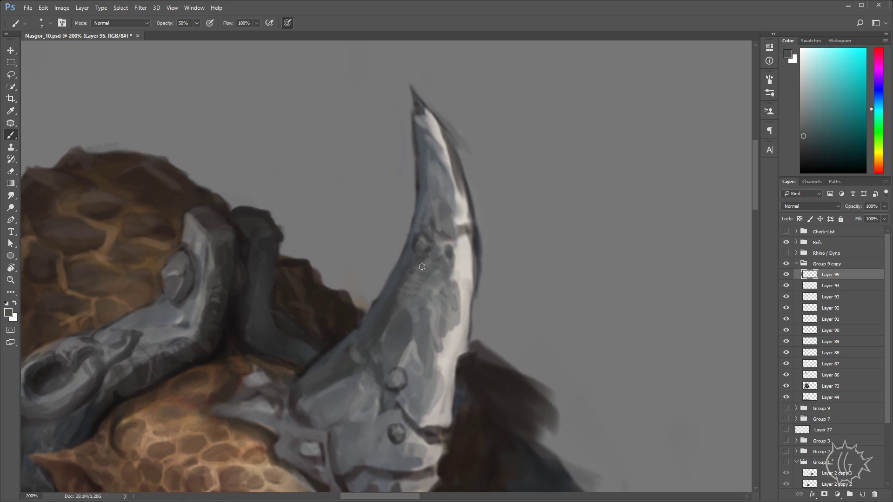
pyautogui.keyDown('alt'); pyautogui.click(406, 293); pyautogui.keyUp('alt')
pyautogui.scroll(-5, 432, 263)
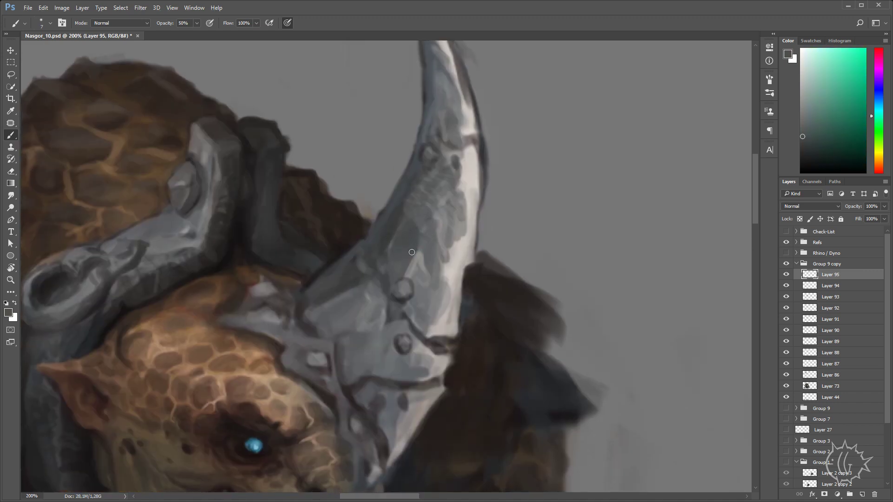
pyautogui.keyDown('alt'); pyautogui.click(383, 239); pyautogui.keyUp('alt')
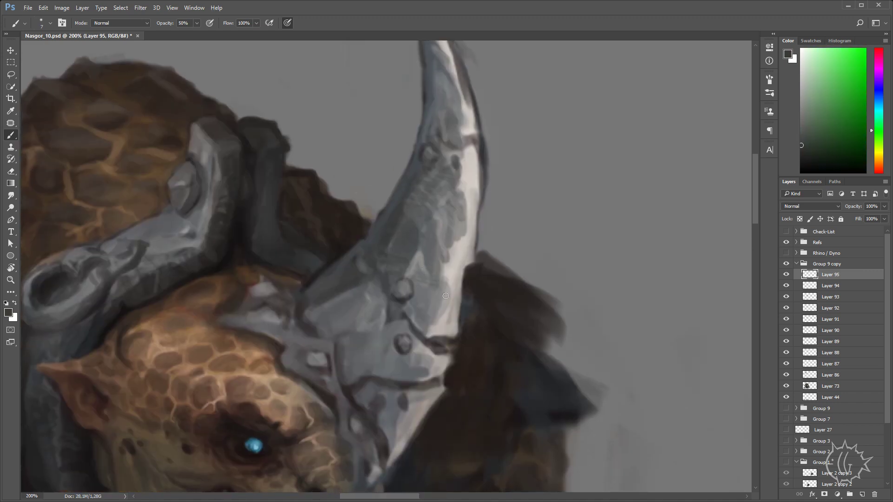
pyautogui.moveTo(446, 296); pyautogui.dragTo(428, 321)
# - Hatch light strokes up the horn's middle and upper part, darkening its right edge
pyautogui.keyDown('alt'); pyautogui.click(433, 335); pyautogui.keyUp('alt')
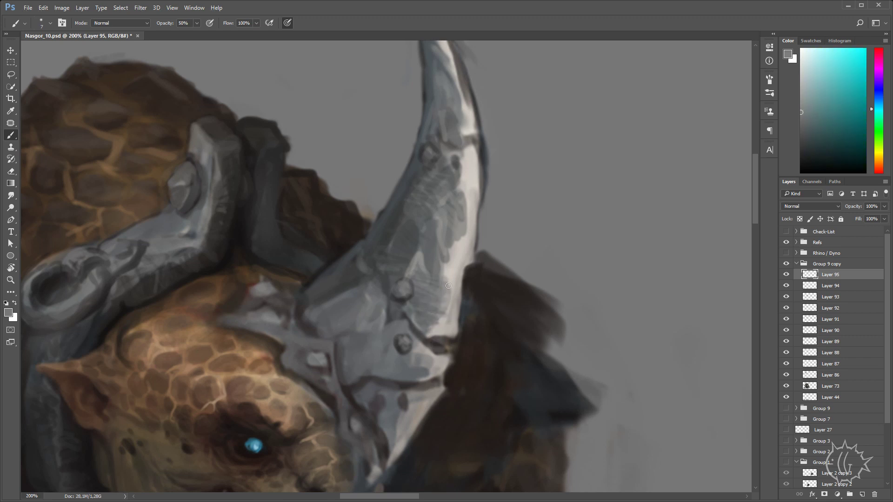
pyautogui.keyDown('alt'); pyautogui.click(448, 268); pyautogui.keyUp('alt')
pyautogui.moveTo(465, 254)
pyautogui.mouseDown()
pyautogui.moveTo(439, 279)
pyautogui.moveTo(448, 288)
pyautogui.moveTo(440, 332)
pyautogui.mouseUp()
pyautogui.moveTo(472, 242); pyautogui.dragTo(447, 256)
pyautogui.moveTo(472, 210)
pyautogui.mouseDown()
pyautogui.moveTo(460, 237)
pyautogui.moveTo(462, 202)
pyautogui.mouseUp()
pyautogui.moveTo(475, 169); pyautogui.dragTo(461, 188)
# - Soften the helmet plate with a light grey stroke and sample new greys
pyautogui.hotkey('ctrl', '-')
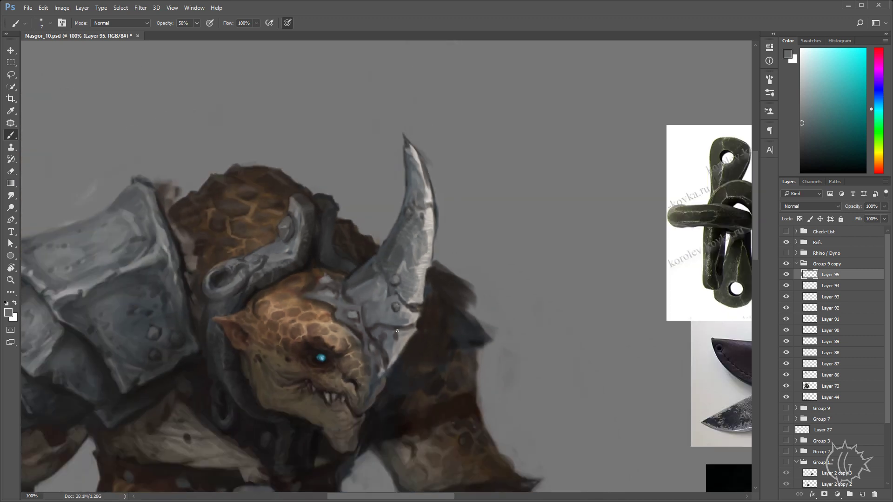
pyautogui.moveTo(375, 279); pyautogui.dragTo(368, 300)
pyautogui.keyDown('alt'); pyautogui.click(370, 287); pyautogui.keyUp('alt')
pyautogui.scroll(-3, 386, 287)
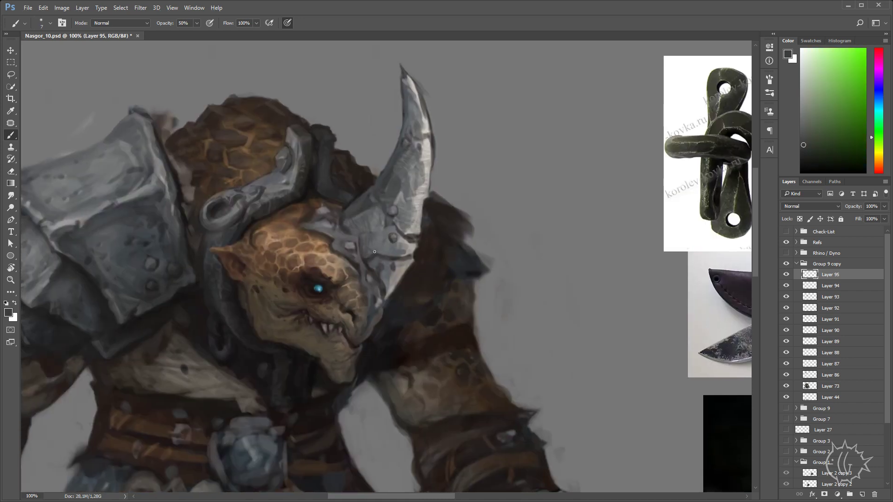
pyautogui.keyDown('alt'); pyautogui.click(408, 245); pyautogui.keyUp('alt')
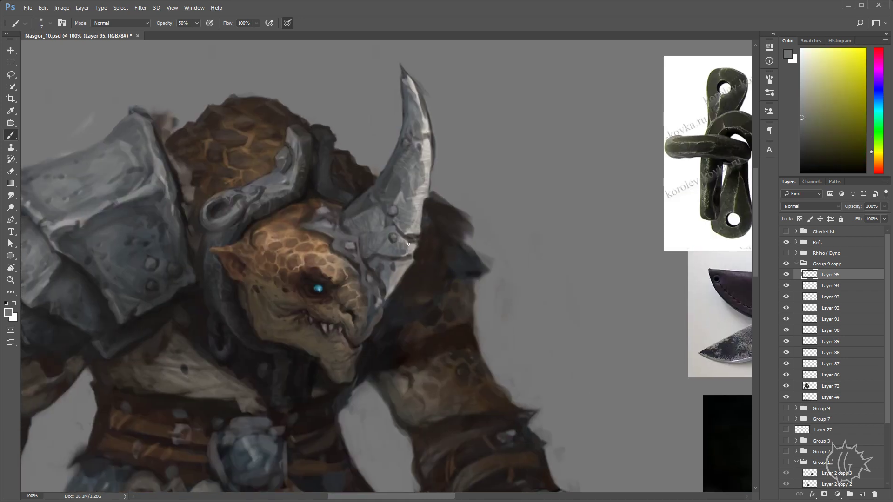
pyautogui.scroll(-1, 409, 239)
pyautogui.keyDown('alt'); pyautogui.click(391, 254); pyautogui.keyUp('alt')
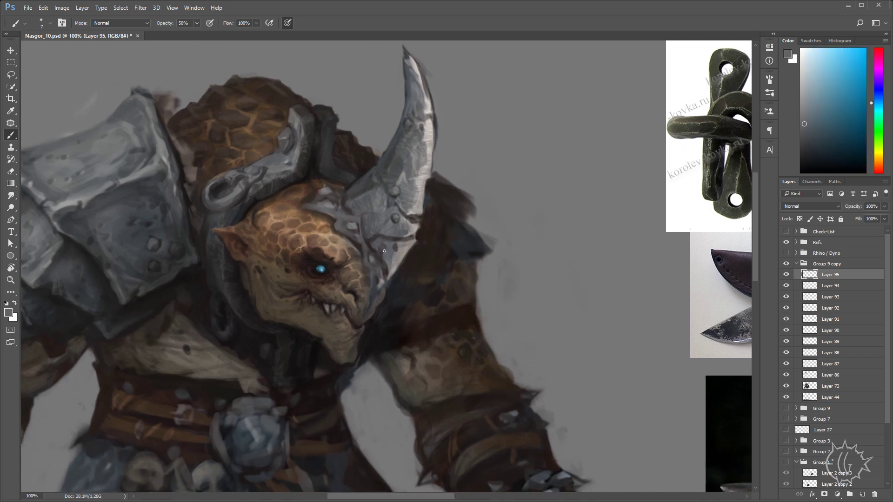
pyautogui.keyDown('alt'); pyautogui.click(400, 241); pyautogui.keyUp('alt')
# - Sample warm, grey-blue and fur tones, then stroke light along the armour's lower edge
pyautogui.keyDown('alt'); pyautogui.click(379, 247); pyautogui.keyUp('alt')
pyautogui.keyDown('alt'); pyautogui.click(396, 255); pyautogui.keyUp('alt')
pyautogui.keyDown('alt'); pyautogui.click(390, 255); pyautogui.keyUp('alt')
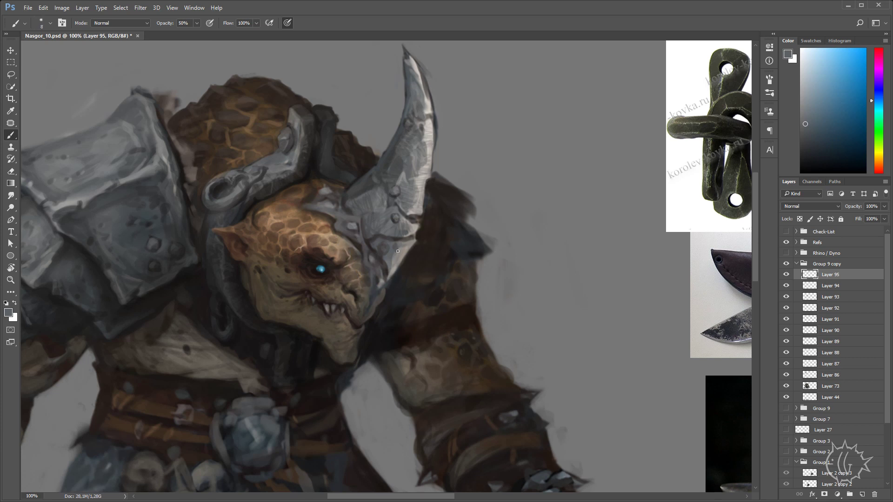
pyautogui.keyDown('alt'); pyautogui.click(397, 241); pyautogui.keyUp('alt')
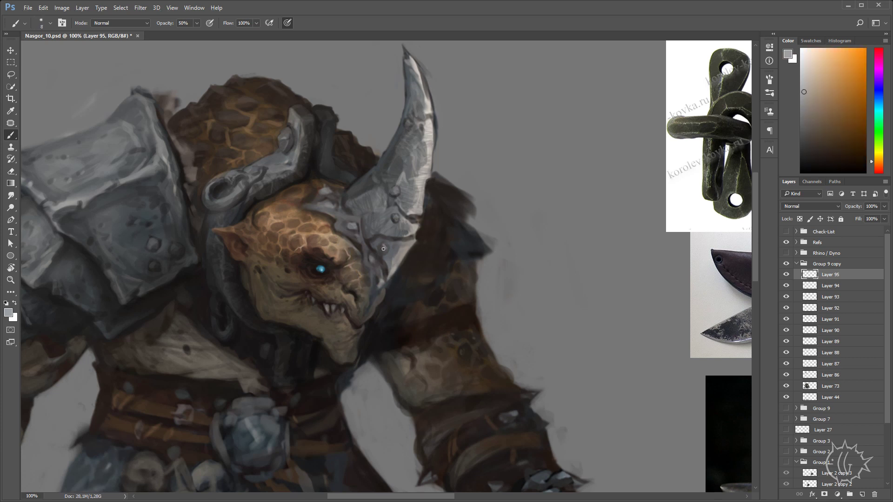
pyautogui.keyDown('alt'); pyautogui.click(394, 261); pyautogui.keyUp('alt')
pyautogui.keyDown('alt'); pyautogui.click(382, 250); pyautogui.keyUp('alt')
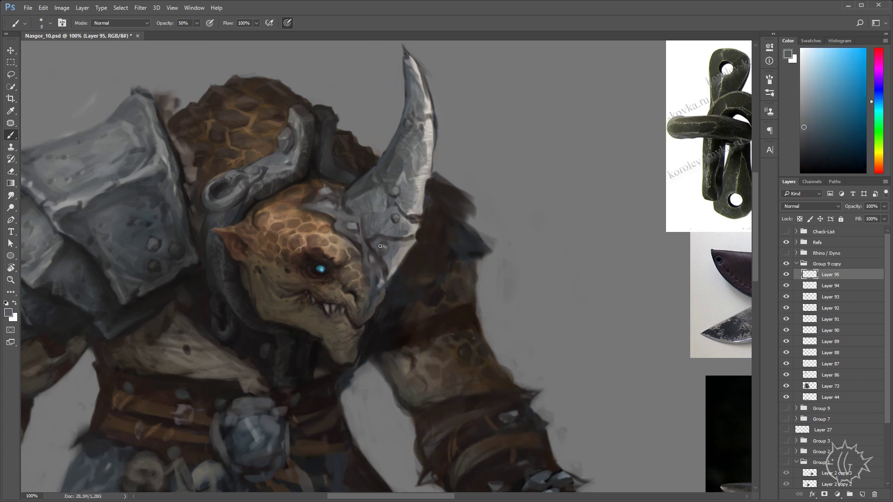
pyautogui.keyDown('alt'); pyautogui.click(401, 260); pyautogui.keyUp('alt')
pyautogui.keyDown('alt'); pyautogui.click(373, 243); pyautogui.keyUp('alt')
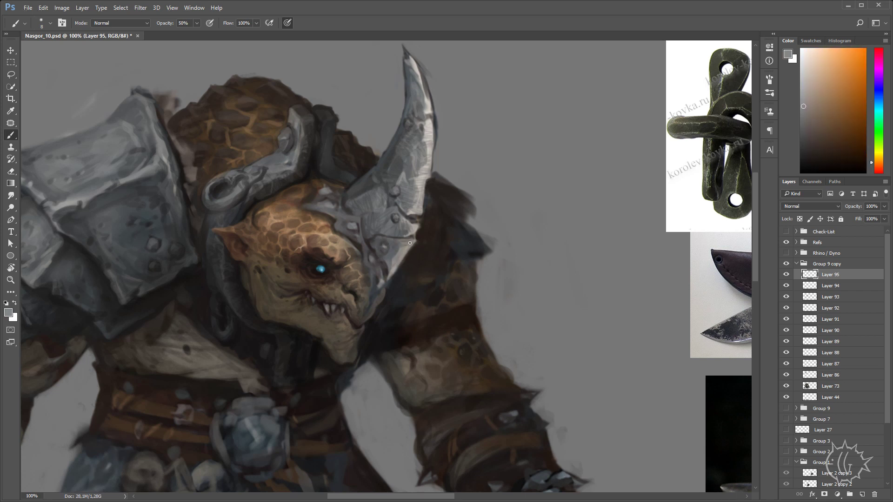
pyautogui.keyDown('alt'); pyautogui.click(405, 260); pyautogui.keyUp('alt')
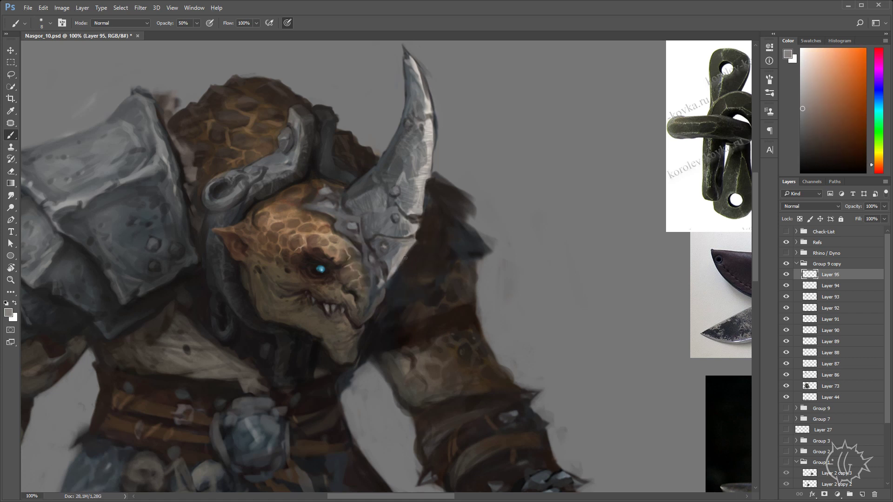
pyautogui.hotkey('ctrl', '+')
pyautogui.moveTo(393, 298); pyautogui.dragTo(449, 220)
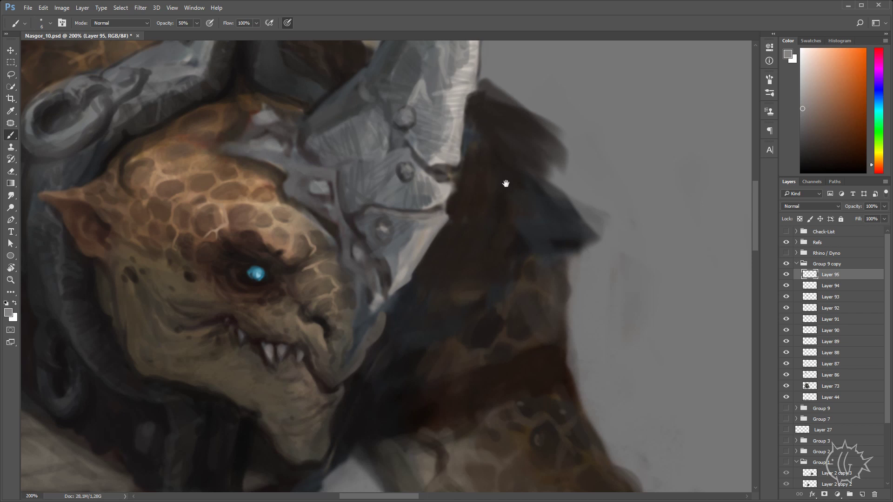
# - Cover the dark seam at the armour edge with light grey
pyautogui.moveTo(506, 184); pyautogui.dragTo(466, 262)
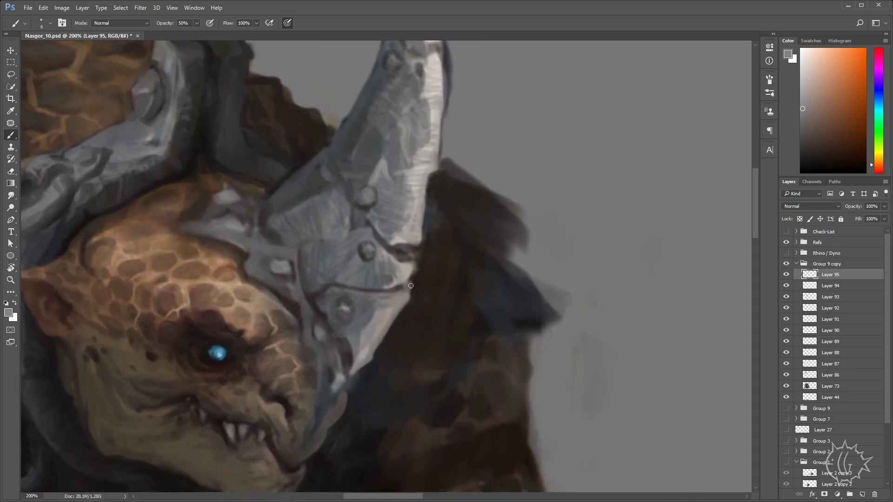
pyautogui.keyDown('alt'); pyautogui.click(413, 290); pyautogui.keyUp('alt')
pyautogui.keyDown('alt'); pyautogui.click(414, 270); pyautogui.keyUp('alt')
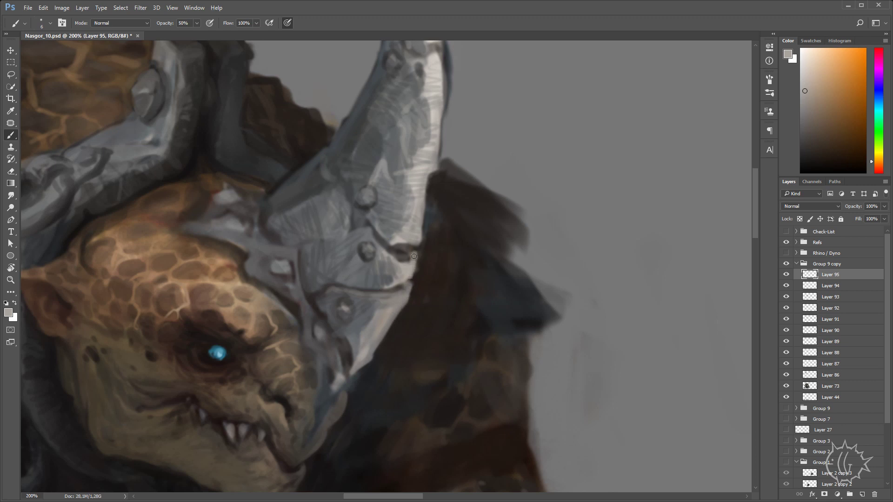
pyautogui.moveTo(410, 257)
pyautogui.mouseDown()
pyautogui.moveTo(396, 263)
pyautogui.moveTo(388, 254)
pyautogui.moveTo(420, 254)
pyautogui.moveTo(442, 275)
pyautogui.mouseUp()
# - Brighten the horn's right edge with light grey strokes
pyautogui.keyDown('alt'); pyautogui.click(417, 309); pyautogui.keyUp('alt')
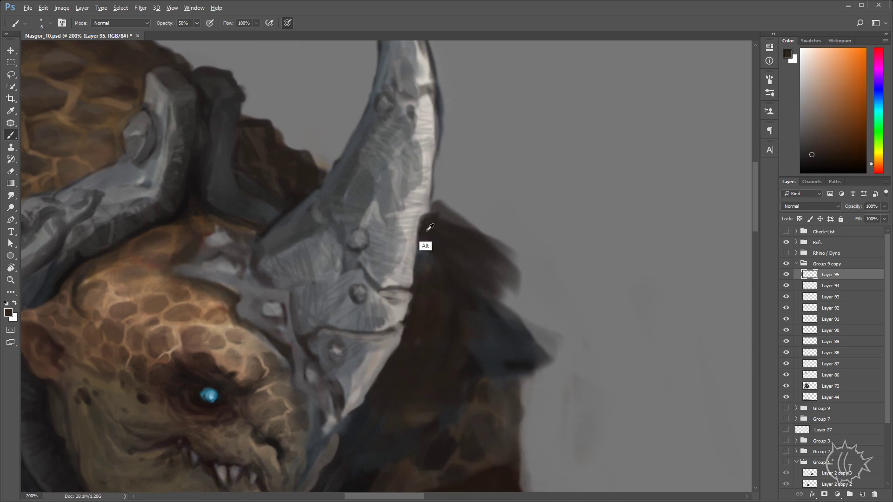
pyautogui.keyDown('alt'); pyautogui.click(421, 246); pyautogui.keyUp('alt')
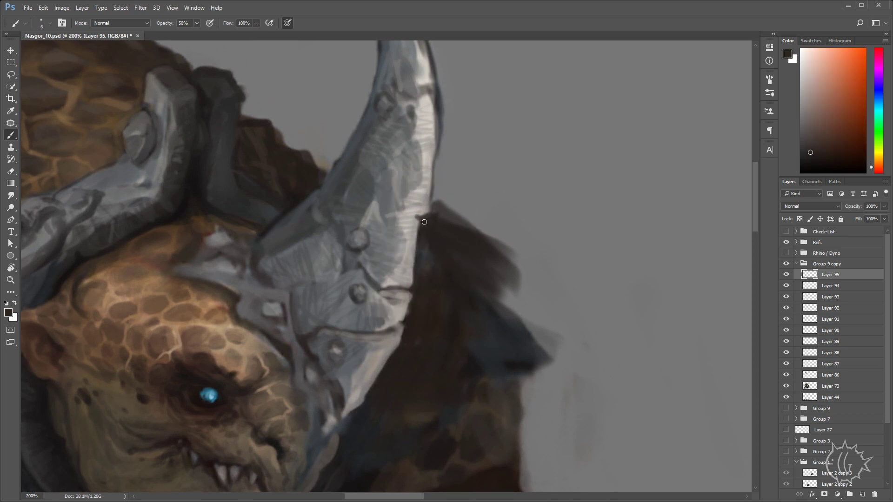
pyautogui.moveTo(425, 222); pyautogui.dragTo(424, 284)
pyautogui.keyDown('alt'); pyautogui.click(408, 269); pyautogui.keyUp('alt')
pyautogui.moveTo(413, 190); pyautogui.dragTo(403, 288)
pyautogui.keyDown('alt'); pyautogui.click(409, 207); pyautogui.keyUp('alt')
pyautogui.moveTo(419, 207); pyautogui.dragTo(416, 265)
# - Lay light strokes over the horn's middle and darken around its tip with reddish grey
pyautogui.keyDown('alt'); pyautogui.click(386, 161); pyautogui.keyUp('alt')
pyautogui.moveTo(378, 179)
pyautogui.mouseDown()
pyautogui.moveTo(390, 164)
pyautogui.moveTo(409, 221)
pyautogui.moveTo(401, 204)
pyautogui.mouseUp()
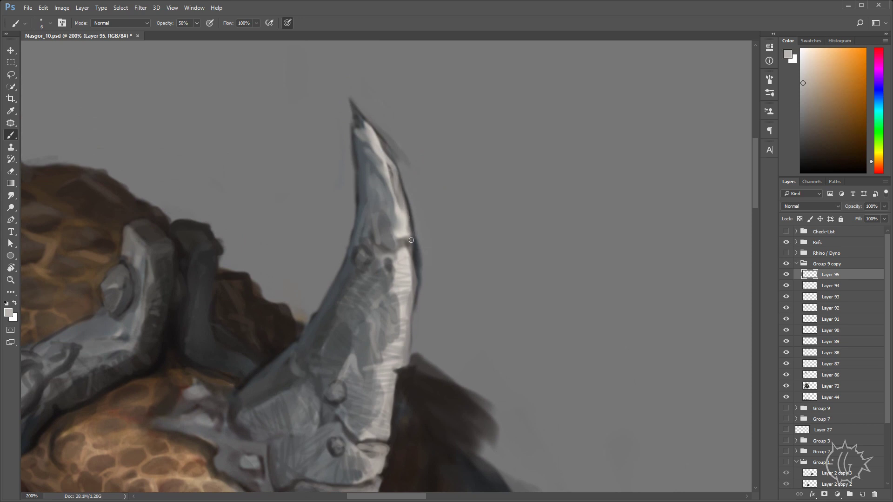
pyautogui.moveTo(402, 235)
pyautogui.mouseDown()
pyautogui.moveTo(393, 247)
pyautogui.moveTo(375, 194)
pyautogui.mouseUp()
pyautogui.moveTo(392, 162); pyautogui.dragTo(416, 199)
pyautogui.keyDown('alt'); pyautogui.click(388, 183); pyautogui.keyUp('alt')
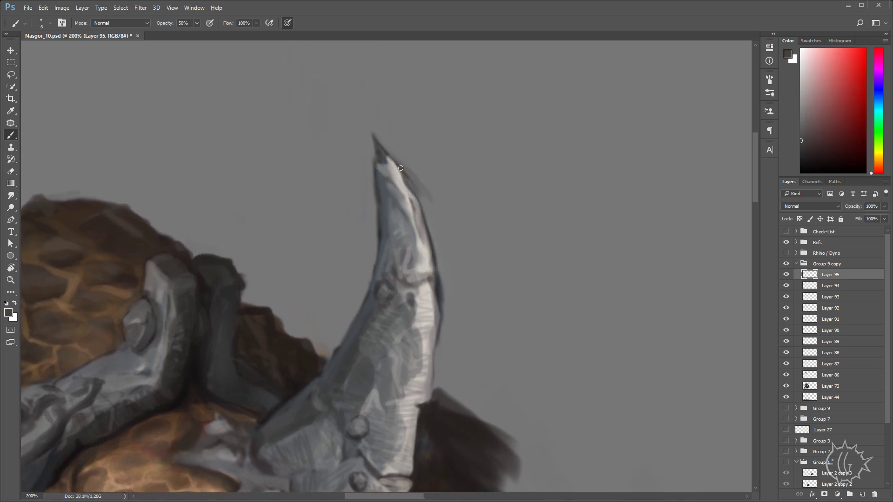
pyautogui.moveTo(399, 168); pyautogui.dragTo(387, 161)
# - Darken the horn's left edge in dark blue-grey and brighten its right edge
pyautogui.scroll(-2, 472, 167)
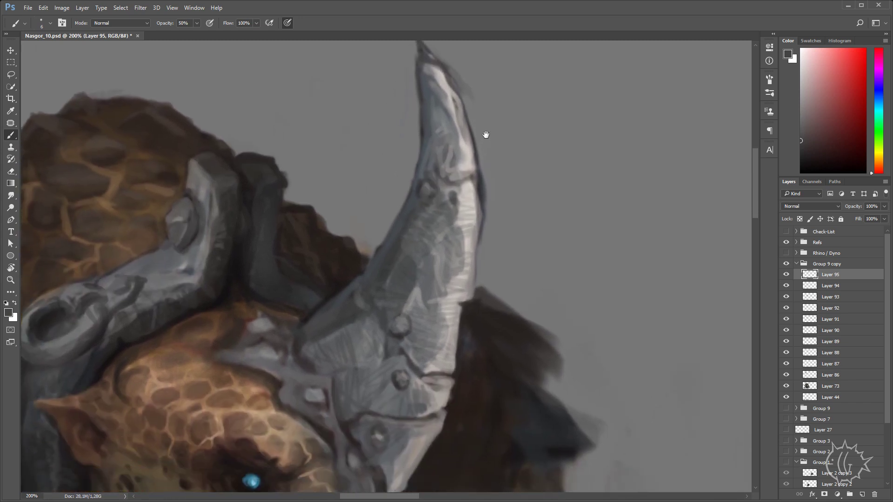
pyautogui.scroll(2, 475, 205)
pyautogui.keyDown('alt'); pyautogui.click(418, 217); pyautogui.keyUp('alt')
pyautogui.moveTo(413, 145); pyautogui.dragTo(406, 265)
pyautogui.keyDown('alt'); pyautogui.click(401, 285); pyautogui.keyUp('alt')
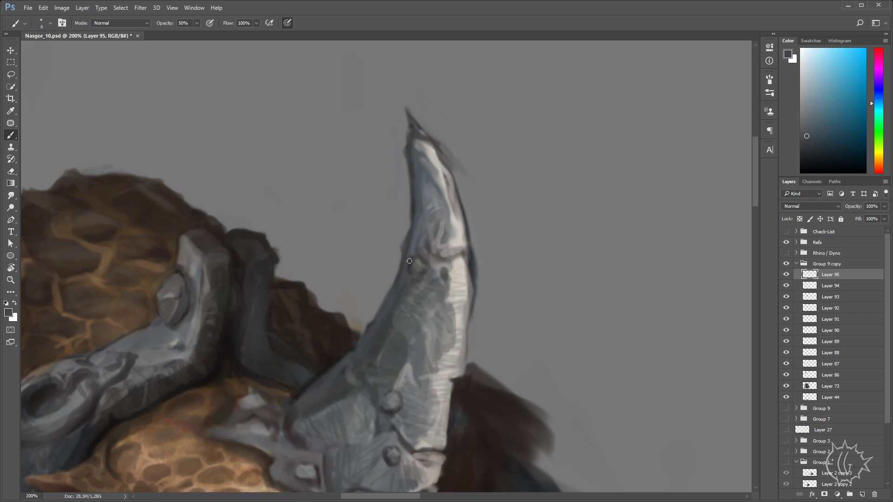
pyautogui.moveTo(465, 203); pyautogui.dragTo(463, 252)
# - Deepen the horn's left edge further with a dark brown
pyautogui.scroll(1, 450, 139)
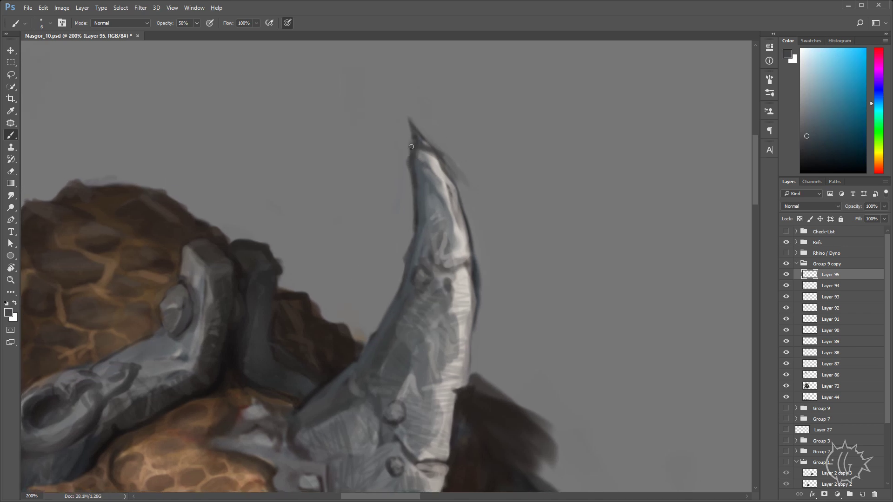
pyautogui.scroll(-4, 411, 147)
pyautogui.scroll(-2, 411, 146)
pyautogui.keyDown('alt'); pyautogui.click(369, 281); pyautogui.keyUp('alt')
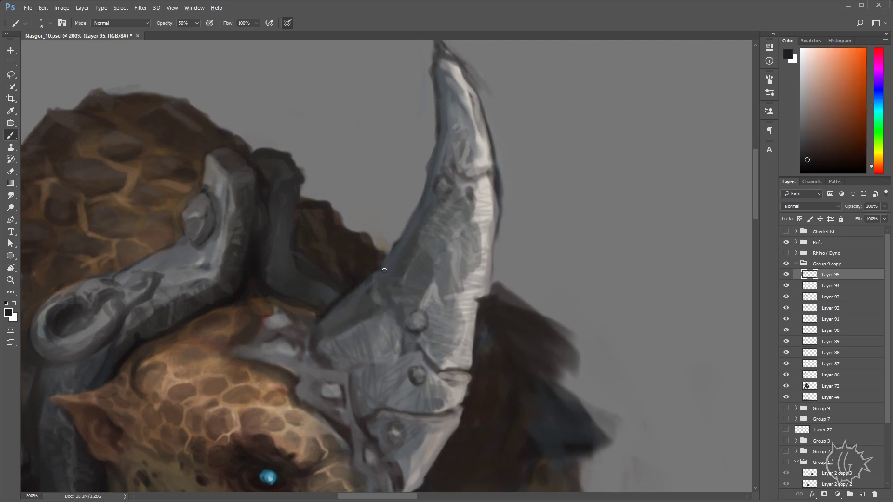
pyautogui.moveTo(384, 271); pyautogui.dragTo(418, 221)
# - Darken the brow edge under the helmet and outline a rivet in muted brown
pyautogui.hotkey('ctrl', '-')
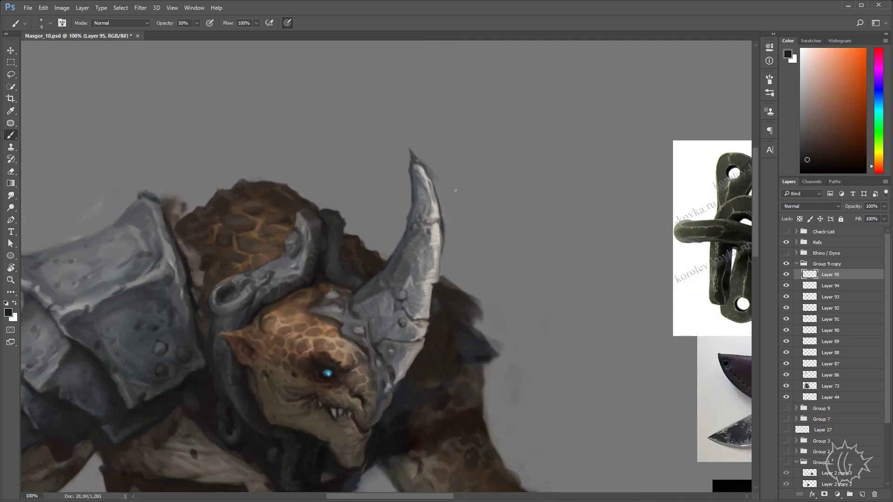
pyautogui.hotkey('ctrl', '+')
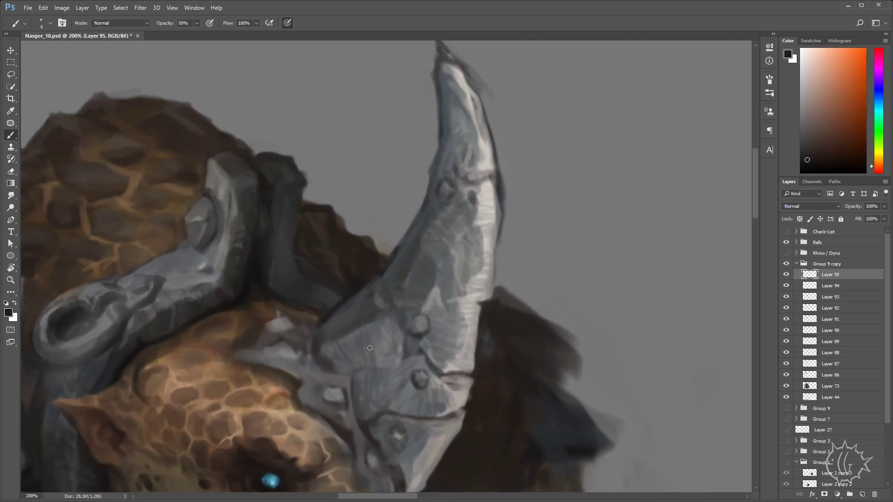
pyautogui.scroll(-2, 394, 343)
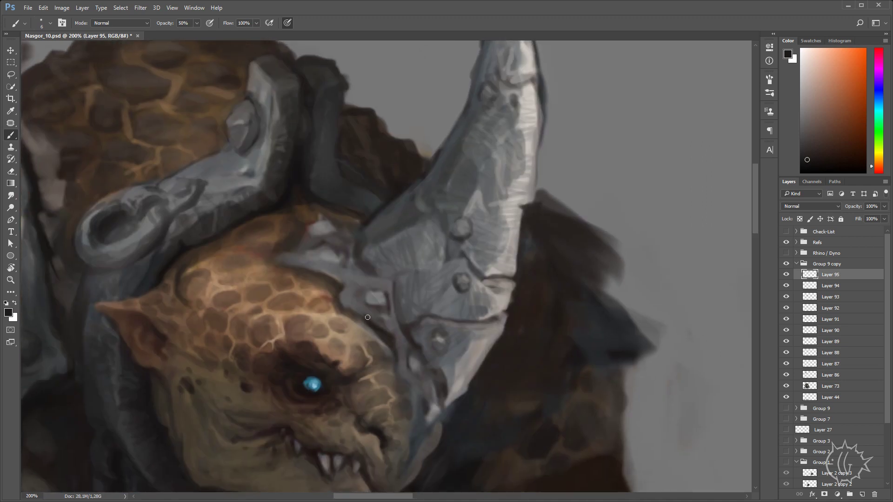
pyautogui.moveTo(367, 317); pyautogui.dragTo(337, 301)
pyautogui.keyDown('alt'); pyautogui.click(342, 282); pyautogui.keyUp('alt')
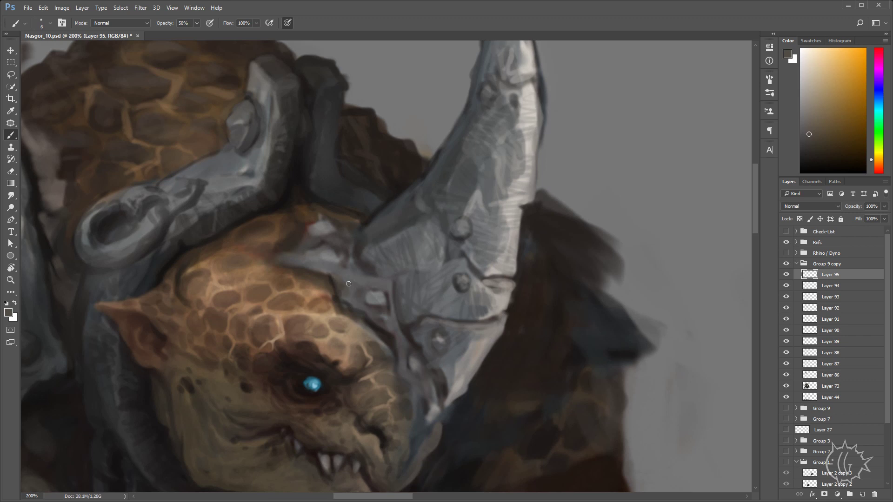
pyautogui.keyDown('alt'); pyautogui.click(358, 335); pyautogui.keyUp('alt')
pyautogui.keyDown('alt'); pyautogui.click(371, 323); pyautogui.keyUp('alt')
pyautogui.moveTo(381, 310)
pyautogui.mouseDown()
pyautogui.moveTo(367, 286)
pyautogui.moveTo(386, 288)
pyautogui.moveTo(346, 256)
pyautogui.mouseUp()
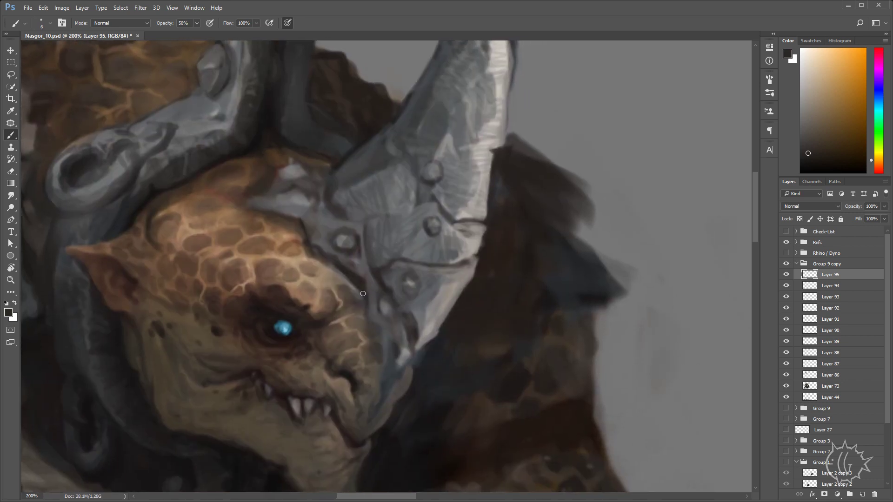
pyautogui.moveTo(374, 330); pyautogui.dragTo(385, 349)
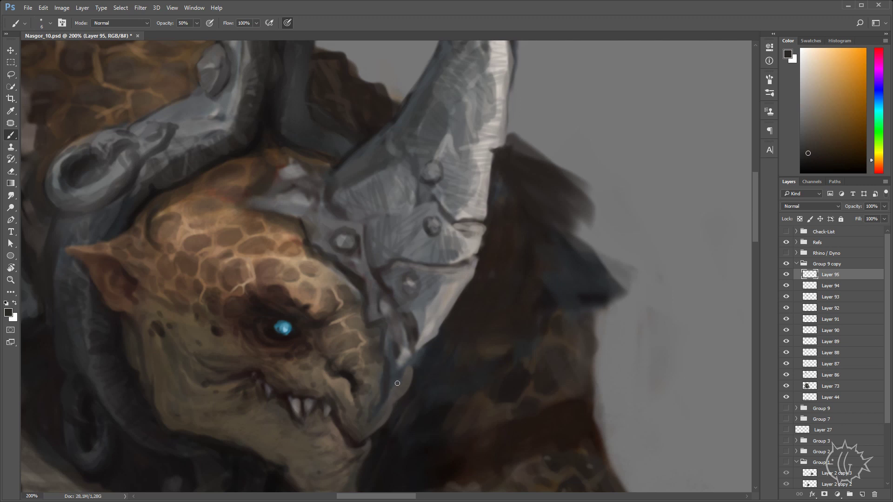
# - Paint light and dark strokes along the helmet edge and highlight the studs in light grey
pyautogui.keyDown('alt'); pyautogui.click(383, 309); pyautogui.keyUp('alt')
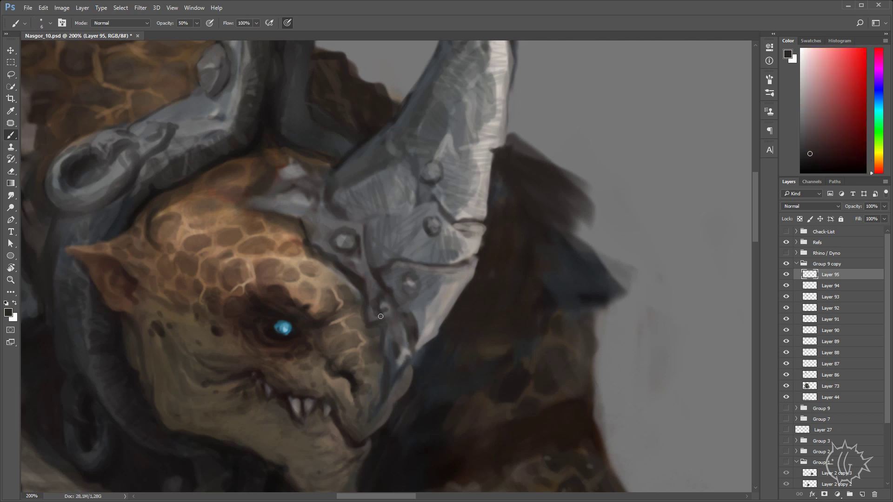
pyautogui.keyDown('alt'); pyautogui.click(382, 302); pyautogui.keyUp('alt')
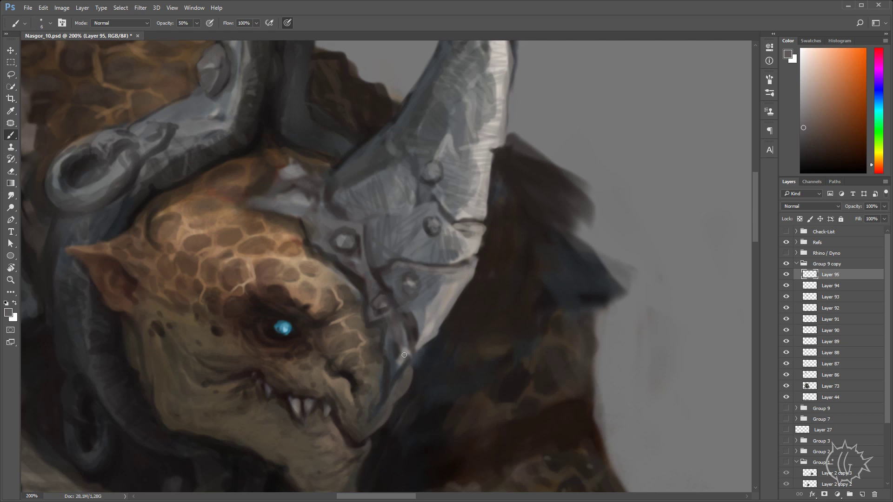
pyautogui.moveTo(404, 354)
pyautogui.mouseDown()
pyautogui.moveTo(398, 325)
pyautogui.moveTo(401, 357)
pyautogui.moveTo(404, 331)
pyautogui.moveTo(437, 314)
pyautogui.moveTo(402, 332)
pyautogui.mouseUp()
pyautogui.keyDown('alt'); pyautogui.click(385, 310); pyautogui.keyUp('alt')
pyautogui.keyDown('alt'); pyautogui.click(401, 338); pyautogui.keyUp('alt')
pyautogui.keyDown('alt'); pyautogui.click(400, 338); pyautogui.keyUp('alt')
pyautogui.moveTo(383, 300); pyautogui.dragTo(388, 307)
# - Darken the helmet edge with dark reddish-brown and add a light edge highlight
pyautogui.keyDown('alt'); pyautogui.click(385, 312); pyautogui.keyUp('alt')
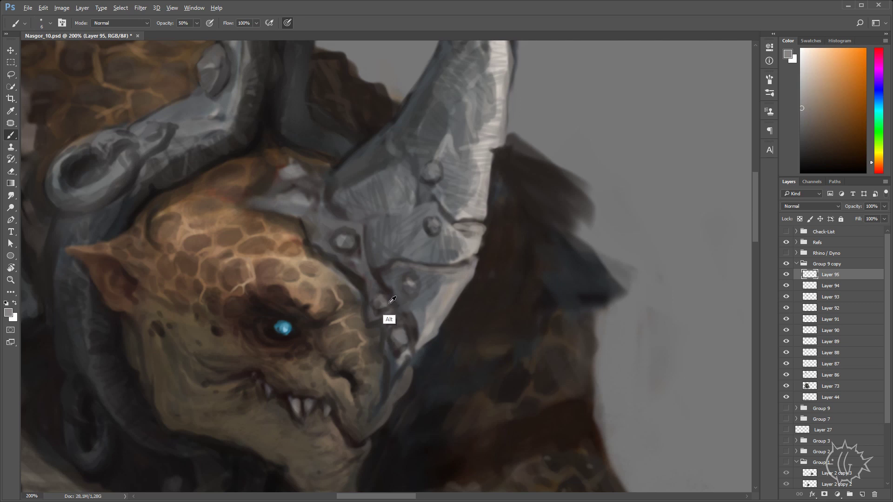
pyautogui.keyDown('alt'); pyautogui.click(363, 308); pyautogui.keyUp('alt')
pyautogui.keyDown('alt'); pyautogui.click(391, 292); pyautogui.keyUp('alt')
pyautogui.moveTo(394, 297)
pyautogui.mouseDown()
pyautogui.moveTo(417, 320)
pyautogui.moveTo(420, 349)
pyautogui.moveTo(437, 335)
pyautogui.mouseUp()
pyautogui.keyDown('alt'); pyautogui.click(394, 315); pyautogui.keyUp('alt')
pyautogui.keyDown('alt'); pyautogui.click(410, 318); pyautogui.keyUp('alt')
pyautogui.keyDown('alt'); pyautogui.click(425, 342); pyautogui.keyUp('alt')
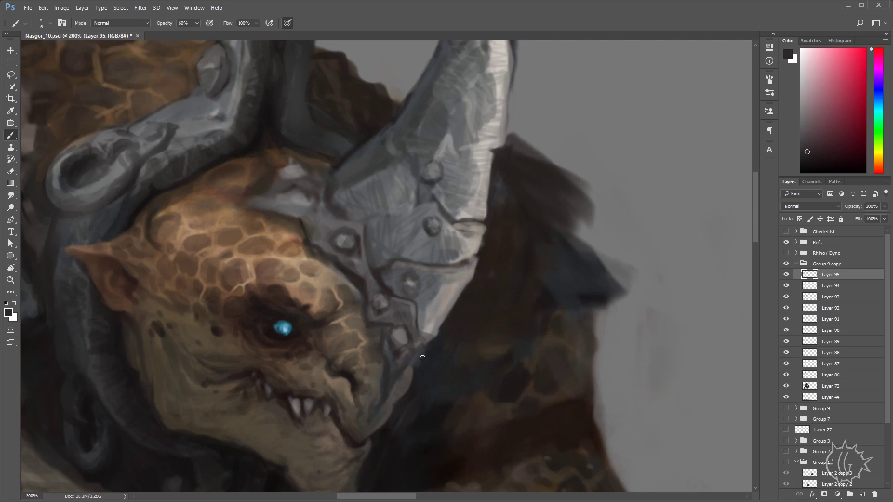
pyautogui.keyDown('alt'); pyautogui.click(430, 348); pyautogui.keyUp('alt')
# - Outline two diamond rivets in near-black and darken the horn-helmet seam
pyautogui.moveTo(442, 258); pyautogui.dragTo(486, 315)
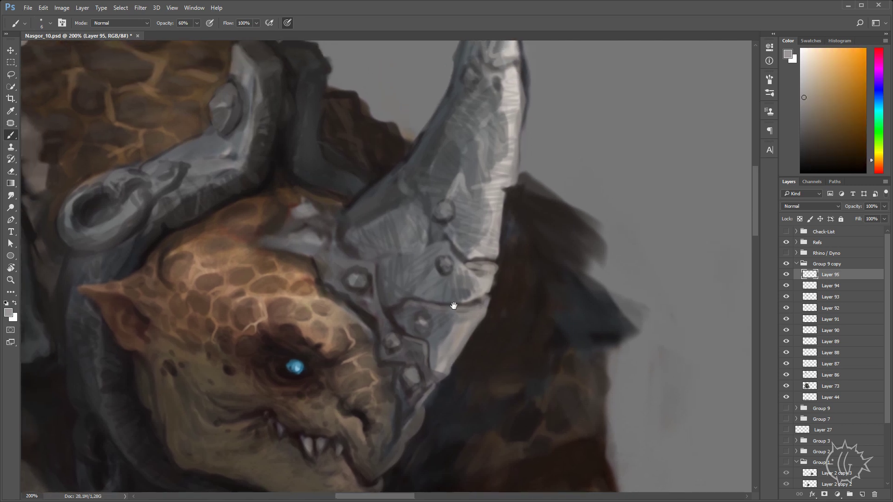
pyautogui.keyDown('alt'); pyautogui.click(360, 289); pyautogui.keyUp('alt')
pyautogui.moveTo(325, 262)
pyautogui.mouseDown()
pyautogui.moveTo(346, 247)
pyautogui.moveTo(339, 266)
pyautogui.moveTo(330, 260)
pyautogui.moveTo(358, 270)
pyautogui.moveTo(355, 253)
pyautogui.mouseUp()
pyautogui.moveTo(326, 259)
pyautogui.mouseDown()
pyautogui.moveTo(340, 249)
pyautogui.moveTo(337, 262)
pyautogui.moveTo(346, 230)
pyautogui.moveTo(358, 232)
pyautogui.mouseUp()
pyautogui.moveTo(329, 239)
pyautogui.mouseDown()
pyautogui.moveTo(344, 242)
pyautogui.moveTo(332, 235)
pyautogui.moveTo(339, 225)
pyautogui.moveTo(313, 244)
pyautogui.moveTo(321, 274)
pyautogui.moveTo(342, 281)
pyautogui.mouseUp()
pyautogui.moveTo(378, 230); pyautogui.dragTo(359, 225)
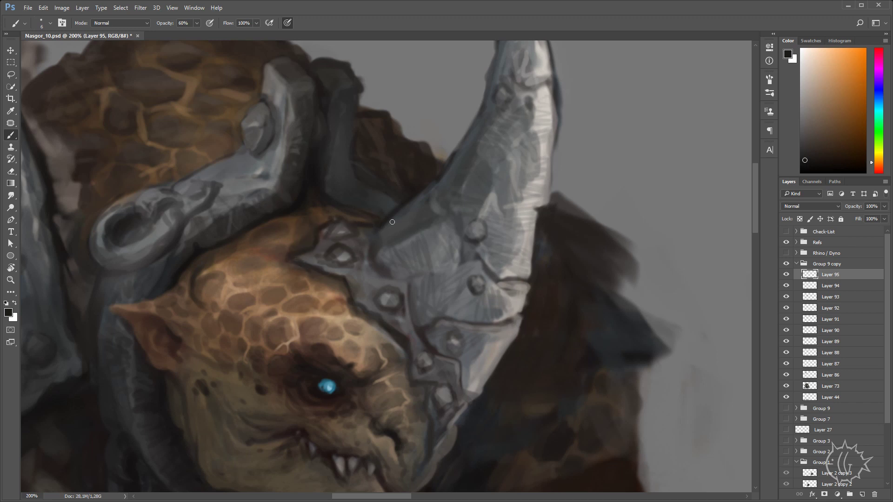
# - Sample light greys on the upper helmet band and review the whole character
pyautogui.keyDown('alt'); pyautogui.click(367, 230); pyautogui.keyUp('alt')
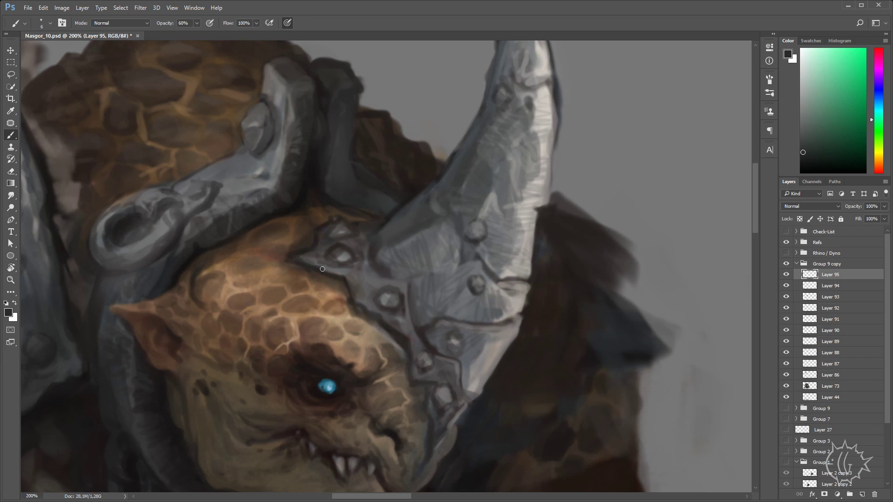
pyautogui.moveTo(426, 259); pyautogui.dragTo(405, 230)
pyautogui.keyDown('alt'); pyautogui.click(496, 254); pyautogui.keyUp('alt')
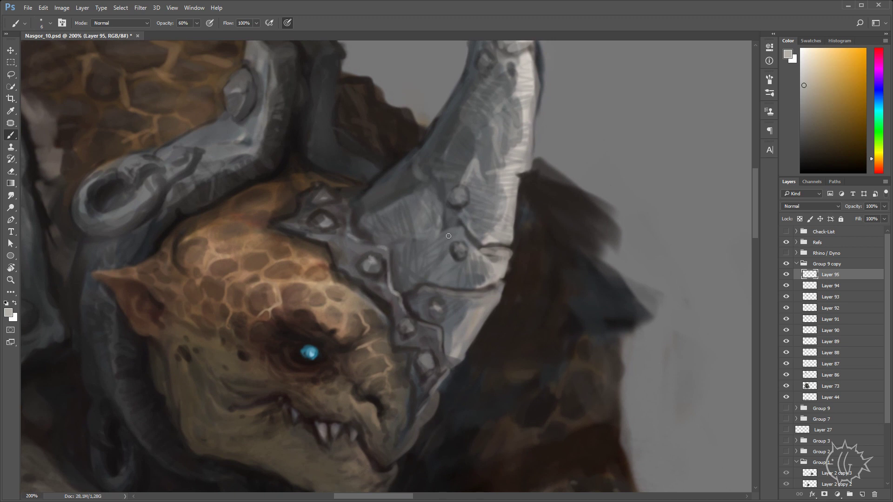
pyautogui.moveTo(448, 236); pyautogui.dragTo(475, 222)
pyautogui.keyDown('alt'); pyautogui.click(386, 254); pyautogui.keyUp('alt')
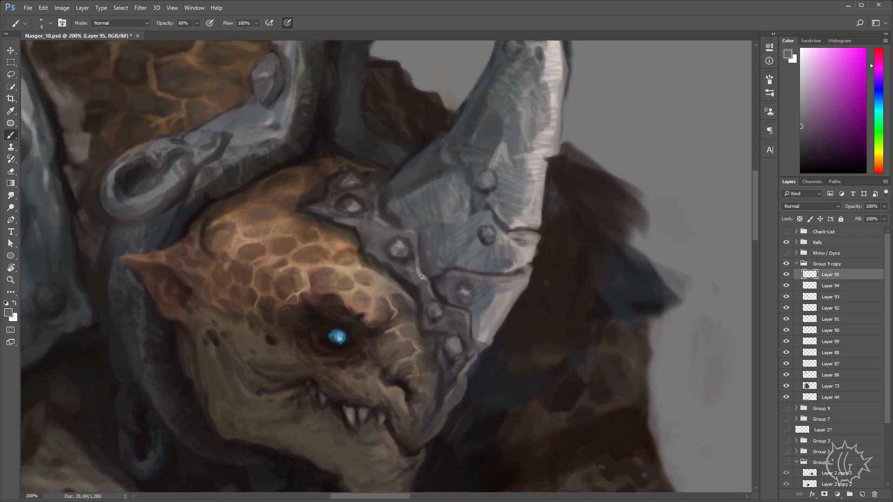
pyautogui.hotkey('ctrl', '-')
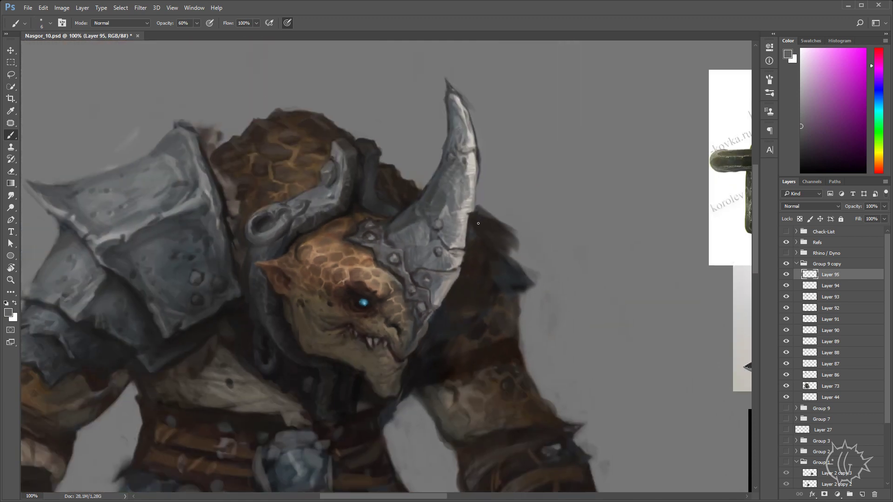
pyautogui.hotkey('ctrl', '+')
# - Add a new layer and paint dark strokes along the helmet band with a larger brush
pyautogui.hotkey('ctrl', 'shift', 'alt', 'n')
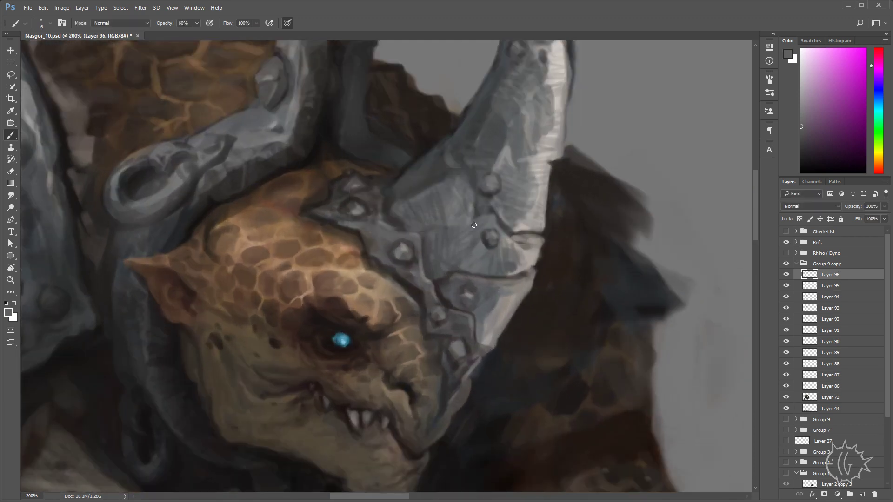
pyautogui.keyDown('alt'); pyautogui.click(323, 163); pyautogui.keyUp('alt')
pyautogui.moveTo(394, 276); pyautogui.dragTo(436, 319)
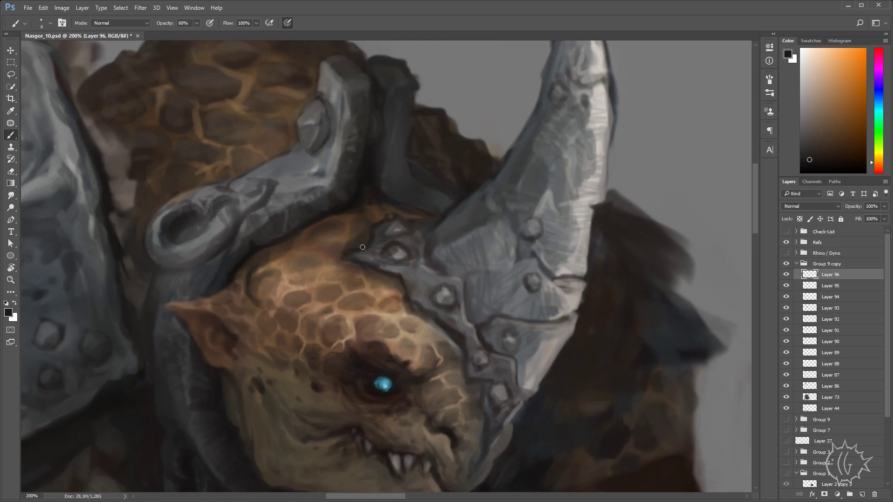
pyautogui.press(']')
pyautogui.moveTo(356, 252)
pyautogui.mouseDown()
pyautogui.moveTo(331, 259)
pyautogui.moveTo(360, 248)
pyautogui.moveTo(353, 263)
pyautogui.mouseUp()
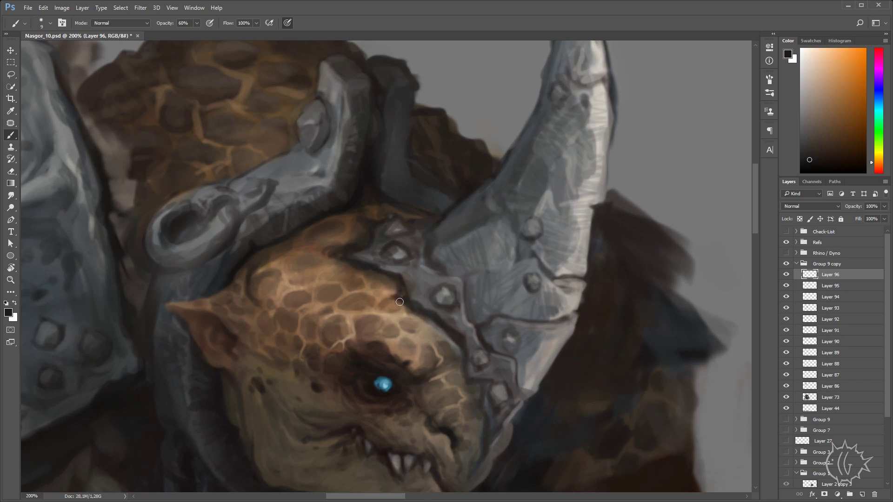
# - Darken the armour strap, shade the armour edge above the cheek, and repaint the helmet stud
pyautogui.moveTo(450, 284); pyautogui.dragTo(412, 244)
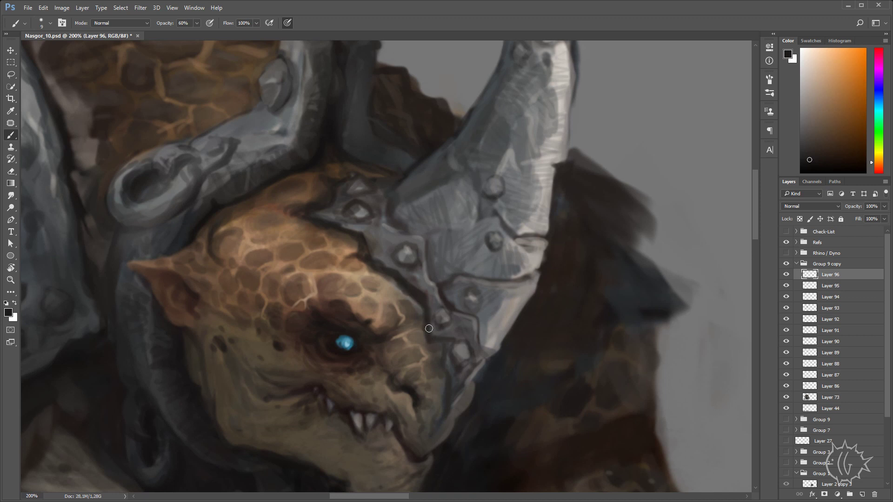
pyautogui.moveTo(463, 261); pyautogui.dragTo(438, 235)
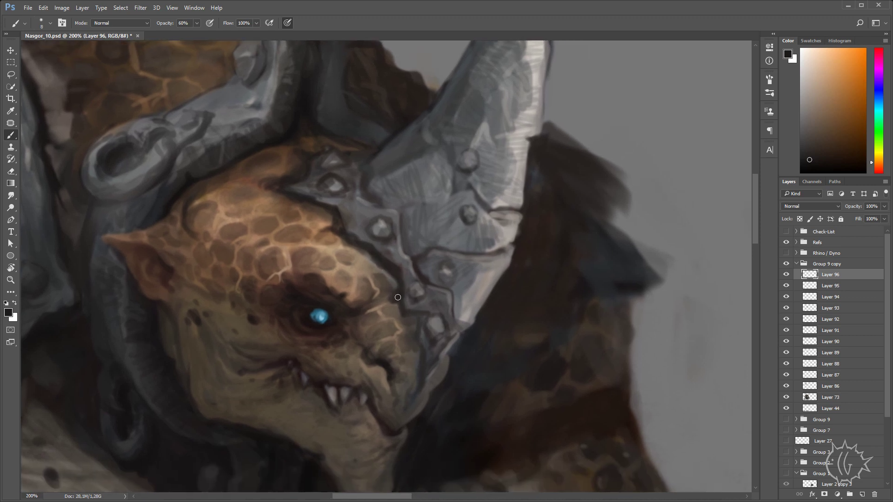
pyautogui.moveTo(409, 319)
pyautogui.mouseDown()
pyautogui.moveTo(427, 321)
pyautogui.moveTo(423, 383)
pyautogui.moveTo(412, 323)
pyautogui.moveTo(376, 264)
pyautogui.mouseUp()
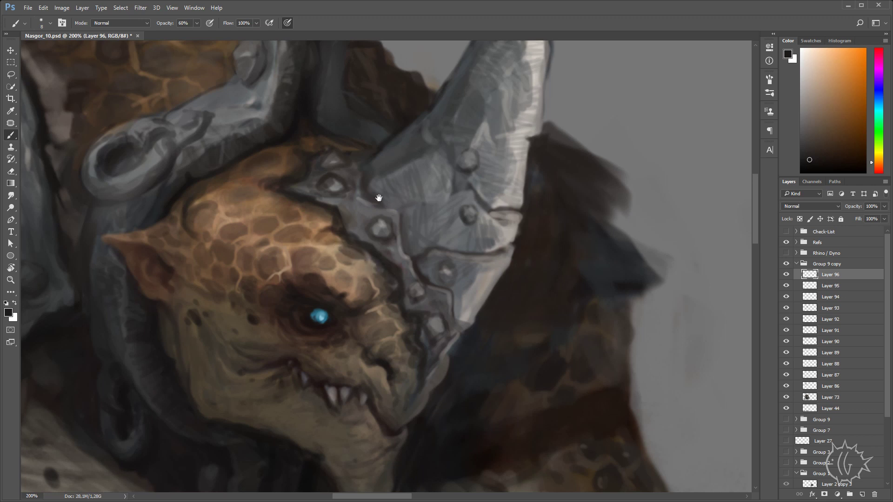
pyautogui.moveTo(379, 199); pyautogui.dragTo(435, 245)
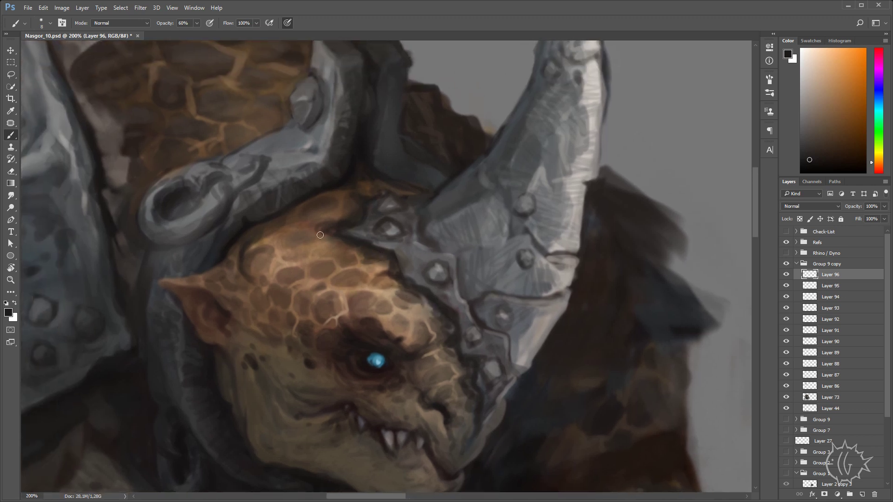
pyautogui.moveTo(317, 230)
pyautogui.mouseDown()
pyautogui.moveTo(288, 231)
pyautogui.moveTo(357, 216)
pyautogui.mouseUp()
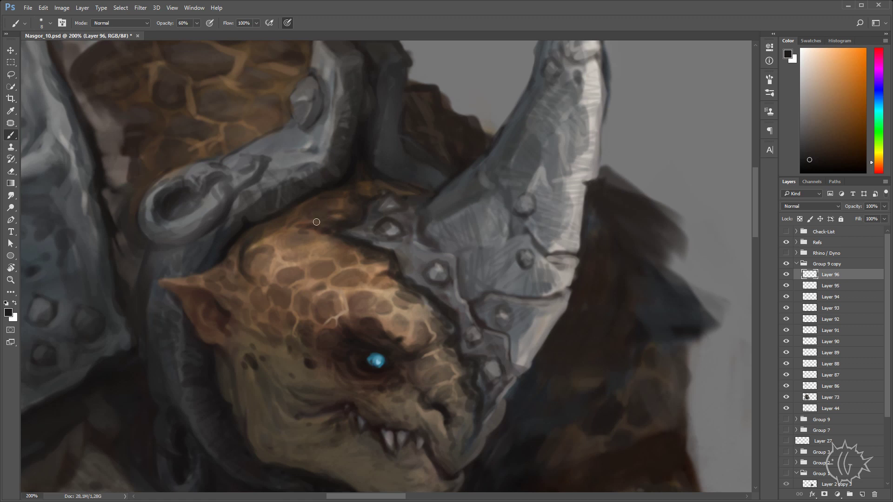
pyautogui.moveTo(407, 192)
pyautogui.mouseDown()
pyautogui.moveTo(417, 200)
pyautogui.moveTo(385, 202)
pyautogui.moveTo(395, 203)
pyautogui.mouseUp()
pyautogui.moveTo(454, 252); pyautogui.dragTo(434, 245)
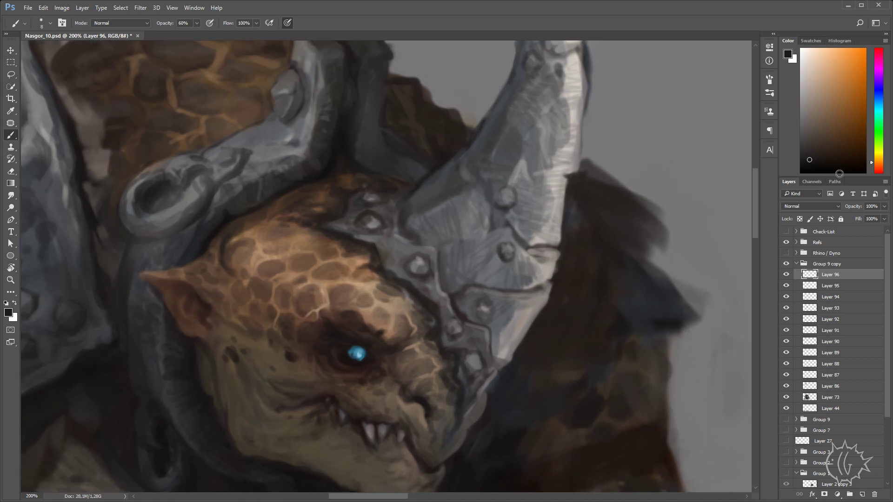
# - Paint a dark red seam under the helmet band, deepening it with near-black brown
pyautogui.keyDown('alt'); pyautogui.click(616, 215); pyautogui.keyUp('alt')
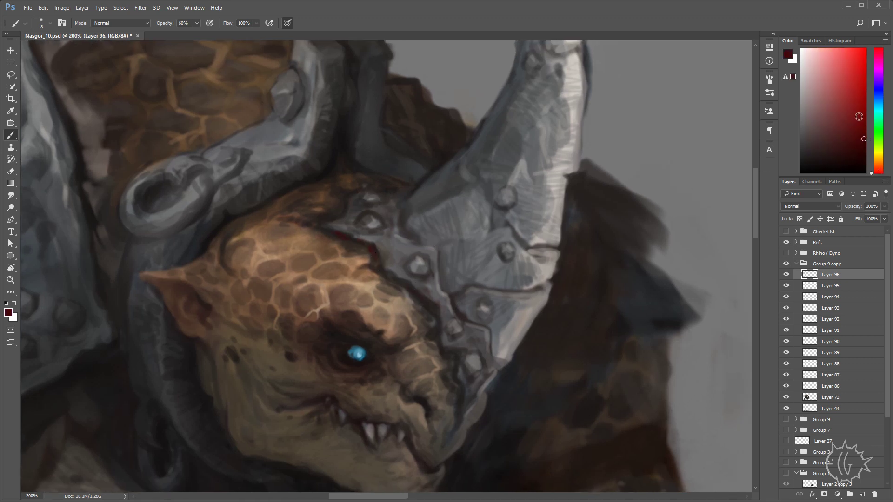
pyautogui.click(853, 113)
pyautogui.moveTo(309, 259); pyautogui.dragTo(288, 225)
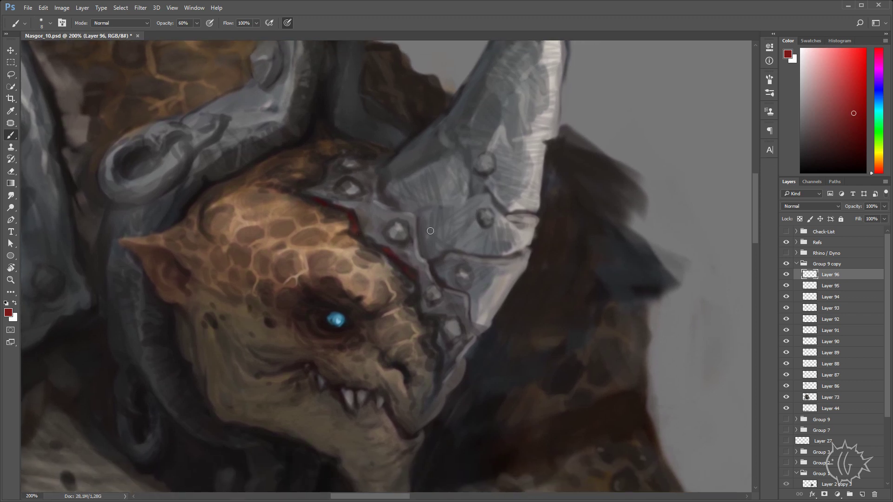
pyautogui.keyDown('alt'); pyautogui.click(354, 228); pyautogui.keyUp('alt')
pyautogui.keyDown('alt'); pyautogui.click(350, 218); pyautogui.keyUp('alt')
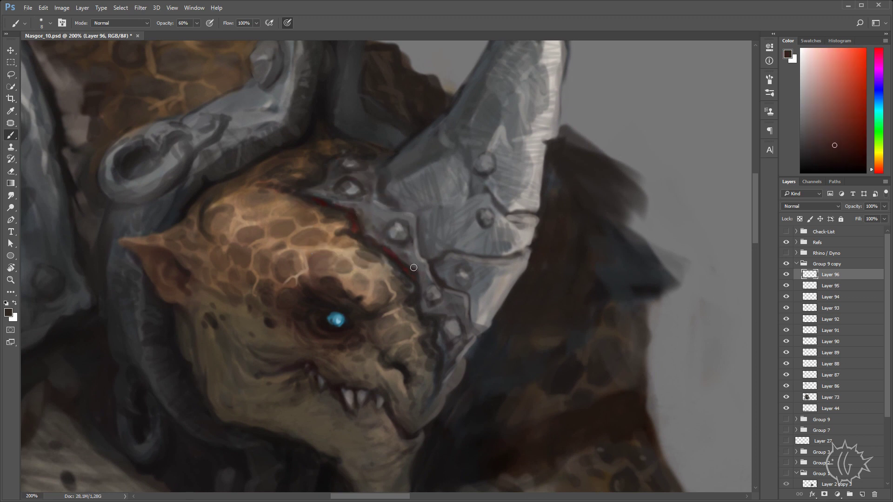
pyautogui.keyDown('alt'); pyautogui.click(363, 156); pyautogui.keyUp('alt')
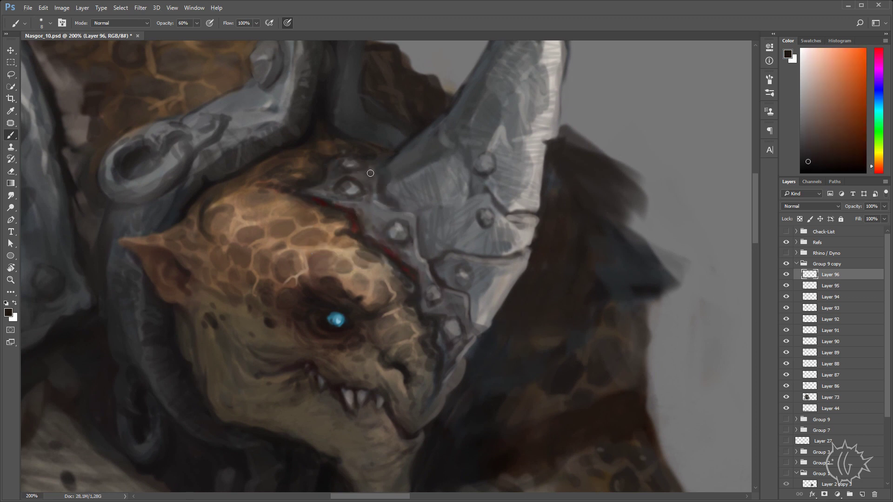
pyautogui.moveTo(380, 251)
pyautogui.mouseDown()
pyautogui.moveTo(408, 269)
pyautogui.moveTo(424, 298)
pyautogui.mouseUp()
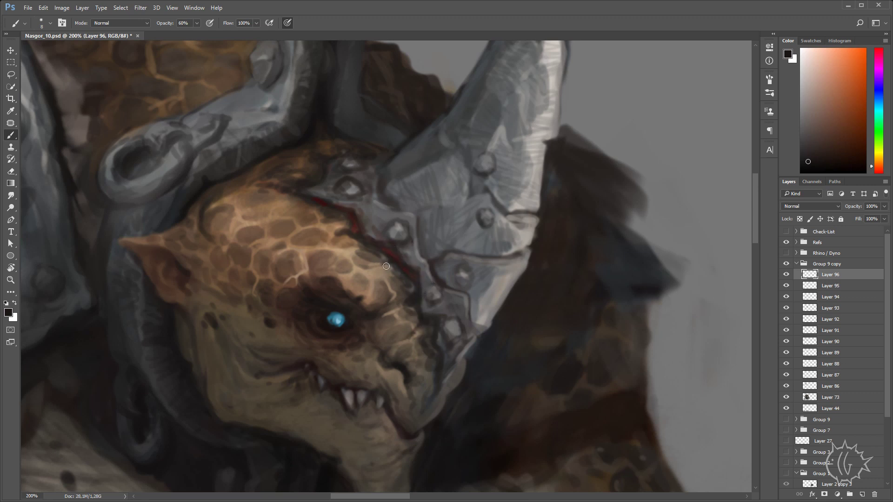
pyautogui.keyDown('alt'); pyautogui.click(418, 266); pyautogui.keyUp('alt')
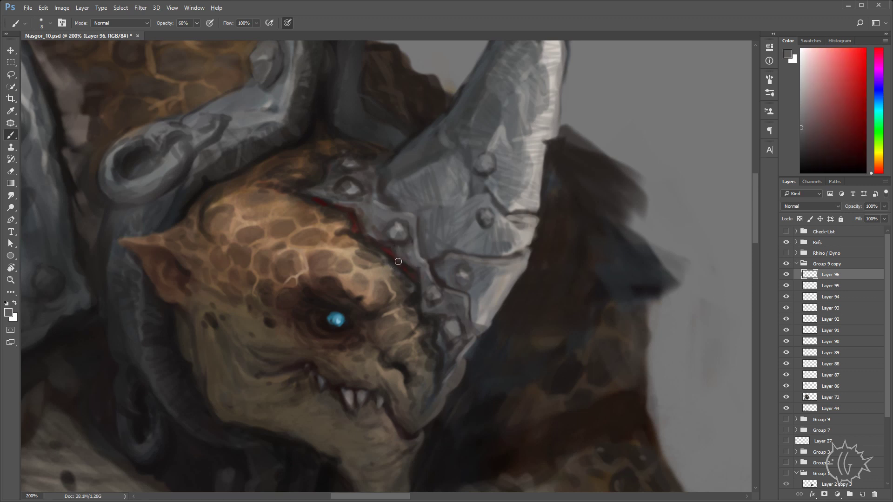
# - Review the whole figure, then add another new layer, Layer 97
pyautogui.hotkey('ctrl', '-')
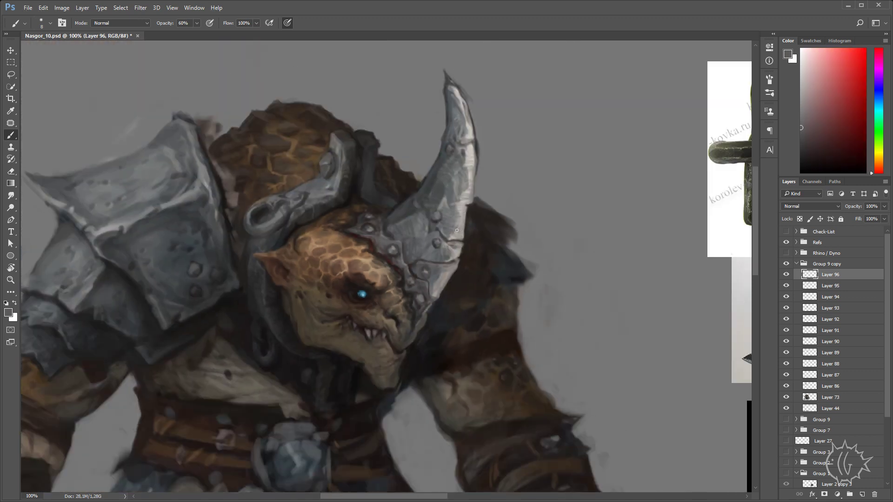
pyautogui.hotkey('ctrl', '+')
pyautogui.keyDown('alt'); pyautogui.click(307, 209); pyautogui.keyUp('alt')
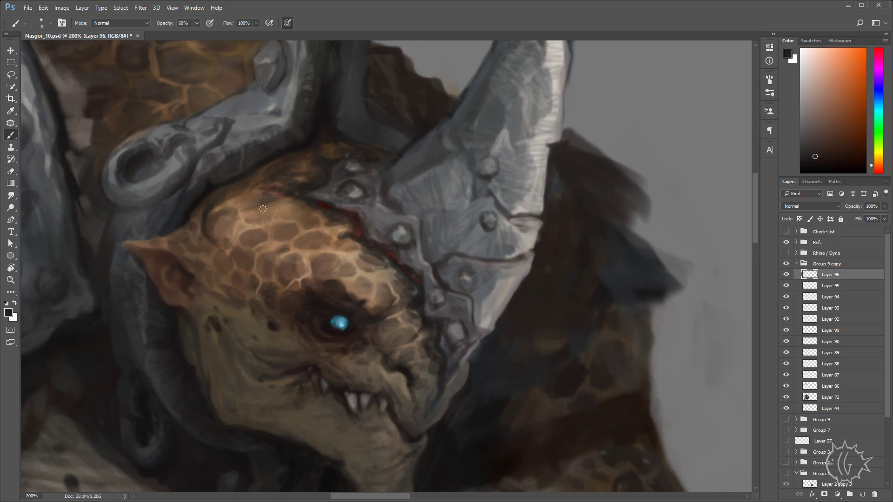
pyautogui.moveTo(477, 256); pyautogui.dragTo(453, 289)
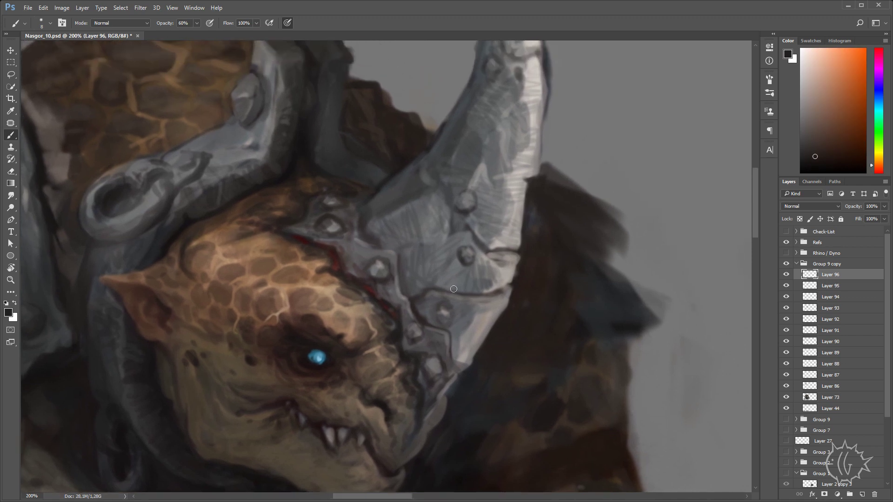
pyautogui.hotkey('ctrl', 'shift', 'n')
# - On Layer 97, paint a dark red stroke along the helmet edge
pyautogui.press('Return')
pyautogui.click(877, 170)
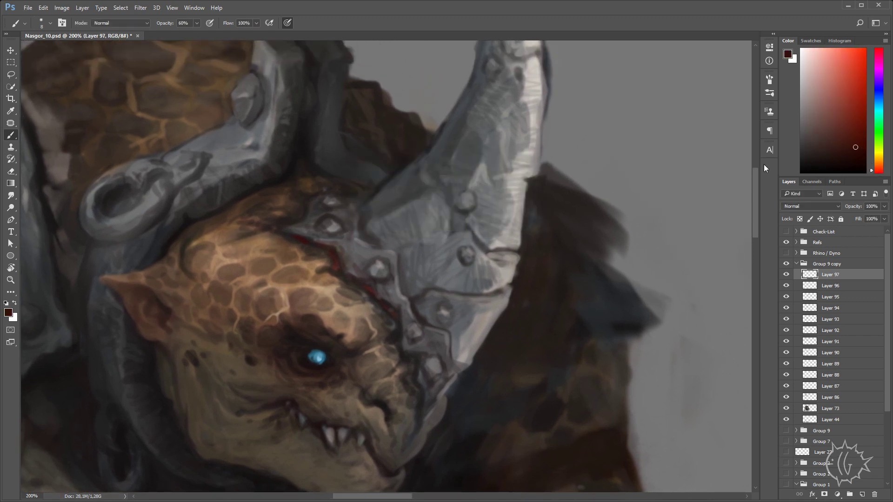
pyautogui.moveTo(401, 250); pyautogui.dragTo(378, 243)
pyautogui.hotkey('ctrl', '-')
pyautogui.hotkey('ctrl', '+')
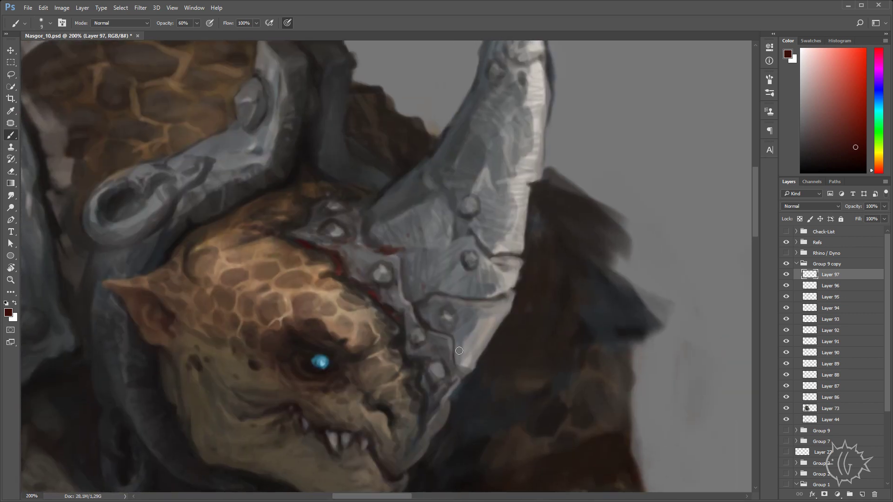
pyautogui.hotkey('ctrl', '-')
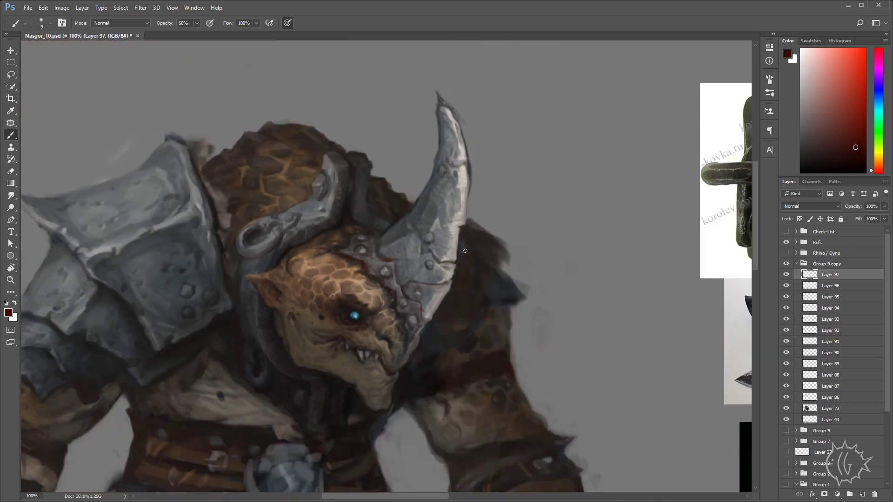
# - On a new layer, smooth and lighten the horn base with a 70 px soft grey brush
pyautogui.hotkey('ctrl', 'shift', 'alt', 'n')
pyautogui.rightClick(334, 206)
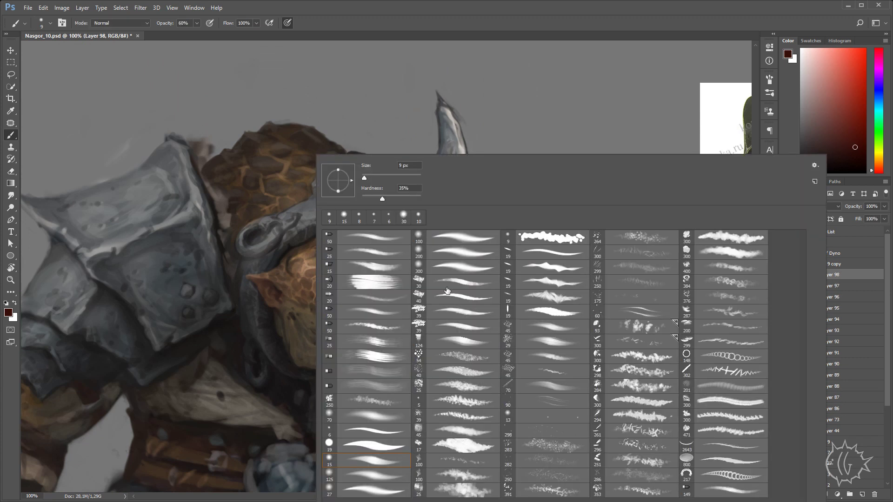
pyautogui.doubleClick(396, 423)
pyautogui.keyDown('alt'); pyautogui.click(191, 232); pyautogui.keyUp('alt')
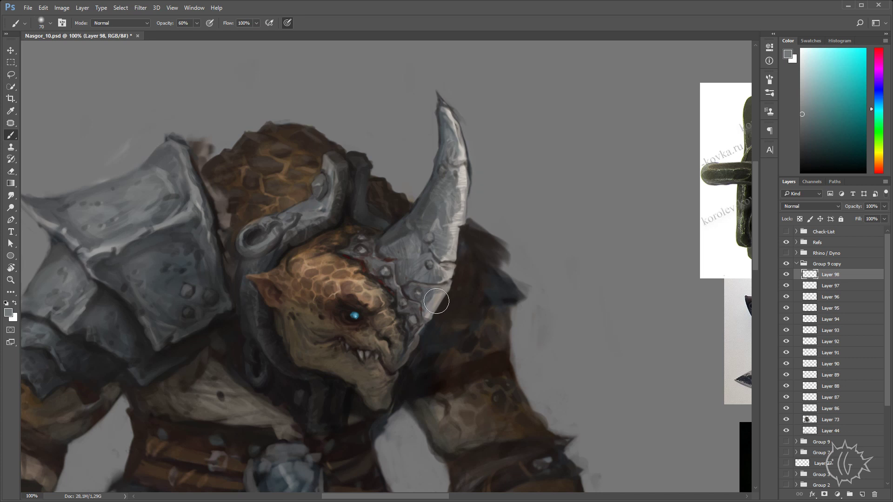
pyautogui.moveTo(441, 293); pyautogui.dragTo(437, 307)
pyautogui.moveTo(401, 232); pyautogui.dragTo(426, 249)
pyautogui.press('d')
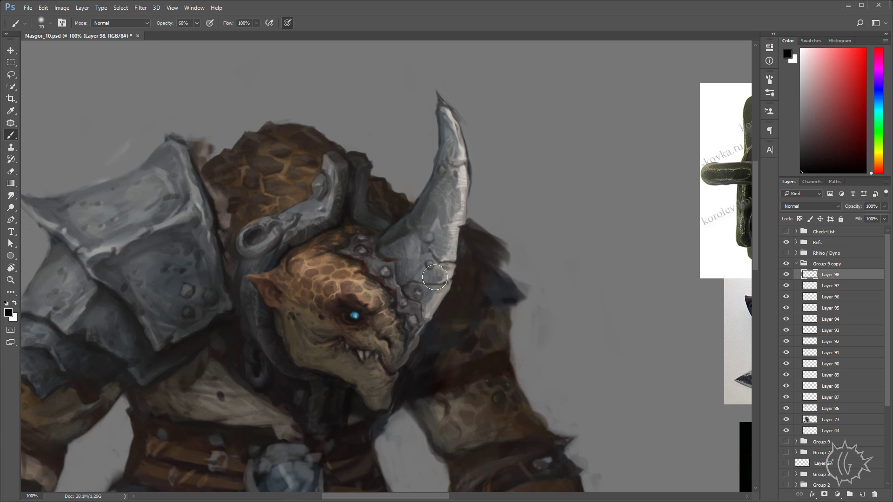
pyautogui.hotkey('ctrl', 'shift', 'n')
# - Paint fine helmet and horn details on Layer 99 with a 15 px brush in sampled browns and greys
pyautogui.press('Return')
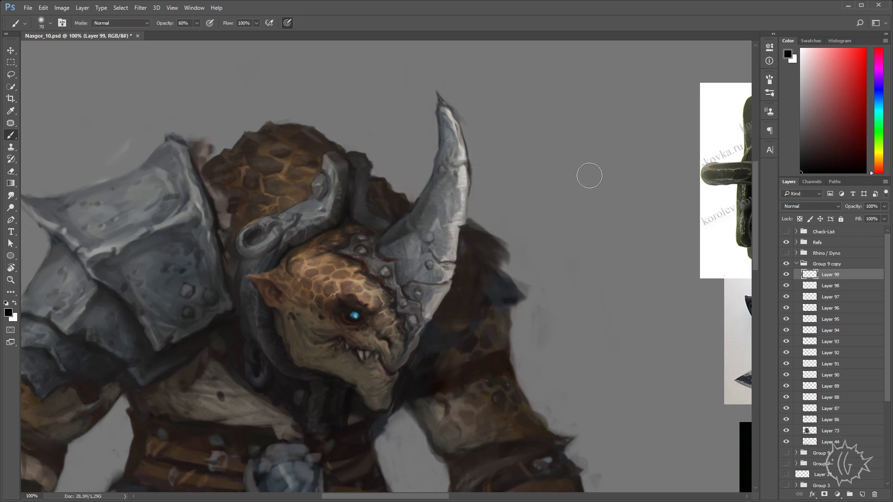
pyautogui.rightClick(324, 193)
pyautogui.click(371, 488)
pyautogui.keyDown('alt'); pyautogui.click(211, 241); pyautogui.keyUp('alt')
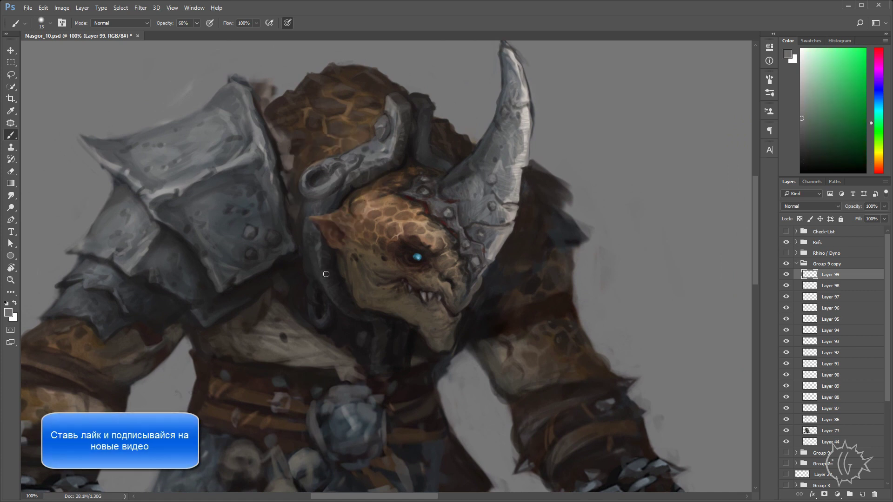
pyautogui.keyDown('alt'); pyautogui.click(306, 237); pyautogui.keyUp('alt')
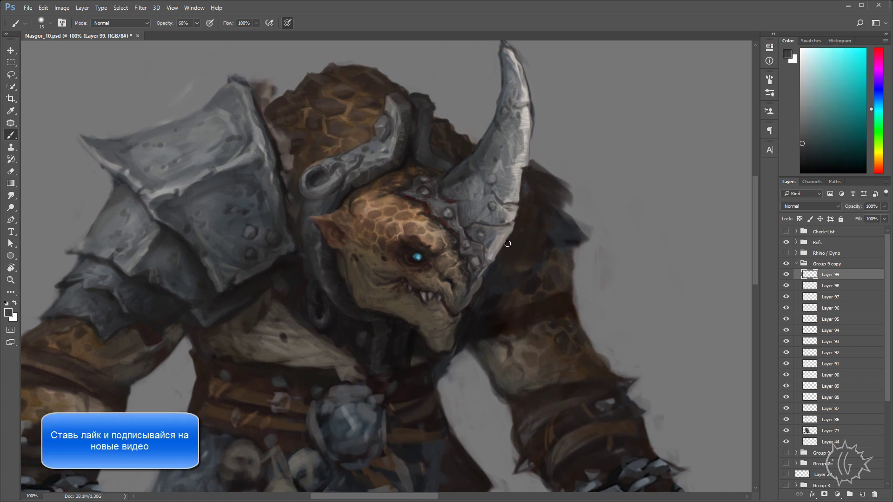
pyautogui.keyDown('alt'); pyautogui.click(484, 264); pyautogui.keyUp('alt')
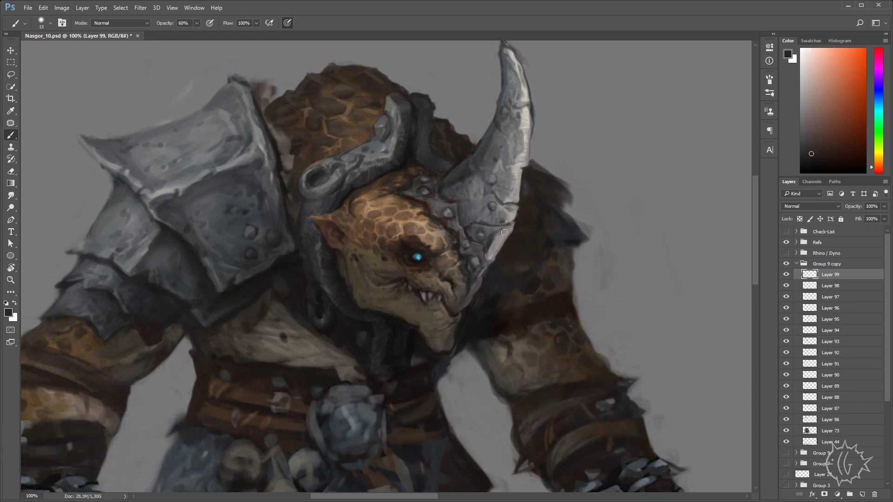
pyautogui.keyDown('alt'); pyautogui.click(486, 255); pyautogui.keyUp('alt')
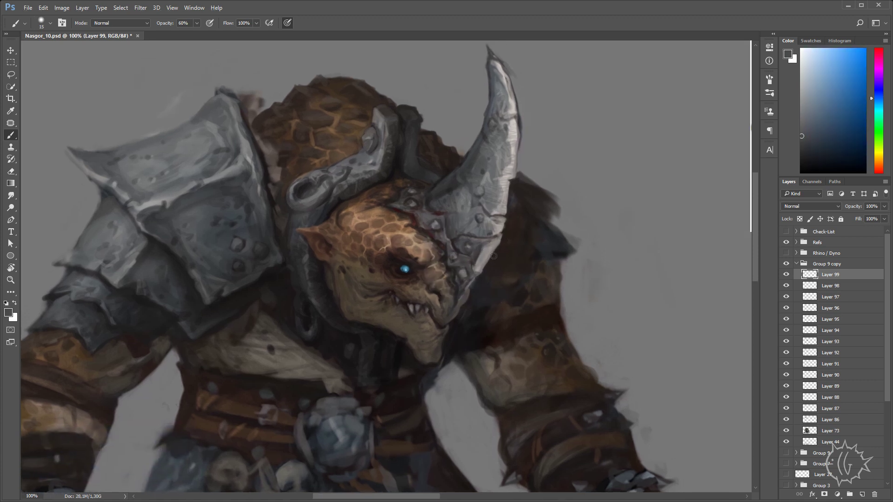
pyautogui.keyDown('alt'); pyautogui.click(480, 260); pyautogui.keyUp('alt')
# - Drop the brush to 9 px, recentre on the head, and select Layers 73 through 99
pyautogui.press('[')
pyautogui.press('[')
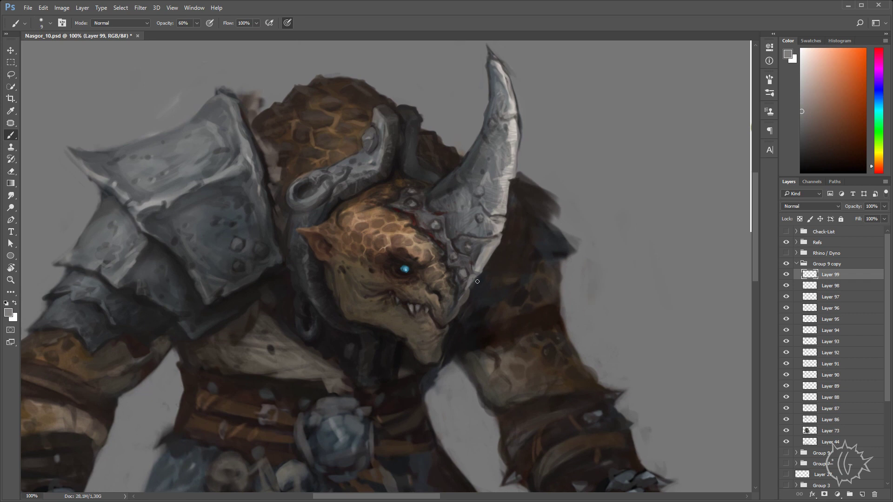
pyautogui.moveTo(535, 225); pyautogui.dragTo(539, 257)
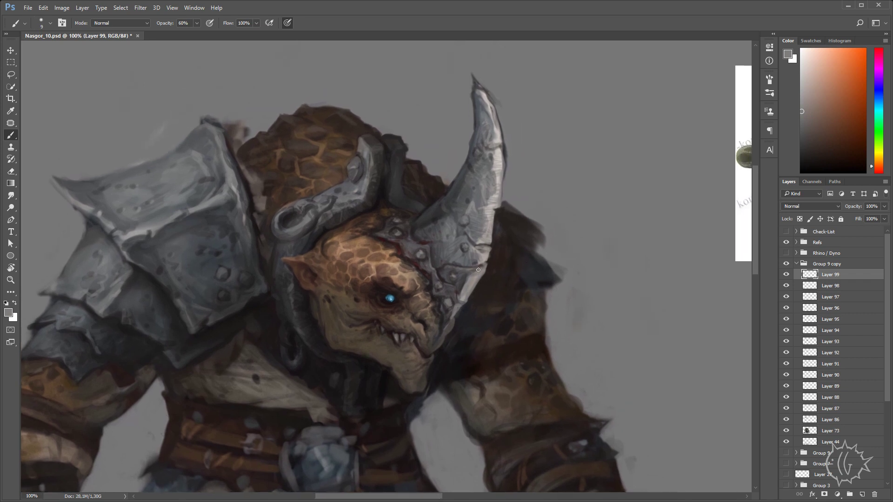
pyautogui.moveTo(478, 270); pyautogui.dragTo(521, 251)
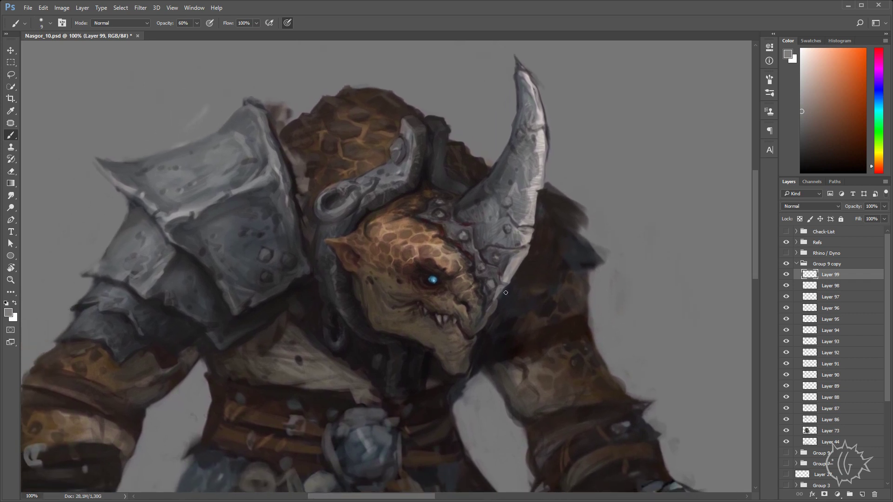
pyautogui.moveTo(506, 293)
pyautogui.mouseDown()
pyautogui.moveTo(585, 293)
pyautogui.moveTo(578, 319)
pyautogui.moveTo(585, 314)
pyautogui.mouseUp()
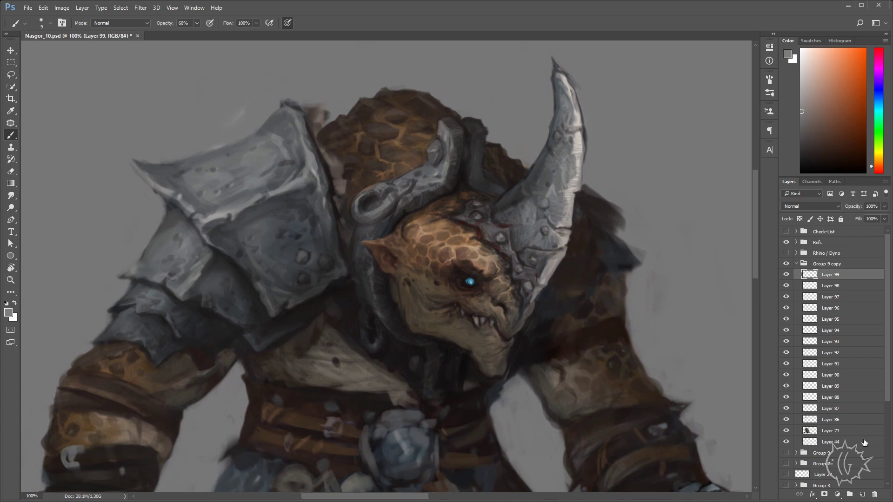
pyautogui.keyDown('shift'); pyautogui.click(846, 434); pyautogui.keyUp('shift')
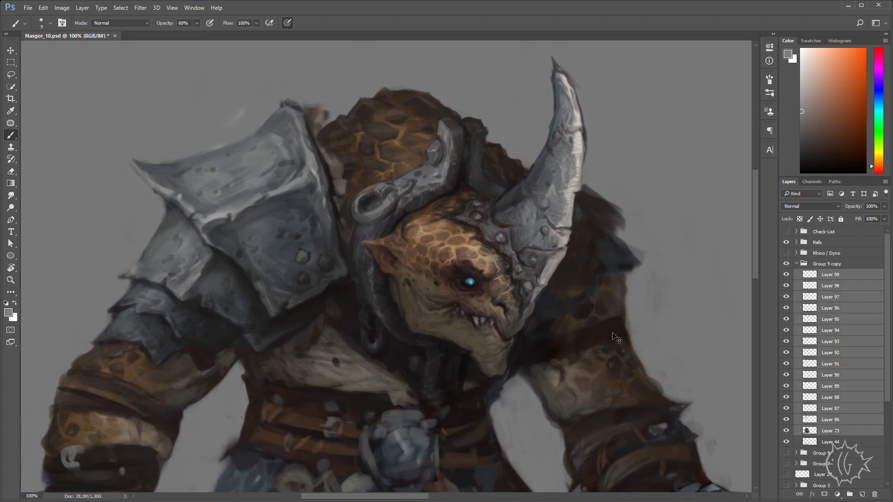
# - Merge the selected layers into Layer 99, add a mask, and mask away the horn tip and right rim
pyautogui.hotkey('ctrl', 'e')
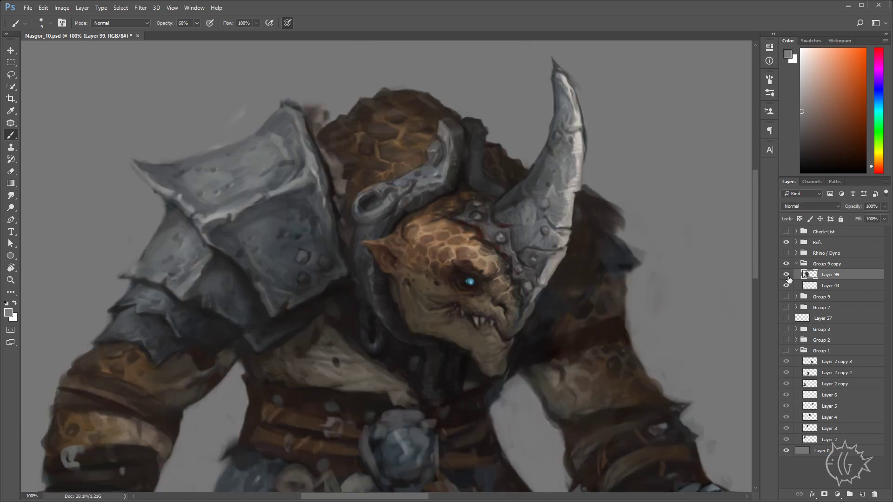
pyautogui.click(825, 495)
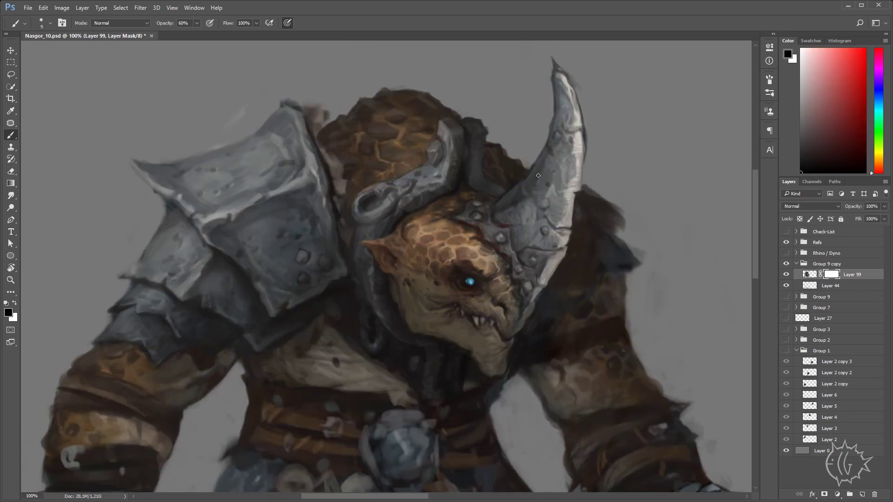
pyautogui.moveTo(588, 199); pyautogui.dragTo(532, 272)
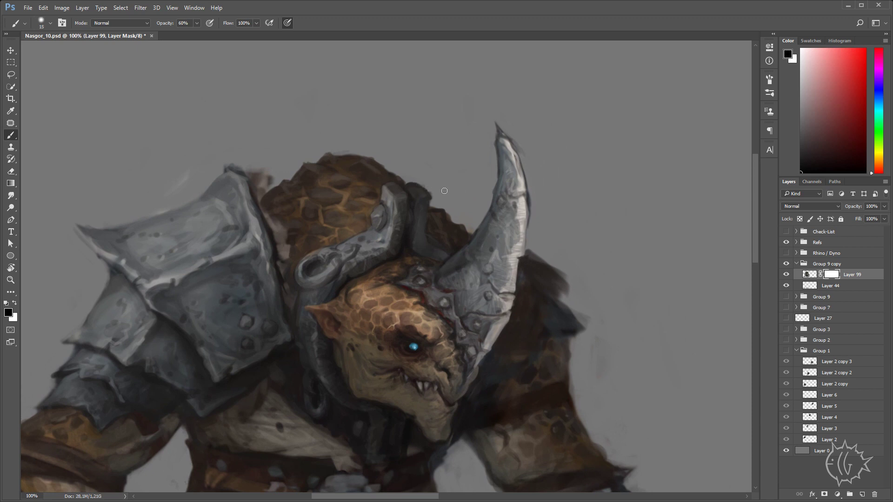
pyautogui.press('0')
pyautogui.moveTo(499, 136); pyautogui.dragTo(498, 133)
pyautogui.moveTo(524, 161)
pyautogui.mouseDown()
pyautogui.moveTo(532, 204)
pyautogui.moveTo(523, 248)
pyautogui.mouseUp()
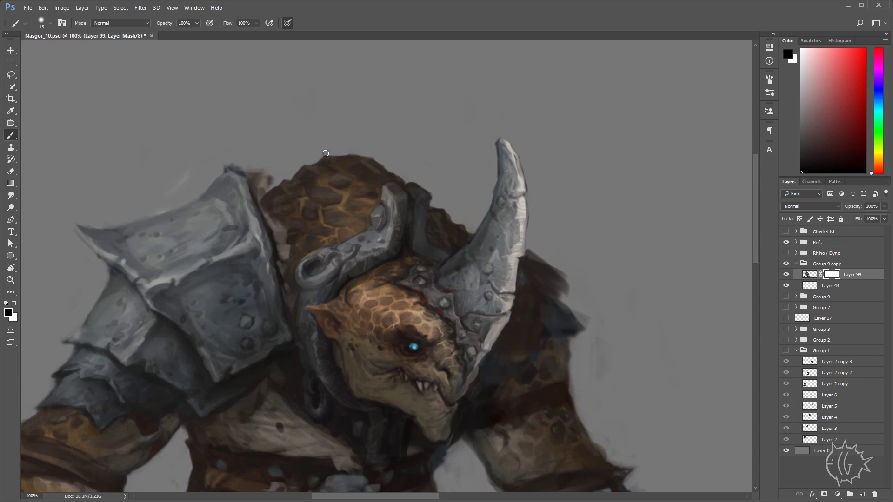
# - Mask the dark edges on the head top and between helmet and horn, then view the upper body at 66.7%
pyautogui.moveTo(356, 155); pyautogui.dragTo(369, 161)
pyautogui.moveTo(462, 179); pyautogui.dragTo(517, 152)
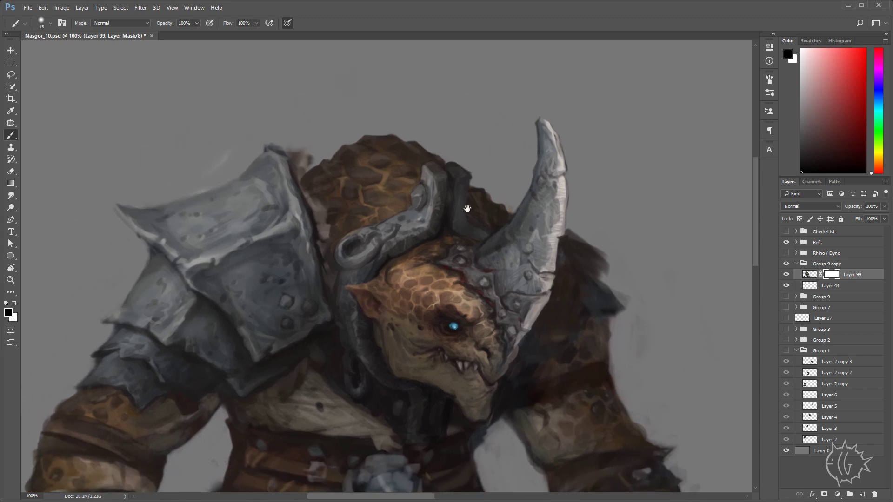
pyautogui.moveTo(500, 182); pyautogui.dragTo(528, 206)
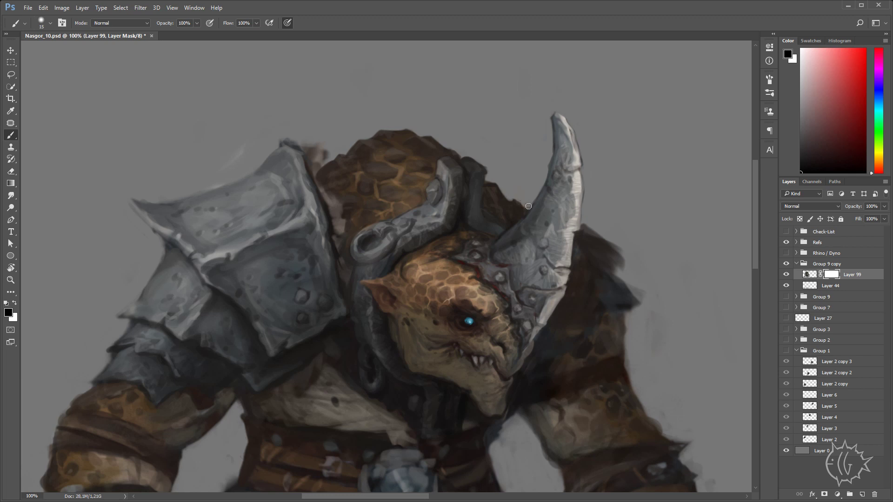
pyautogui.moveTo(341, 167); pyautogui.dragTo(423, 178)
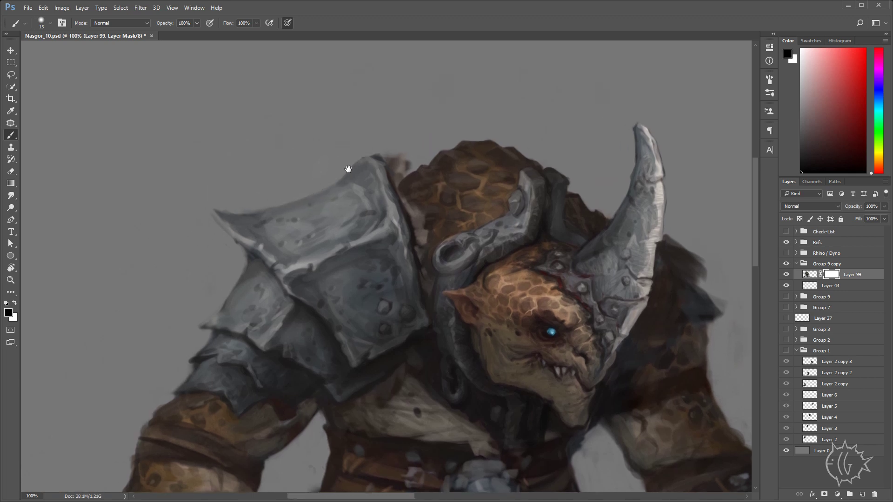
pyautogui.moveTo(282, 182); pyautogui.dragTo(388, 159)
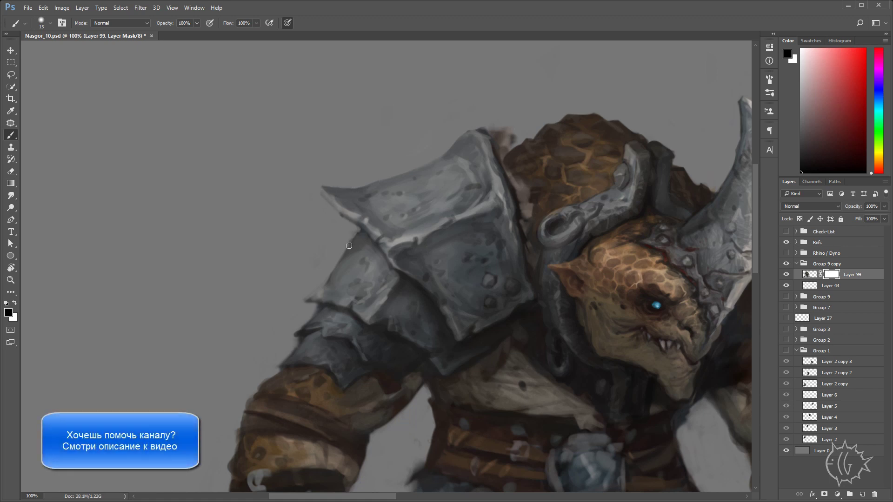
pyautogui.moveTo(338, 258); pyautogui.dragTo(366, 216)
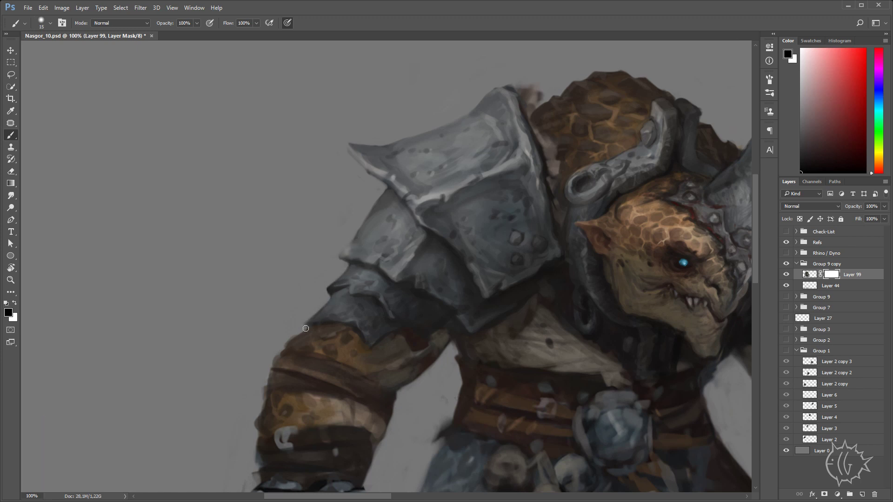
pyautogui.moveTo(413, 239); pyautogui.dragTo(409, 159)
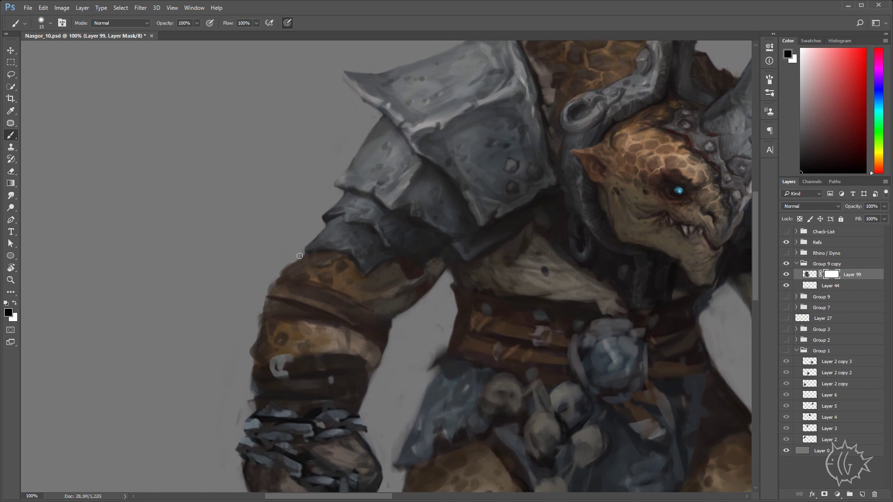
pyautogui.hotkey('ctrl', '-')
pyautogui.moveTo(479, 235)
pyautogui.mouseDown()
pyautogui.moveTo(386, 193)
pyautogui.moveTo(420, 230)
pyautogui.mouseUp()
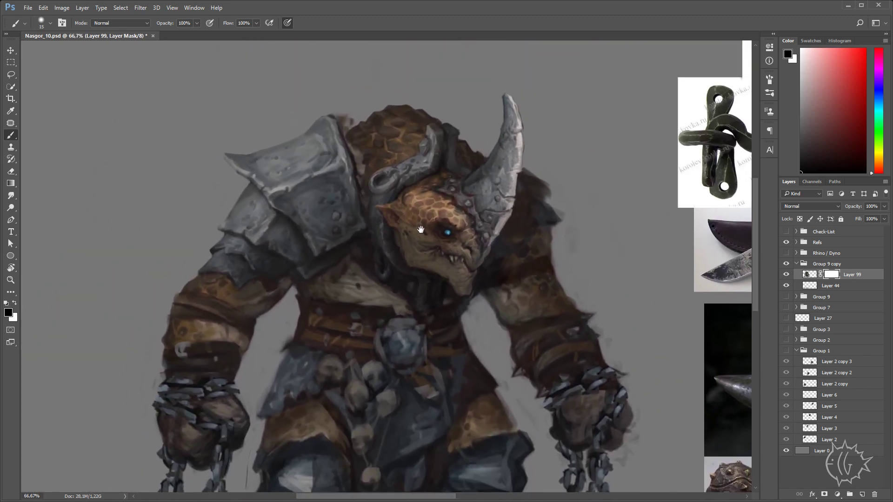
pyautogui.press('v')
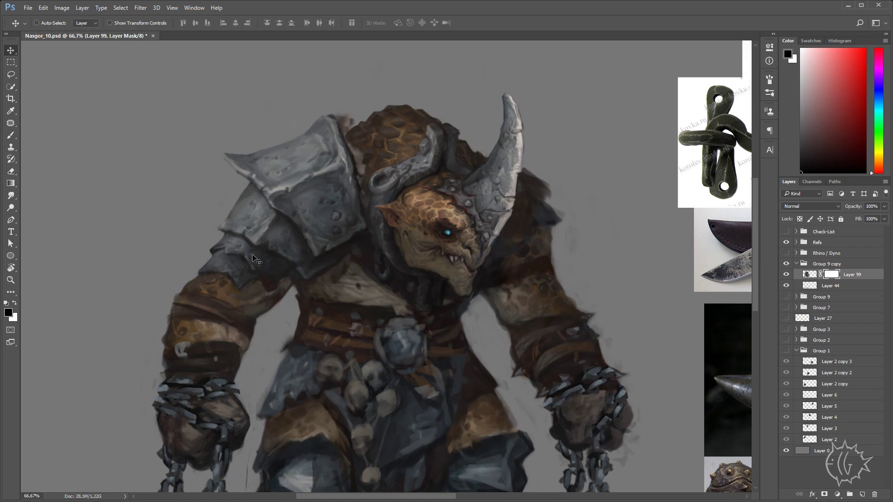
pyautogui.moveTo(484, 272); pyautogui.dragTo(439, 242)
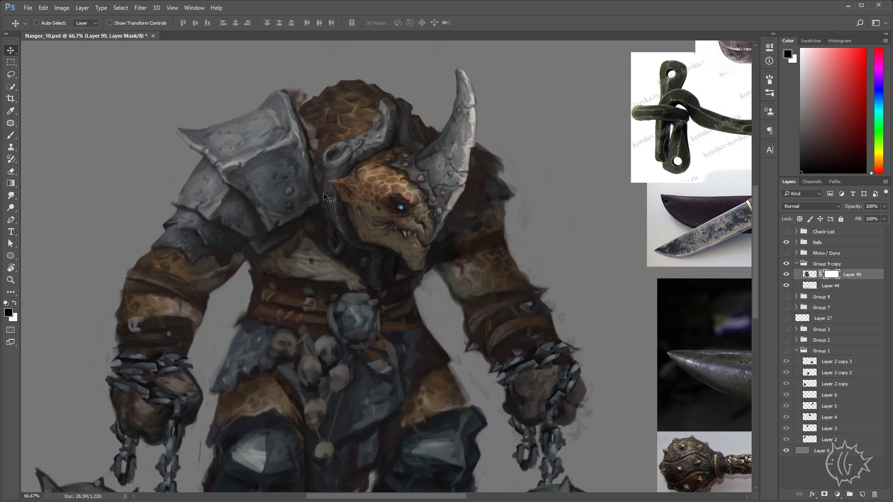
pyautogui.moveTo(342, 206)
pyautogui.mouseDown()
pyautogui.moveTo(373, 198)
pyautogui.moveTo(370, 216)
pyautogui.mouseUp()
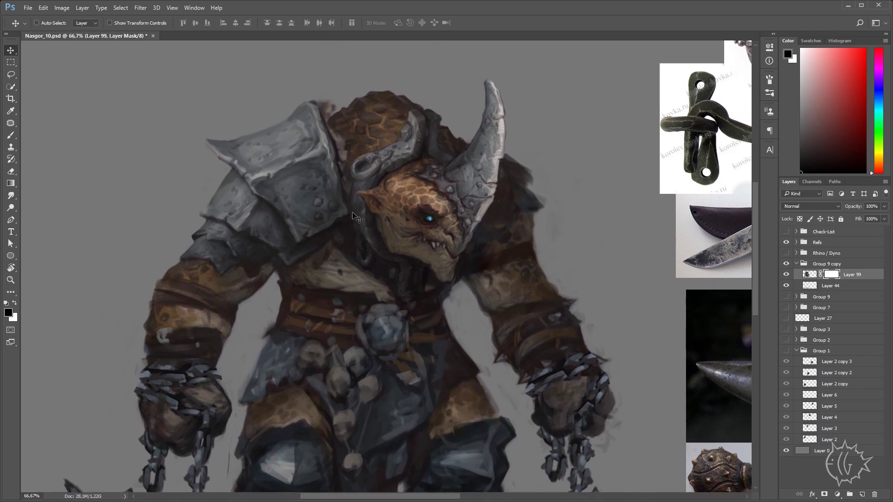
pyautogui.moveTo(506, 154); pyautogui.dragTo(487, 183)
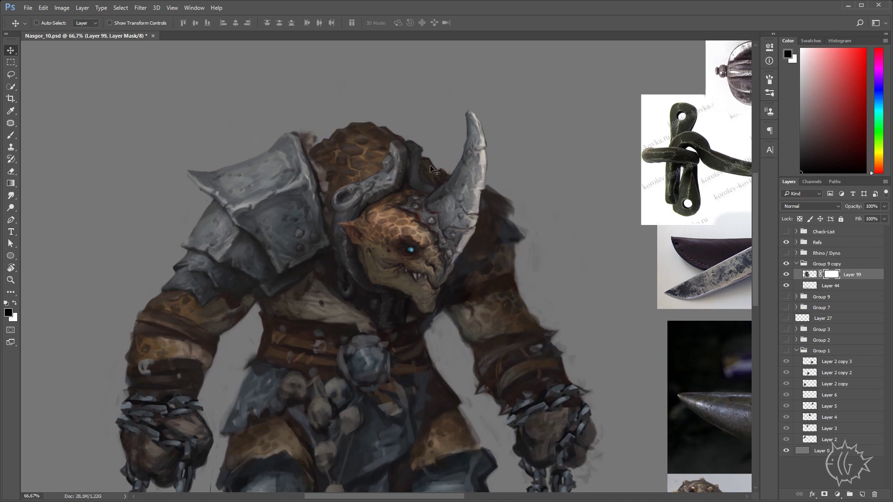